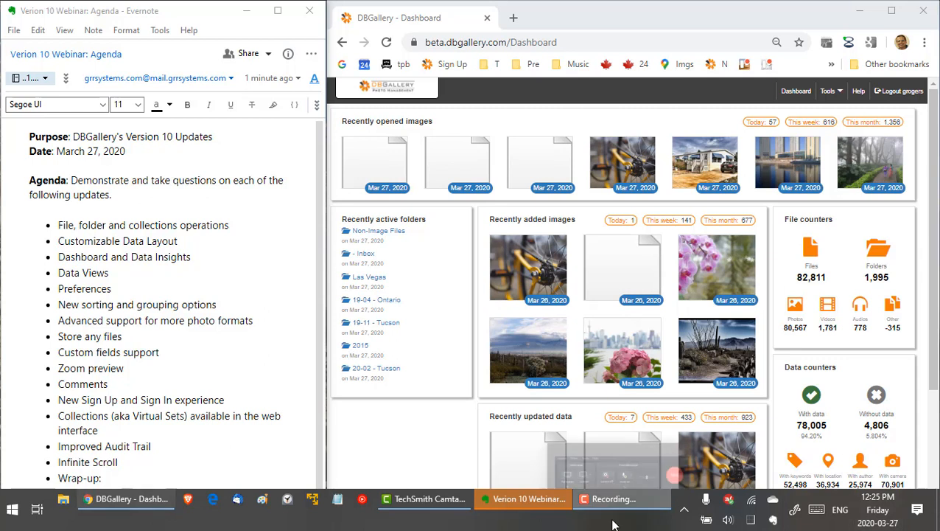
# Search Google for 'dbgallery release 10' in a new tab and open the What's New in Version 10 article.
pyautogui.click(521, 501)
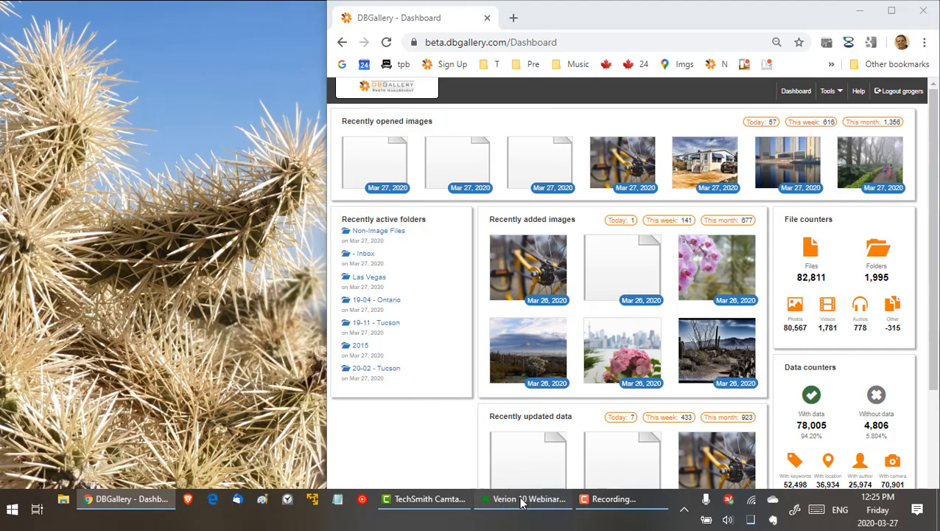
pyautogui.click(521, 501)
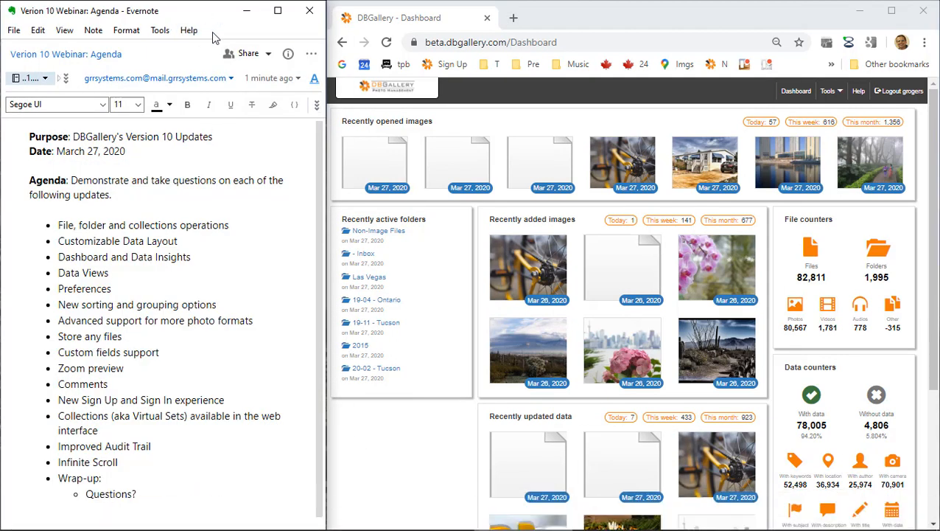
pyautogui.click(513, 18)
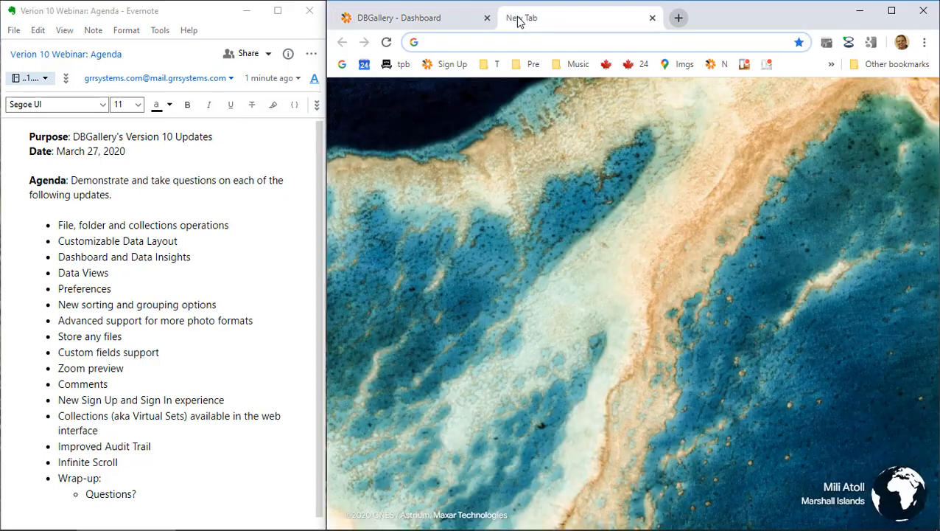
pyautogui.write('dbg')
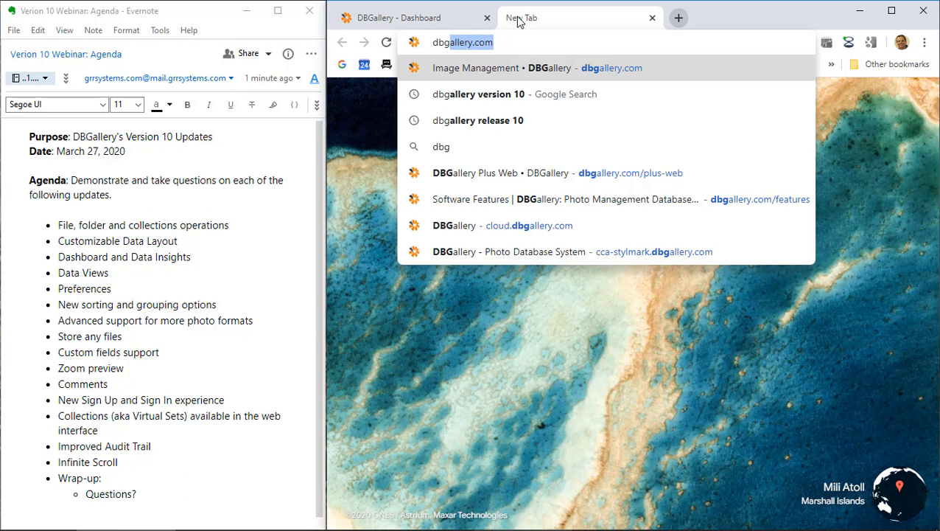
pyautogui.write('allery rel')
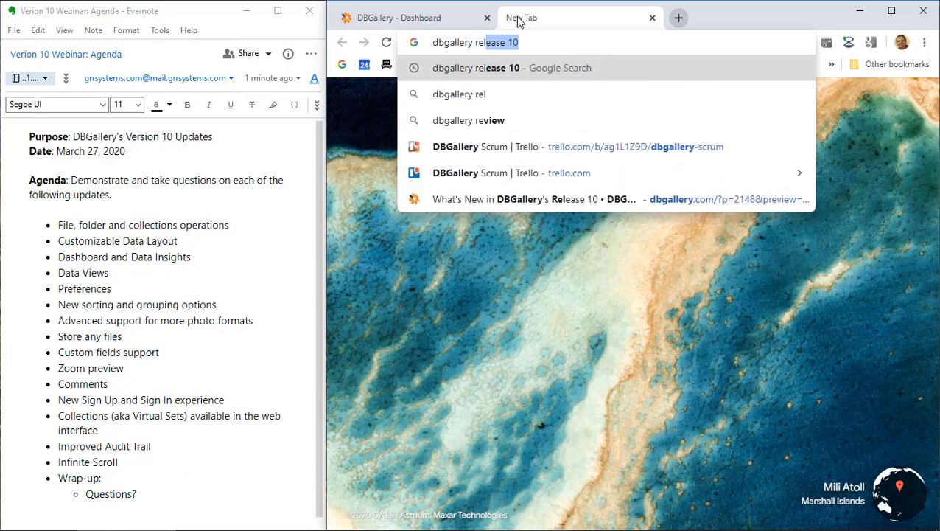
pyautogui.write('ease 10')
pyautogui.press('Return')
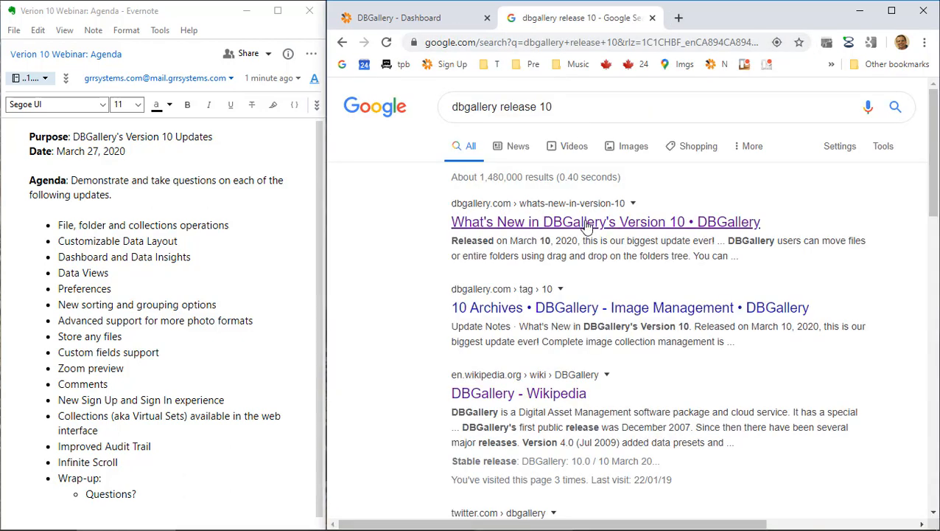
pyautogui.click(586, 226)
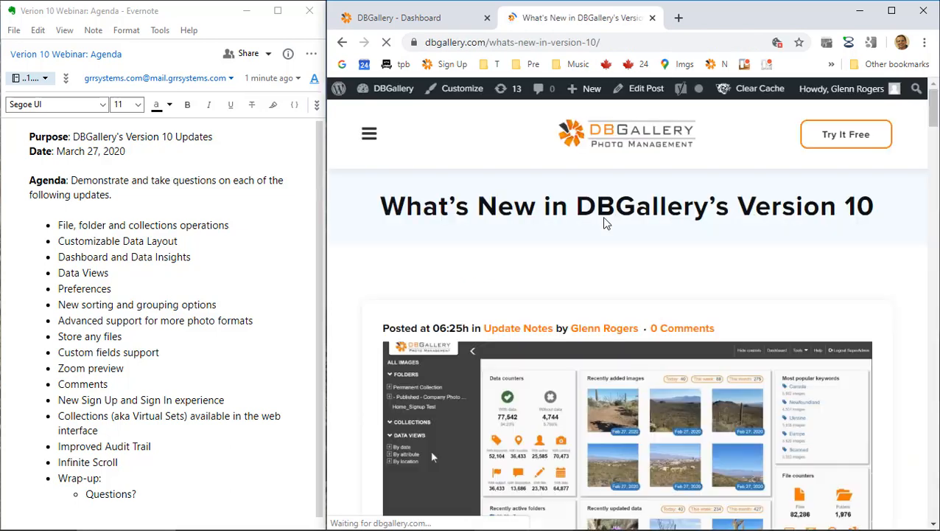
# Scroll through the What's New in Version 10 article, then close its tab to return to the Dashboard.
pyautogui.scroll(-3, 605, 223)
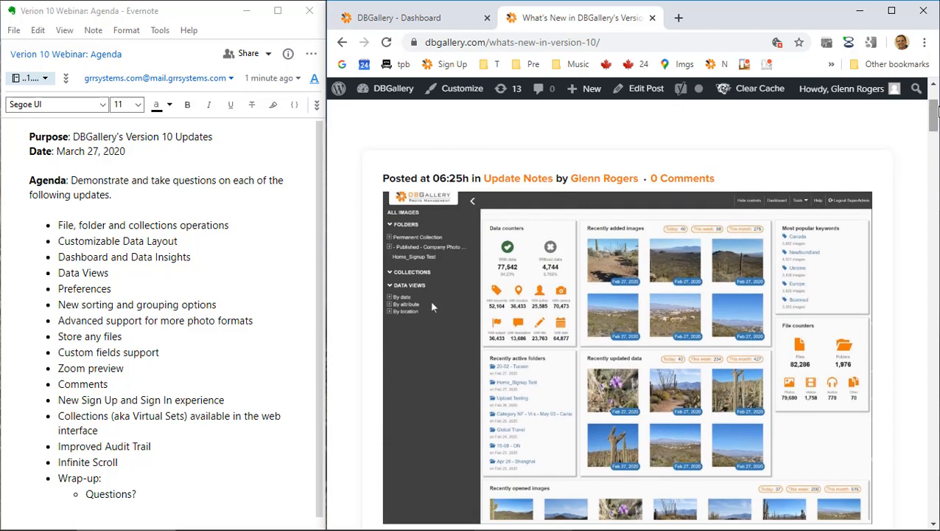
pyautogui.moveTo(934, 112)
pyautogui.mouseDown()
pyautogui.moveTo(917, 185)
pyautogui.moveTo(920, 254)
pyautogui.moveTo(929, 105)
pyautogui.mouseUp()
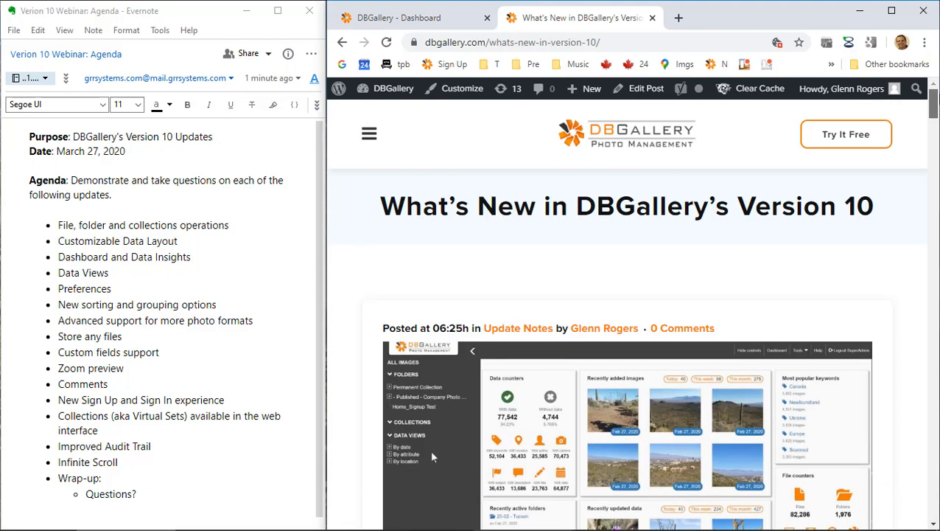
pyautogui.click(651, 18)
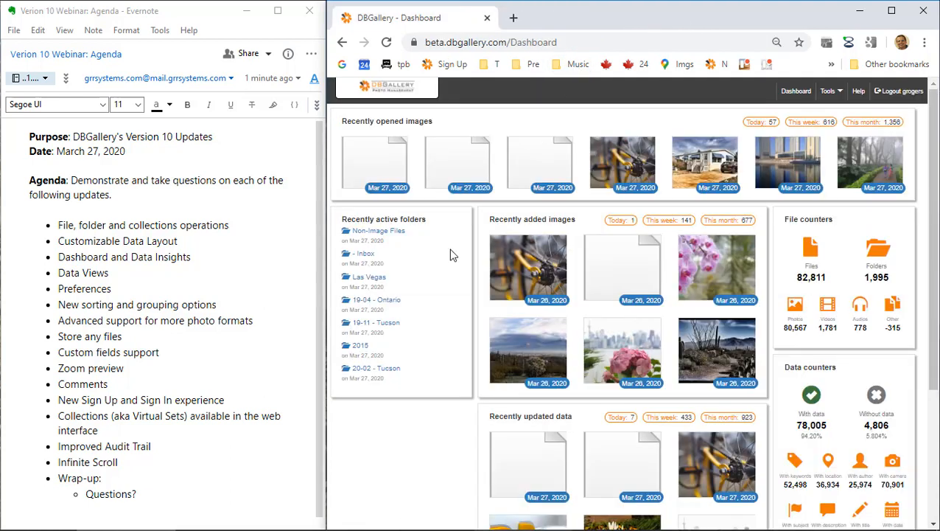
# Highlight the first agenda item about file operations, then open the Non-Image Files folder.
pyautogui.click(64, 225)
pyautogui.moveTo(65, 225); pyautogui.dragTo(186, 224)
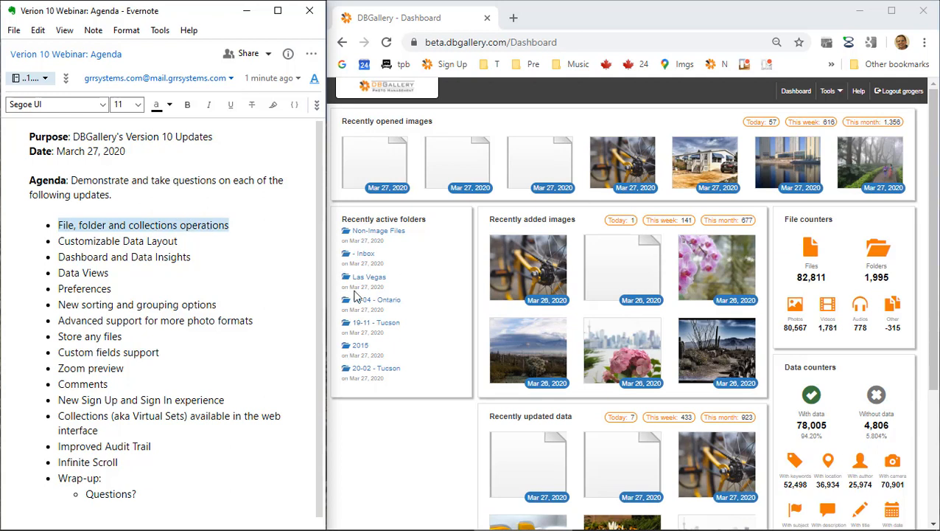
pyautogui.click(384, 233)
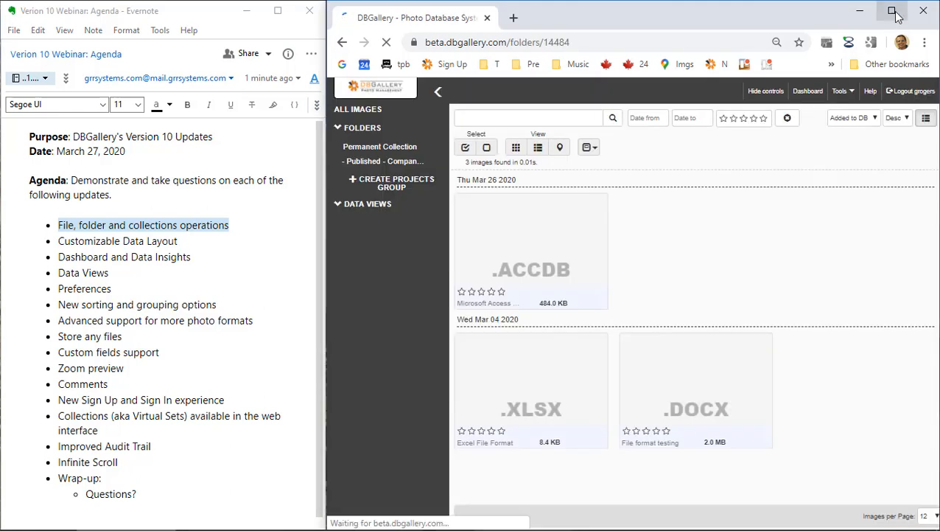
# Move the bicycle photo, orchid photo and ACCDB file from Latest Uploads into From Nick, overriding the duplicate.
pyautogui.click(891, 10)
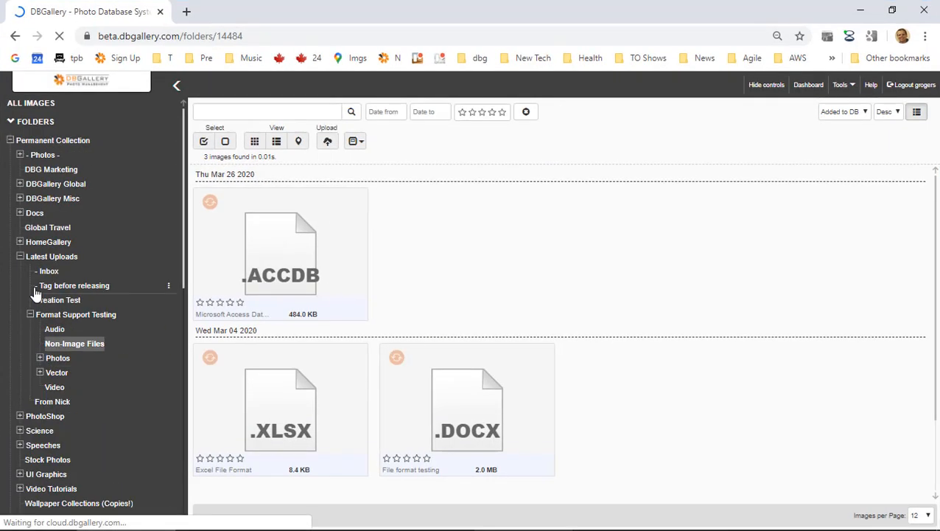
pyautogui.click(58, 258)
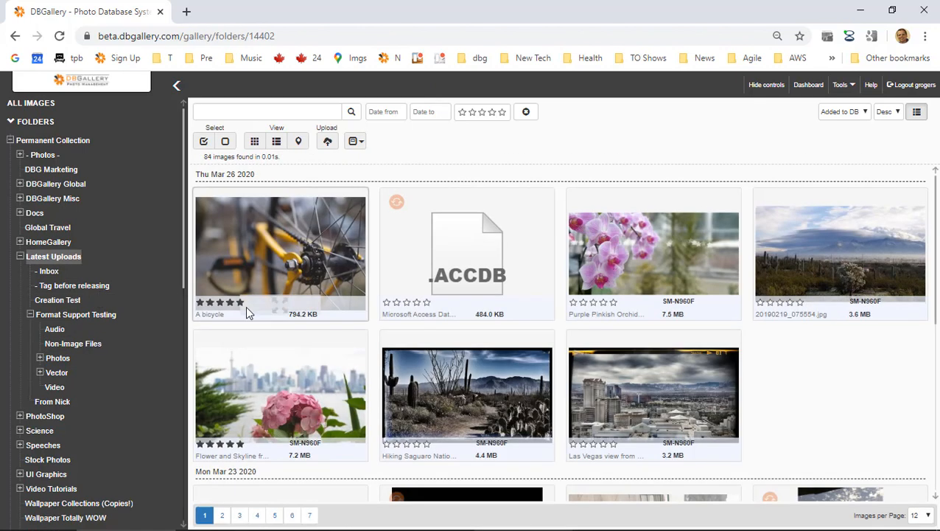
pyautogui.click(321, 239)
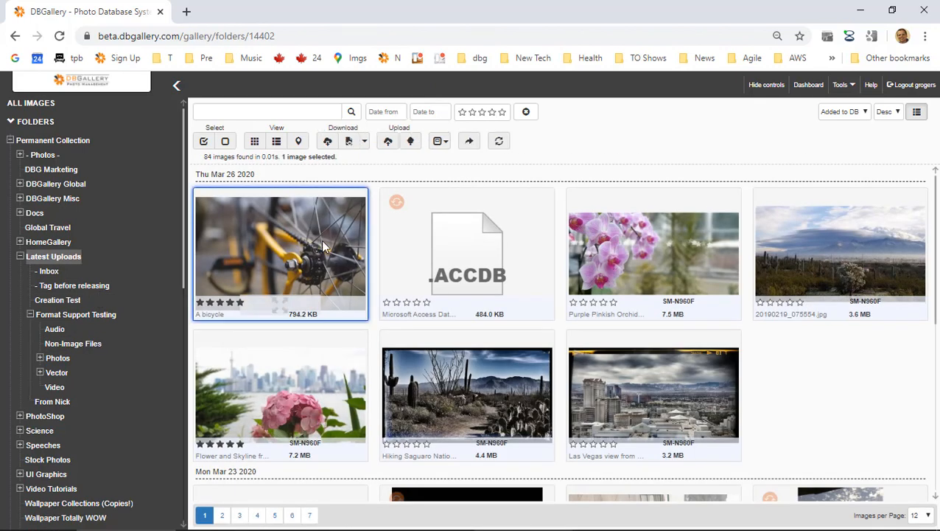
pyautogui.click(636, 250)
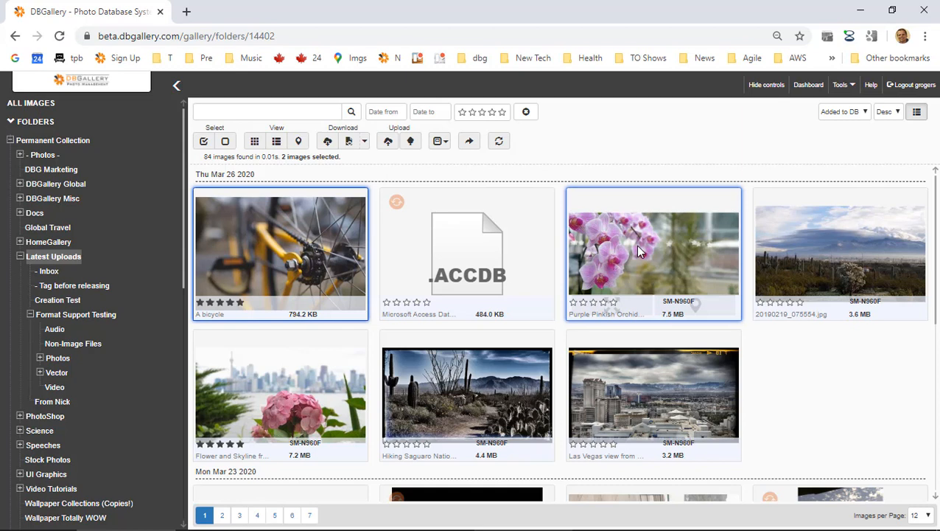
pyautogui.click(507, 249)
pyautogui.moveTo(322, 247); pyautogui.dragTo(84, 405)
pyautogui.click(540, 112)
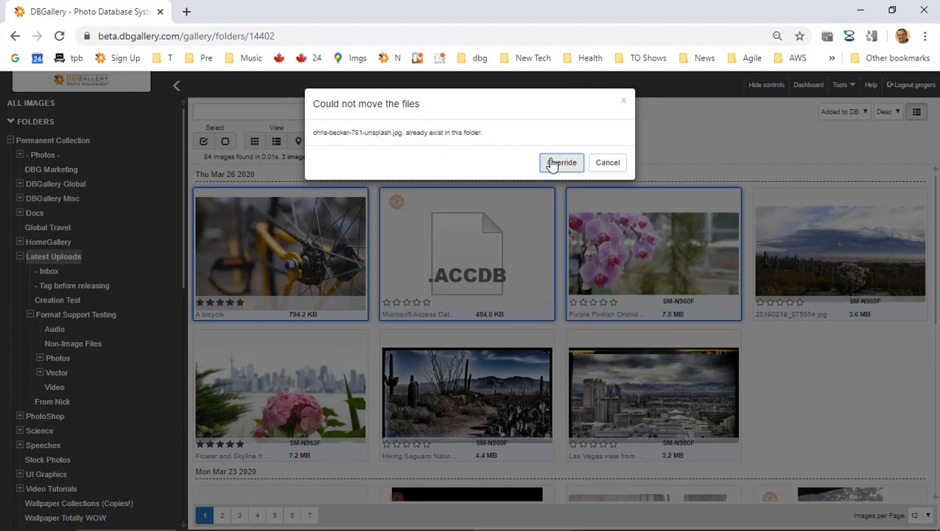
pyautogui.click(562, 162)
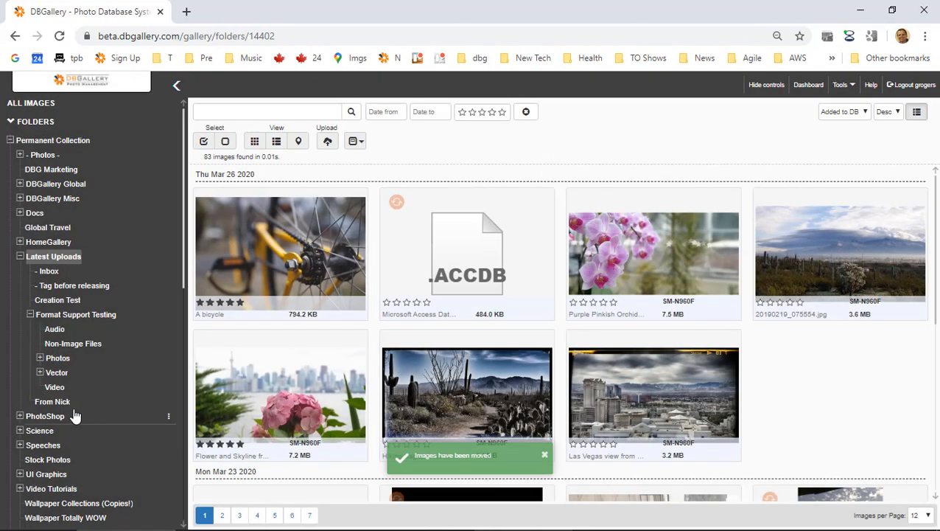
pyautogui.click(71, 405)
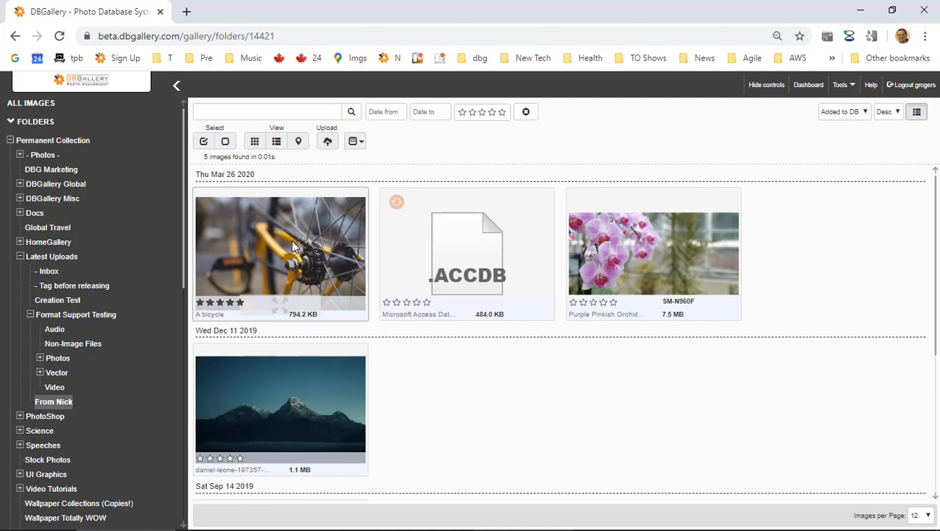
# Drag the bicycle photo, ACCDB file and orchid photo from From Nick onto Inbox and confirm.
pyautogui.click(291, 240)
pyautogui.keyDown('ctrl'); pyautogui.click(444, 254); pyautogui.keyUp('ctrl')
pyautogui.keyDown('ctrl'); pyautogui.click(643, 255); pyautogui.keyUp('ctrl')
pyautogui.moveTo(644, 255); pyautogui.dragTo(81, 276)
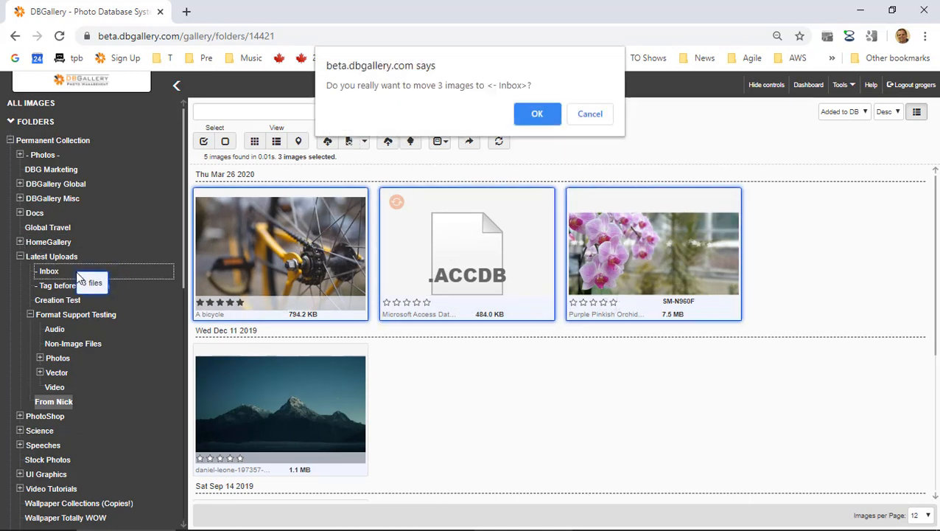
pyautogui.click(558, 120)
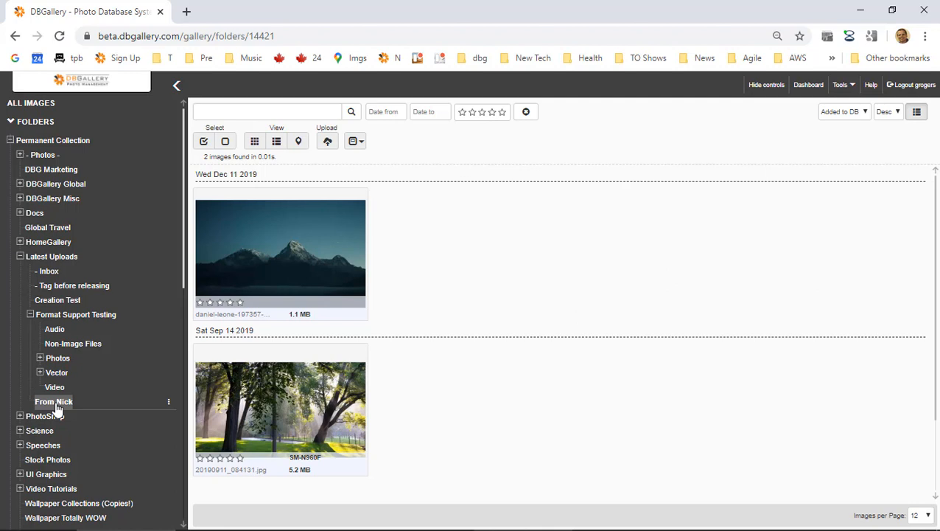
pyautogui.moveTo(62, 393); pyautogui.dragTo(89, 270)
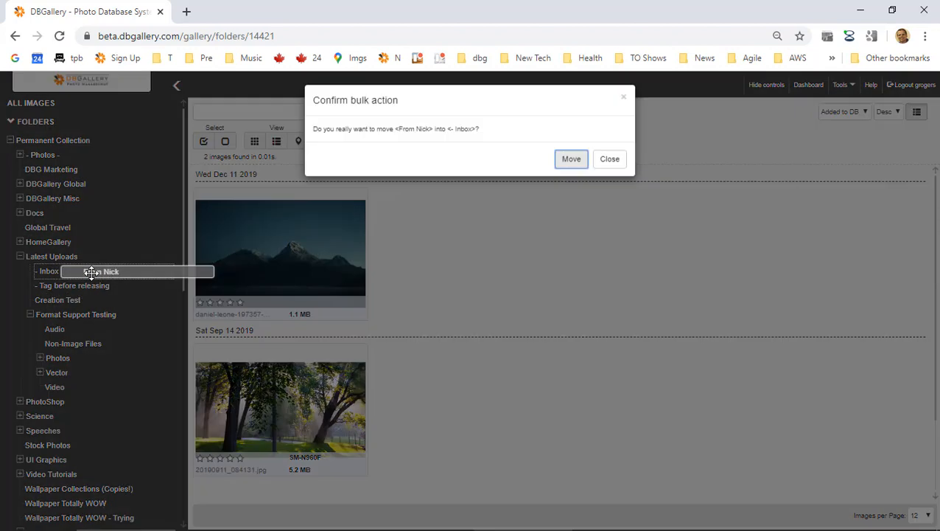
pyautogui.click(569, 163)
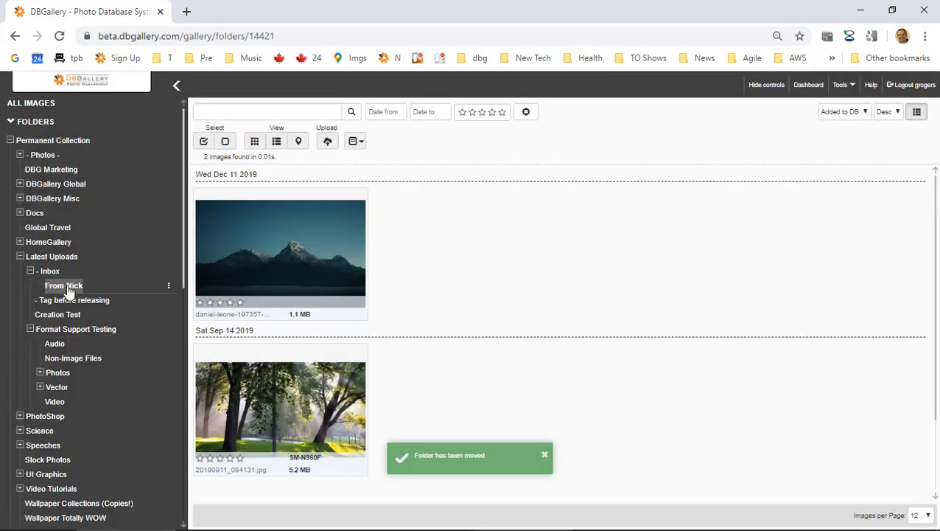
pyautogui.click(49, 273)
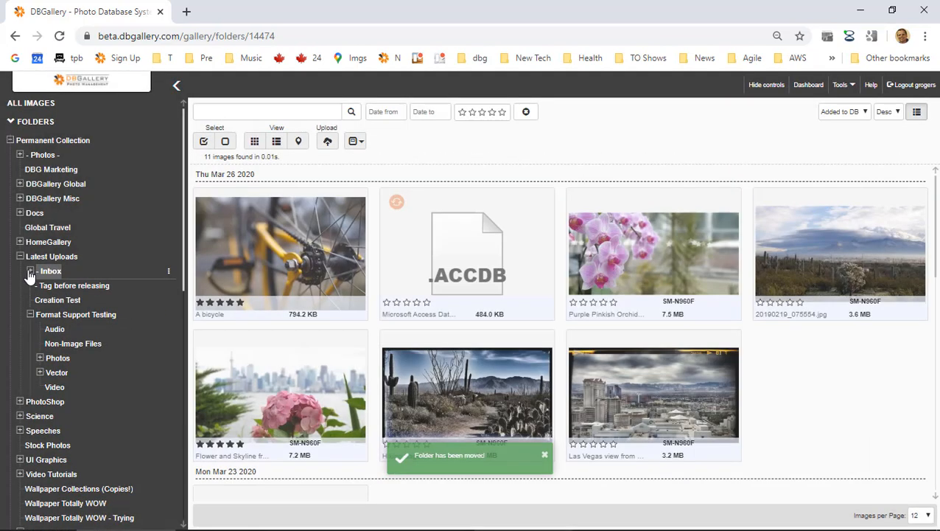
pyautogui.click(56, 286)
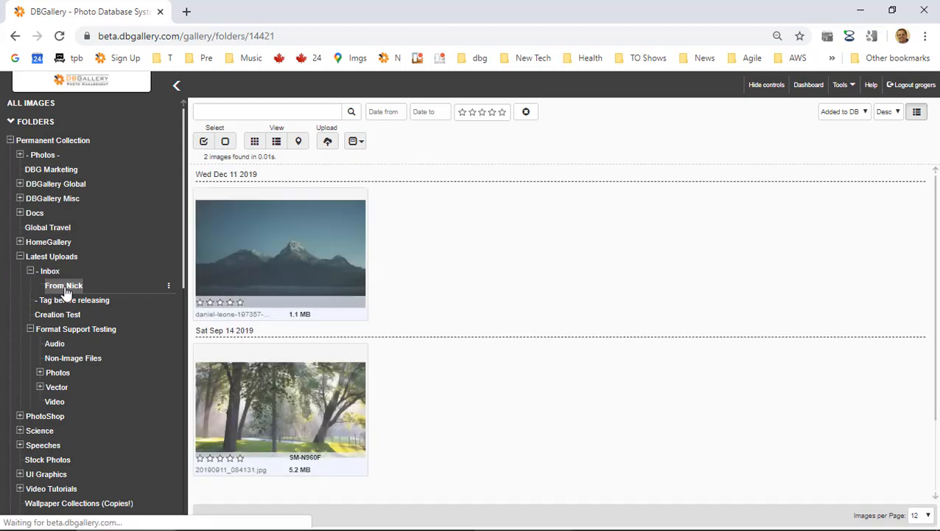
pyautogui.moveTo(64, 285); pyautogui.dragTo(84, 257)
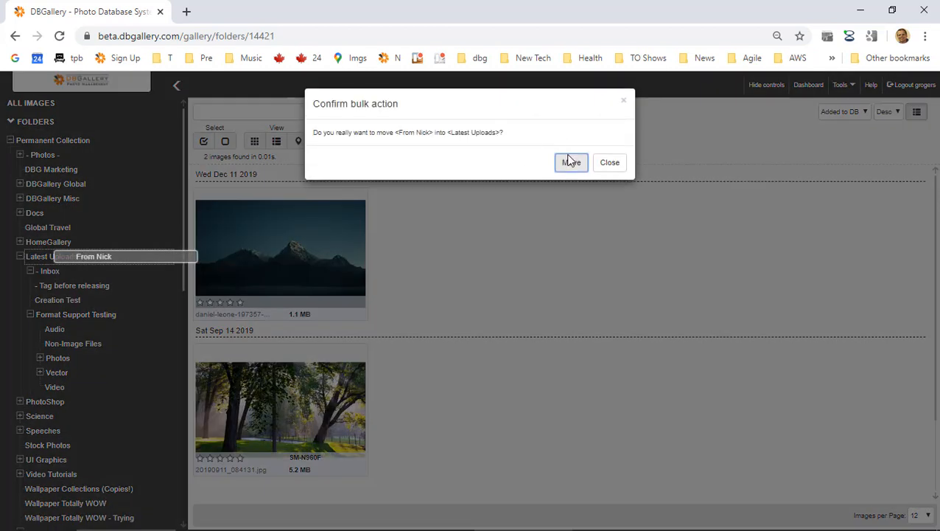
pyautogui.click(573, 163)
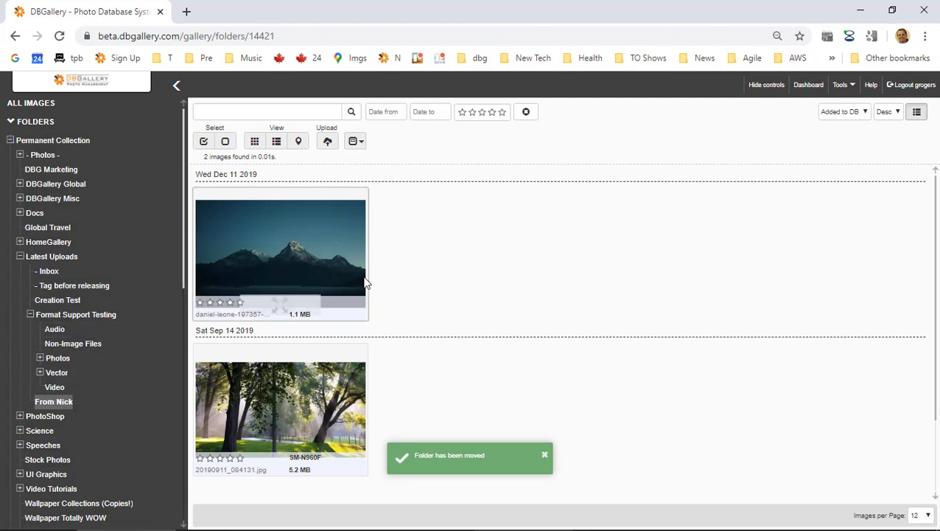
pyautogui.click(49, 272)
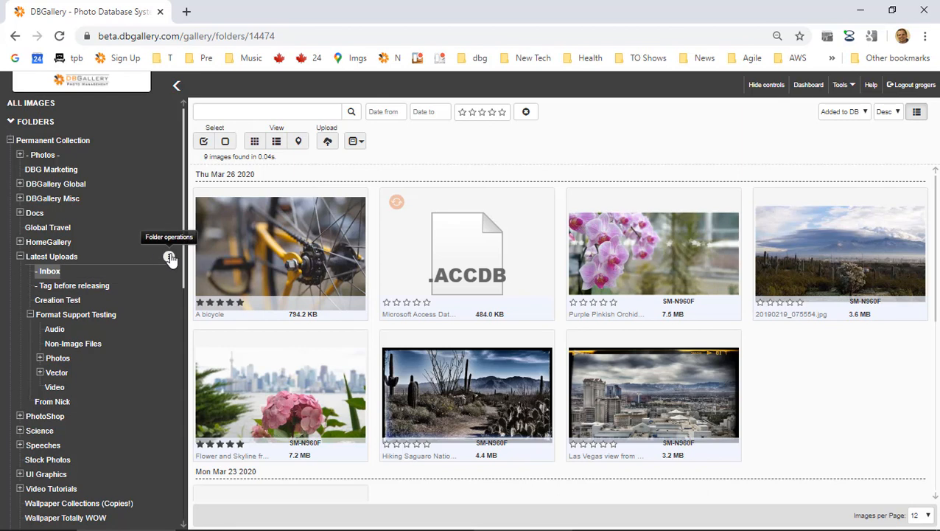
# Add a subfolder named 'Demo Creation Test' under From Nick using its folder operations menu.
pyautogui.click(169, 257)
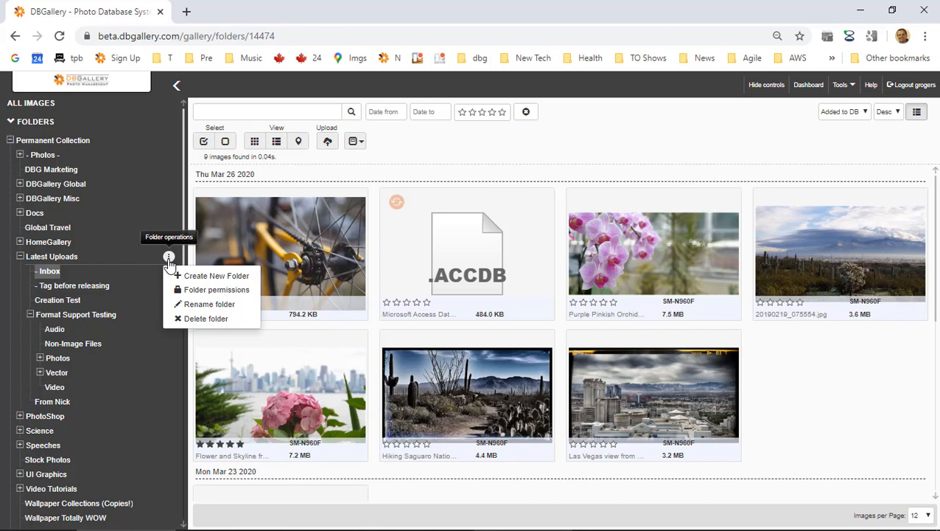
pyautogui.click(79, 277)
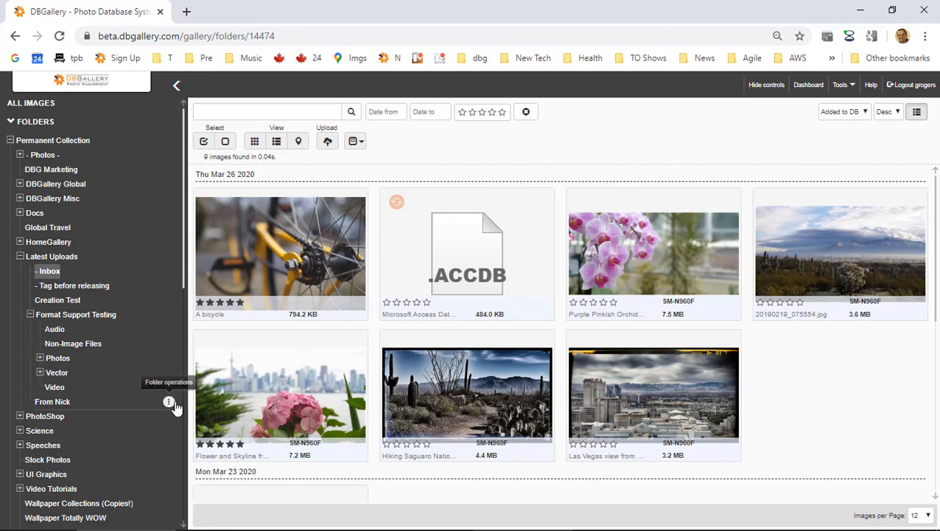
pyautogui.click(169, 403)
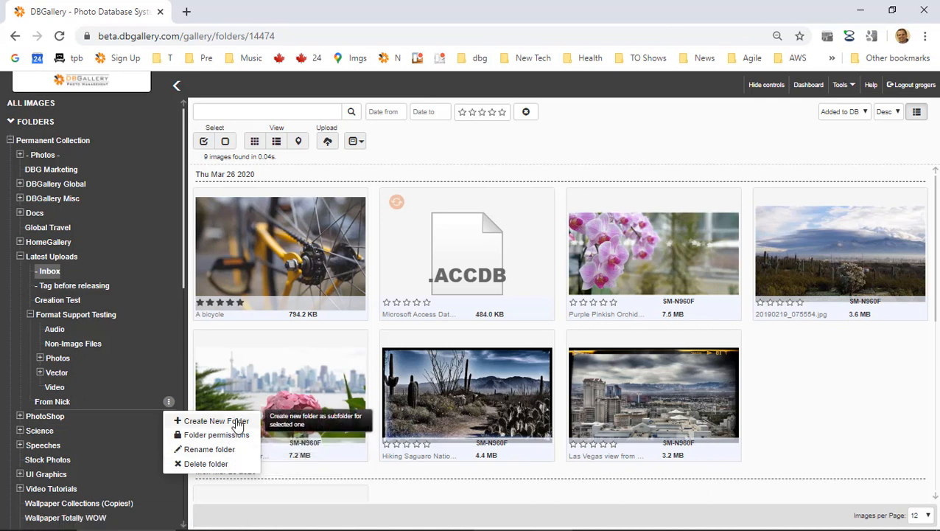
pyautogui.click(235, 423)
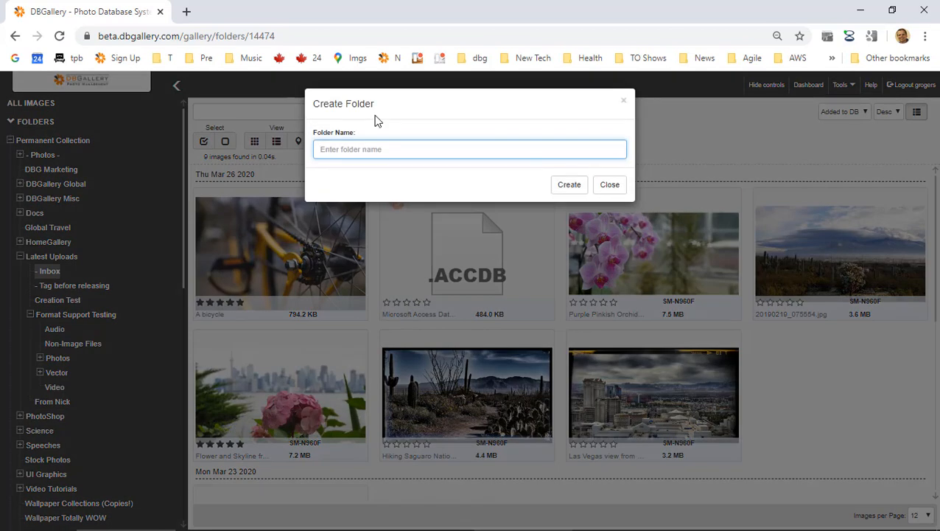
pyautogui.write('Demo Creation Test')
pyautogui.press('Return')
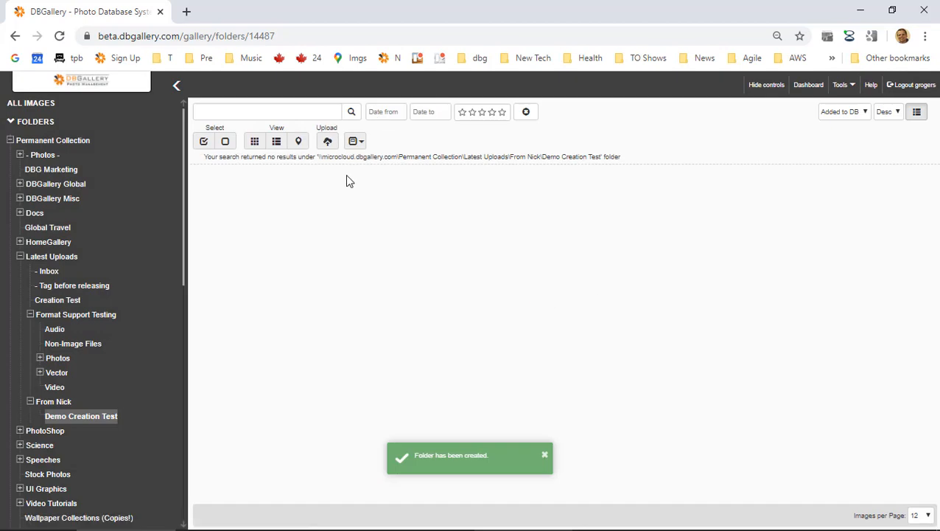
# Move the mountain photo into Demo Creation Test, then back to From Nick.
pyautogui.click(62, 403)
pyautogui.moveTo(291, 218); pyautogui.dragTo(97, 424)
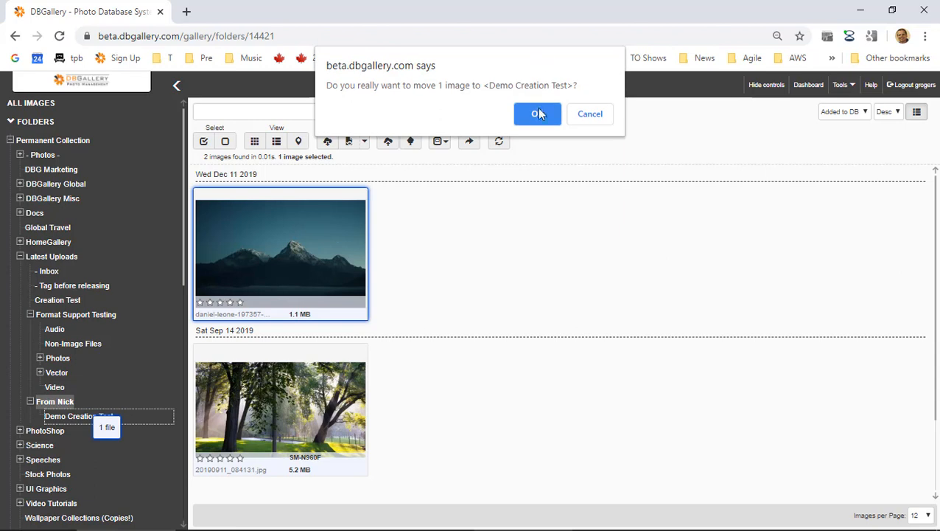
pyautogui.click(538, 122)
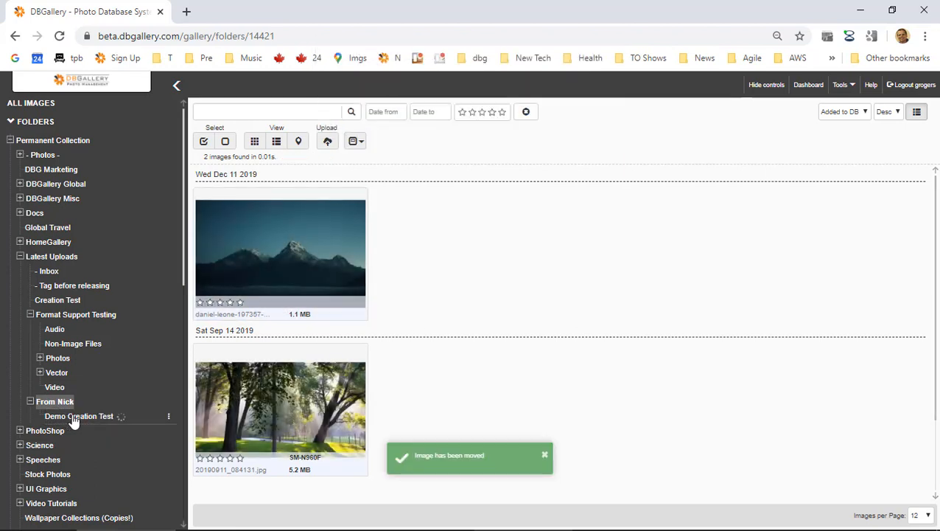
pyautogui.click(72, 417)
pyautogui.moveTo(254, 247); pyautogui.dragTo(72, 403)
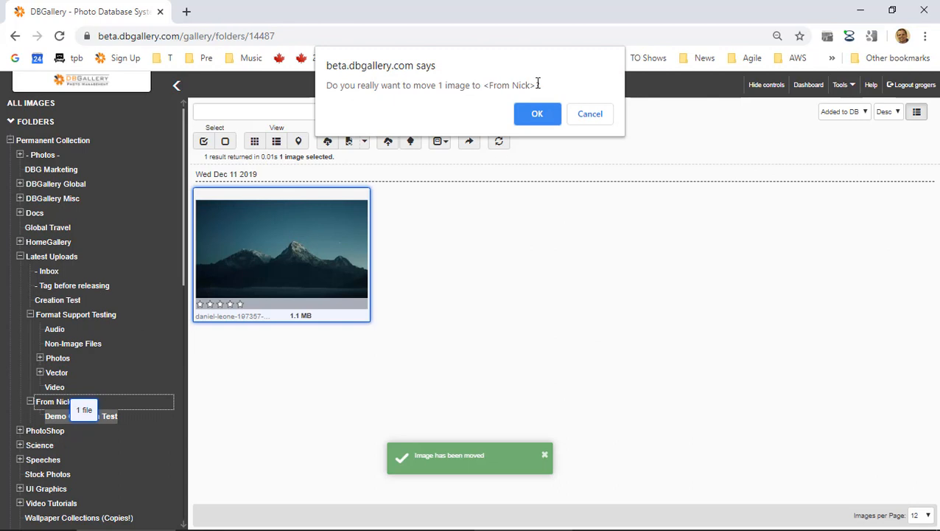
pyautogui.click(537, 106)
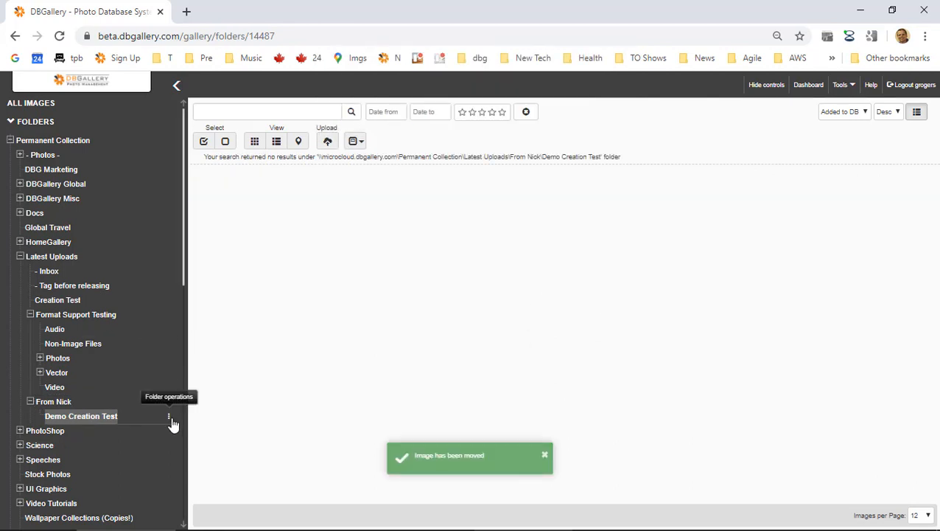
# Delete the Demo Creation Test folder.
pyautogui.click(170, 417)
pyautogui.click(198, 479)
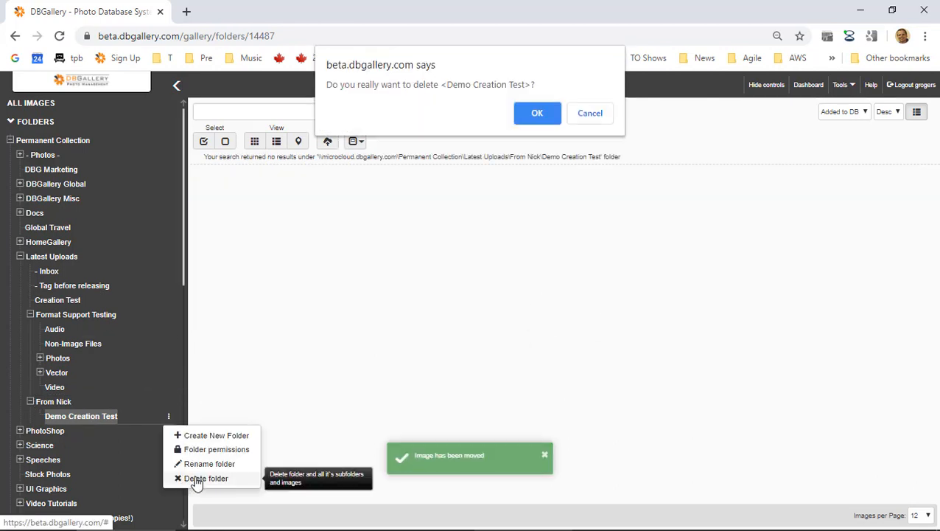
pyautogui.click(536, 112)
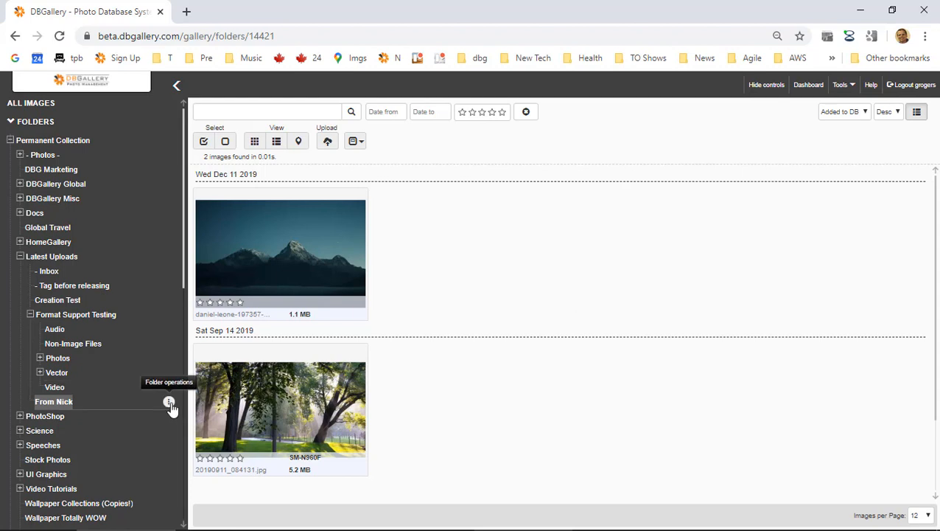
# In From Nick's folder permissions, untick Inherit Permissions and give a role Read and Share images rights.
pyautogui.click(169, 402)
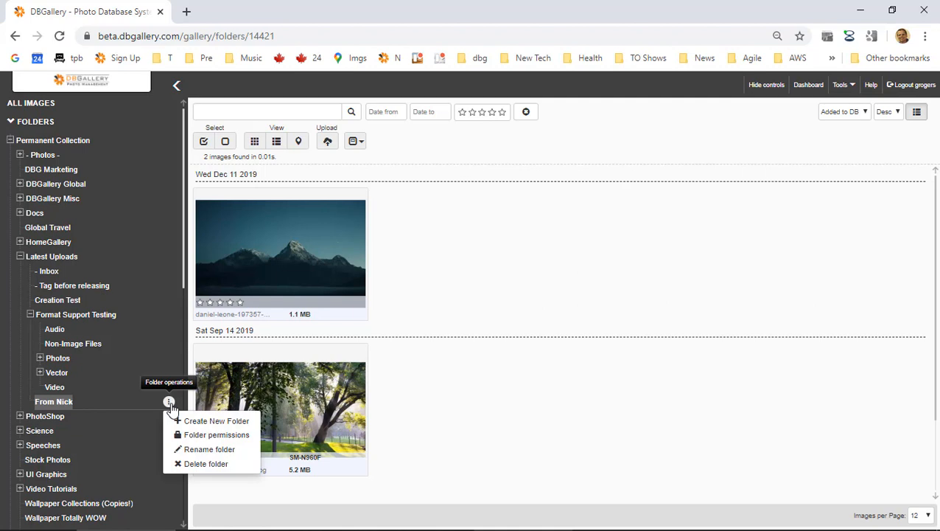
pyautogui.click(227, 439)
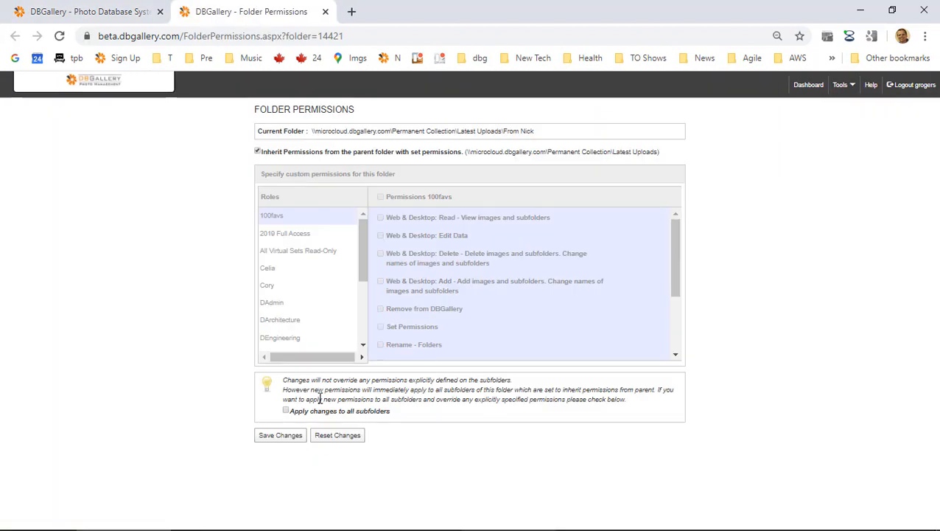
pyautogui.click(279, 151)
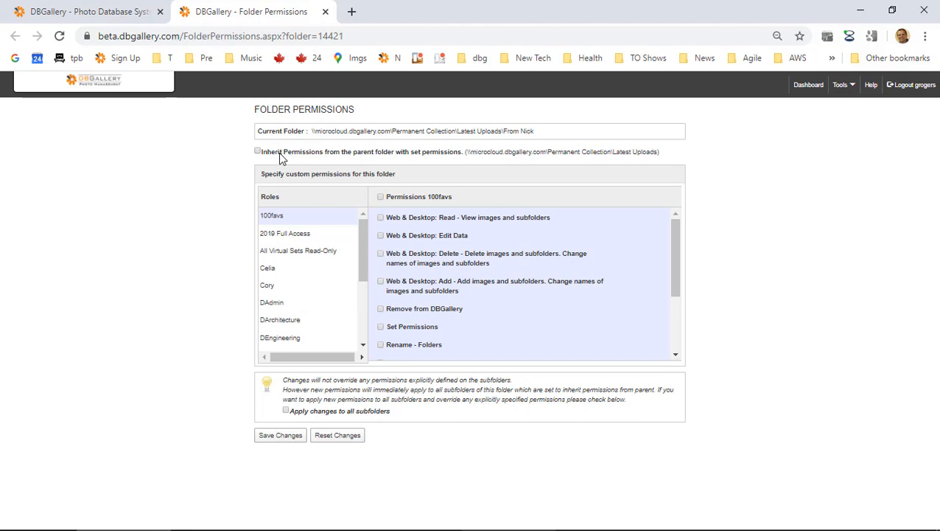
pyautogui.click(293, 287)
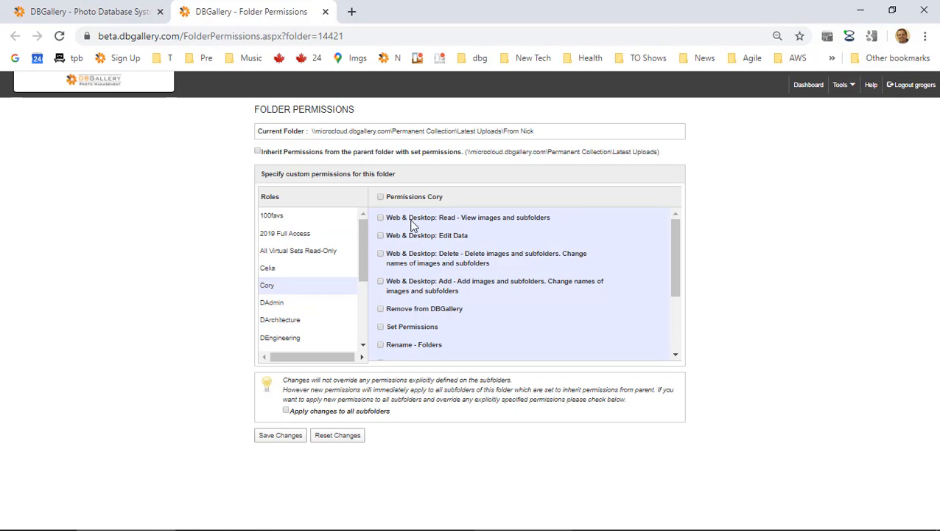
pyautogui.click(447, 218)
pyautogui.scroll(-3, 459, 273)
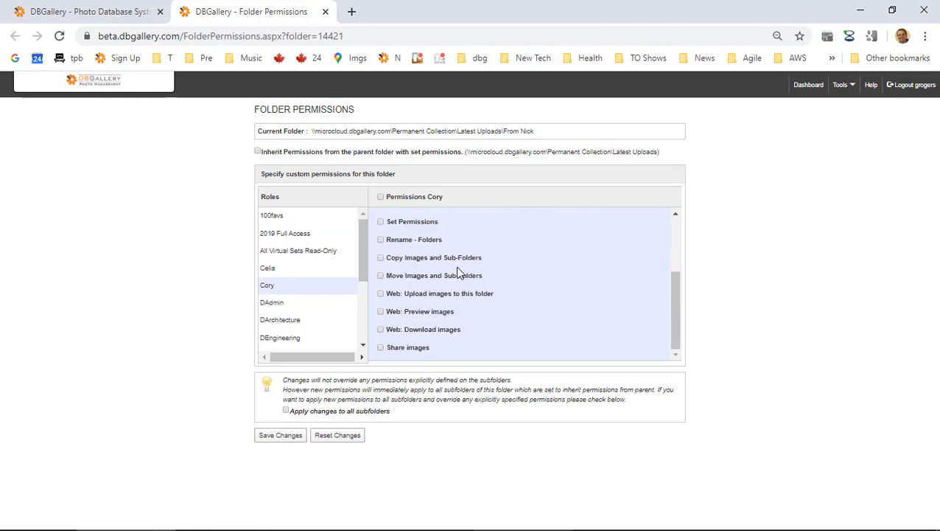
pyautogui.click(392, 349)
pyautogui.click(325, 12)
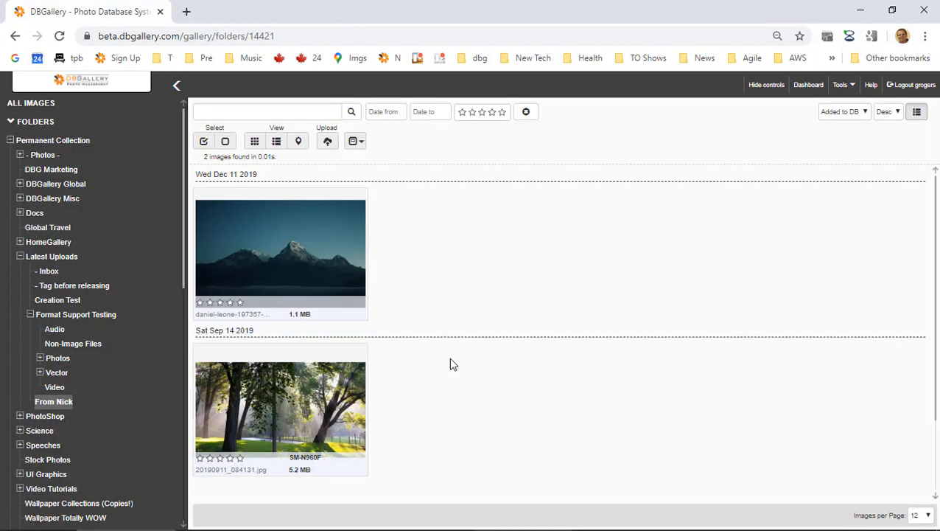
# Highlight 'Customizable Data Layout' as the next agenda item and return to the browser.
pyautogui.hotkey('alt', 'Tab')
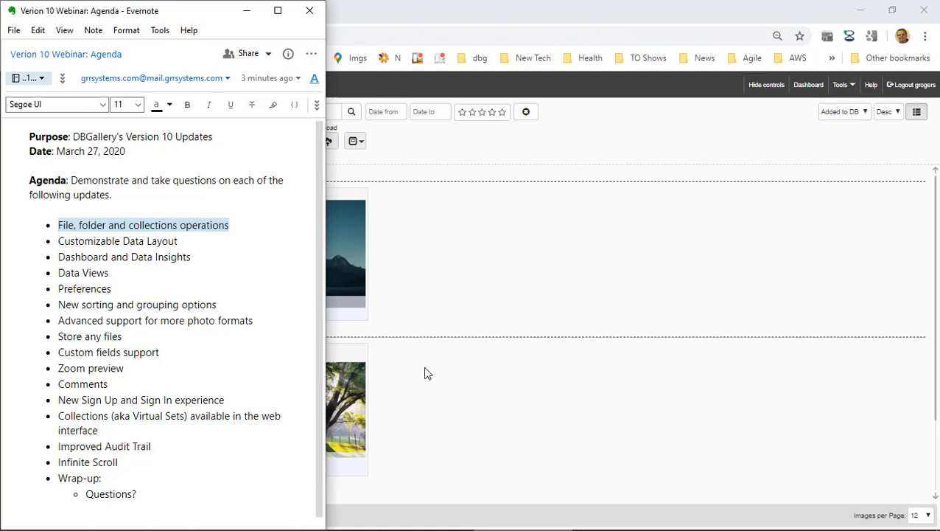
pyautogui.click(86, 240)
pyautogui.moveTo(87, 240); pyautogui.dragTo(174, 241)
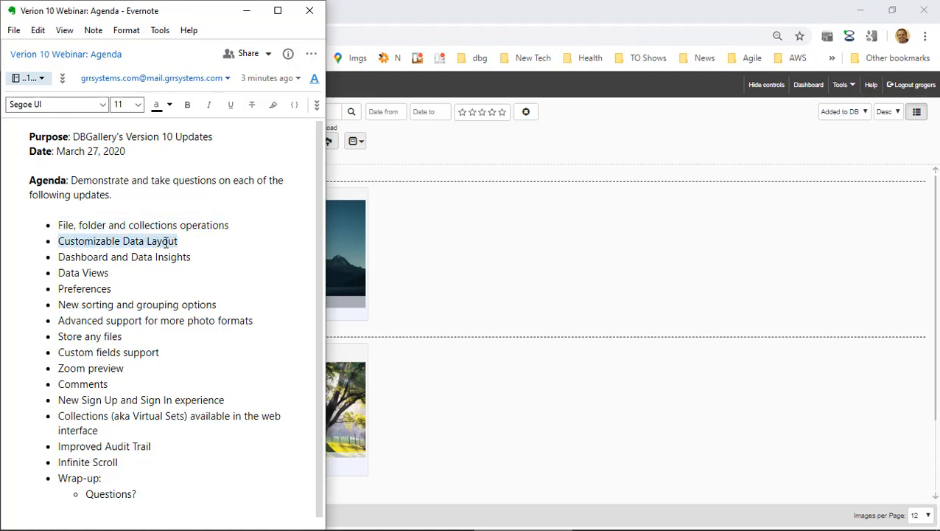
pyautogui.click(571, 145)
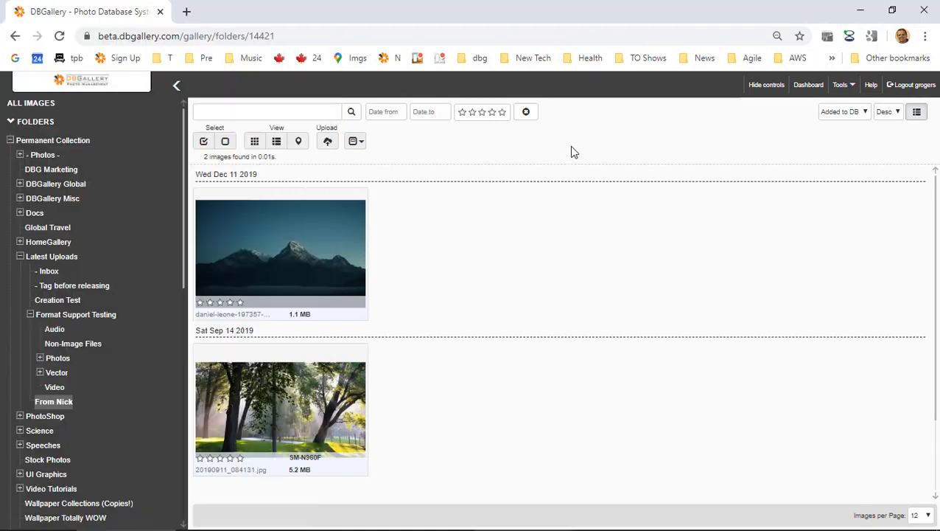
# Open the Inbox folder under Latest Uploads and rate the bicycle photo five stars.
pyautogui.click(324, 258)
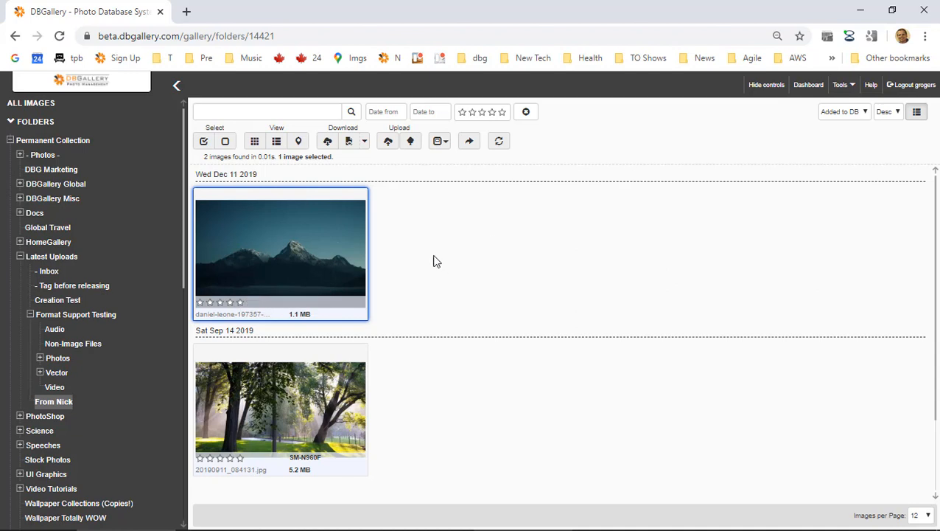
pyautogui.scroll(-2, 436, 379)
pyautogui.scroll(2, 437, 379)
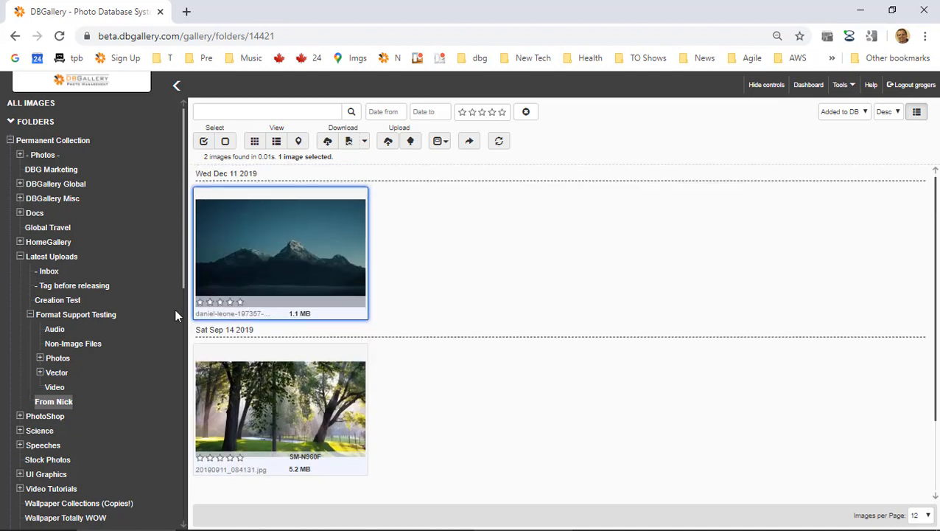
pyautogui.click(50, 256)
pyautogui.click(49, 271)
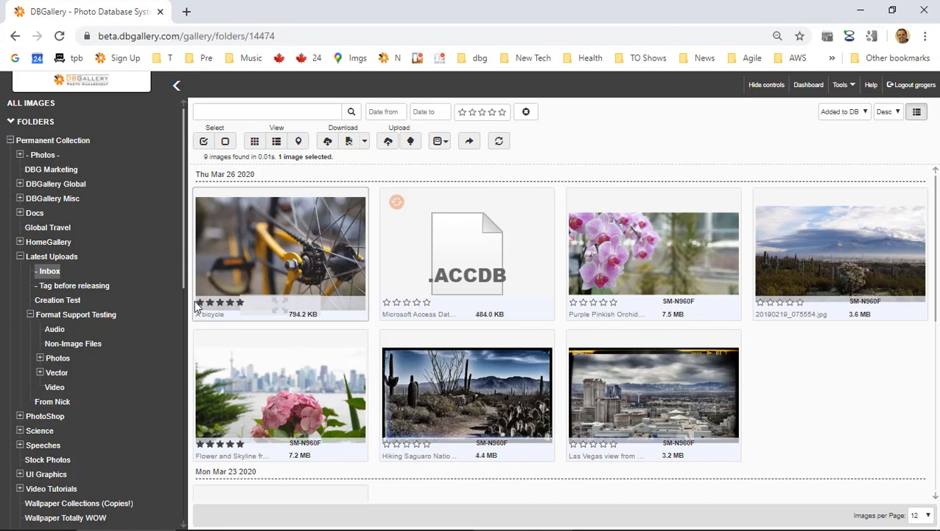
pyautogui.click(237, 303)
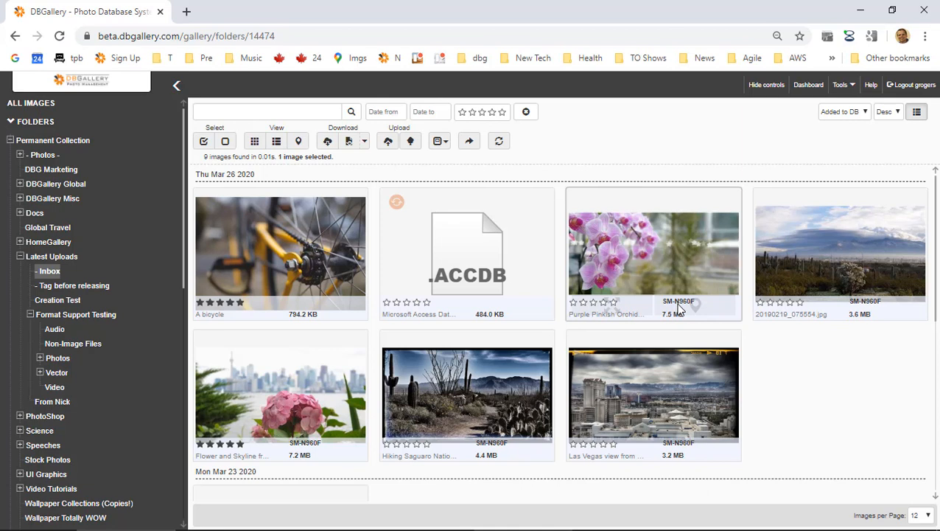
pyautogui.click(440, 141)
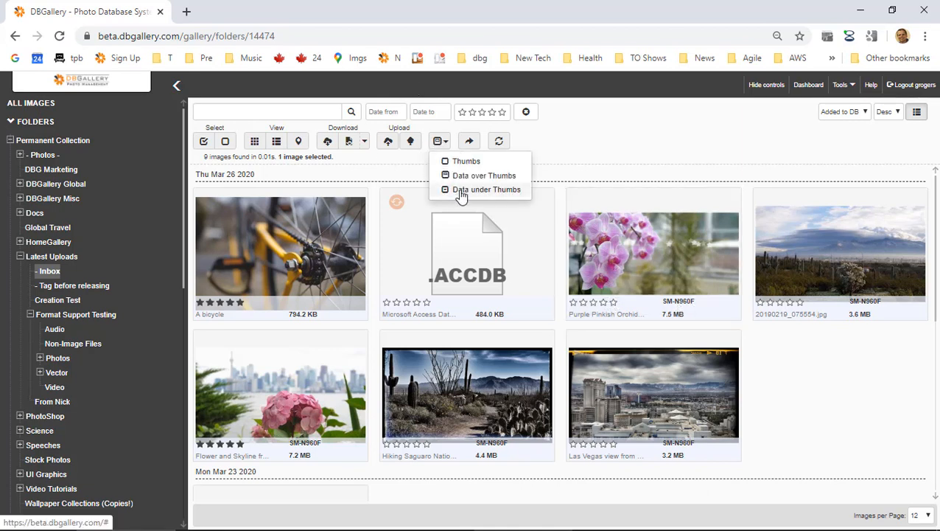
# Show data fields beneath each thumbnail and scroll through the Inbox grid.
pyautogui.click(461, 194)
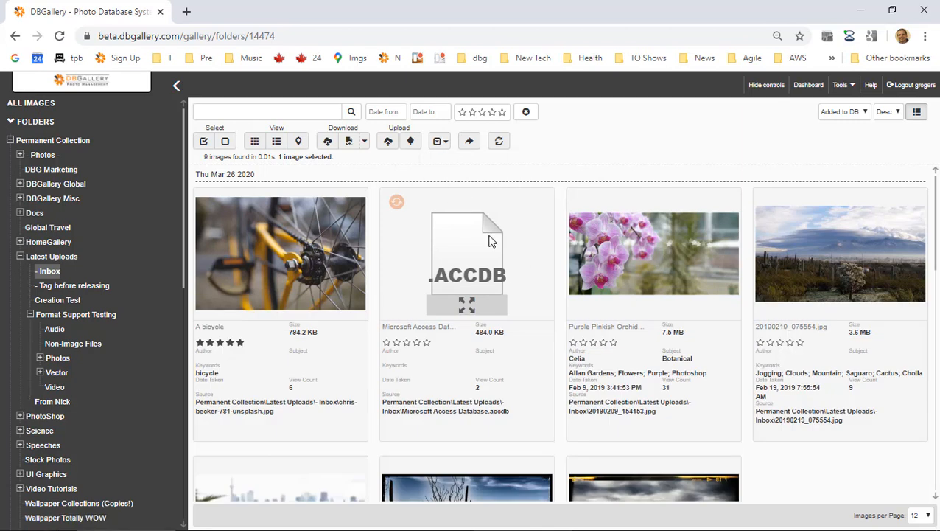
pyautogui.scroll(-1, 490, 242)
pyautogui.scroll(-5, 490, 242)
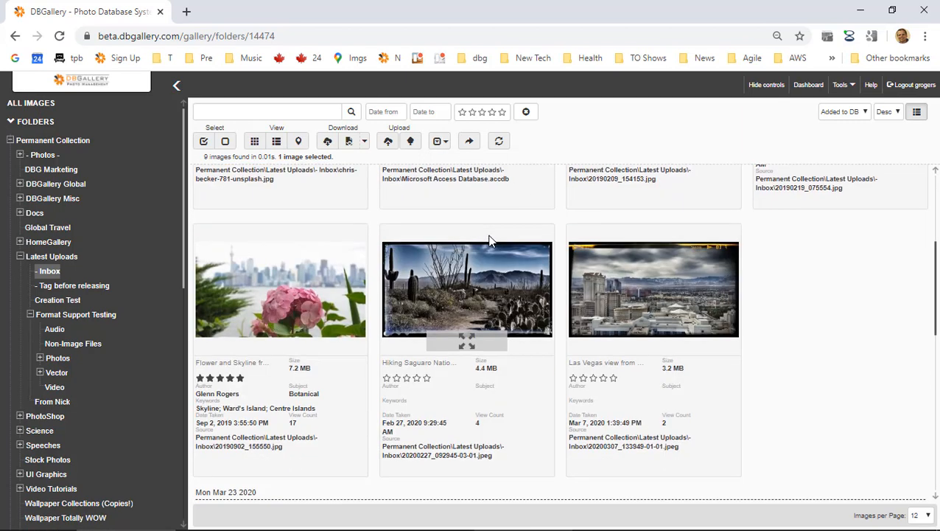
pyautogui.scroll(-4, 490, 242)
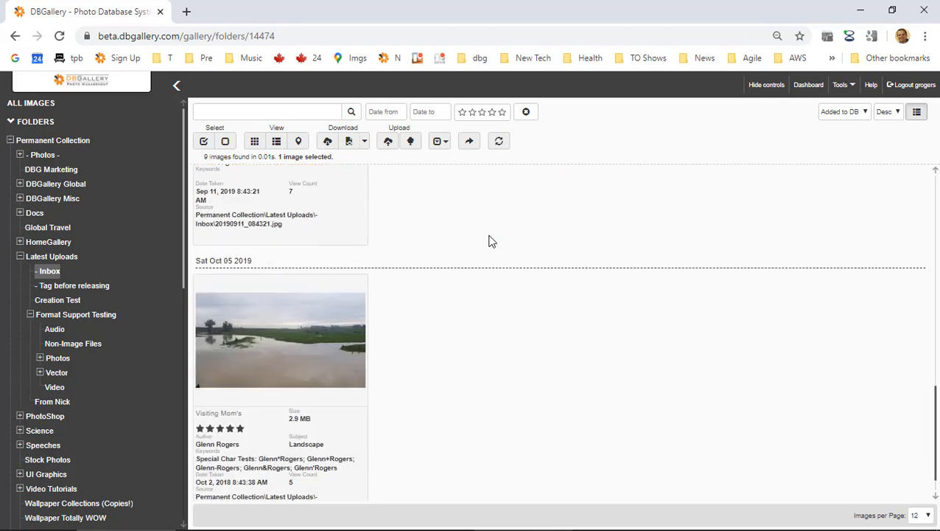
pyautogui.scroll(5, 490, 242)
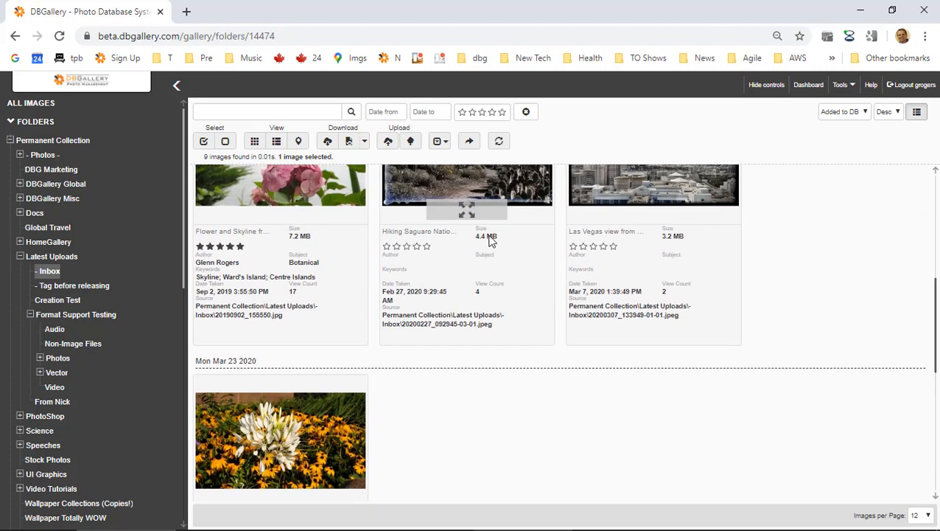
pyautogui.scroll(4, 490, 242)
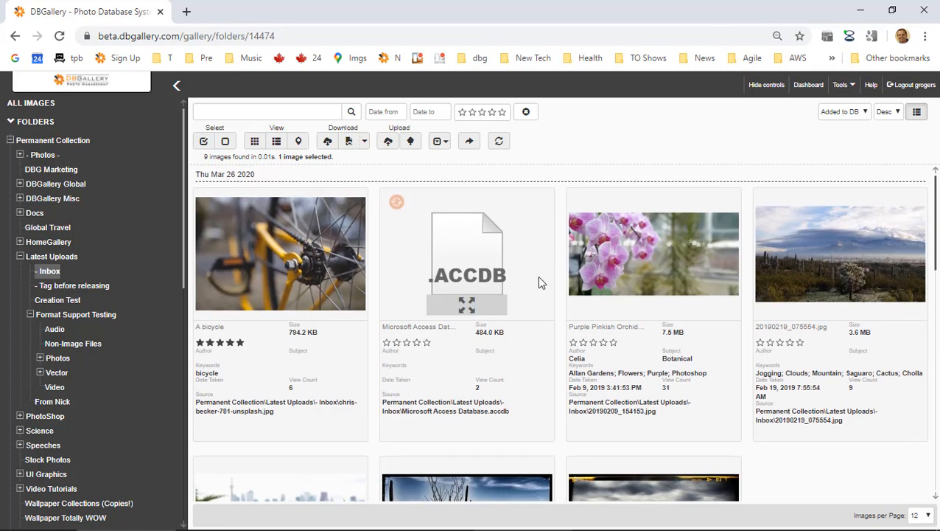
pyautogui.scroll(-2, 541, 353)
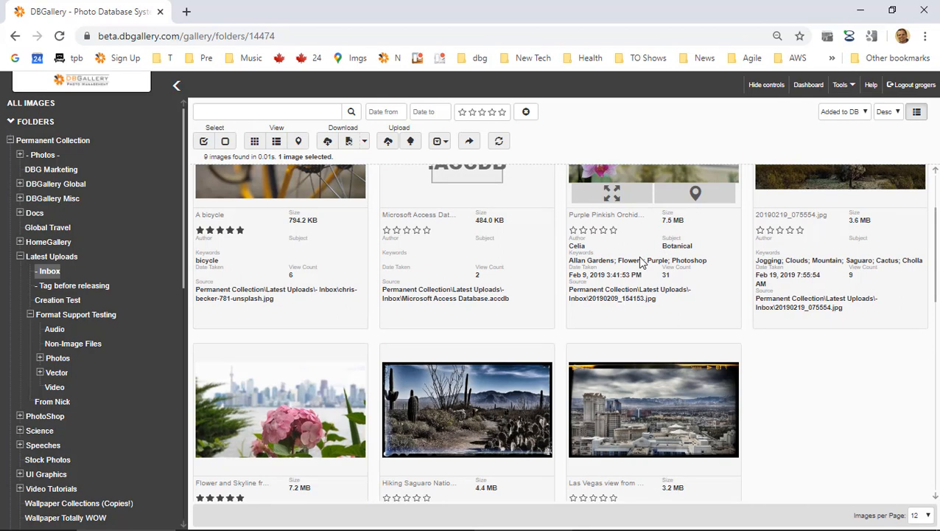
# Switch the cards to Data over Thumbs, then preview the orchid photo and close it.
pyautogui.click(441, 141)
pyautogui.click(471, 175)
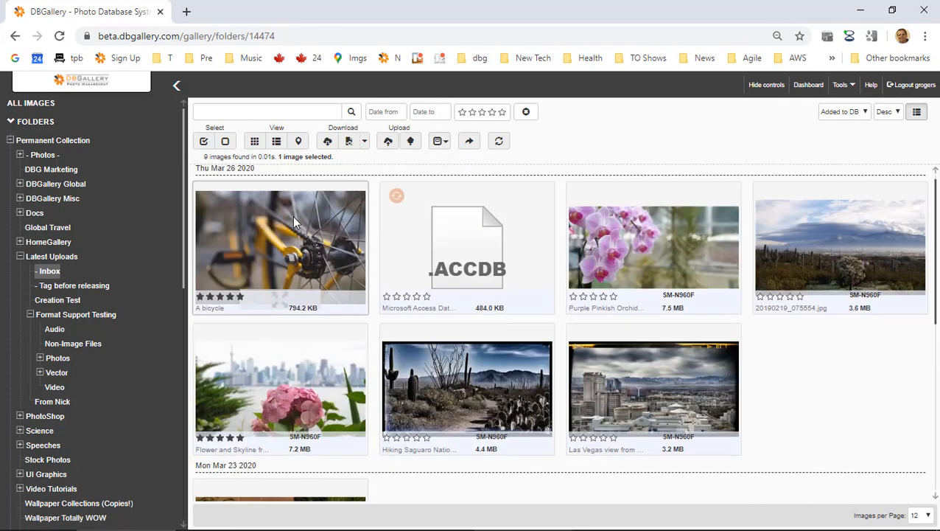
pyautogui.doubleClick(646, 238)
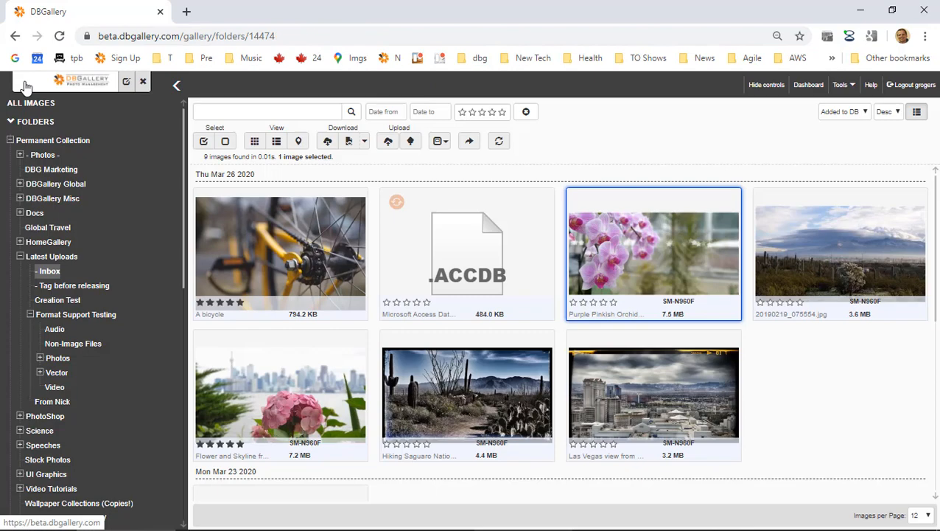
pyautogui.click(27, 82)
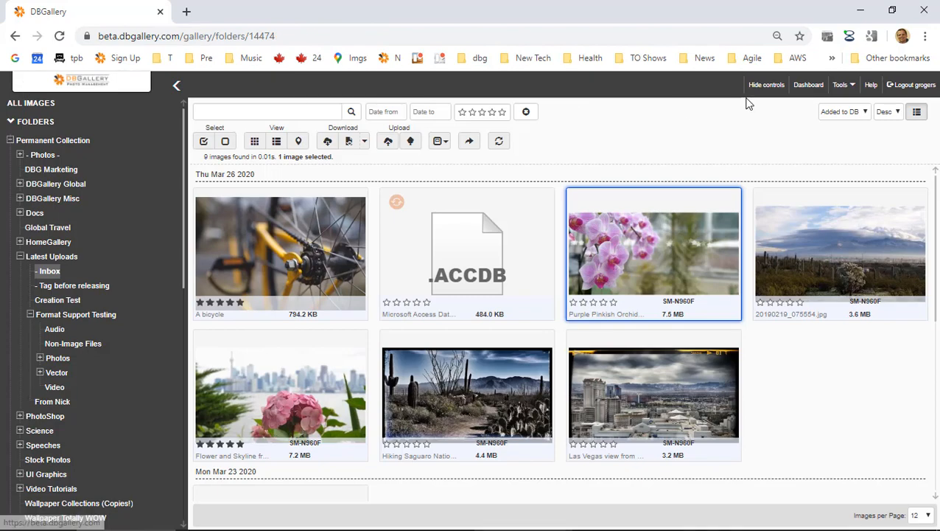
# Open Data Layout Settings, try data over thumbnails and the Dashboard tab, then enable global default editing.
pyautogui.click(848, 86)
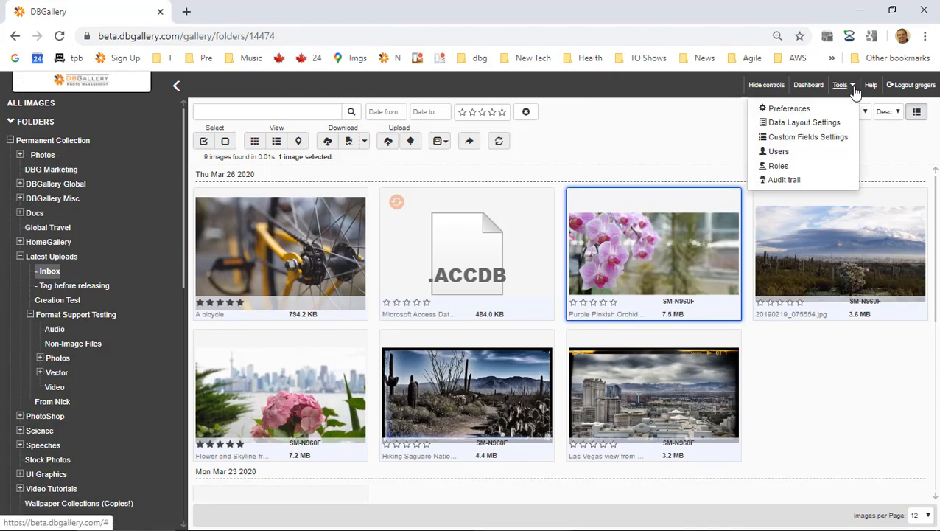
pyautogui.click(805, 122)
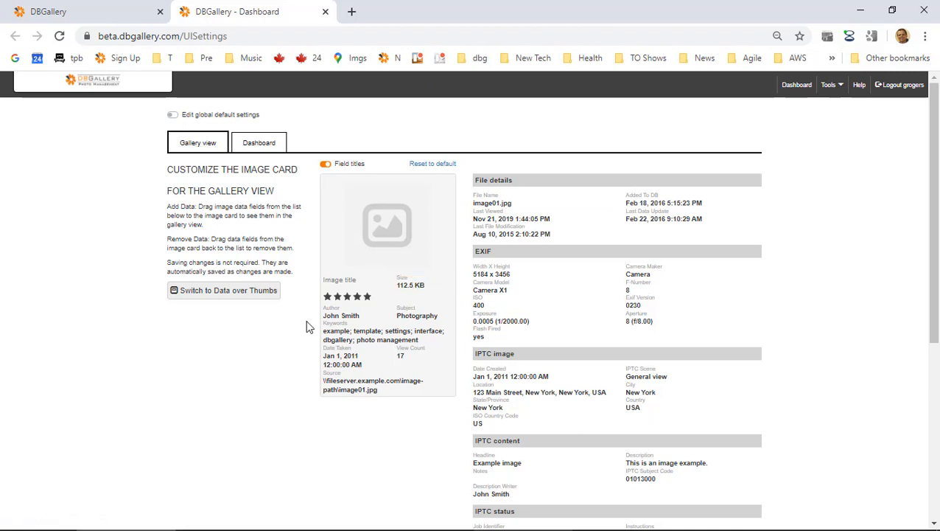
pyautogui.click(246, 293)
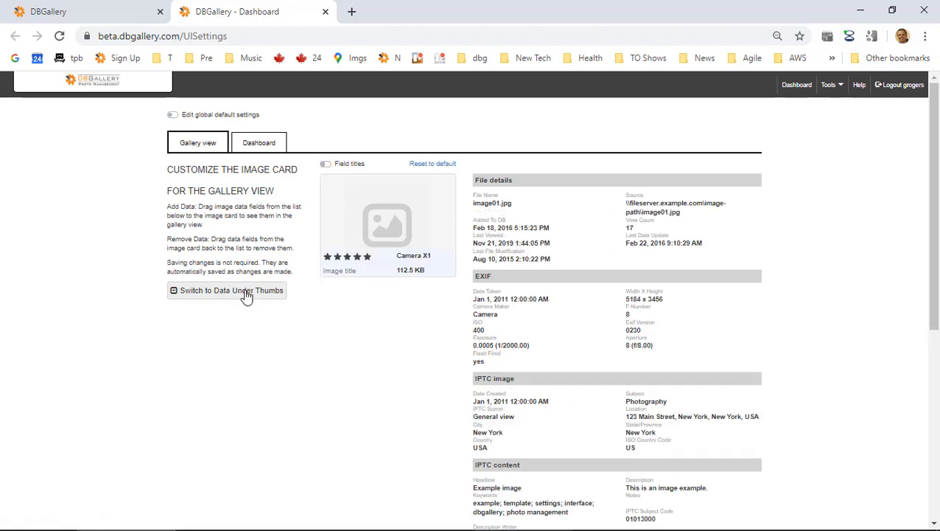
pyautogui.click(254, 145)
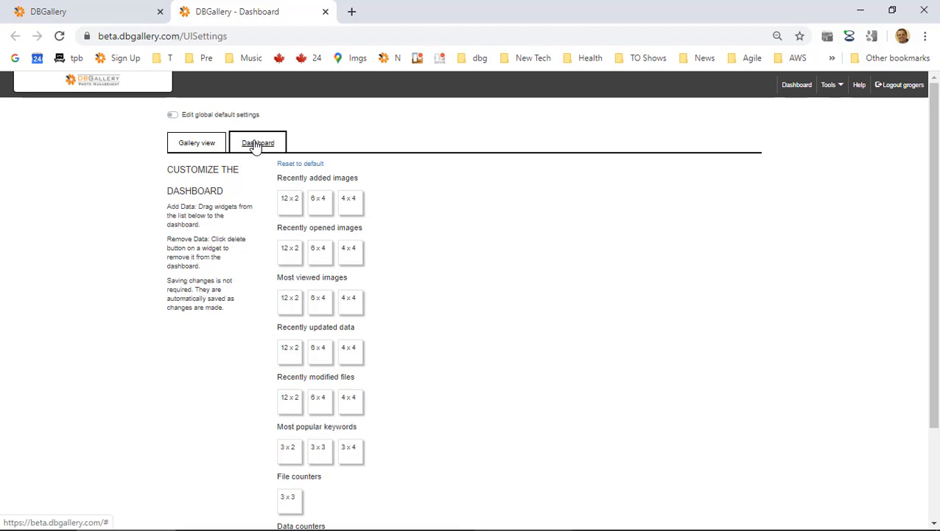
pyautogui.click(197, 143)
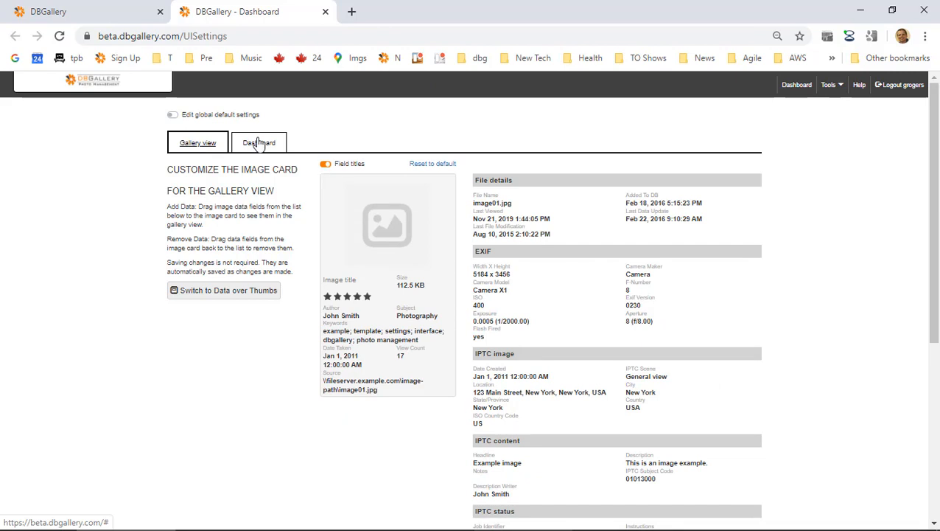
pyautogui.click(174, 116)
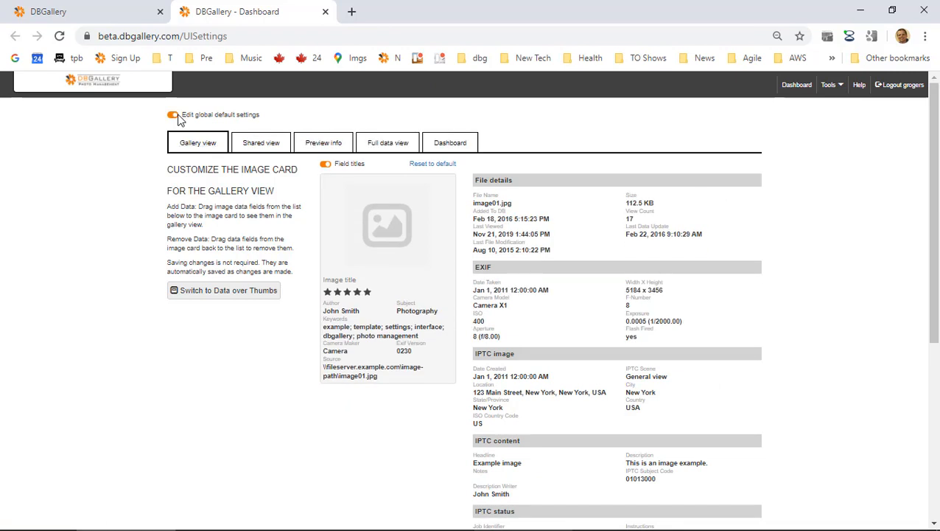
# Browse the Shared view, Preview info and Full data view layouts, ending on Preview info.
pyautogui.click(261, 144)
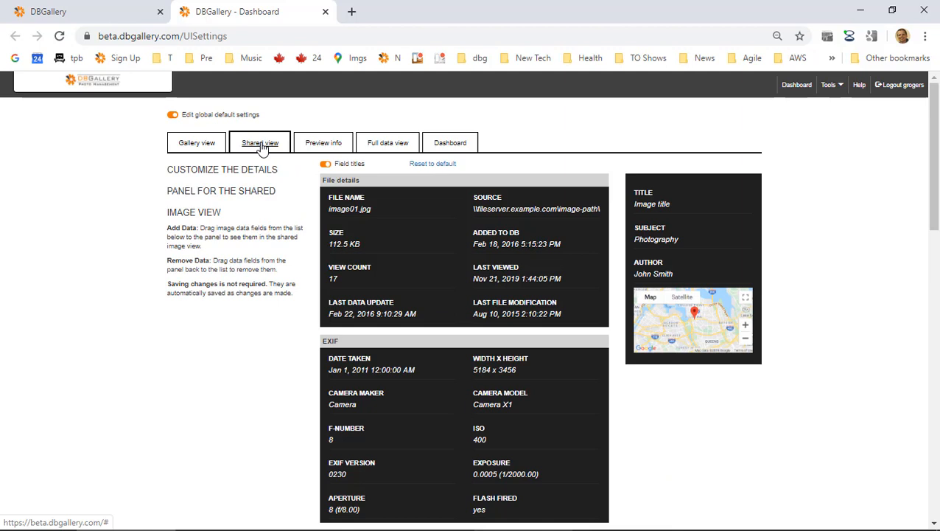
pyautogui.click(329, 145)
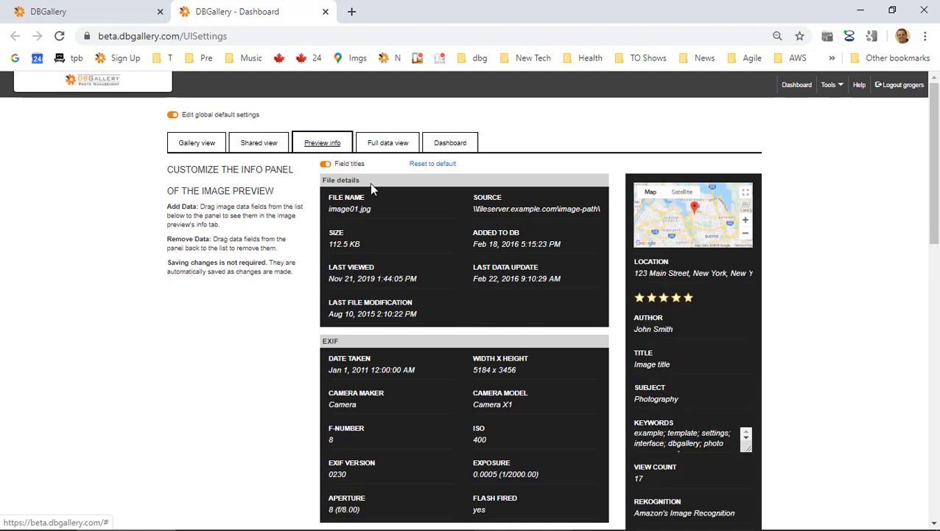
pyautogui.click(397, 146)
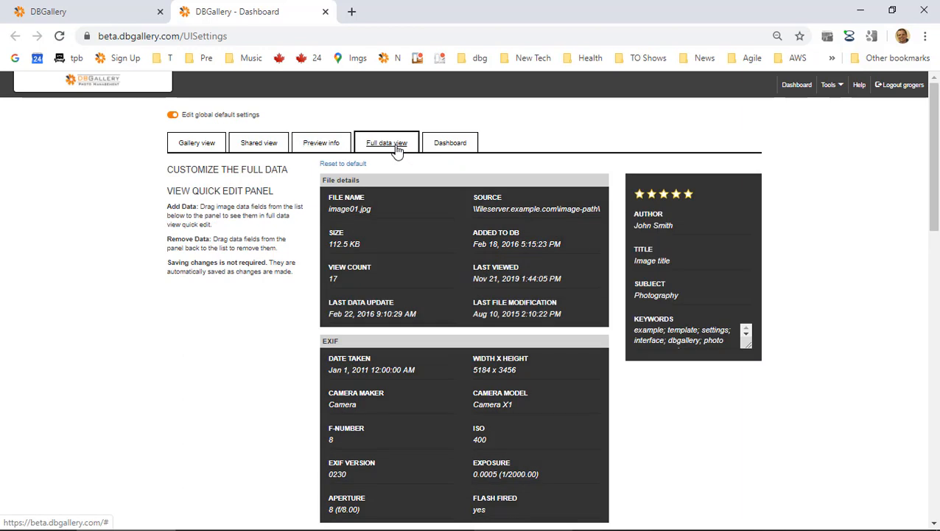
pyautogui.click(329, 147)
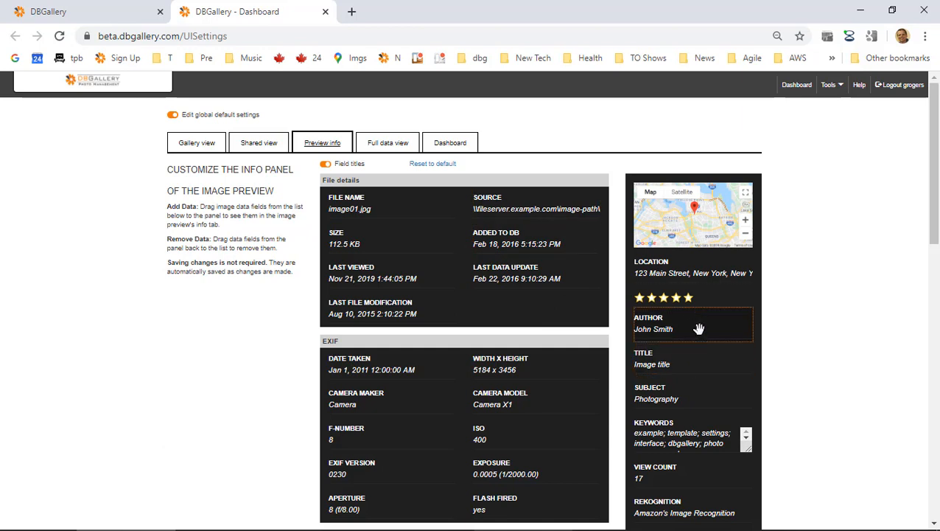
# Open the orchid photo in full-screen preview, then return to the data layout settings.
pyautogui.click(89, 9)
pyautogui.doubleClick(670, 270)
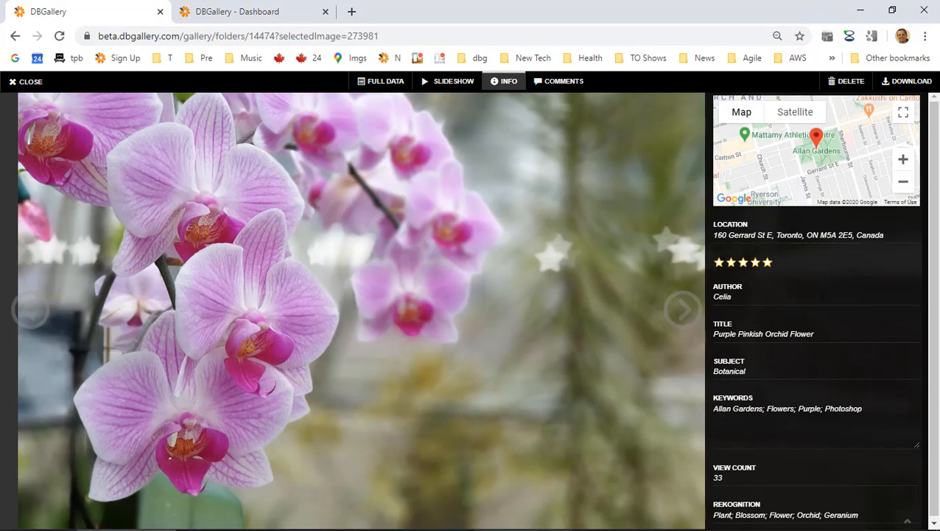
pyautogui.hotkey('alt', 'Tab')
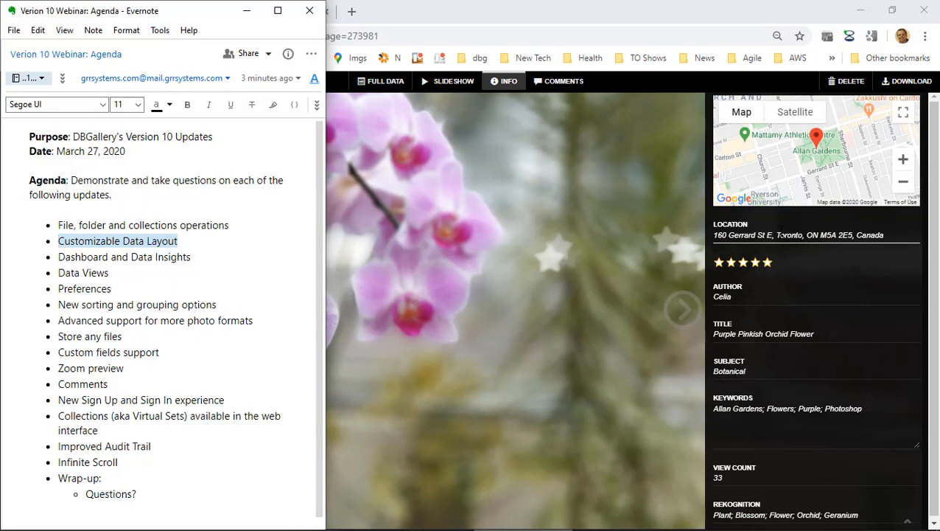
pyautogui.hotkey('alt', 'Tab')
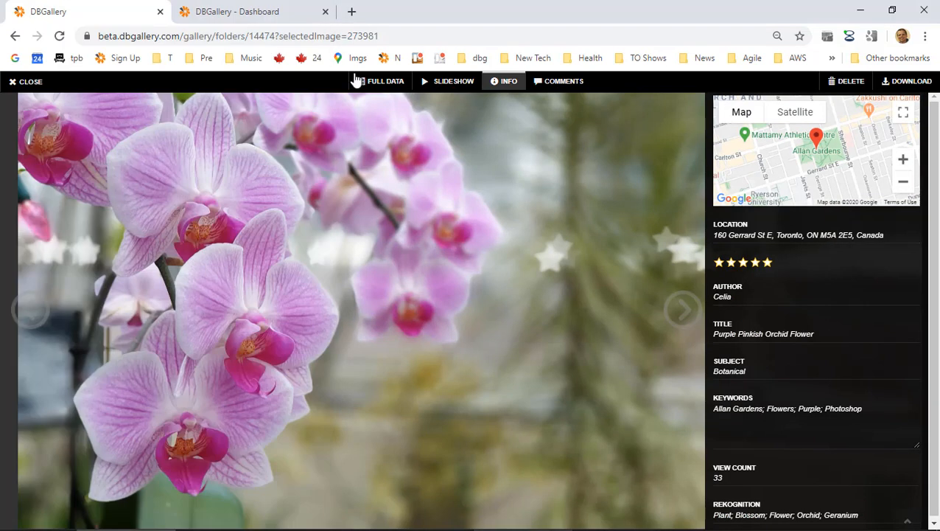
pyautogui.click(250, 19)
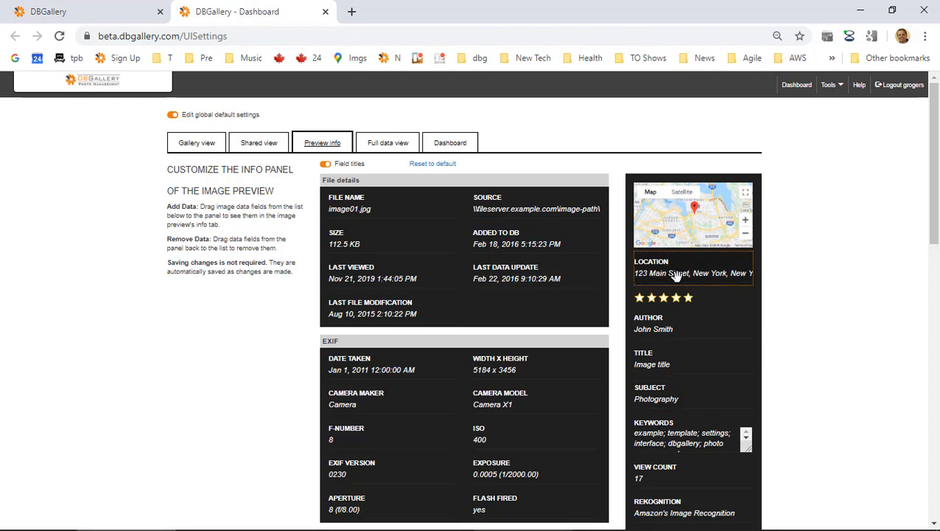
# Remove Location and Title from Preview info, move Keywords above Author, and check the orchid preview.
pyautogui.moveTo(678, 273); pyautogui.dragTo(533, 271)
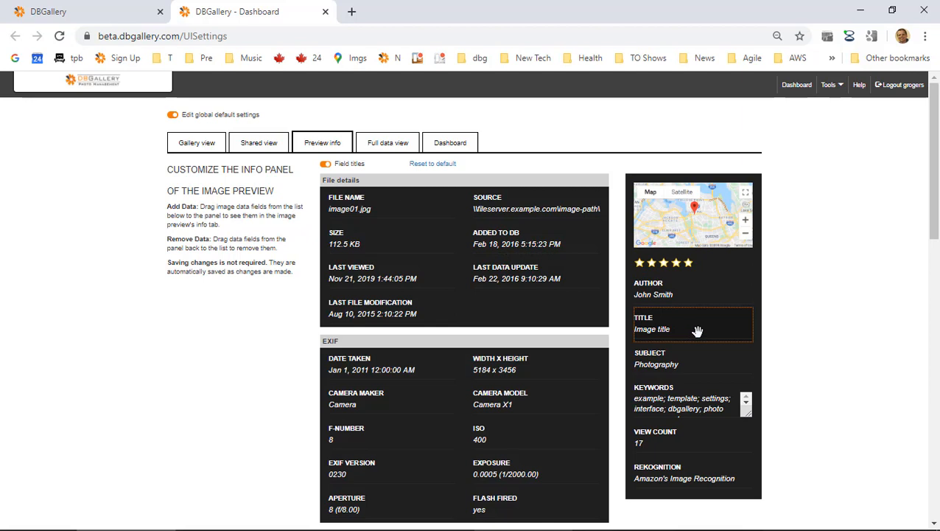
pyautogui.moveTo(698, 331); pyautogui.dragTo(509, 274)
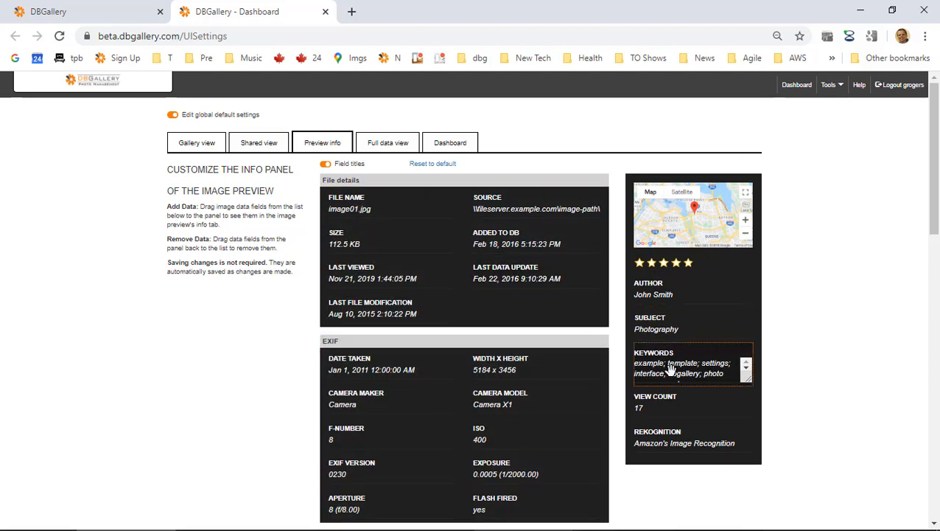
pyautogui.moveTo(671, 368); pyautogui.dragTo(676, 277)
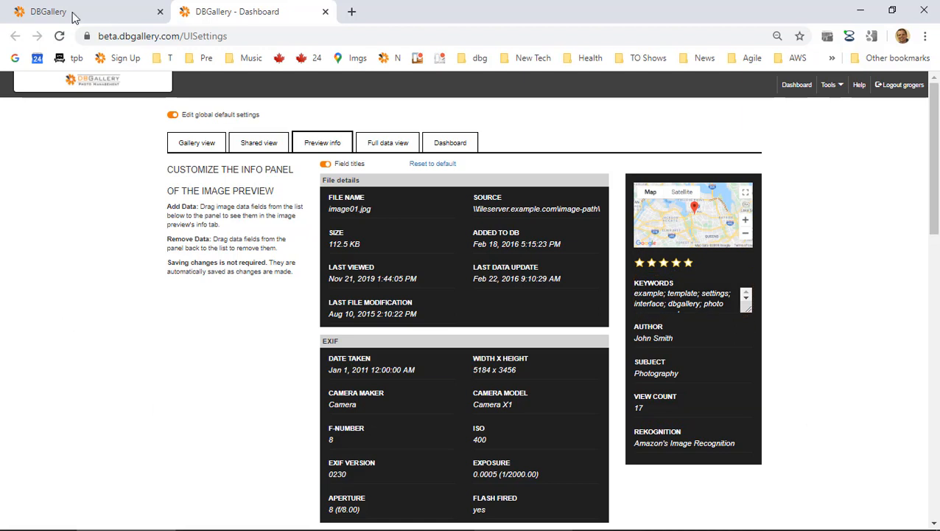
pyautogui.click(112, 22)
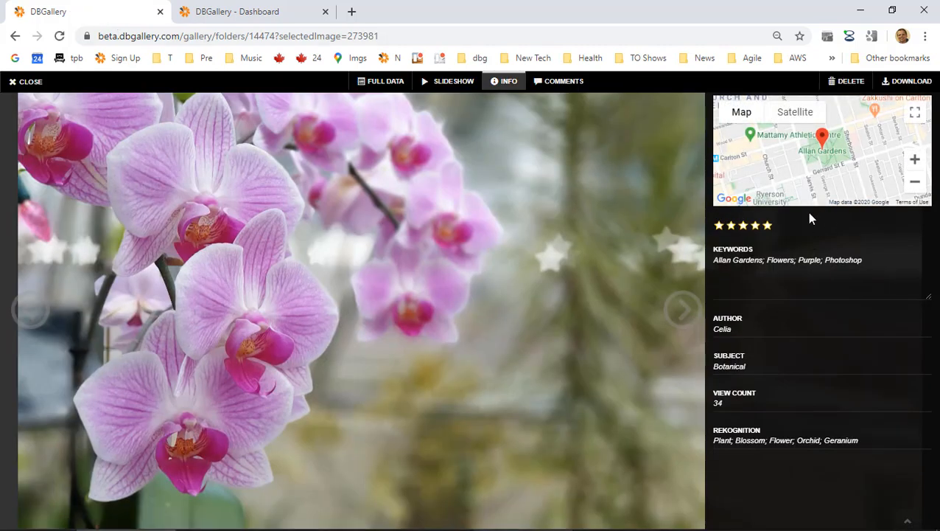
pyautogui.click(737, 258)
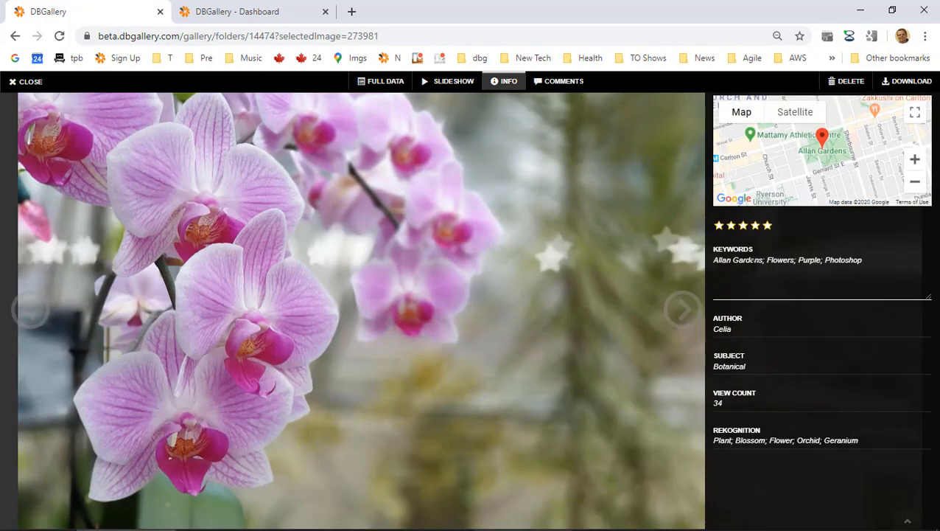
pyautogui.click(248, 10)
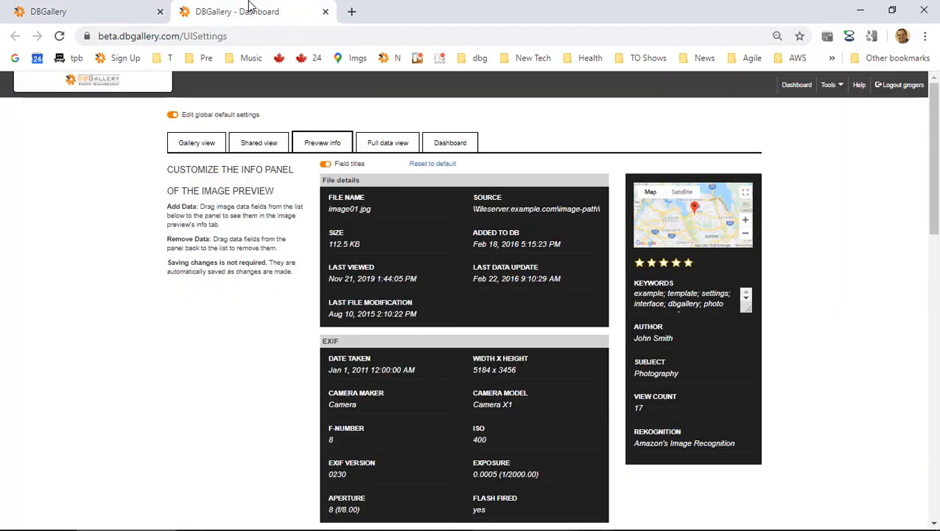
# Rearrange the Shared view panel so the map comes first, followed by Title, Subject and Author.
pyautogui.click(258, 145)
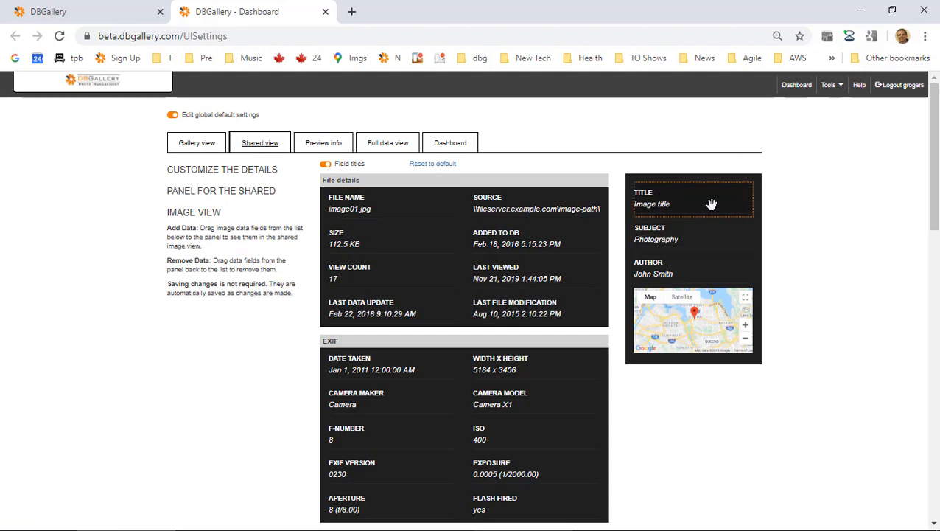
pyautogui.moveTo(711, 204); pyautogui.dragTo(465, 215)
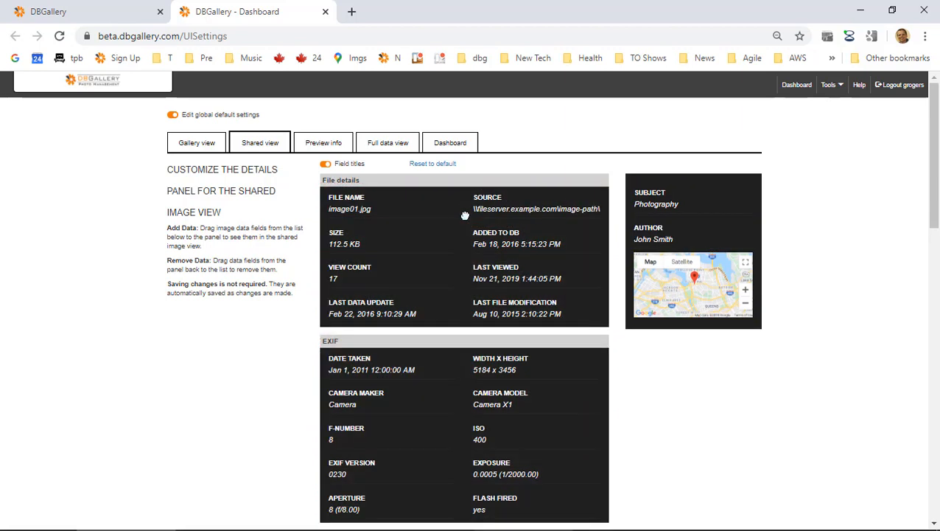
pyautogui.scroll(-5, 479, 326)
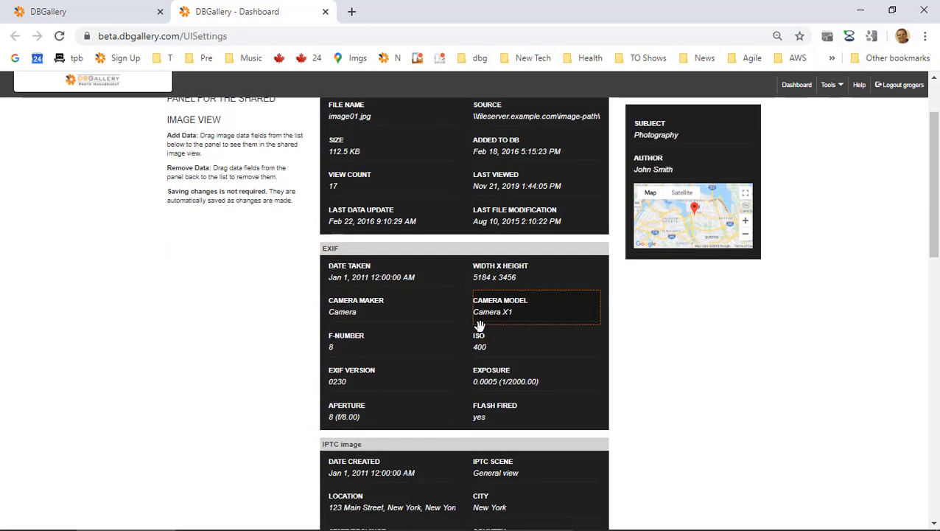
pyautogui.scroll(-2, 479, 326)
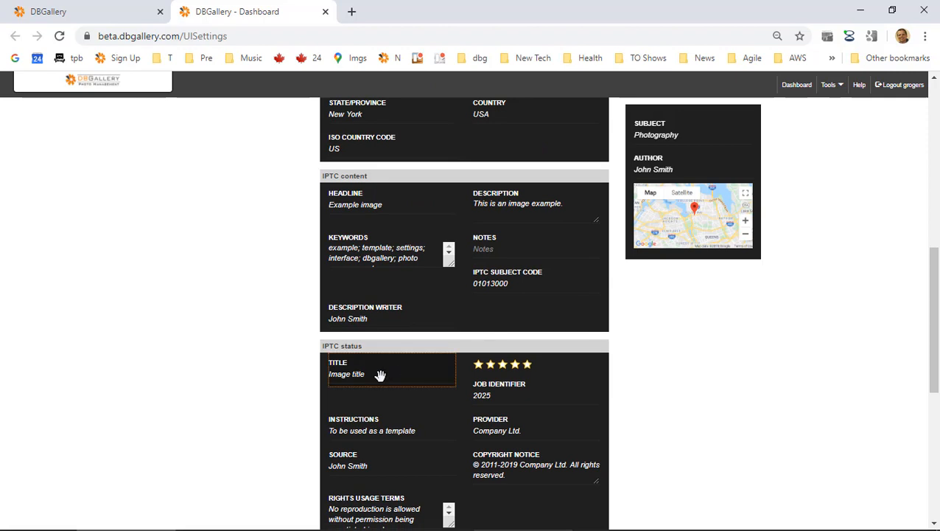
pyautogui.moveTo(379, 374); pyautogui.dragTo(668, 115)
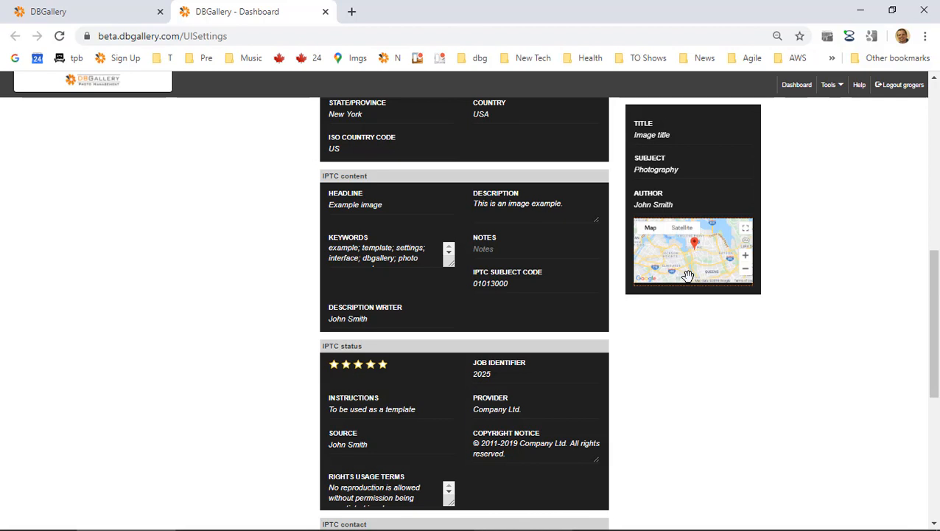
pyautogui.moveTo(687, 272); pyautogui.dragTo(695, 119)
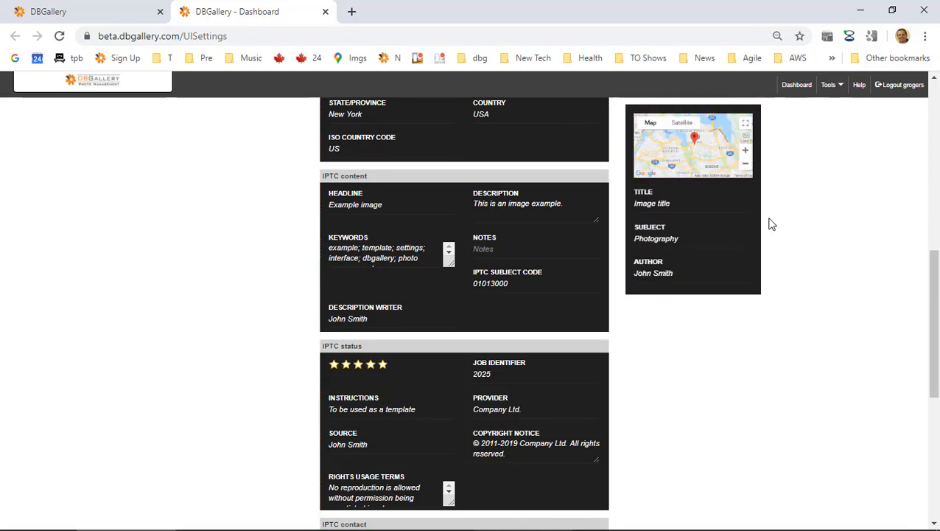
# Close the orchid preview and select the orchid, Saguaro and Las Vegas photos.
pyautogui.click(107, 13)
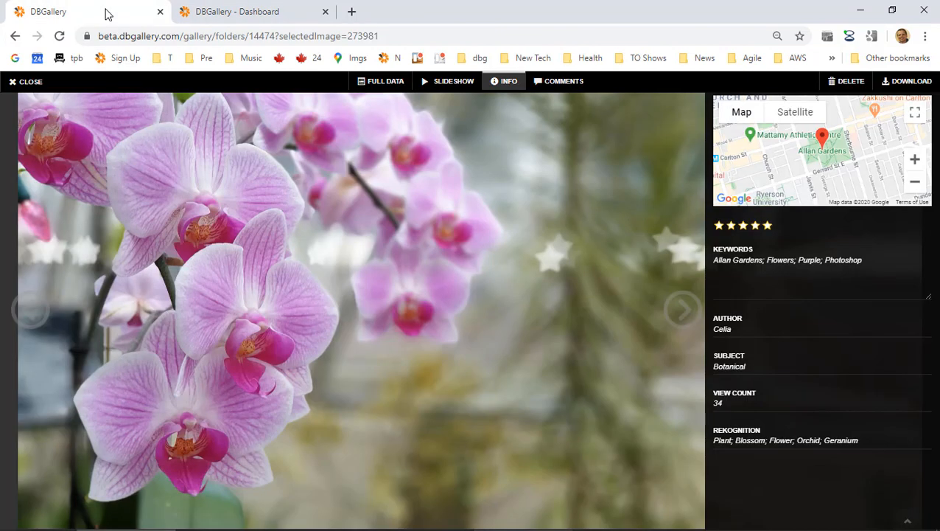
pyautogui.click(39, 88)
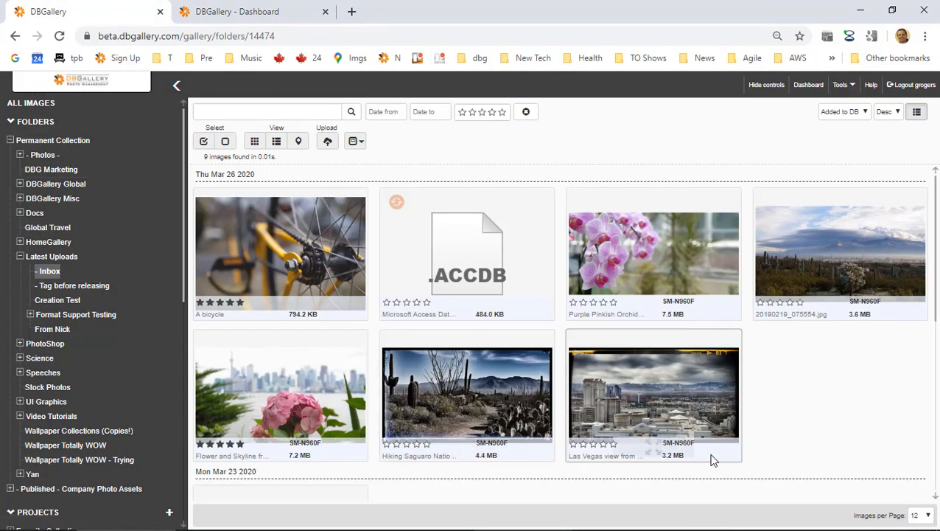
pyautogui.click(637, 246)
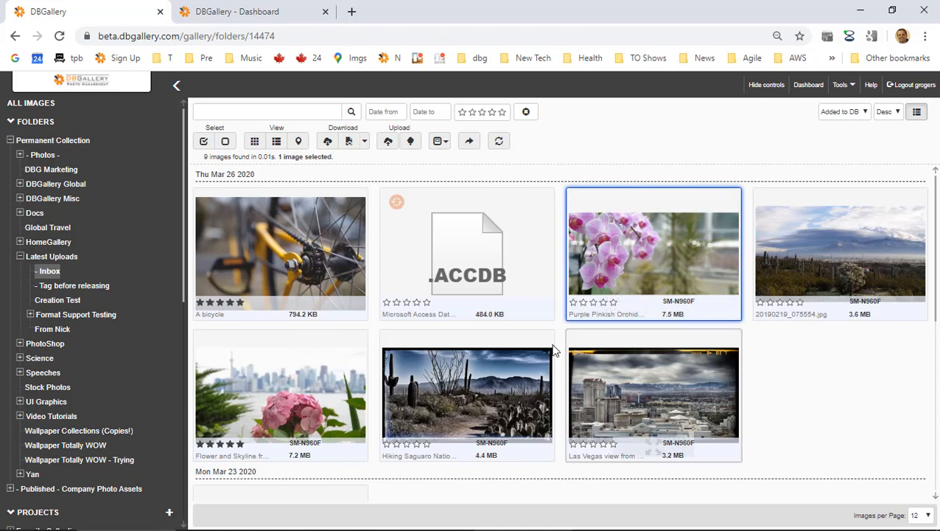
pyautogui.keyDown('ctrl'); pyautogui.click(518, 366); pyautogui.keyUp('ctrl')
pyautogui.keyDown('ctrl'); pyautogui.click(661, 380); pyautogui.keyUp('ctrl')
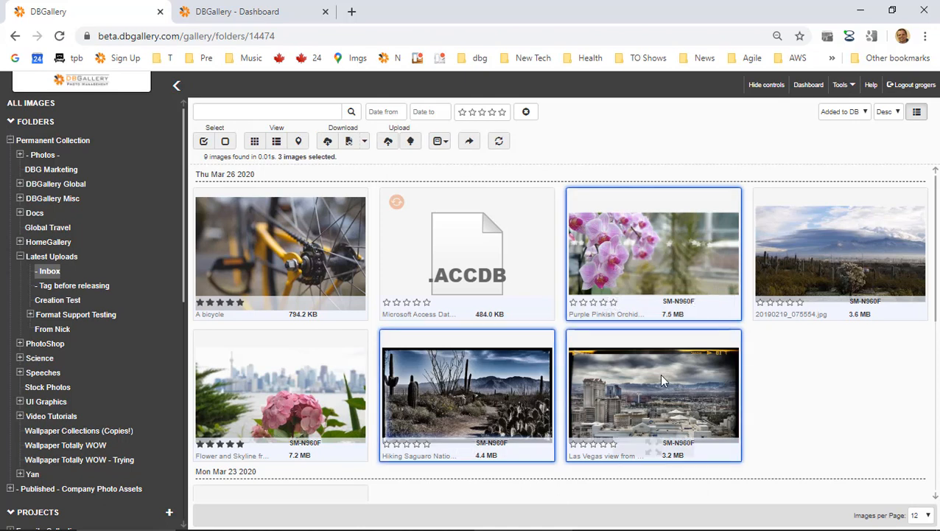
# Generate and copy a share link for the three selected photos.
pyautogui.click(472, 142)
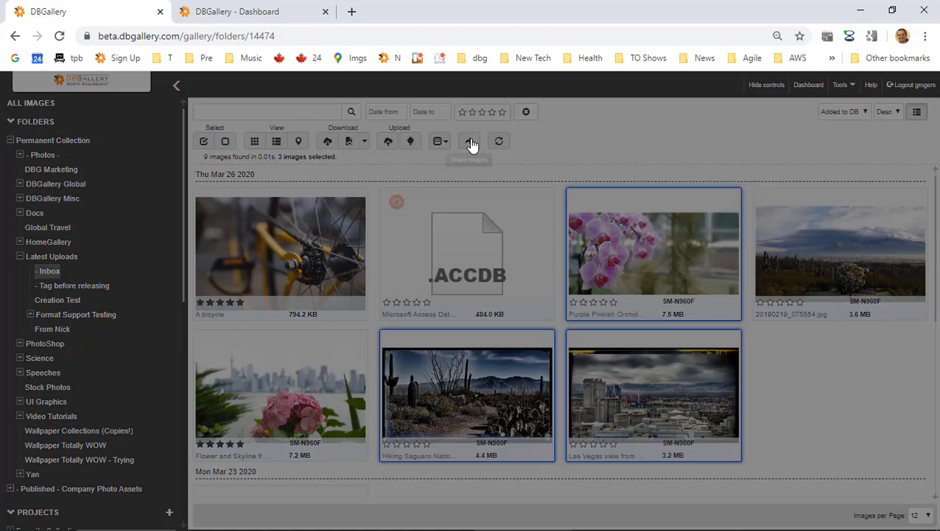
pyautogui.click(595, 150)
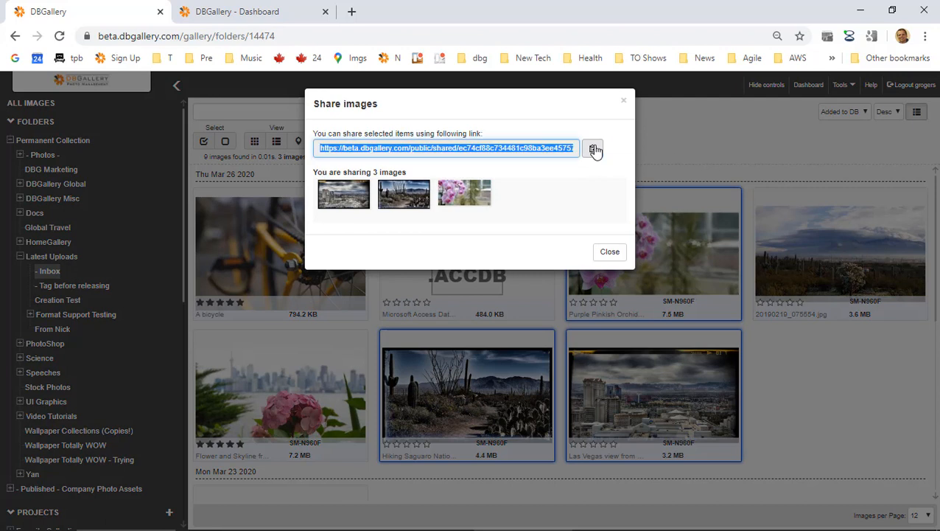
pyautogui.click(609, 252)
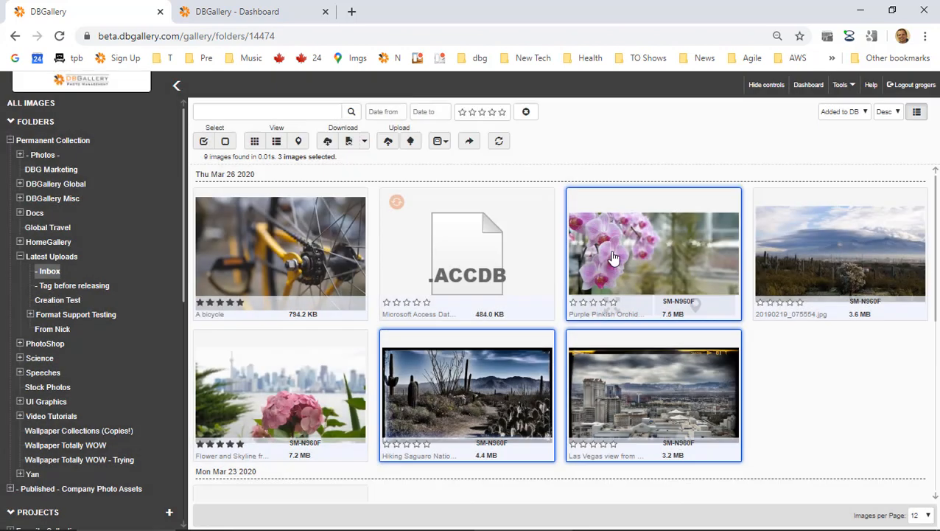
pyautogui.click(352, 11)
# Load the pasted share link in a new tab, toggle its INFO panel, then return to layout settings.
pyautogui.hotkey('ctrl', 'v')
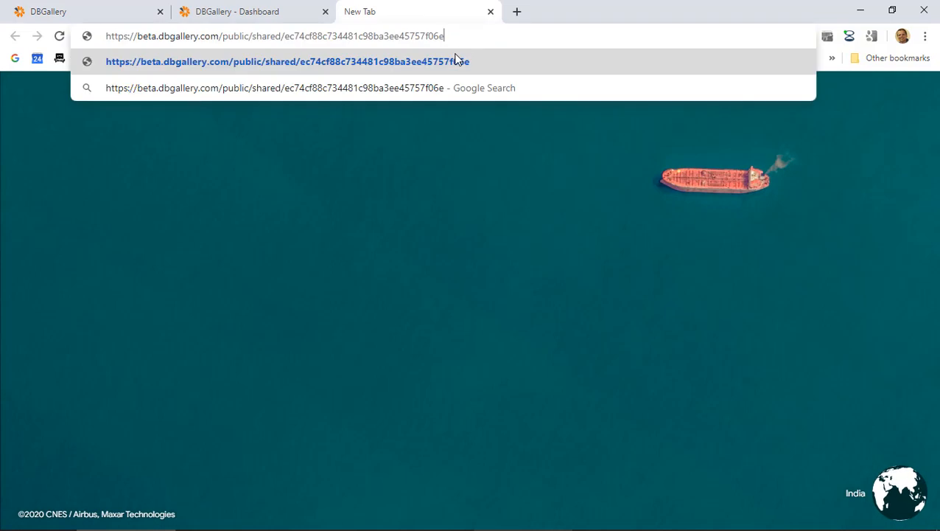
pyautogui.click(457, 61)
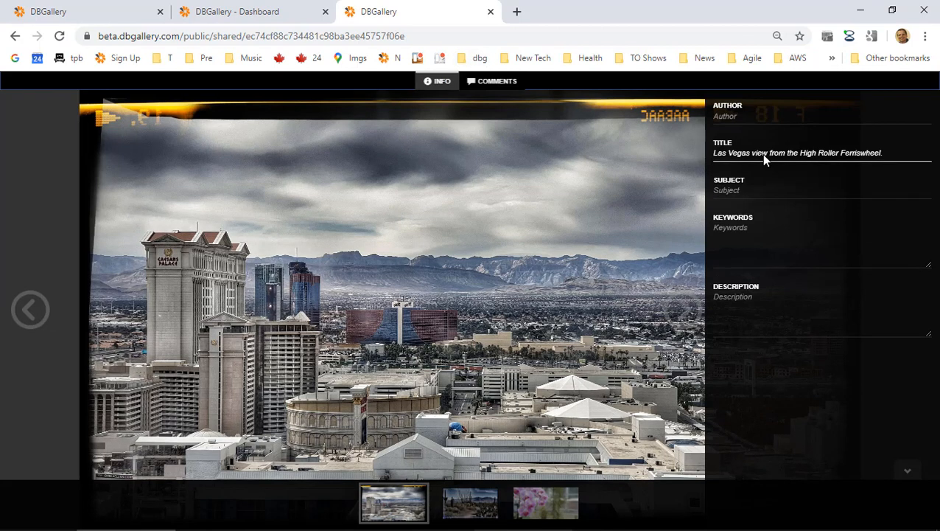
pyautogui.click(434, 84)
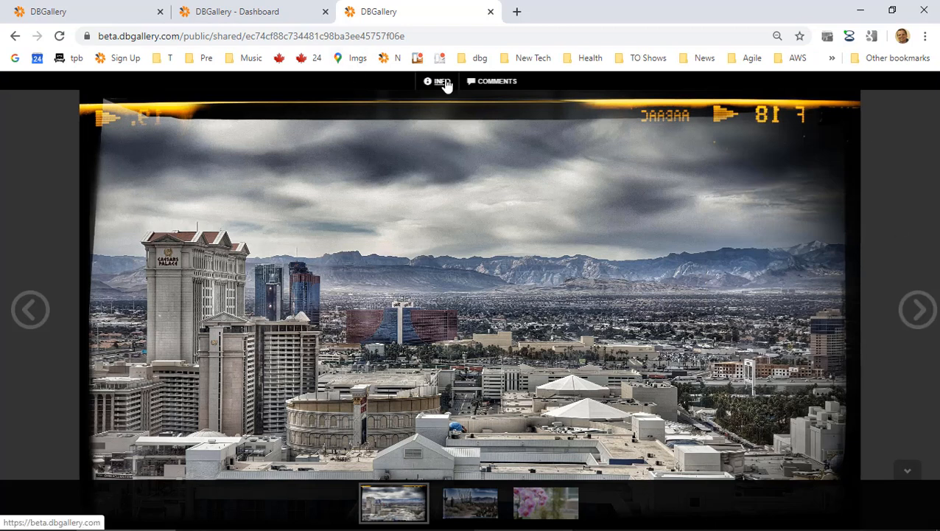
pyautogui.click(442, 82)
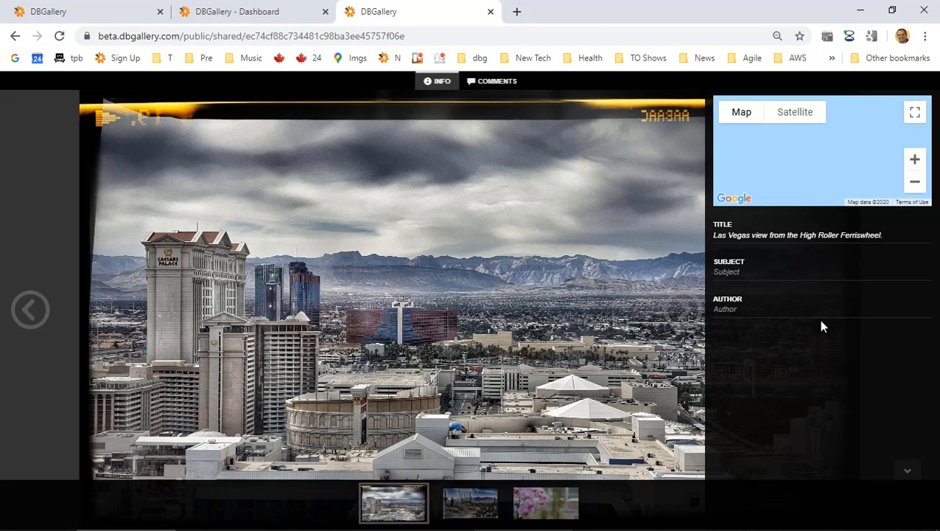
pyautogui.click(232, 12)
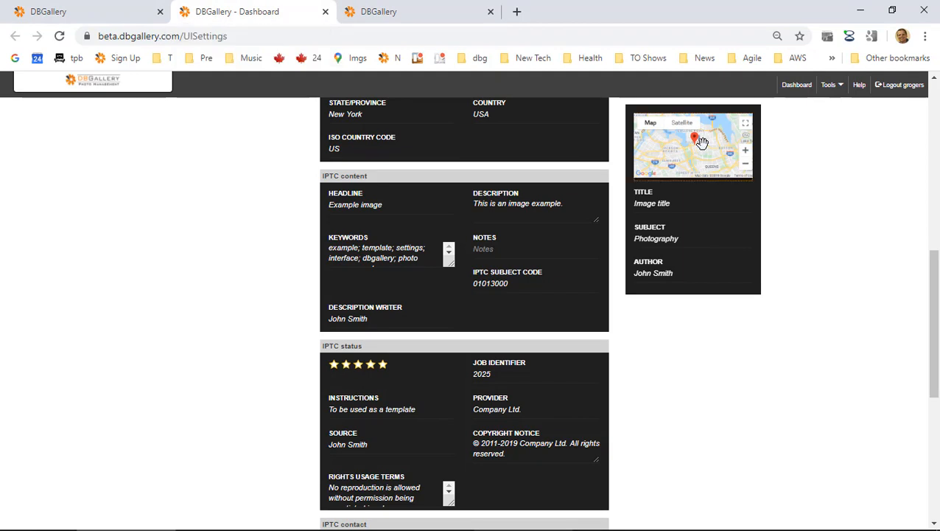
# Move the map below Author and reload the shared page to check the info panel.
pyautogui.moveTo(701, 142); pyautogui.dragTo(684, 291)
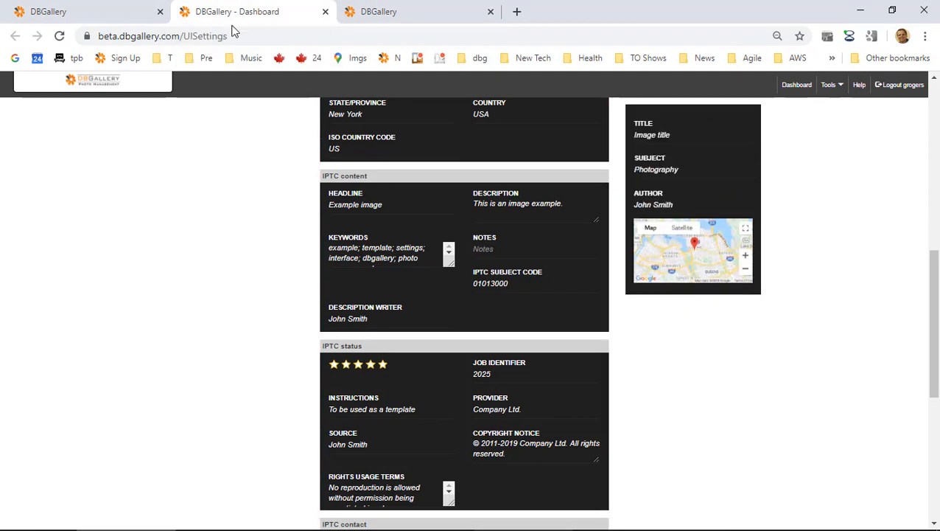
pyautogui.click(370, 15)
pyautogui.press('F5')
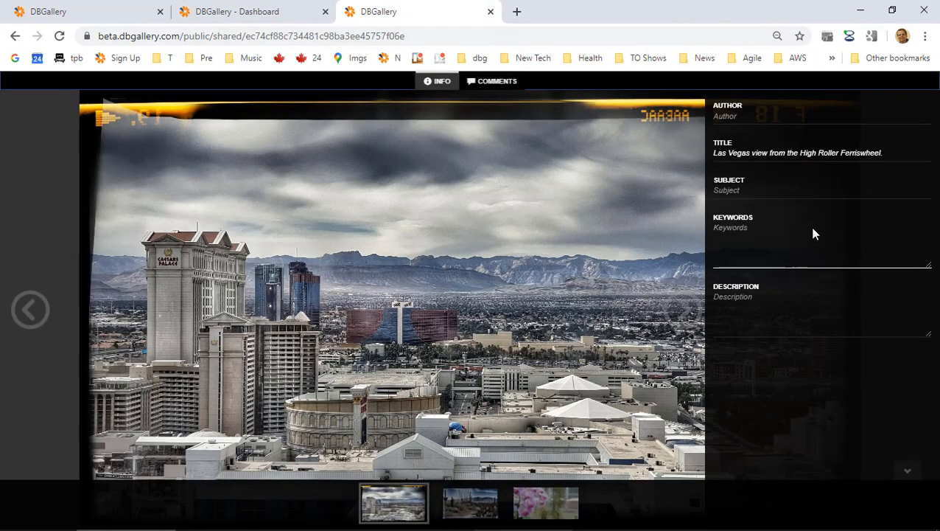
pyautogui.click(435, 82)
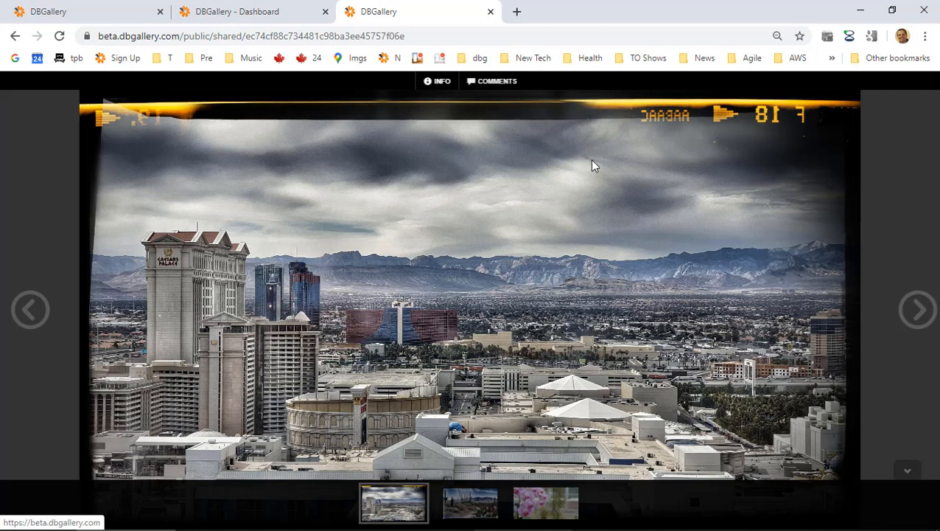
pyautogui.click(440, 83)
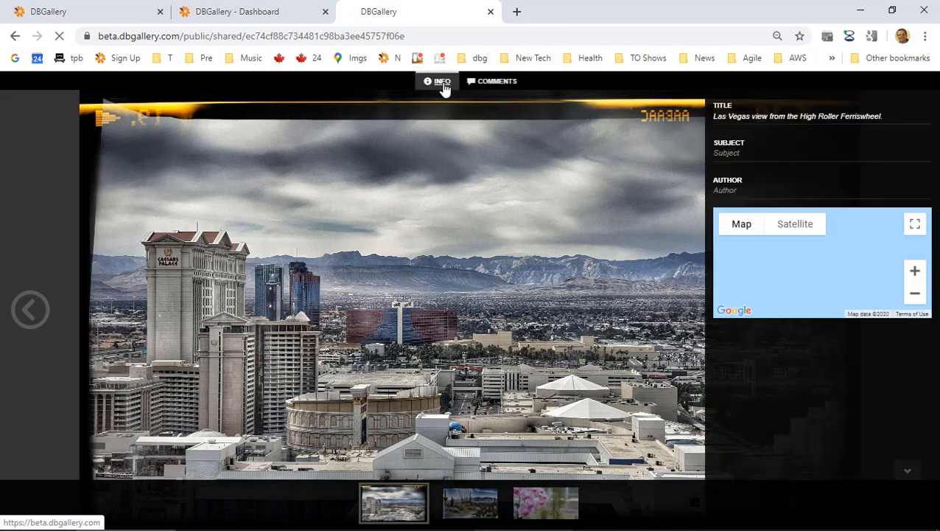
pyautogui.press('F5')
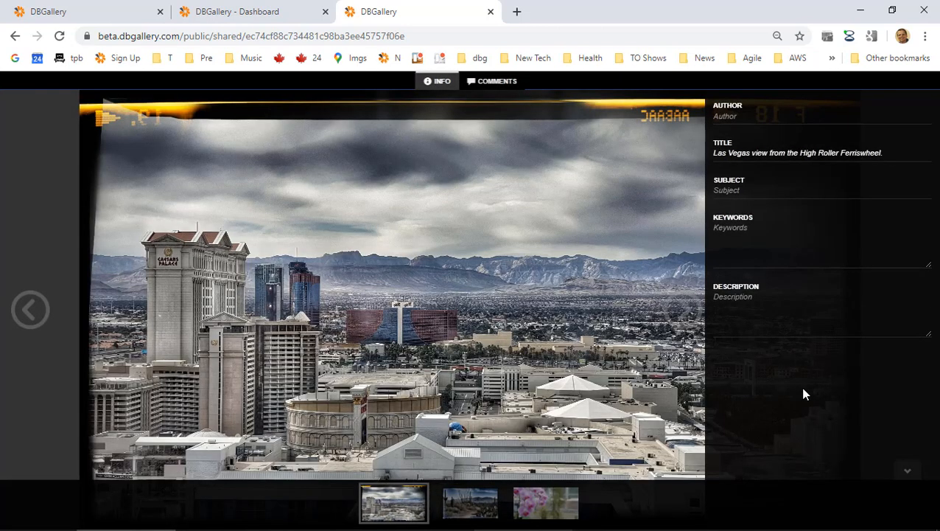
# View the Saguaro and orchid photos on the shared page, then reopen the share link.
pyautogui.click(481, 512)
pyautogui.click(572, 508)
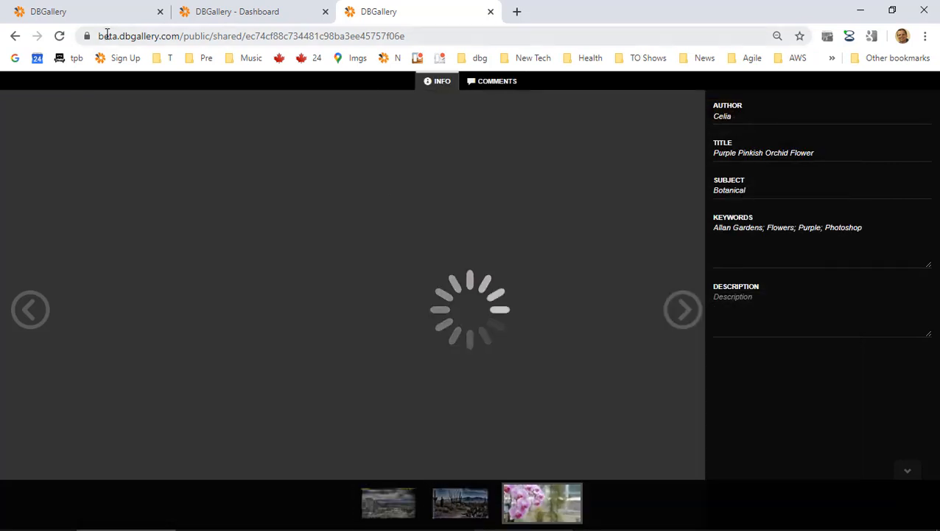
pyautogui.click(60, 36)
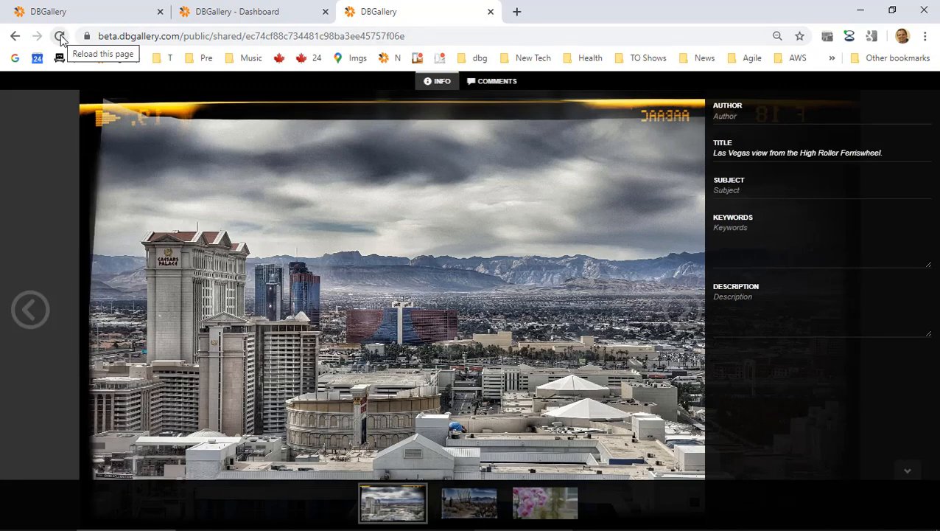
pyautogui.click(60, 36)
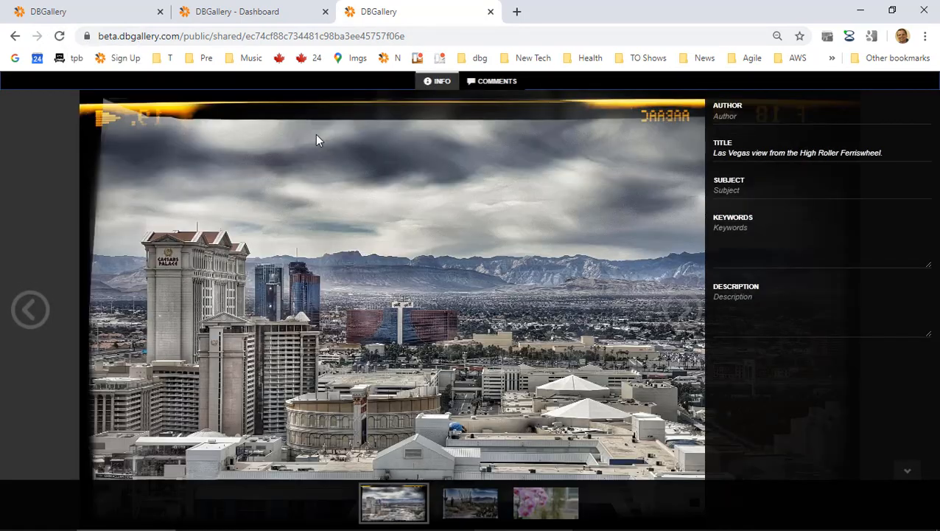
pyautogui.click(488, 33)
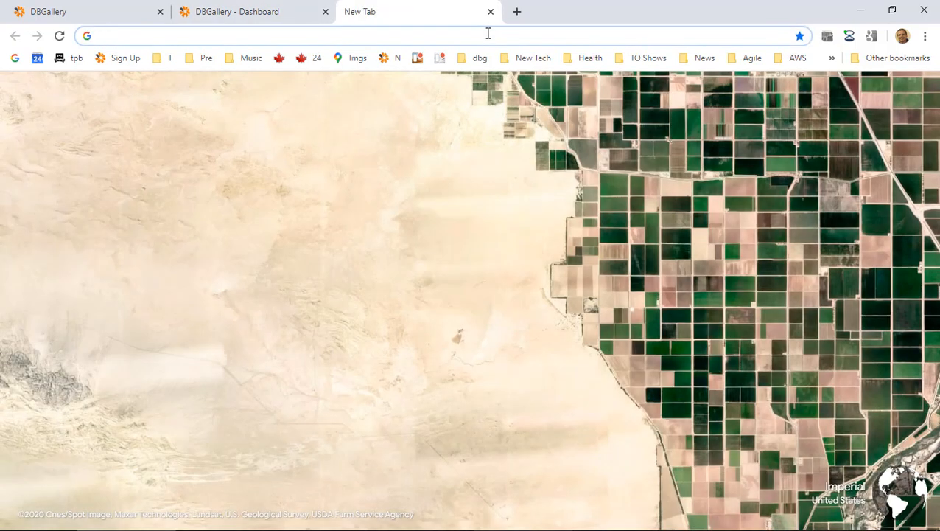
pyautogui.hotkey('ctrl', 'v')
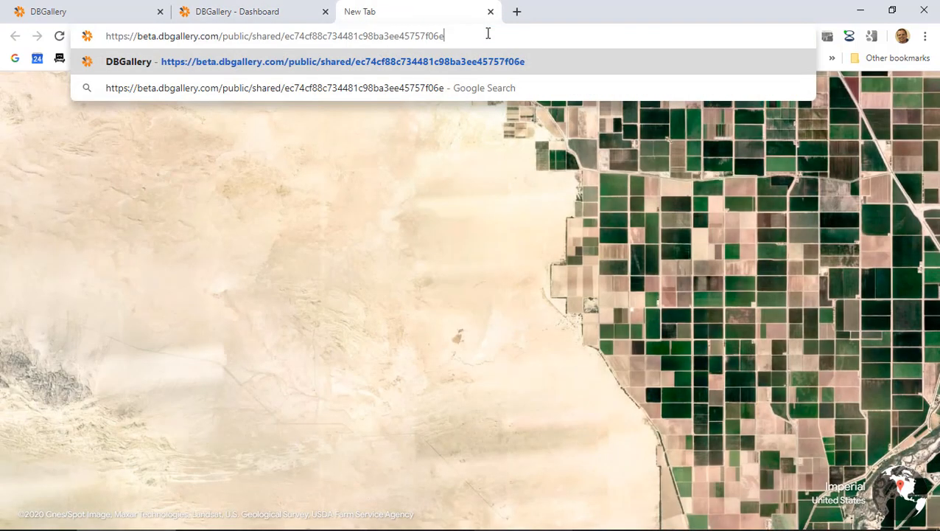
pyautogui.press('Return')
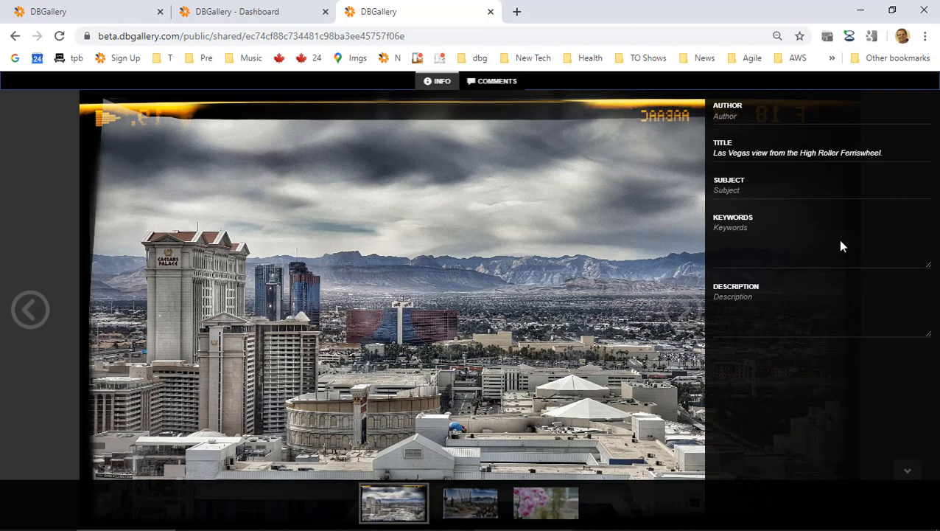
# Close the Dashboard layout settings tab and return to the Inbox gallery tab.
pyautogui.click(248, 11)
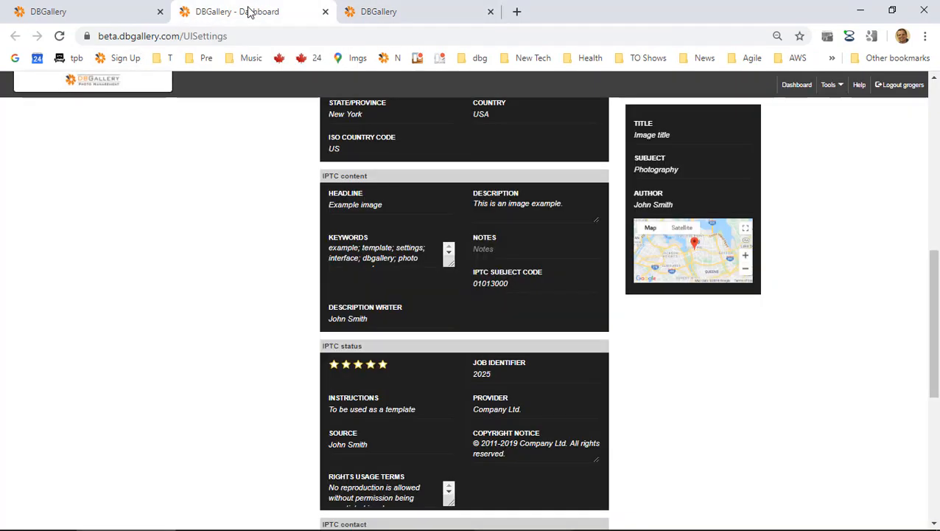
pyautogui.click(429, 13)
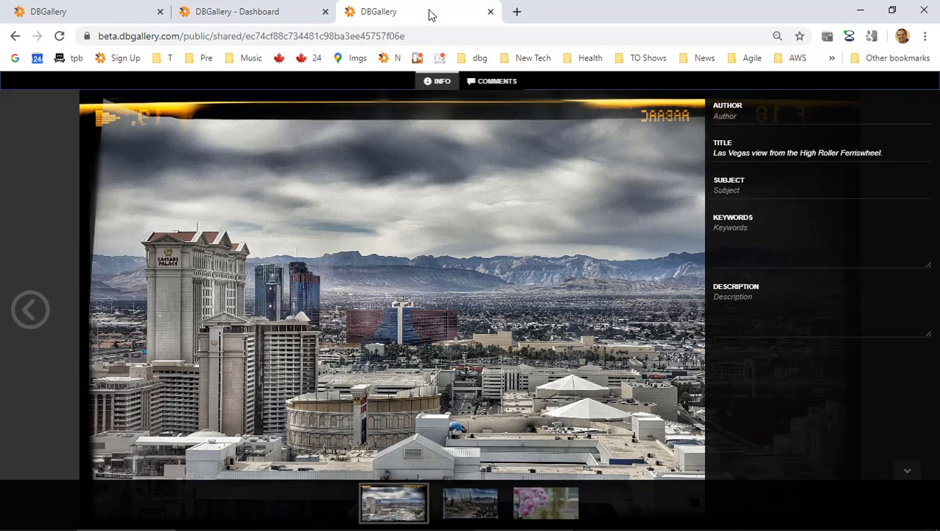
pyautogui.click(253, 11)
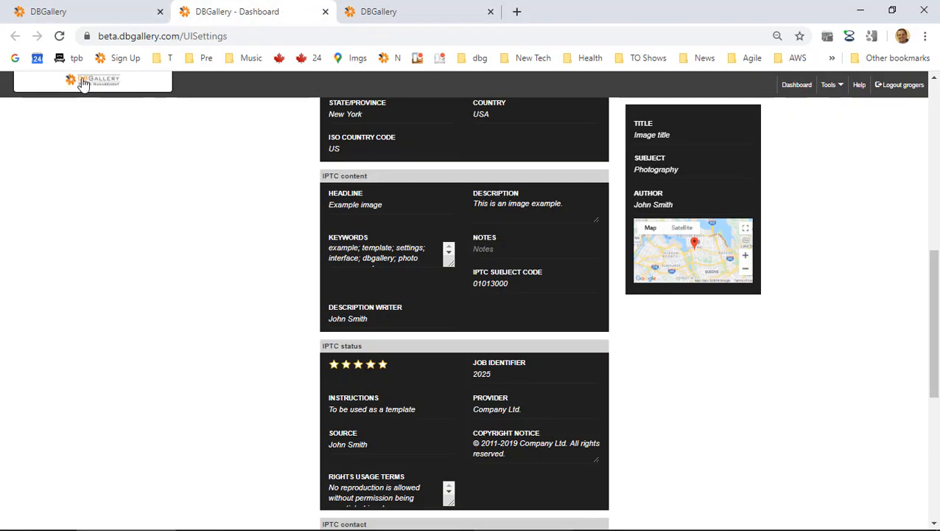
pyautogui.click(325, 12)
pyautogui.click(129, 16)
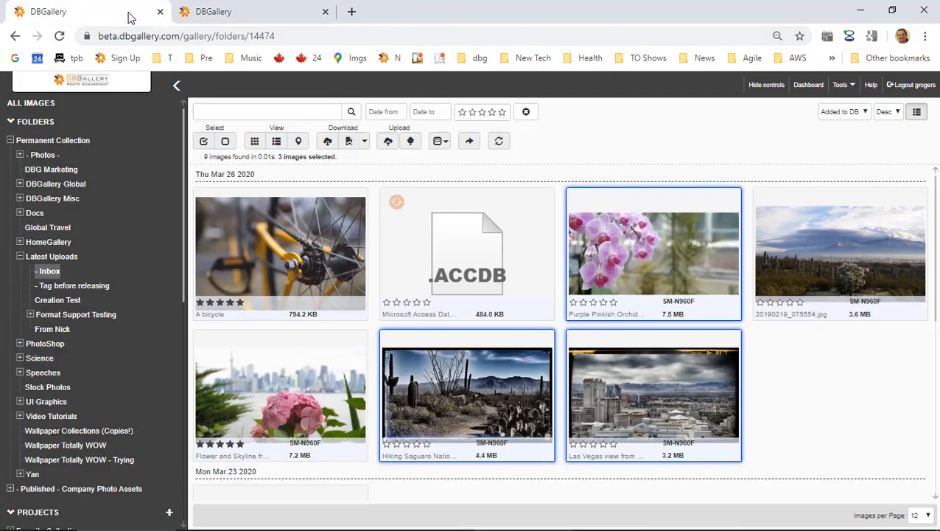
# Close the shared photo viewer tab and launch Microsoft Edge.
pyautogui.click(250, 15)
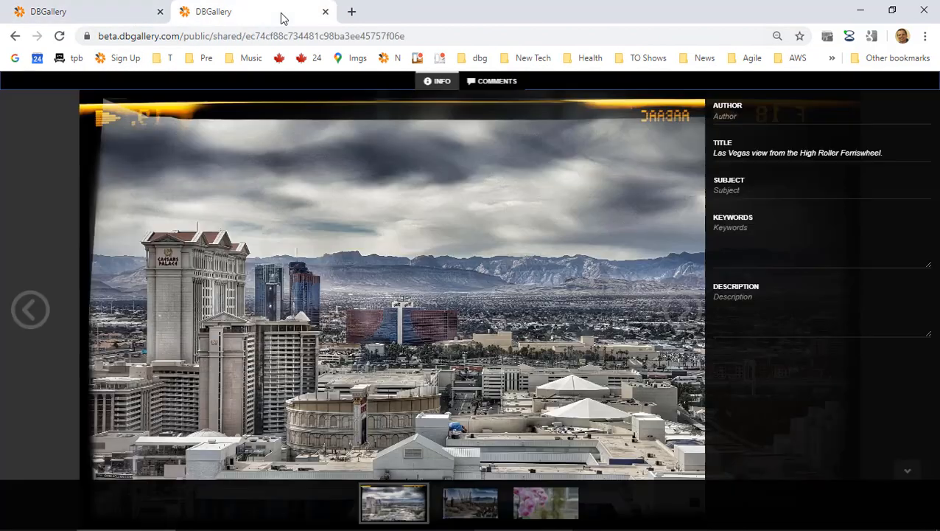
pyautogui.click(325, 11)
pyautogui.press('super')
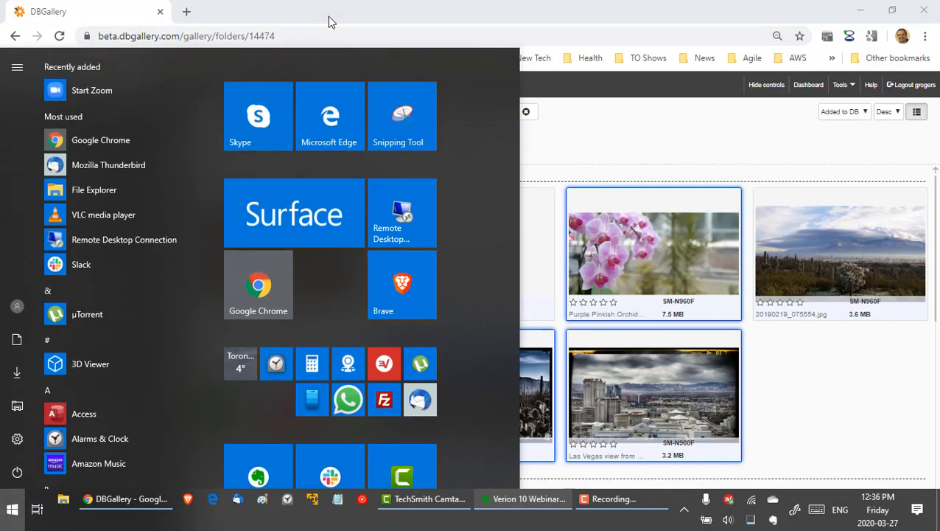
pyautogui.write('edge')
pyautogui.press('Return')
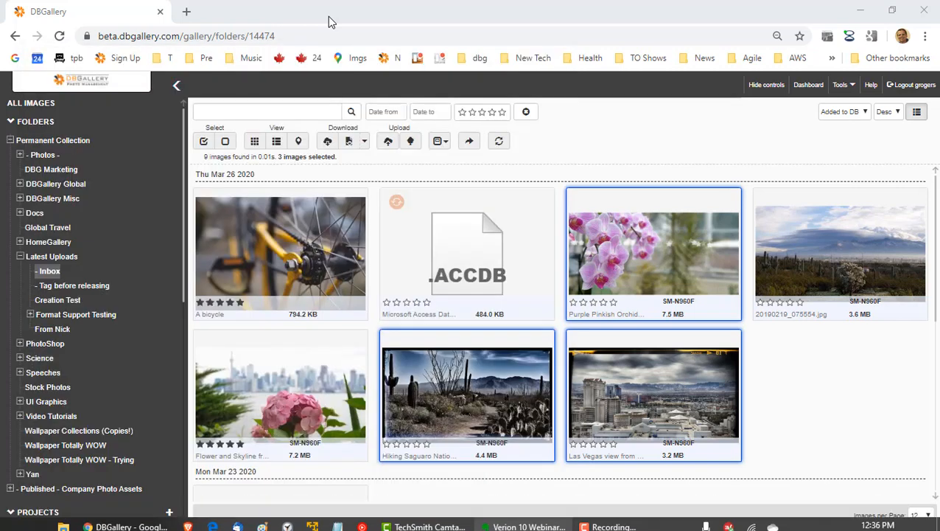
# Open the share link in Edge, then close that shared image preview window.
pyautogui.click(363, 35)
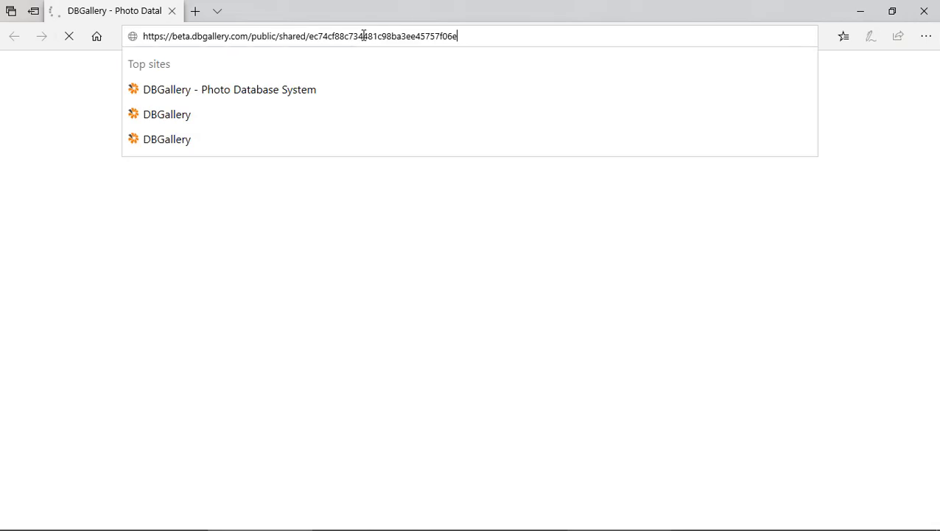
pyautogui.press('Return')
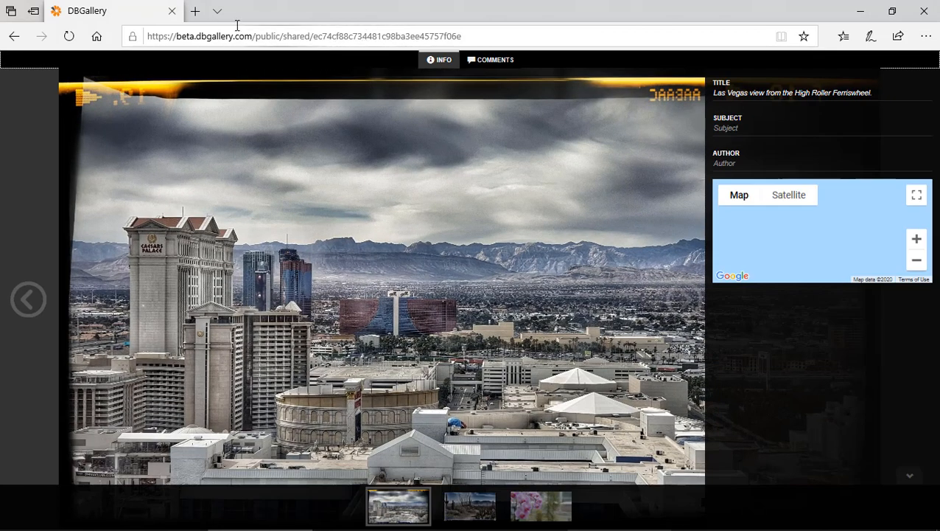
pyautogui.click(171, 14)
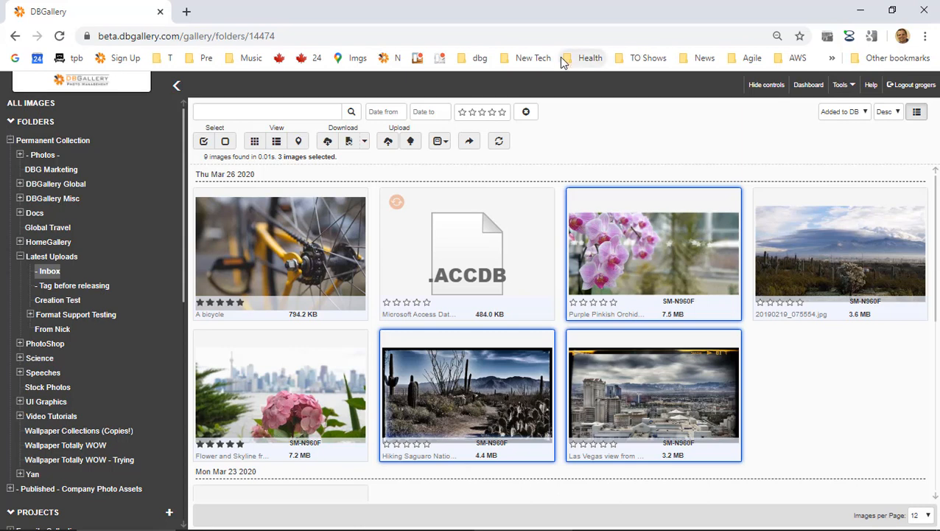
pyautogui.hotkey('alt', 'Tab')
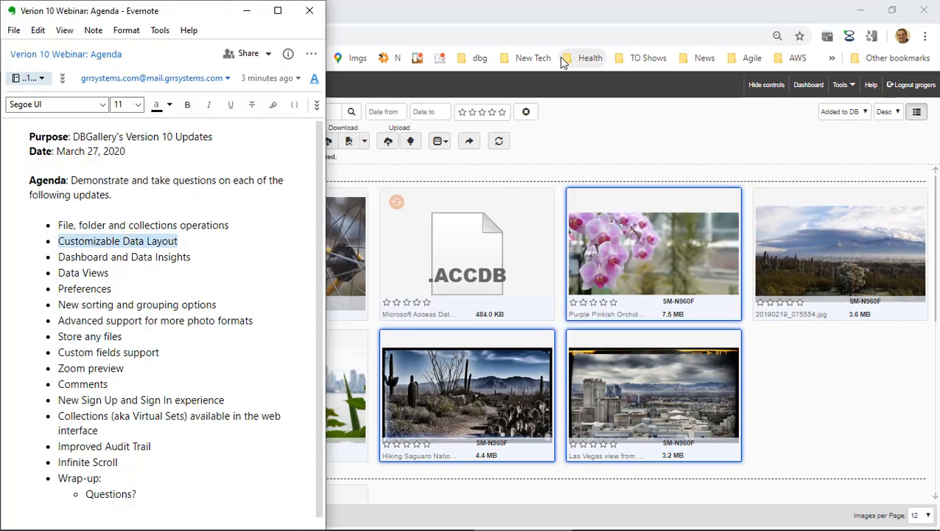
pyautogui.click(90, 258)
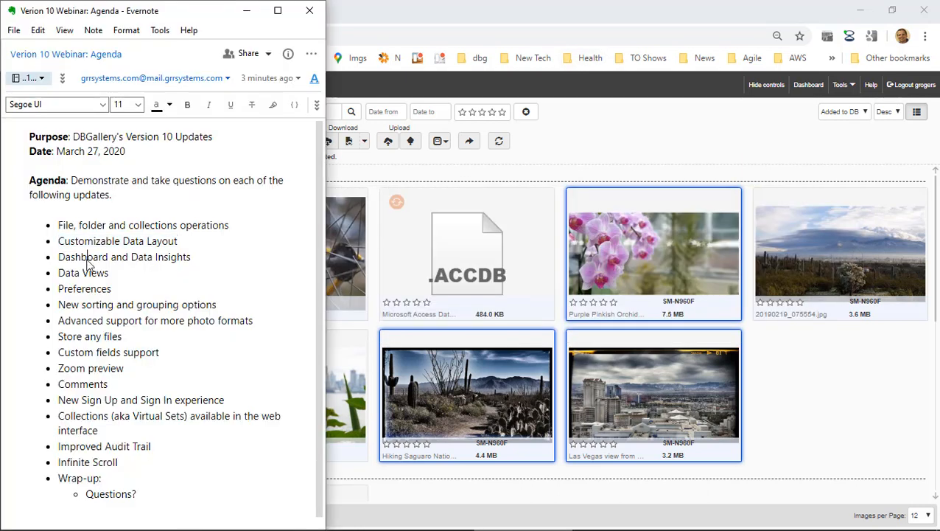
pyautogui.moveTo(91, 258); pyautogui.dragTo(160, 258)
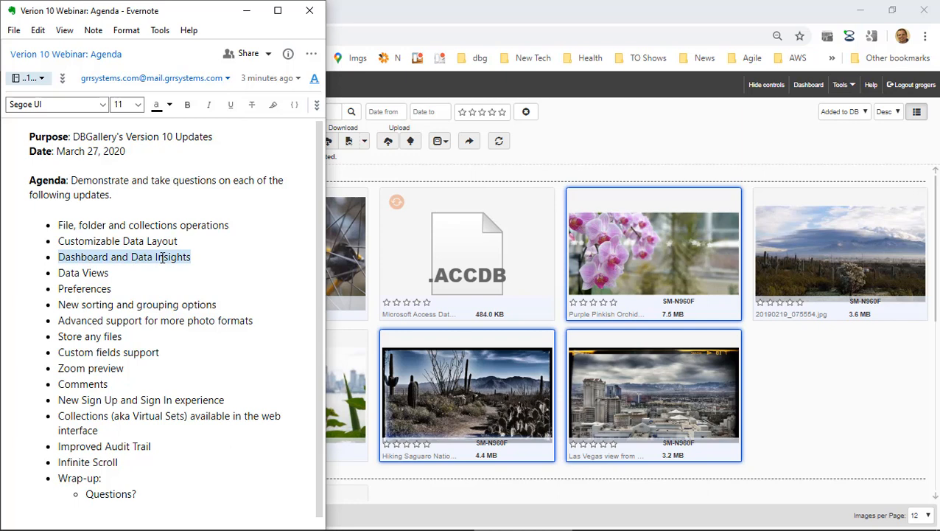
pyautogui.click(672, 141)
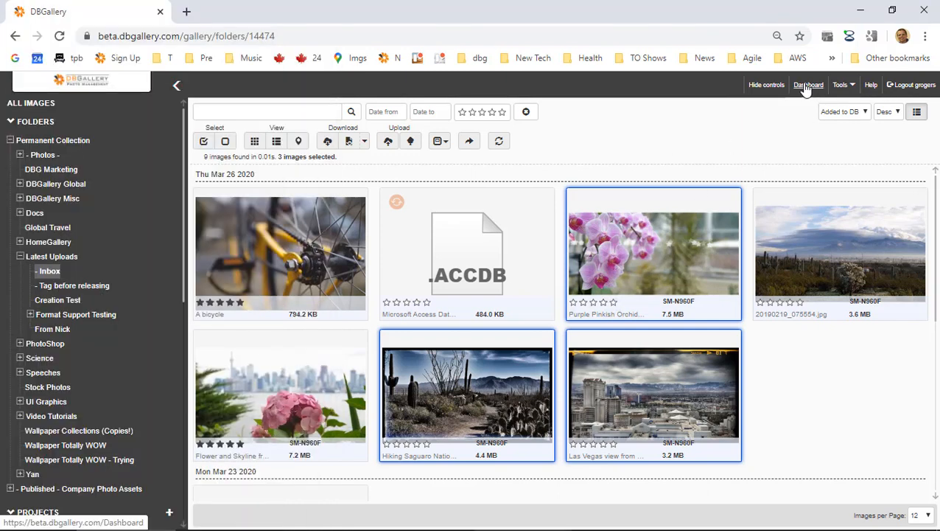
pyautogui.click(808, 86)
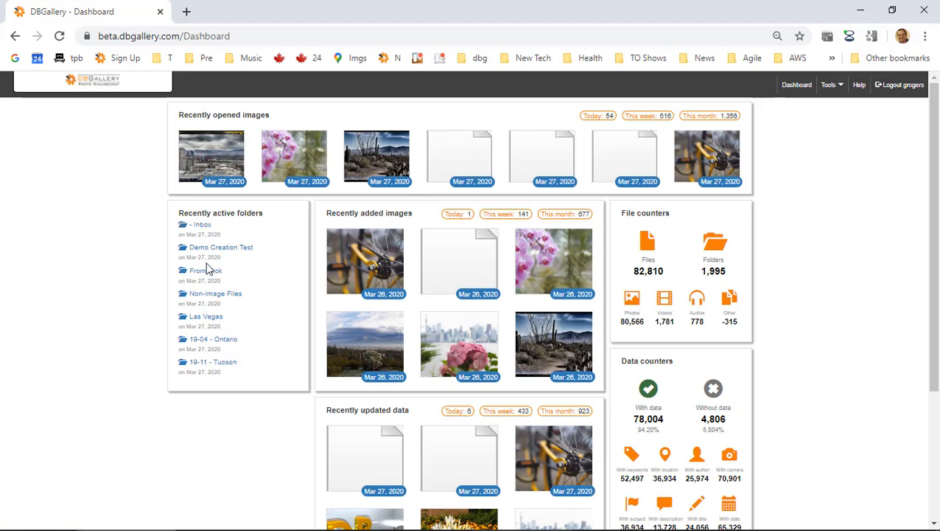
pyautogui.click(200, 225)
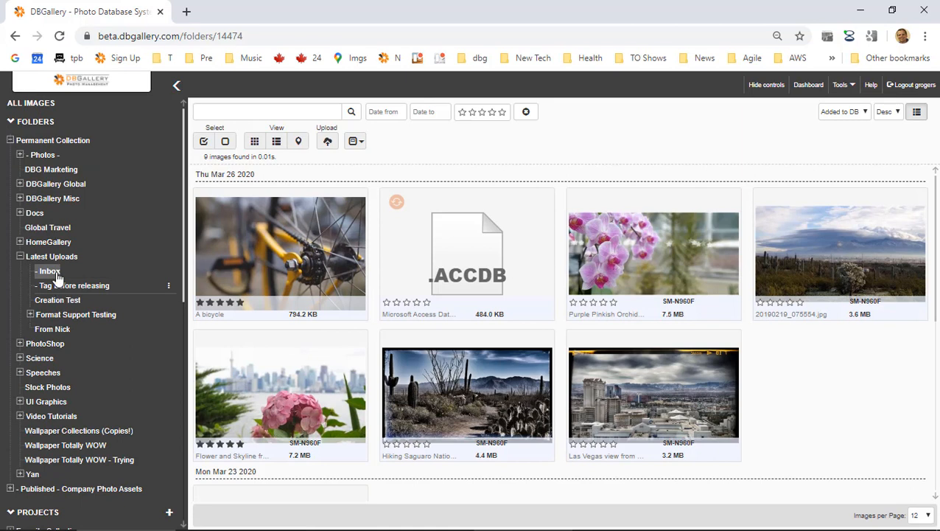
# Preview the flower-and-skyline photo from the Dashboard, then return to the Dashboard.
pyautogui.click(809, 86)
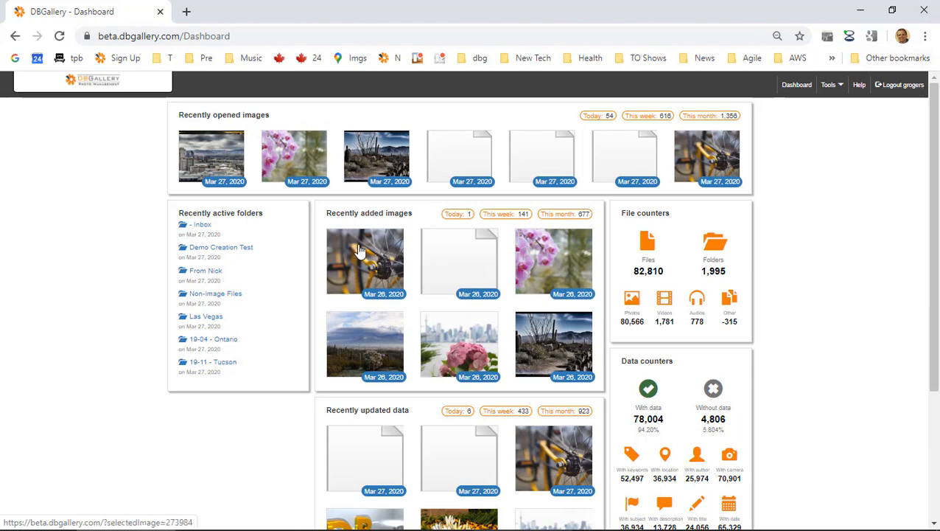
pyautogui.click(474, 341)
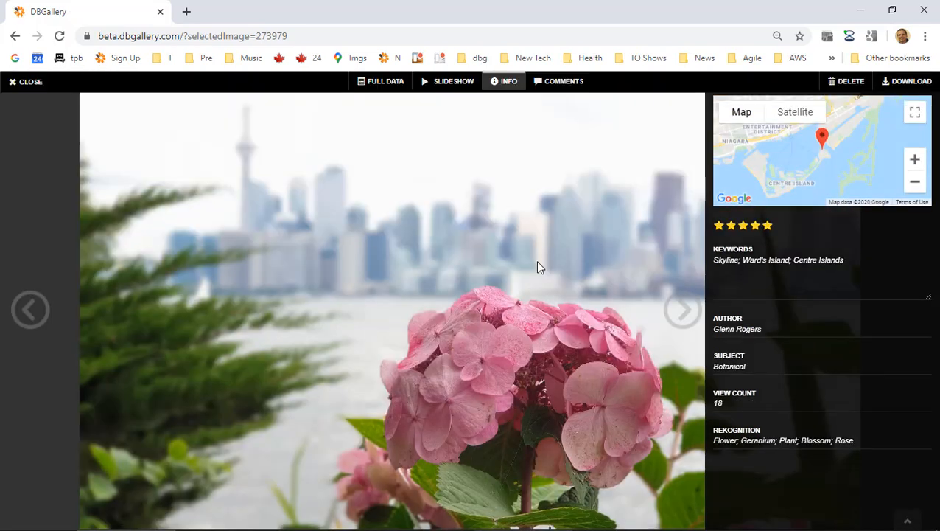
pyautogui.click(33, 83)
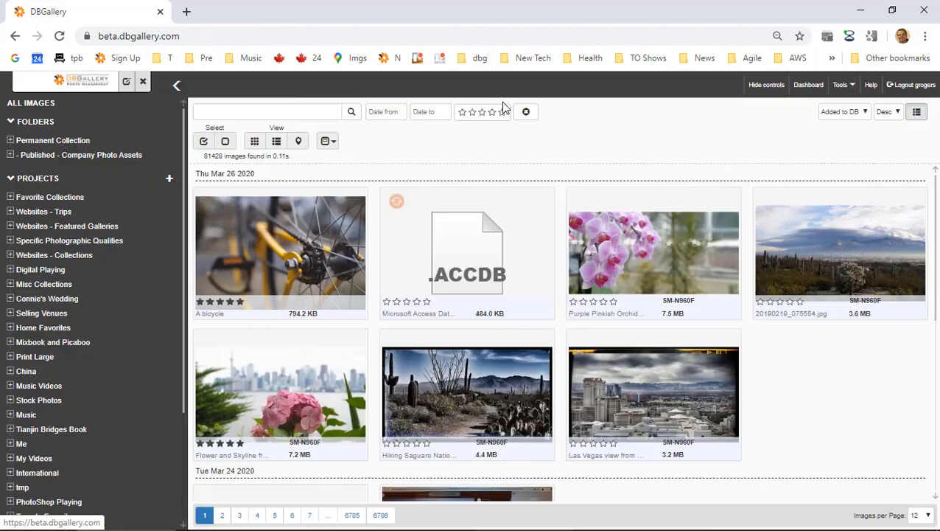
pyautogui.click(809, 85)
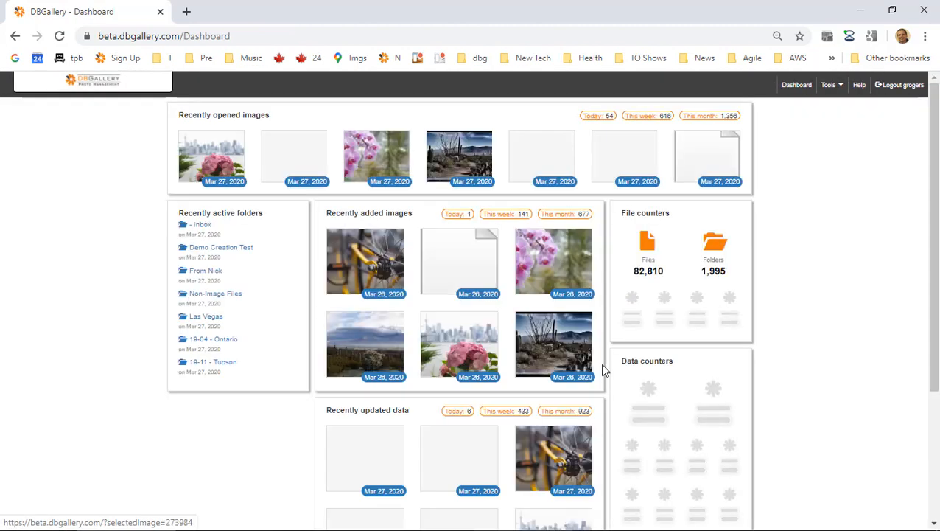
pyautogui.scroll(-2, 353, 288)
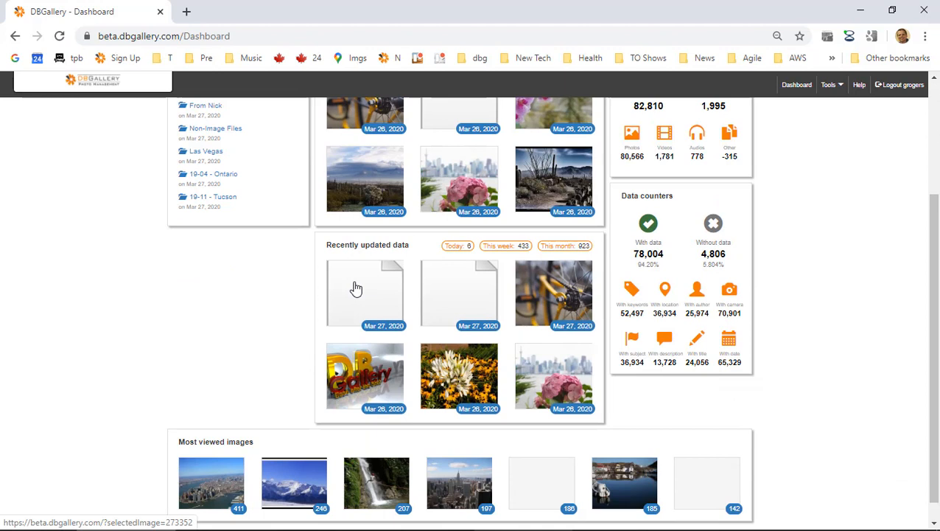
pyautogui.scroll(2, 354, 287)
pyautogui.scroll(-1, 367, 296)
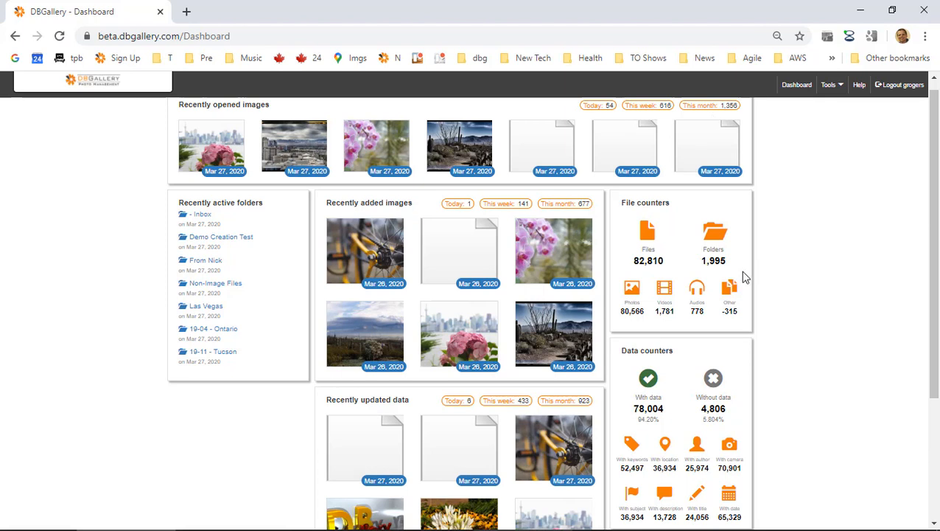
pyautogui.scroll(-2, 683, 274)
pyautogui.scroll(2, 668, 236)
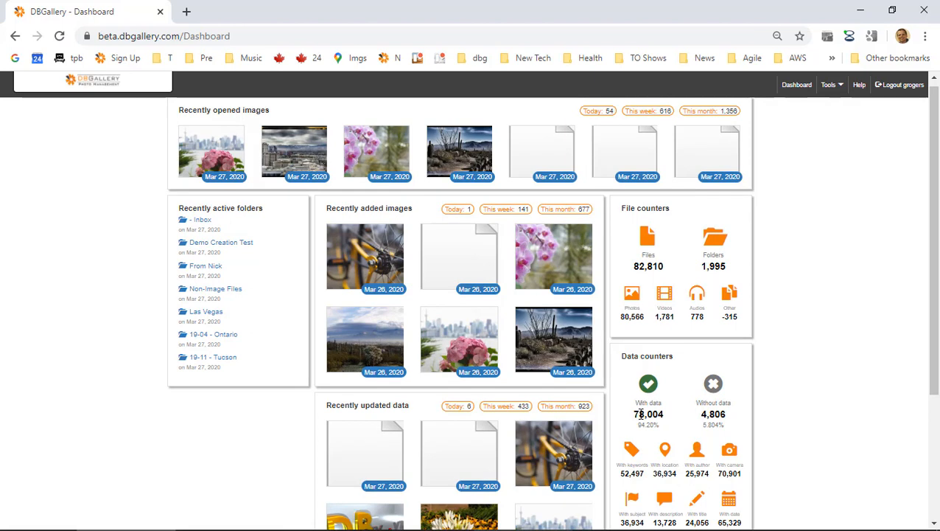
pyautogui.scroll(-1, 640, 414)
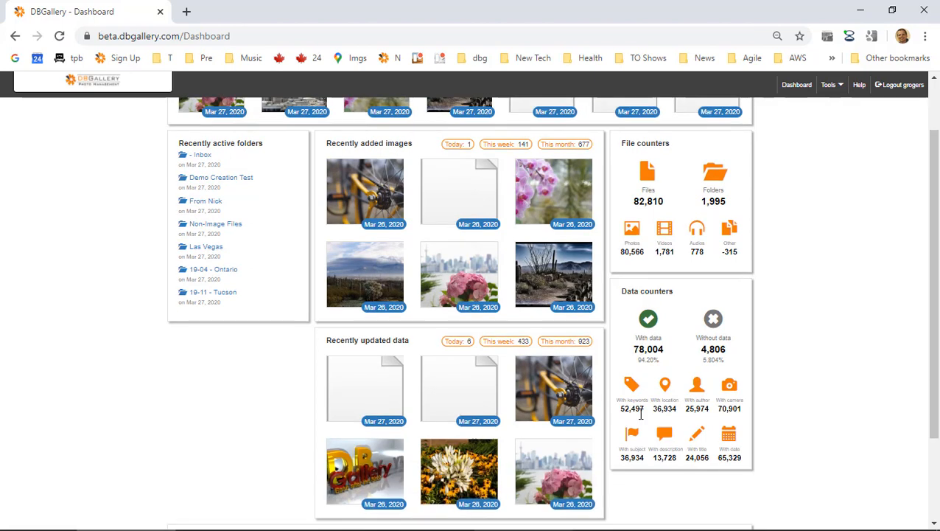
pyautogui.doubleClick(626, 253)
pyautogui.moveTo(626, 252); pyautogui.dragTo(673, 253)
pyautogui.click(676, 254)
pyautogui.scroll(1, 619, 398)
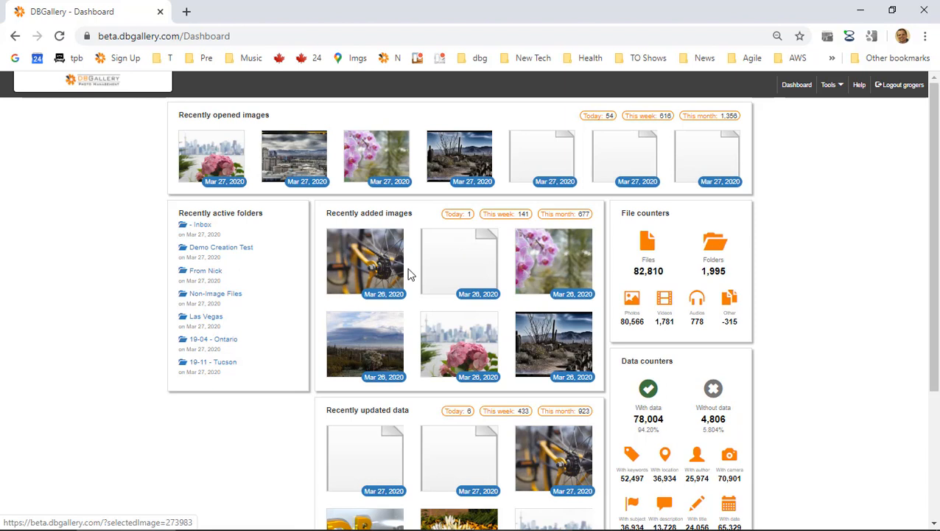
pyautogui.scroll(-3, 442, 394)
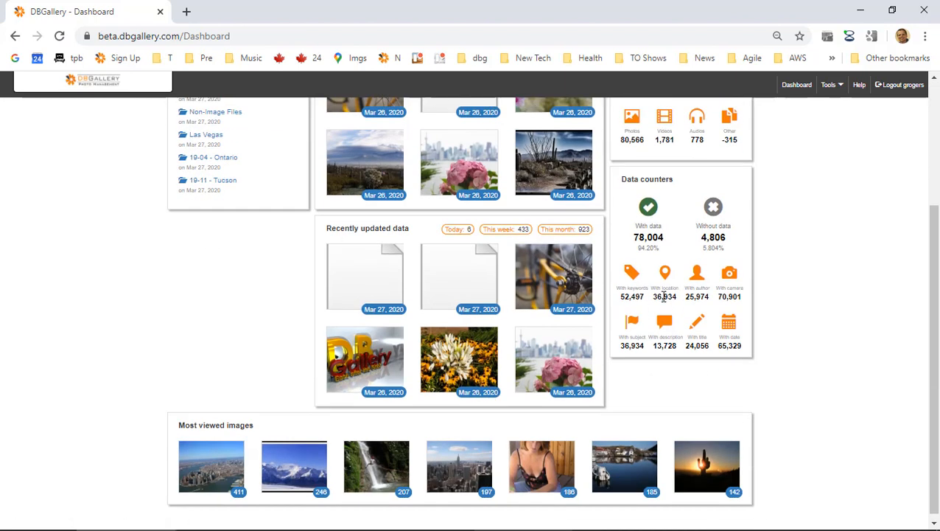
pyautogui.scroll(3, 664, 296)
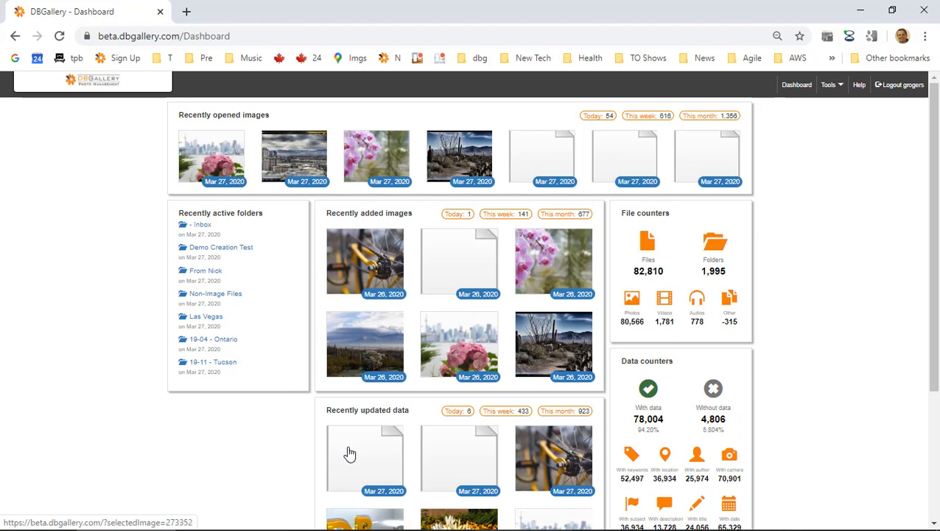
pyautogui.scroll(-3, 386, 456)
pyautogui.scroll(3, 386, 457)
# Open Data Layout Settings on the Dashboard tab with global default editing on, showing the dashboard layout.
pyautogui.click(839, 85)
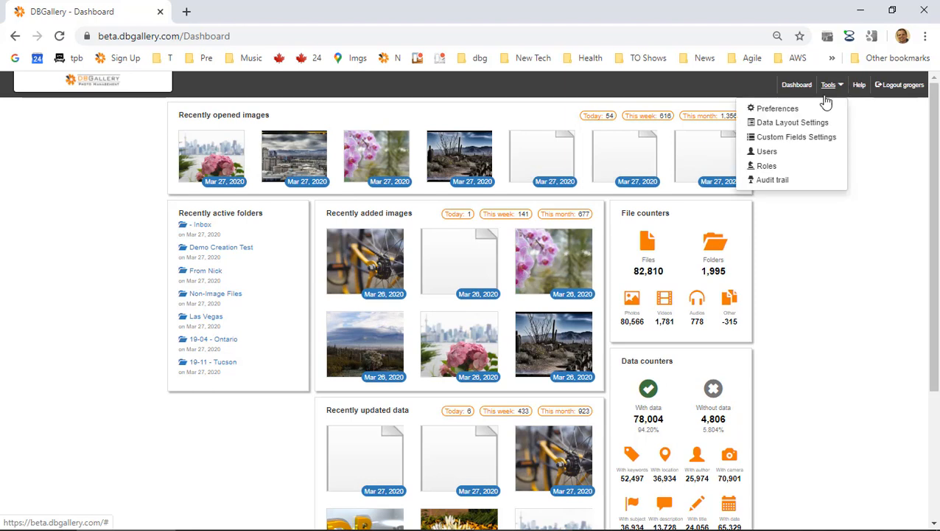
pyautogui.click(793, 128)
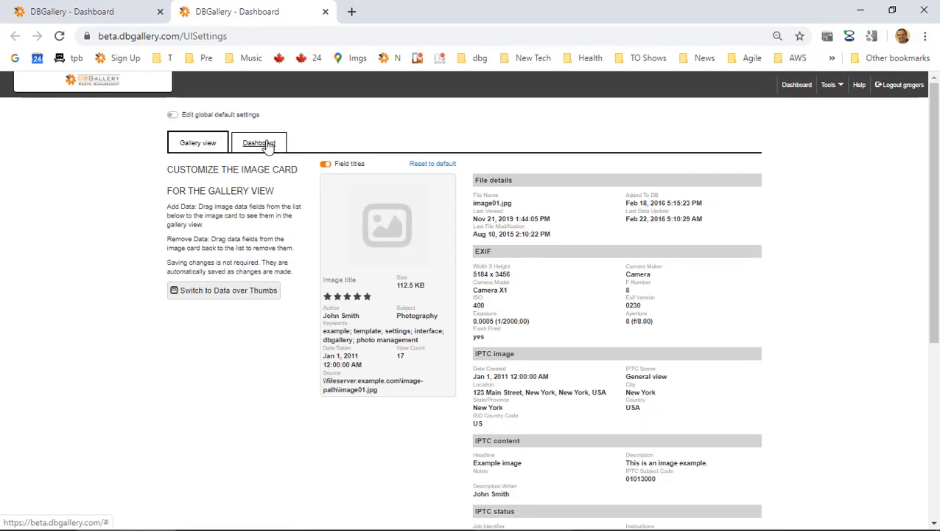
pyautogui.click(269, 147)
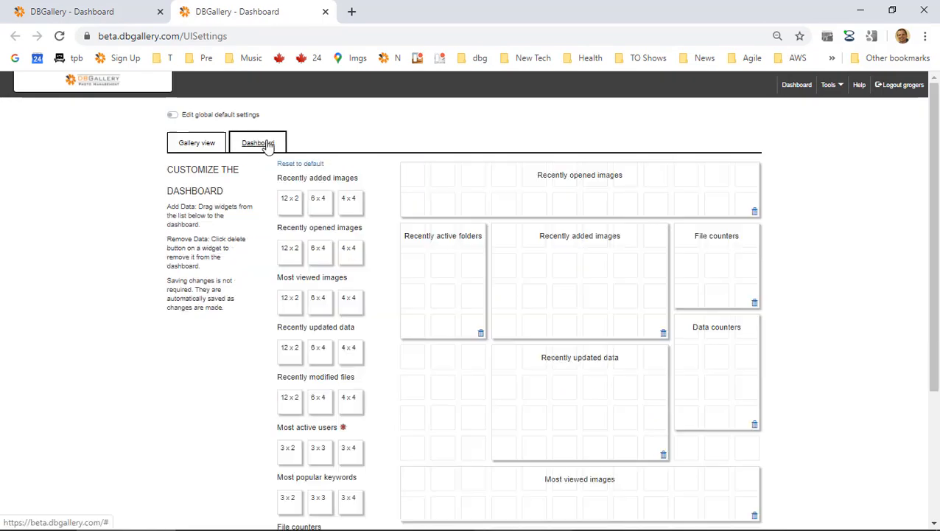
pyautogui.click(199, 116)
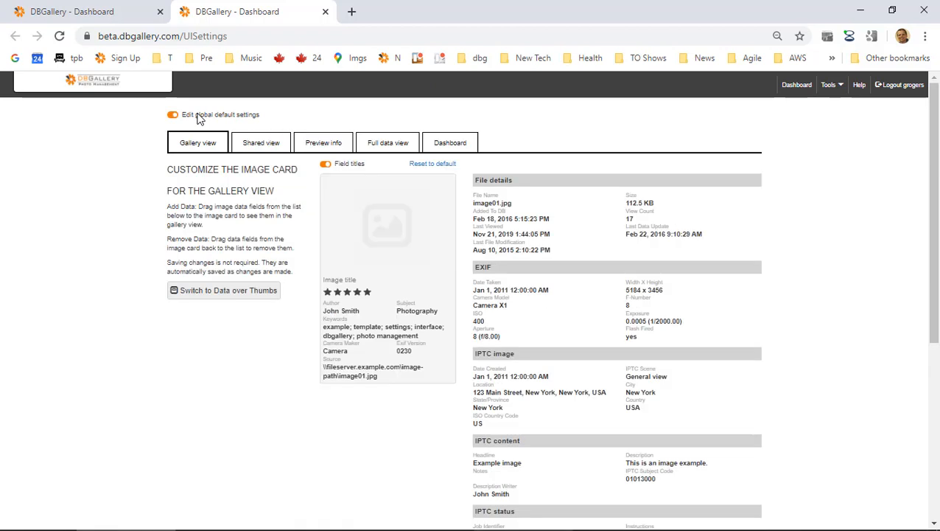
pyautogui.click(457, 143)
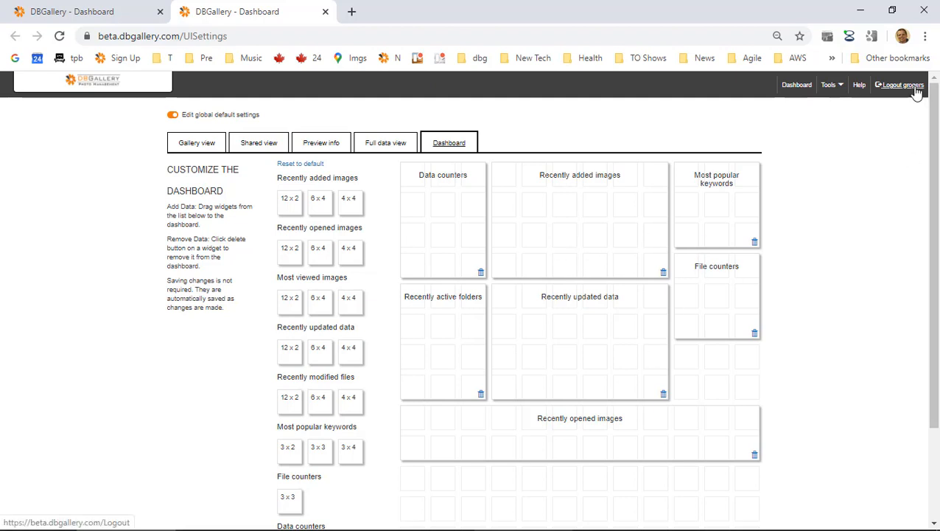
# Stop editing global defaults and show the personal Dashboard layout.
pyautogui.click(171, 115)
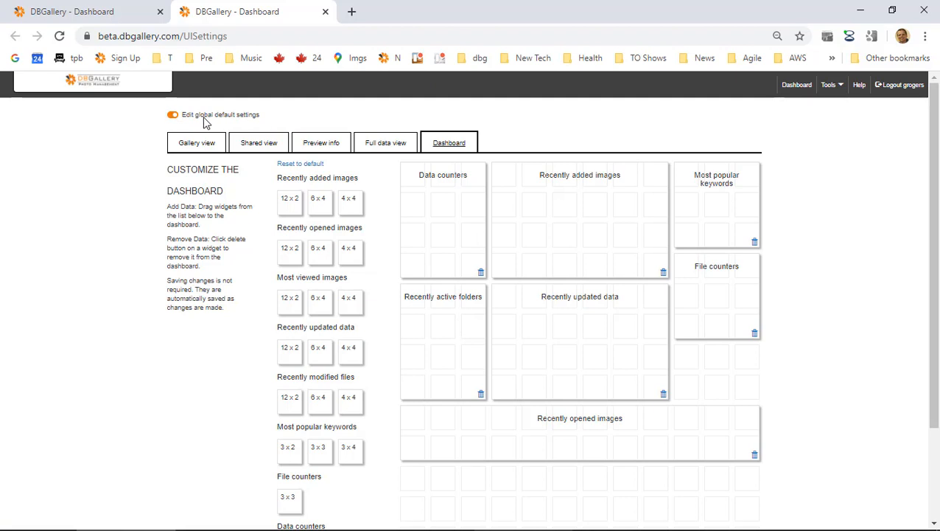
pyautogui.click(261, 146)
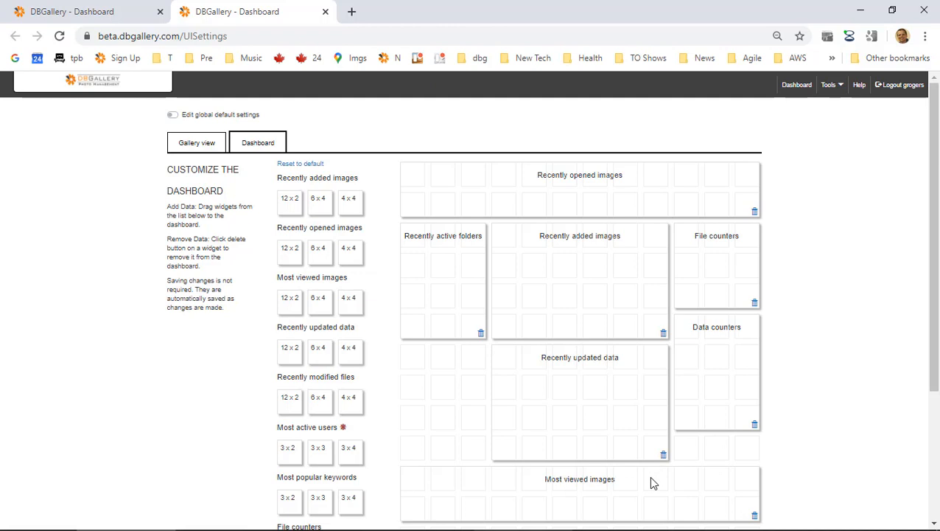
# Move Most viewed images below Recently opened images and remove the File and Data counters widgets.
pyautogui.click(755, 517)
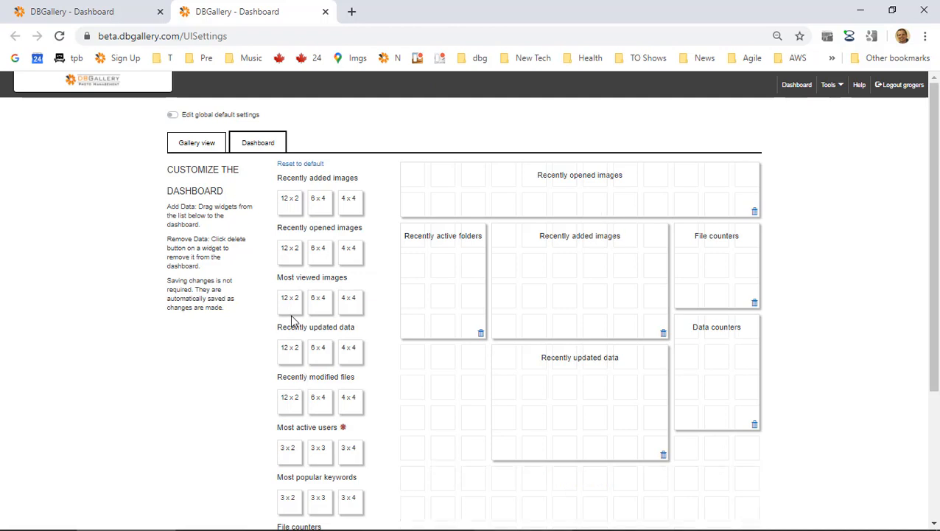
pyautogui.moveTo(289, 298); pyautogui.dragTo(514, 239)
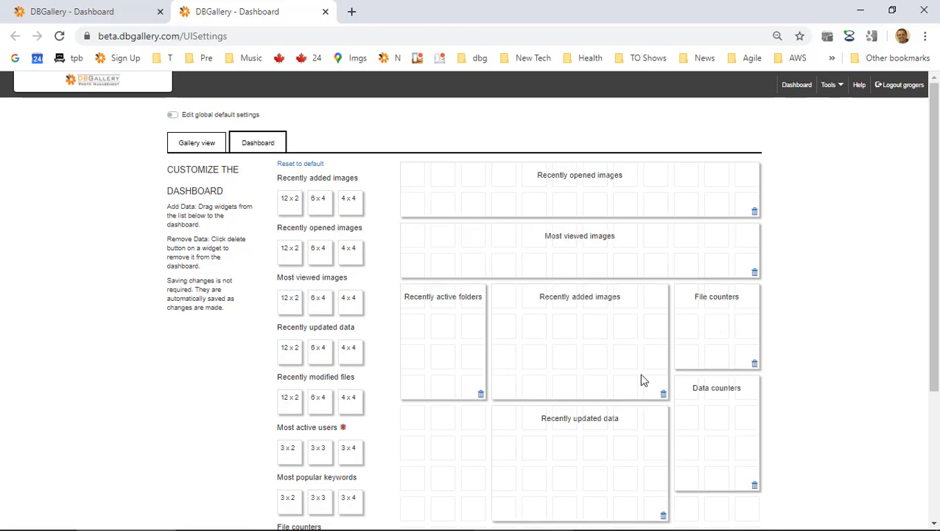
pyautogui.click(755, 365)
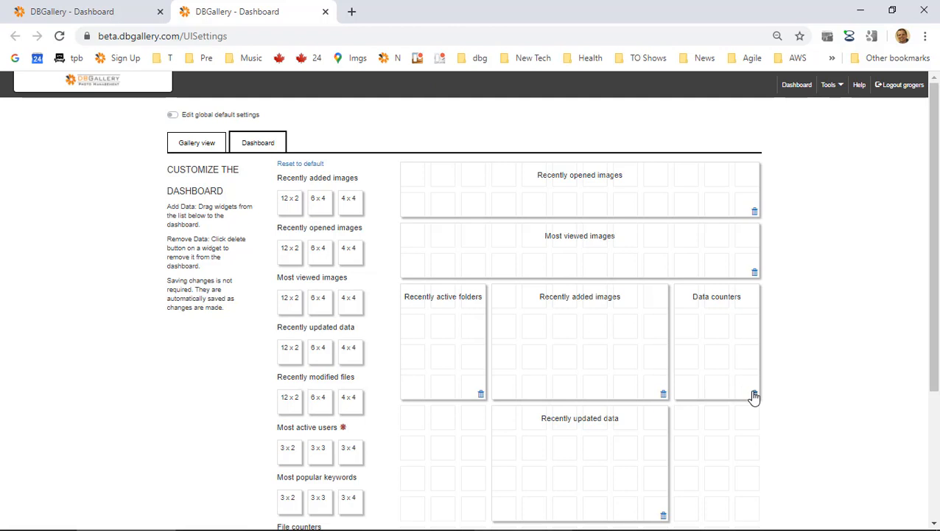
pyautogui.click(755, 396)
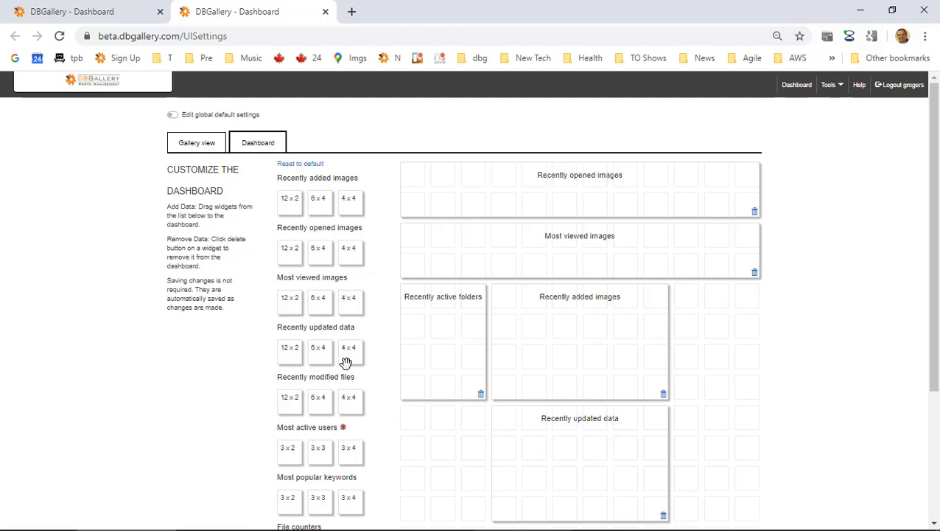
# Add a Most active users widget, then return to the live dashboard tab.
pyautogui.scroll(-1, 449, 455)
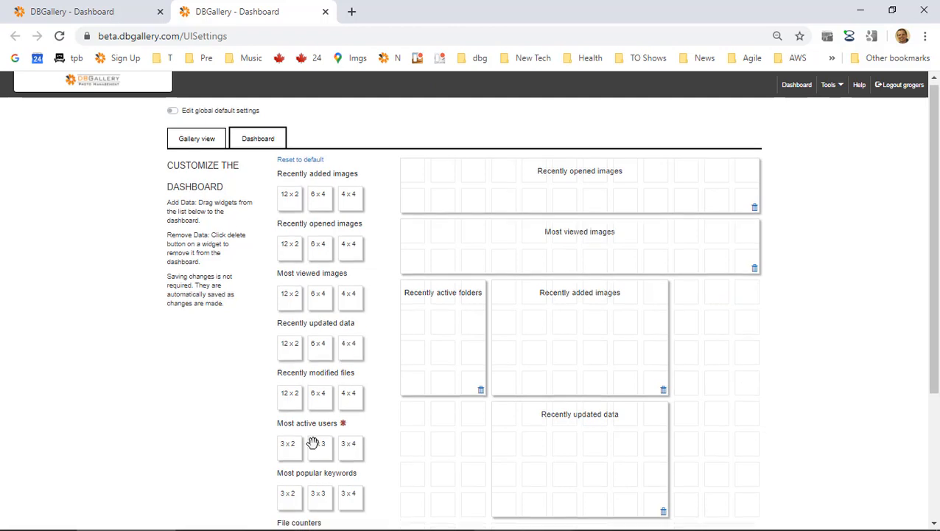
pyautogui.moveTo(287, 446); pyautogui.dragTo(697, 315)
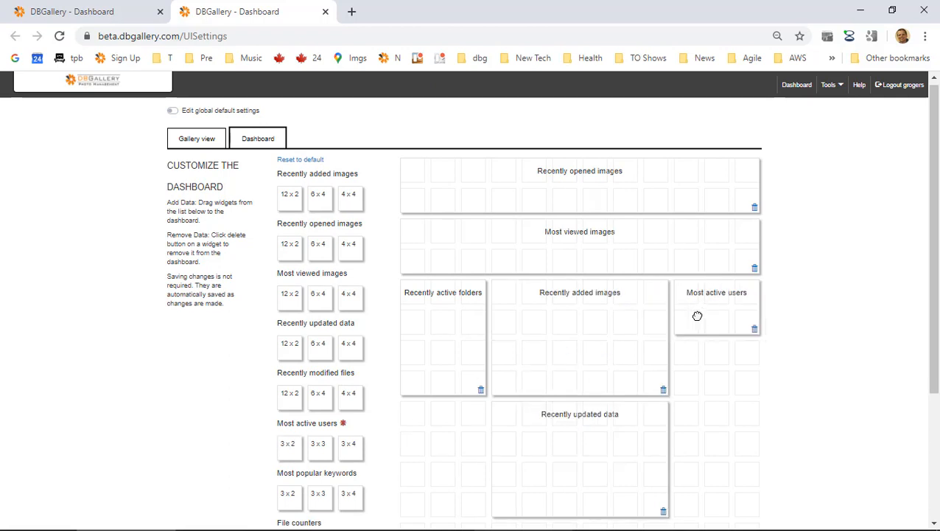
pyautogui.scroll(-1, 695, 330)
pyautogui.scroll(1, 694, 331)
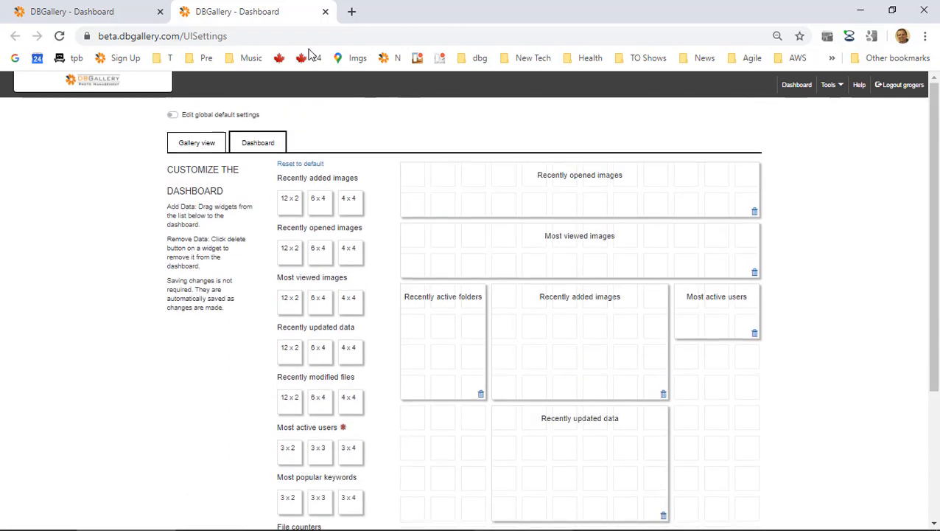
pyautogui.click(123, 17)
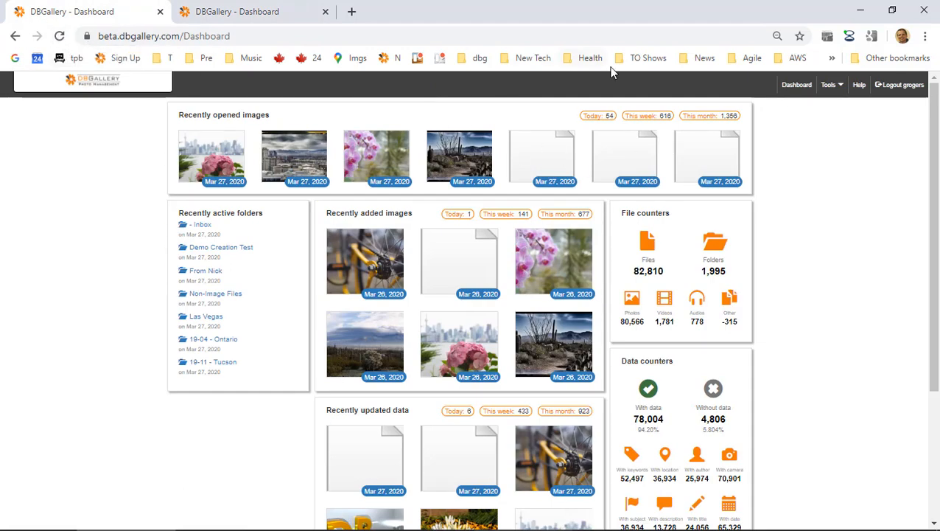
# Reload the dashboard to review the Most active users panel, then switch to the Evernote agenda.
pyautogui.click(796, 86)
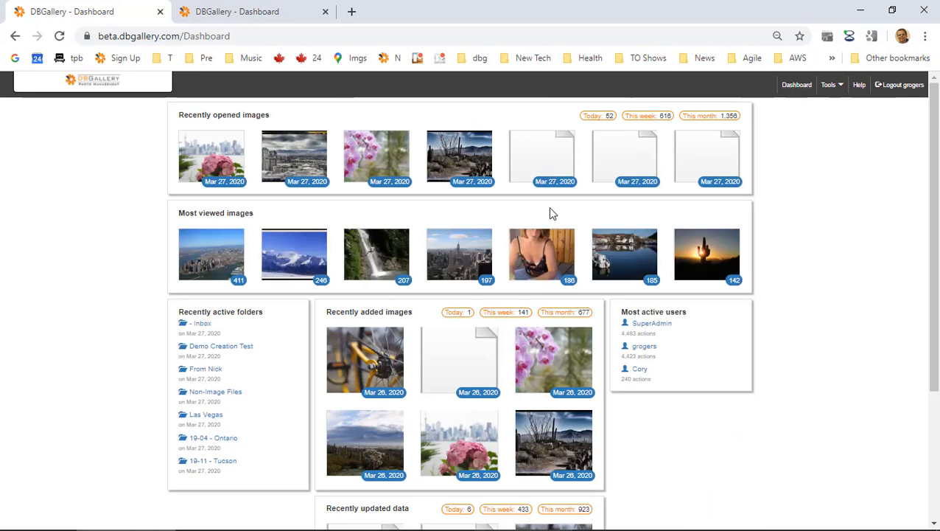
pyautogui.scroll(-1, 425, 231)
pyautogui.scroll(-1, 425, 231)
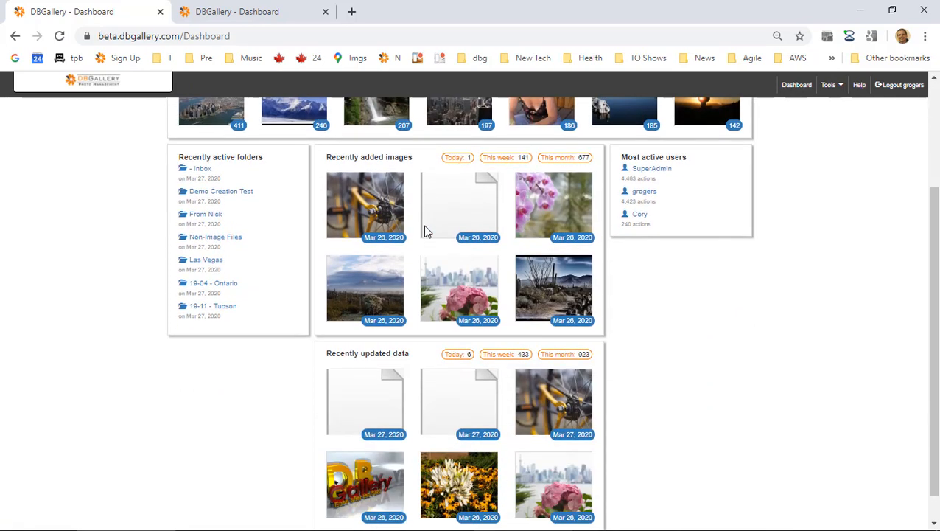
pyautogui.scroll(3, 426, 231)
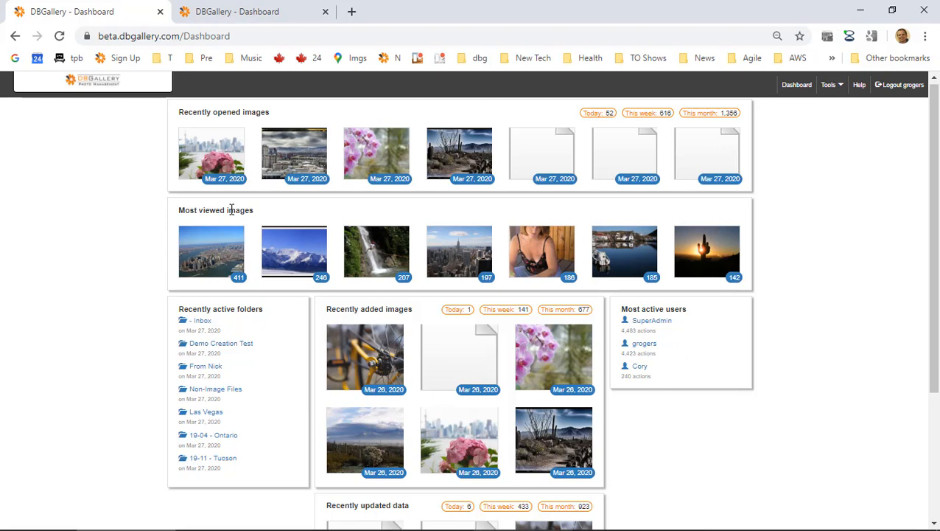
pyautogui.hotkey('alt', 'Tab')
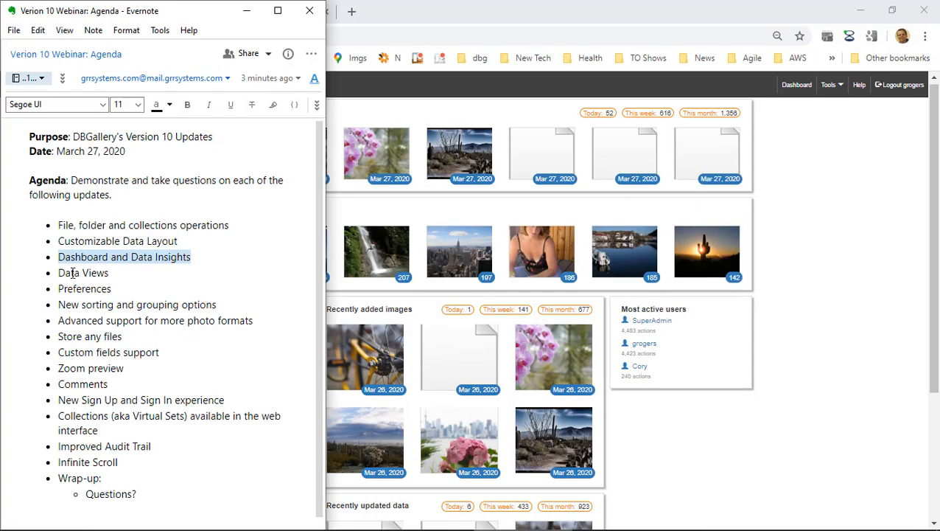
# Mark Data Views in the Evernote agenda, then go to the DBGallery home page.
pyautogui.moveTo(70, 271); pyautogui.dragTo(86, 272)
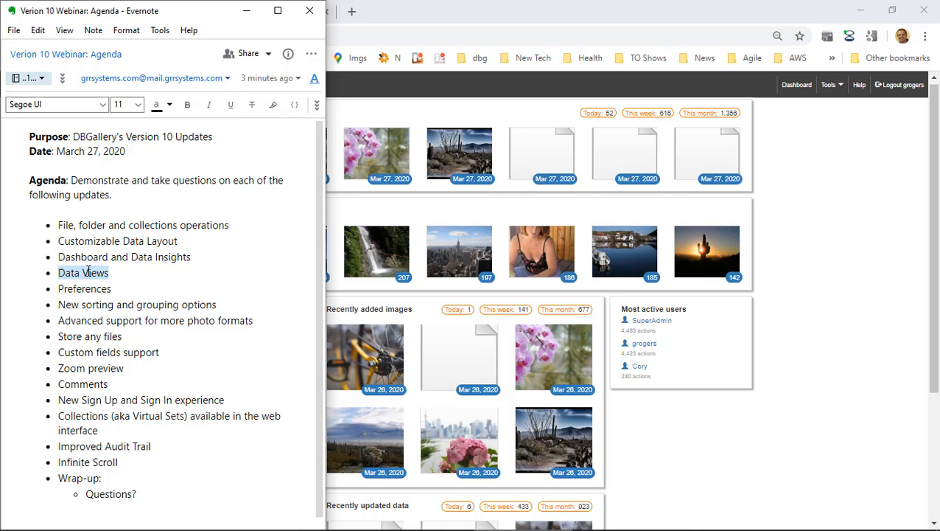
pyautogui.rightClick(794, 146)
pyautogui.click(99, 83)
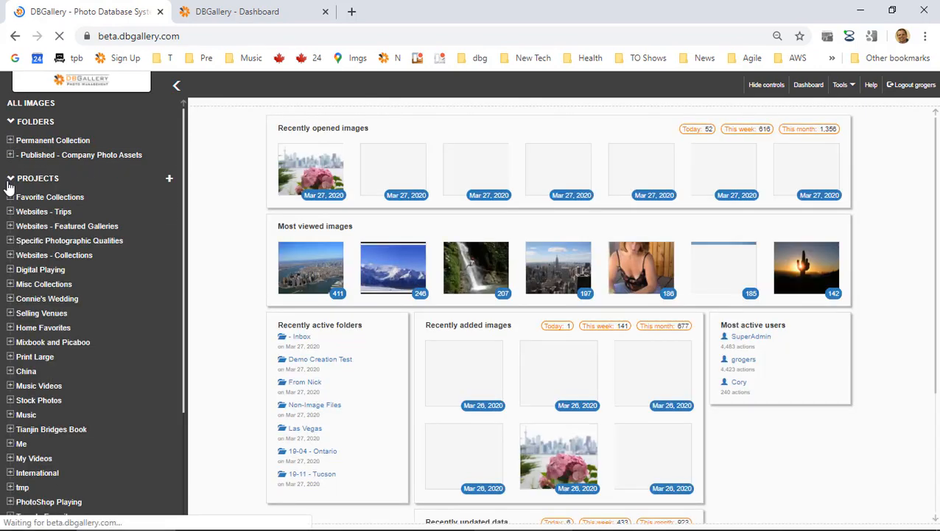
# Collapse Projects and expand the By date, By attribute, By location and custom-field Season Data Views.
pyautogui.click(9, 181)
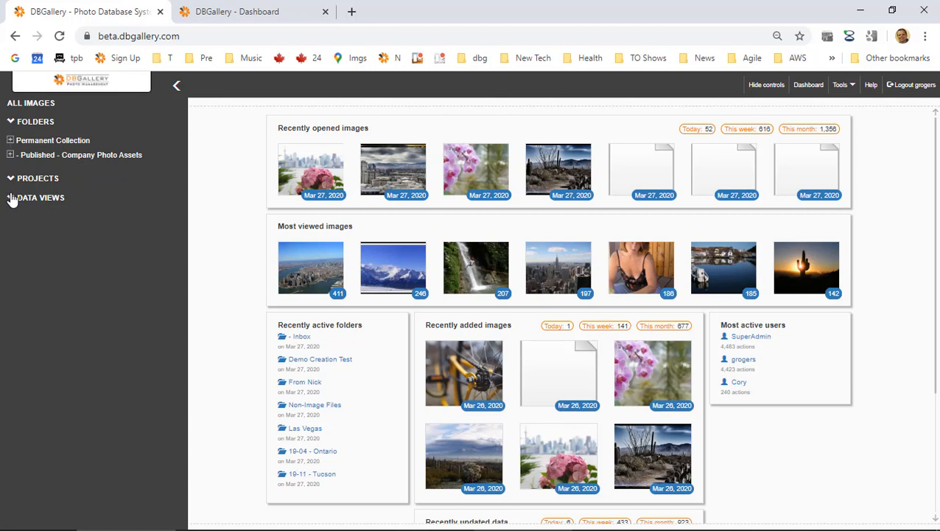
pyautogui.click(11, 198)
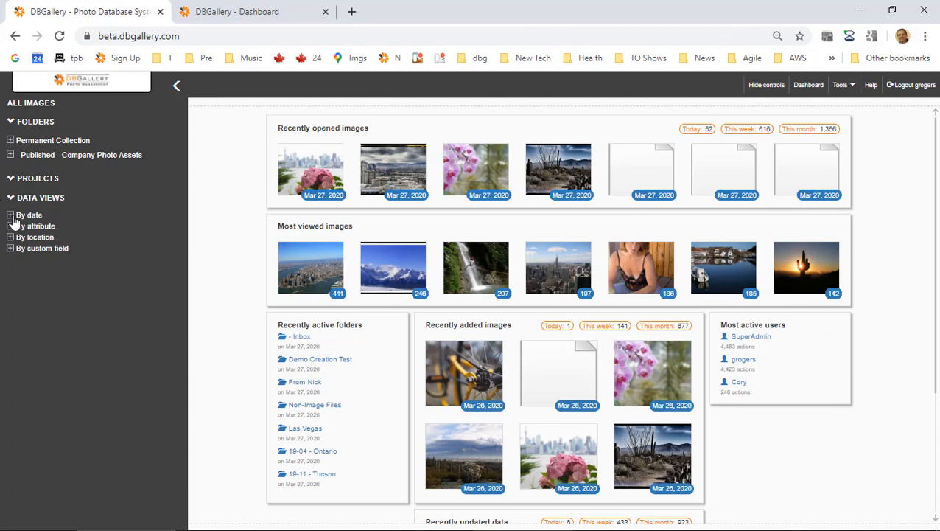
pyautogui.click(12, 218)
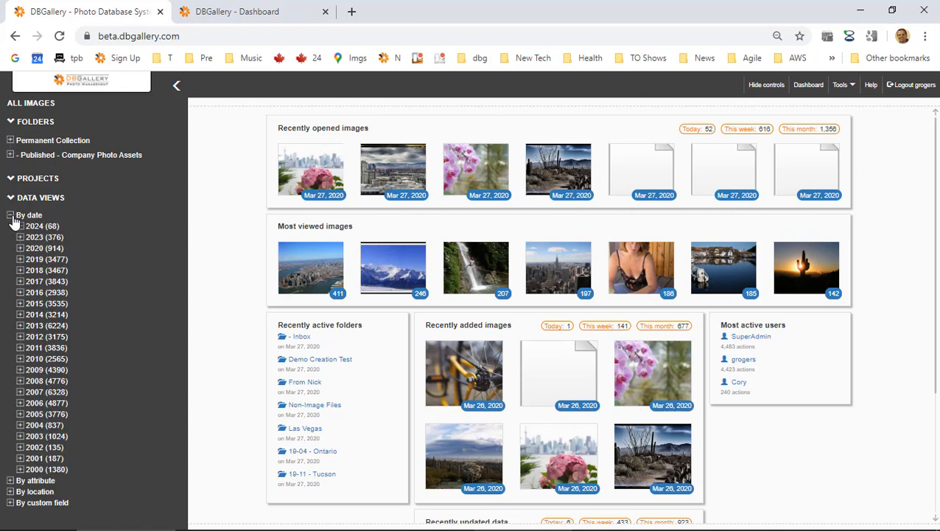
pyautogui.click(11, 480)
pyautogui.scroll(-1, 30, 483)
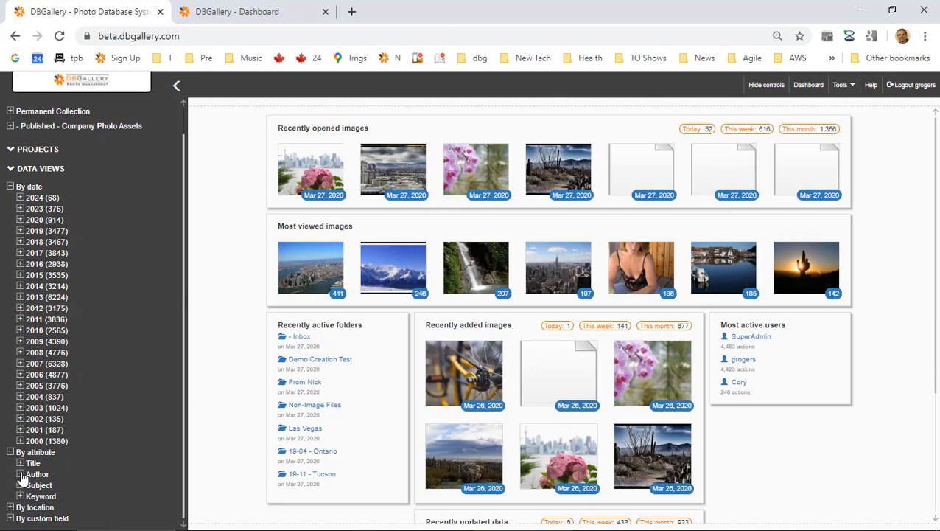
pyautogui.click(11, 507)
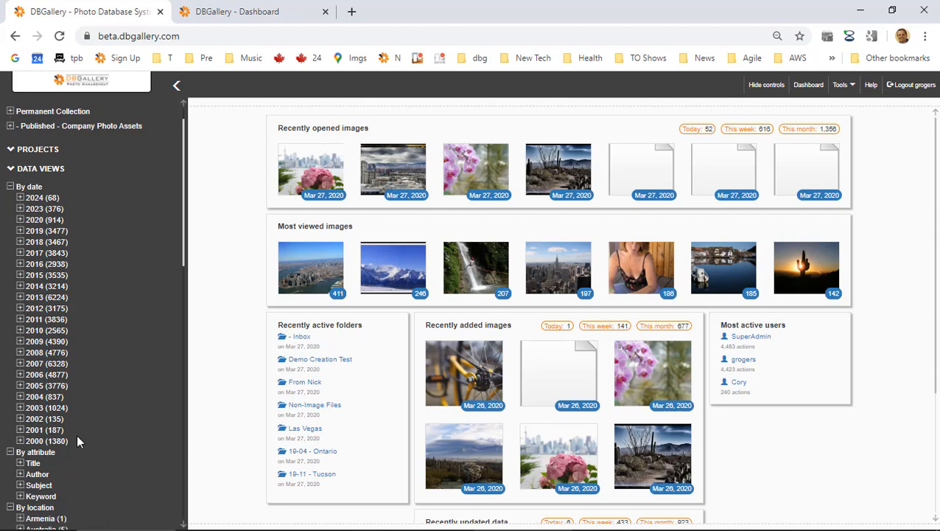
pyautogui.scroll(-2, 81, 438)
pyautogui.scroll(-5, 86, 443)
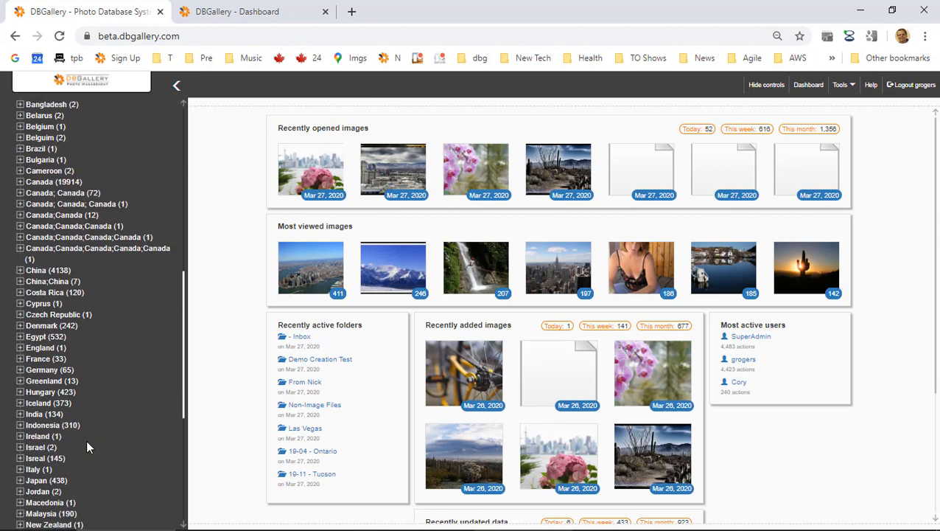
pyautogui.scroll(-2, 87, 447)
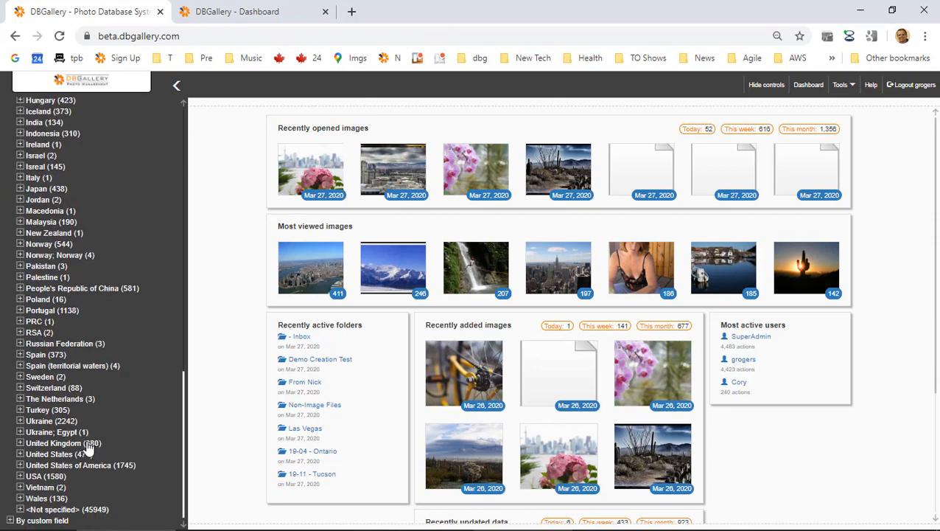
pyautogui.click(9, 518)
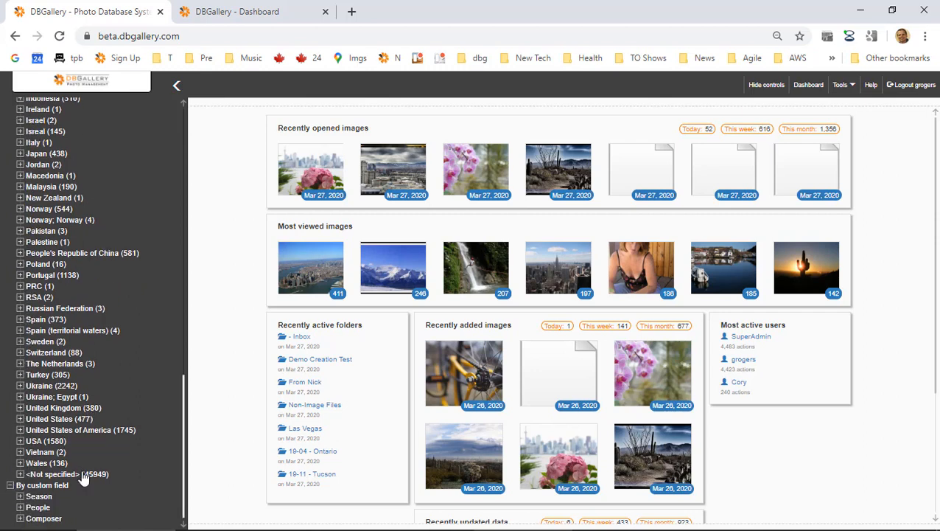
pyautogui.click(20, 497)
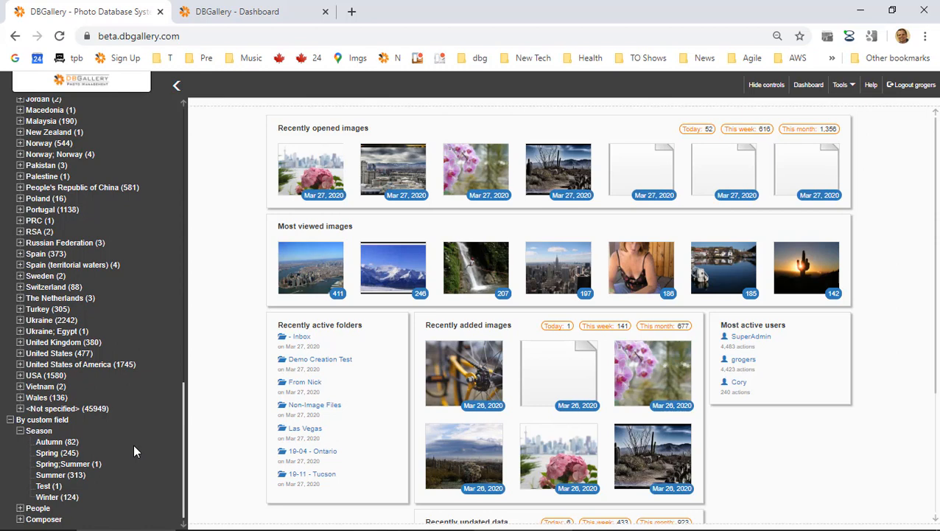
# Show the 245 Spring-season images, then the 305 images located in Turkey.
pyautogui.click(48, 454)
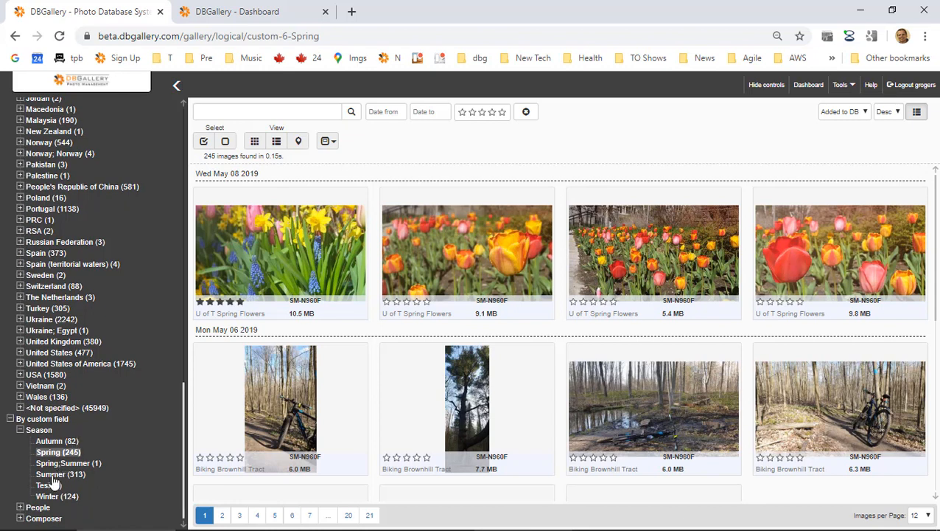
pyautogui.scroll(1, 53, 472)
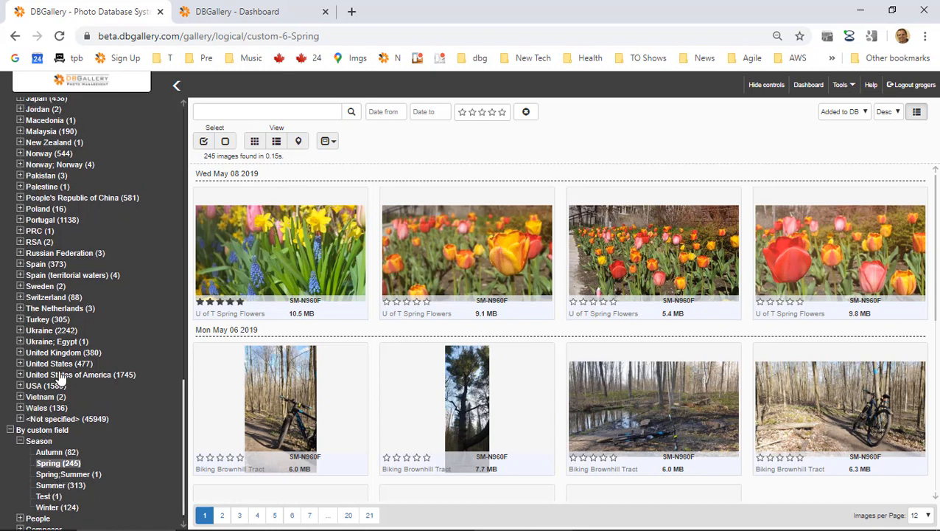
pyautogui.click(43, 321)
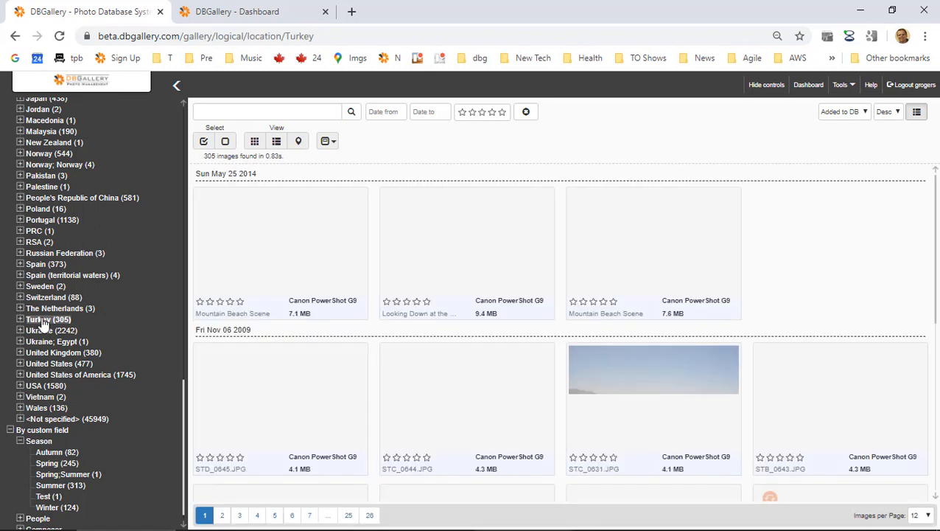
# Select the MVI_0704 clip in the Turkey gallery and collapse the By date year list.
pyautogui.scroll(-8, 560, 326)
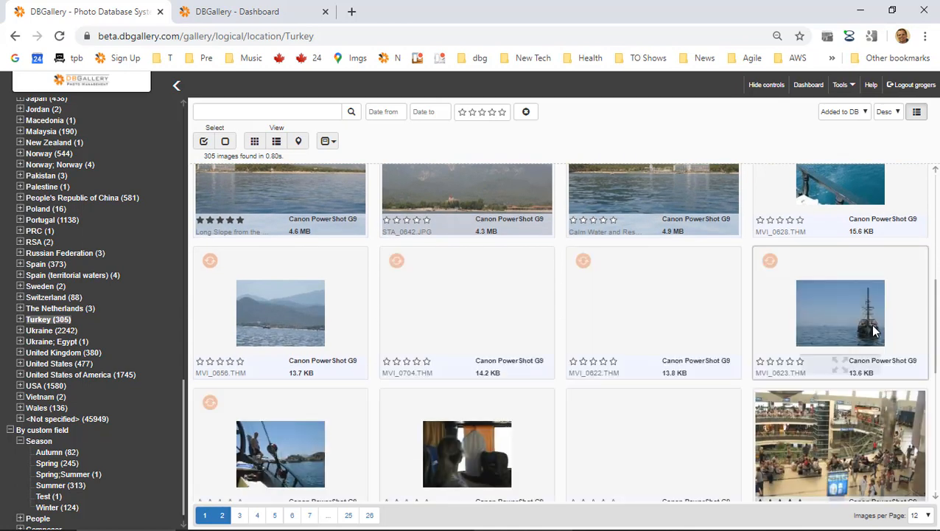
pyautogui.click(454, 307)
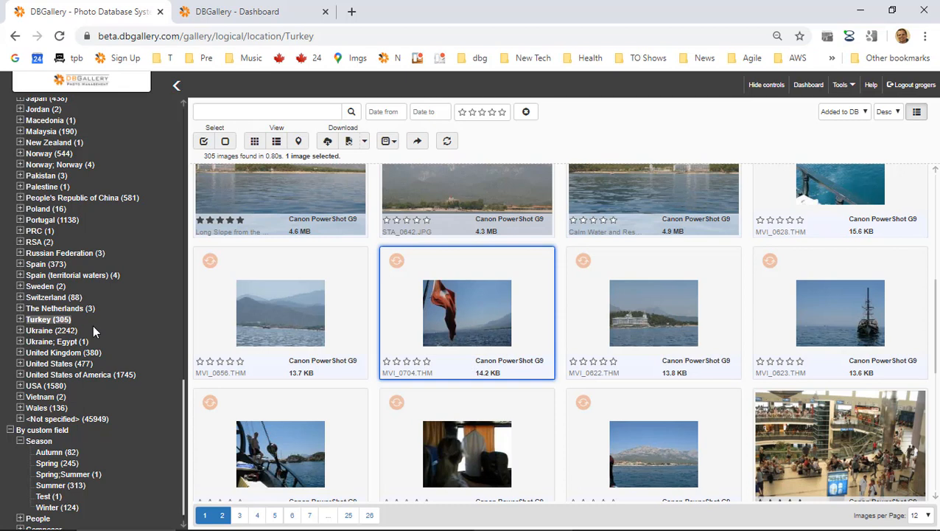
pyautogui.scroll(10, 93, 325)
pyautogui.scroll(5, 93, 331)
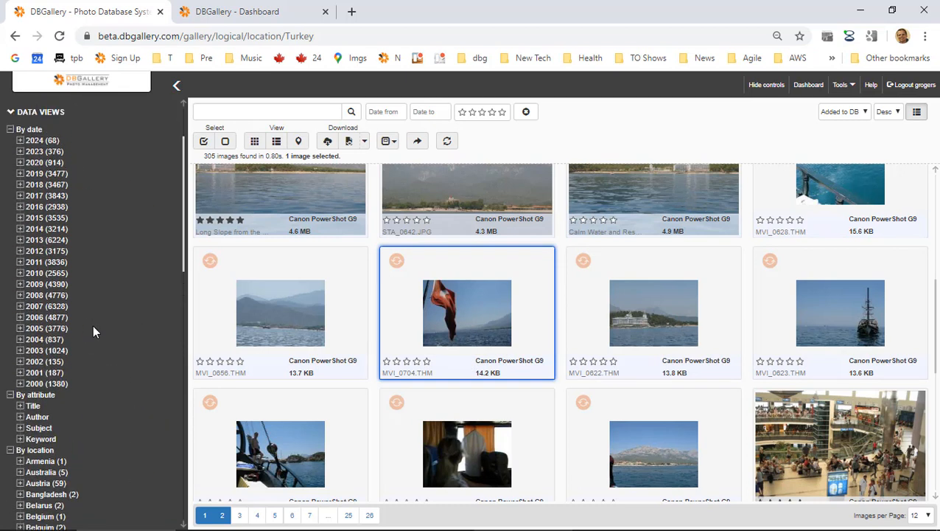
pyautogui.scroll(3, 93, 325)
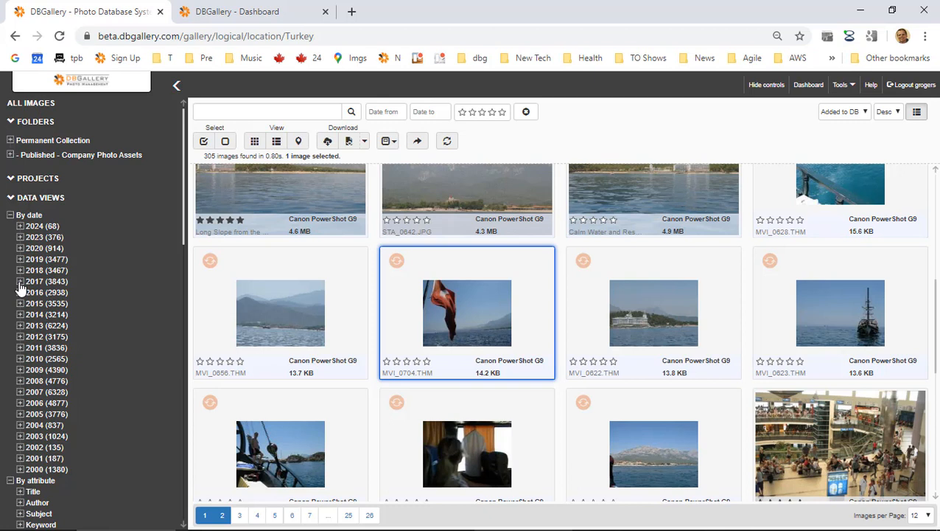
pyautogui.click(10, 215)
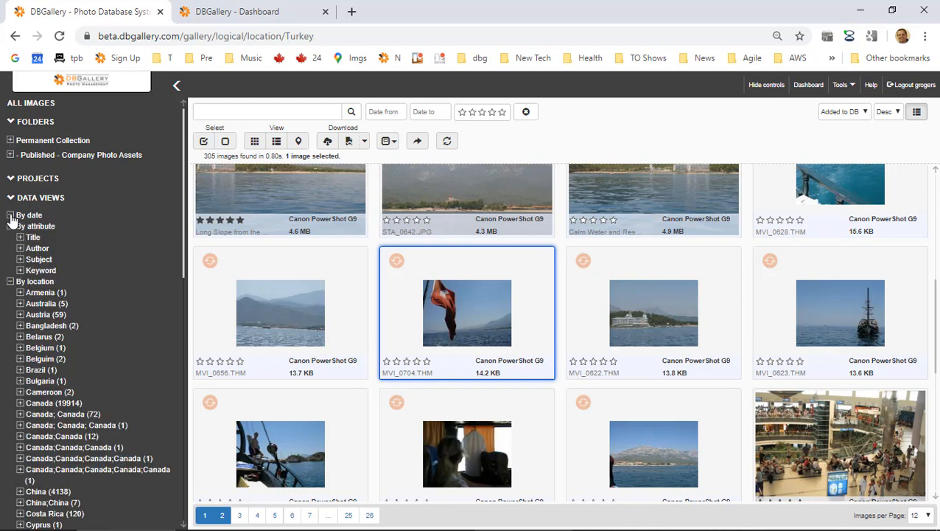
# Collapse the country list, expand Keyword under By attribute, and filter to '1st Place (9)'.
pyautogui.click(11, 227)
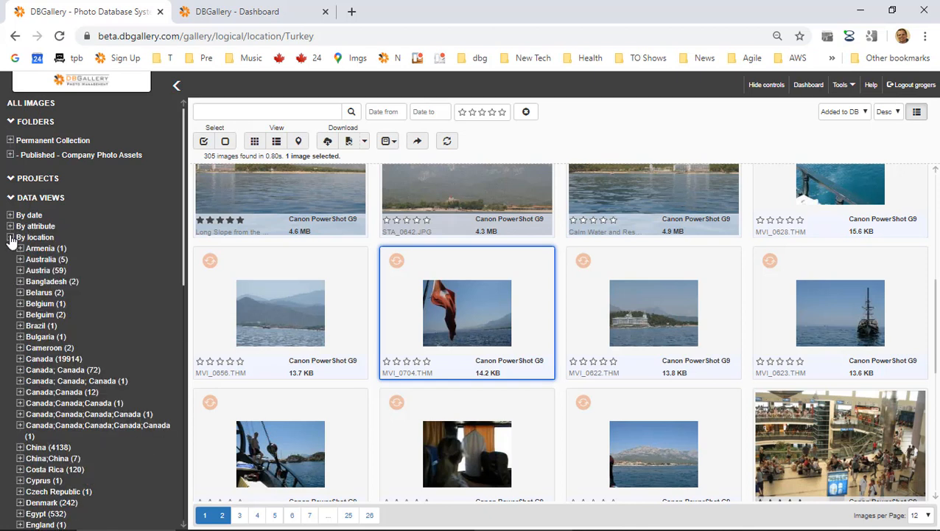
pyautogui.click(10, 237)
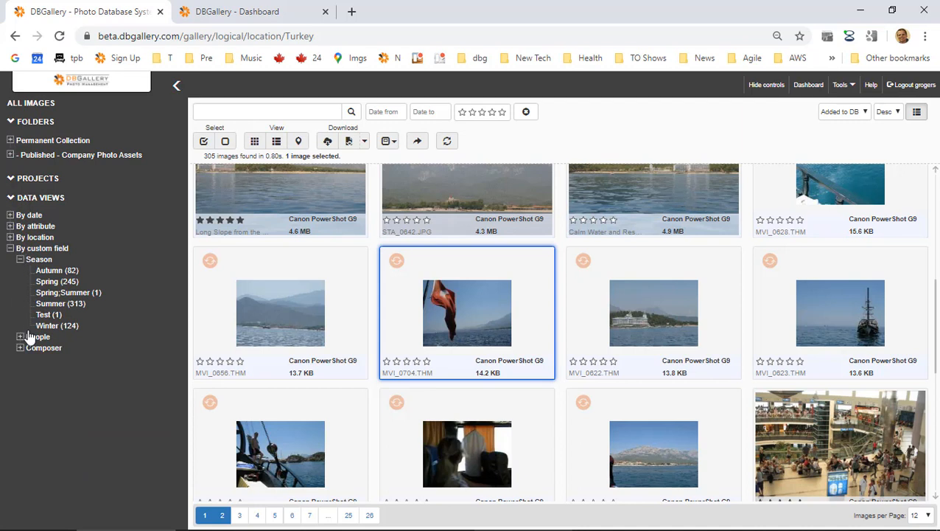
pyautogui.click(10, 226)
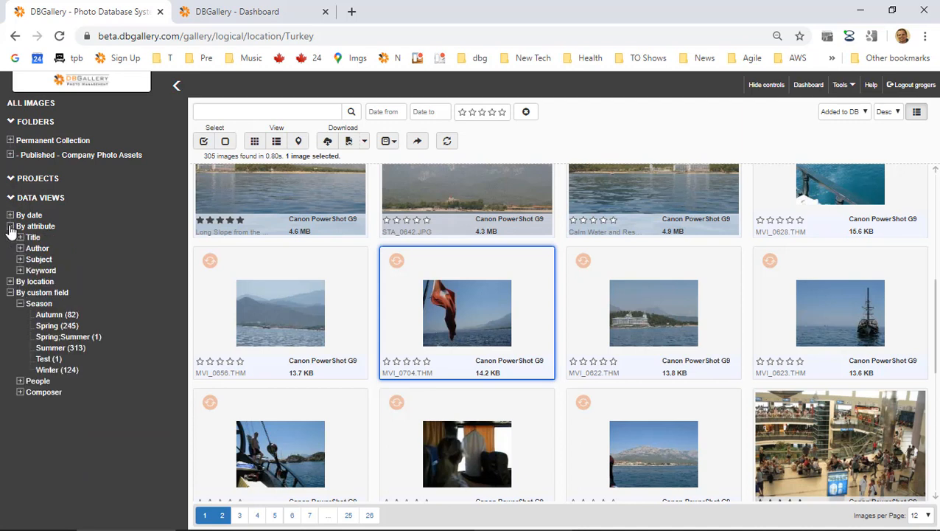
pyautogui.click(19, 271)
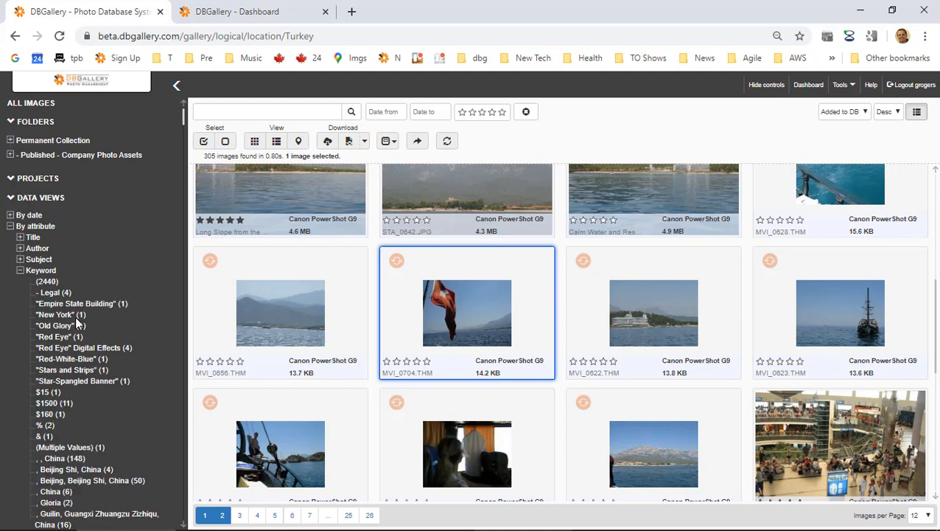
pyautogui.scroll(-8, 76, 322)
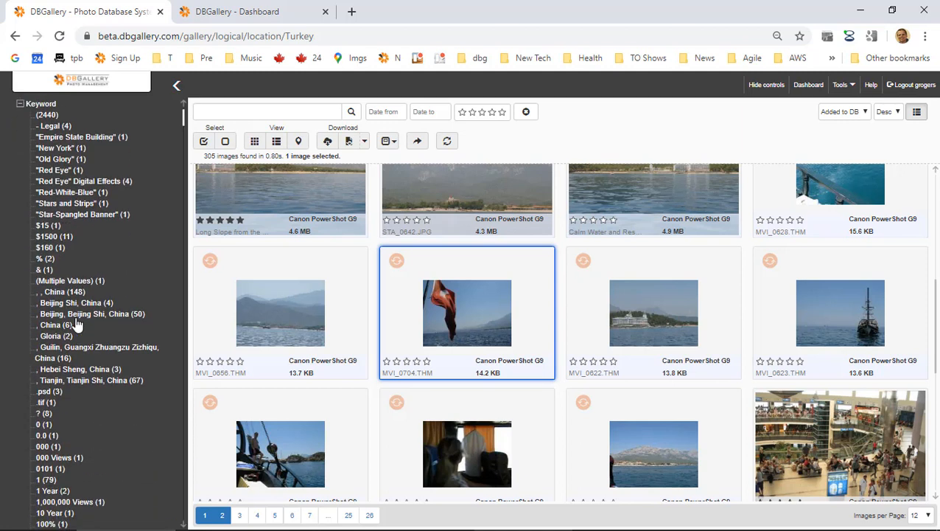
pyautogui.scroll(-5, 77, 322)
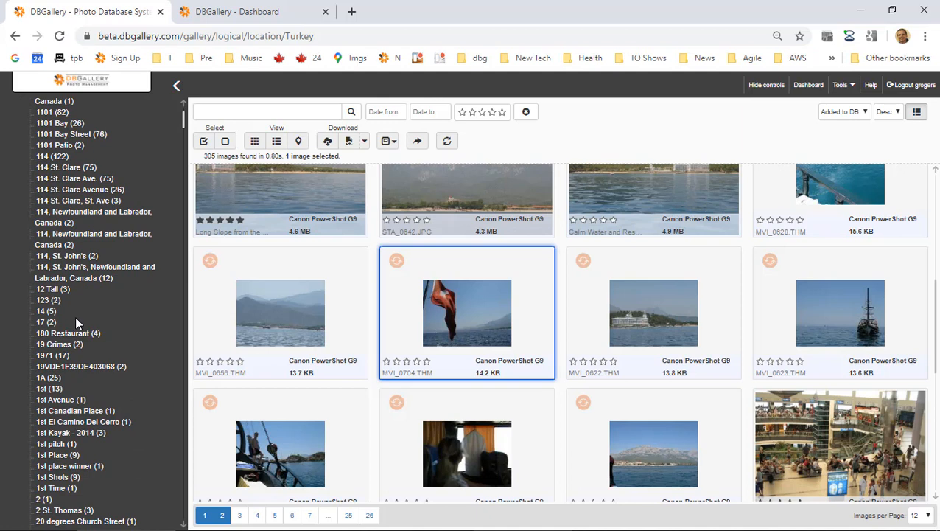
pyautogui.scroll(-3, 76, 316)
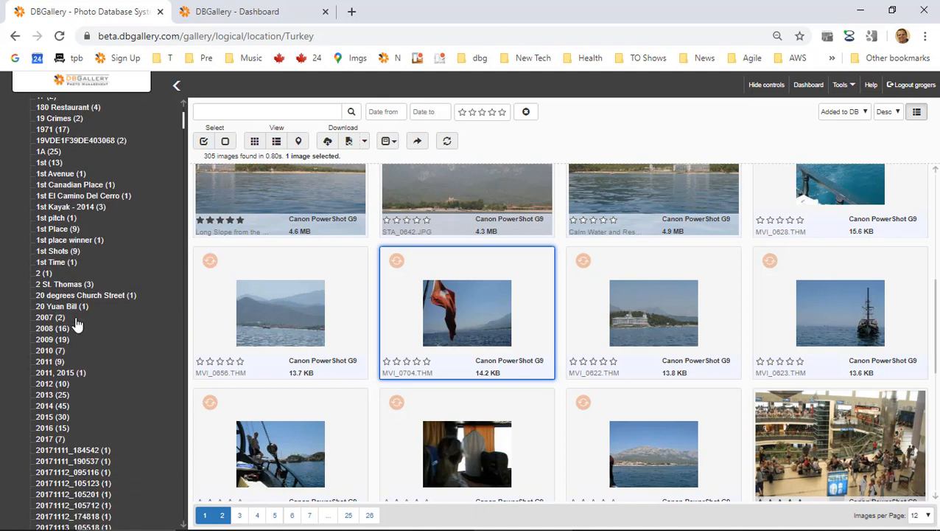
pyautogui.scroll(3, 76, 322)
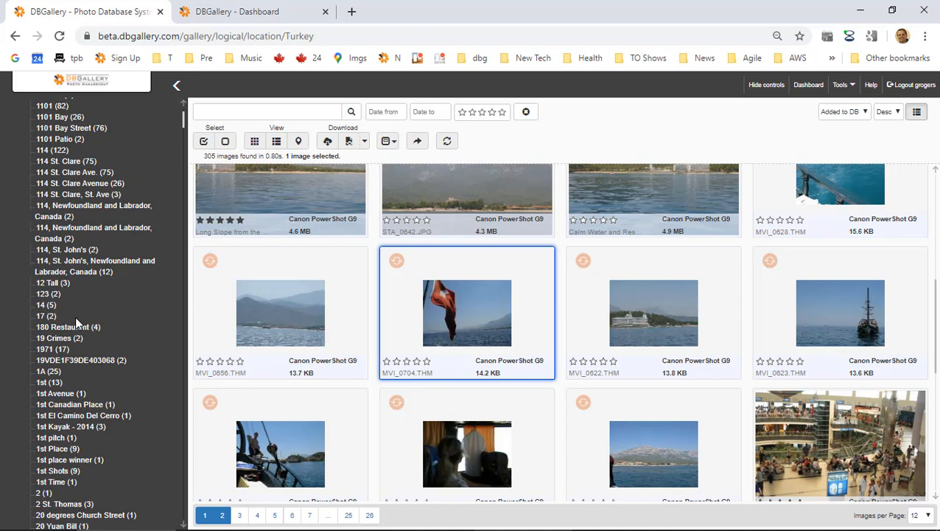
pyautogui.click(64, 449)
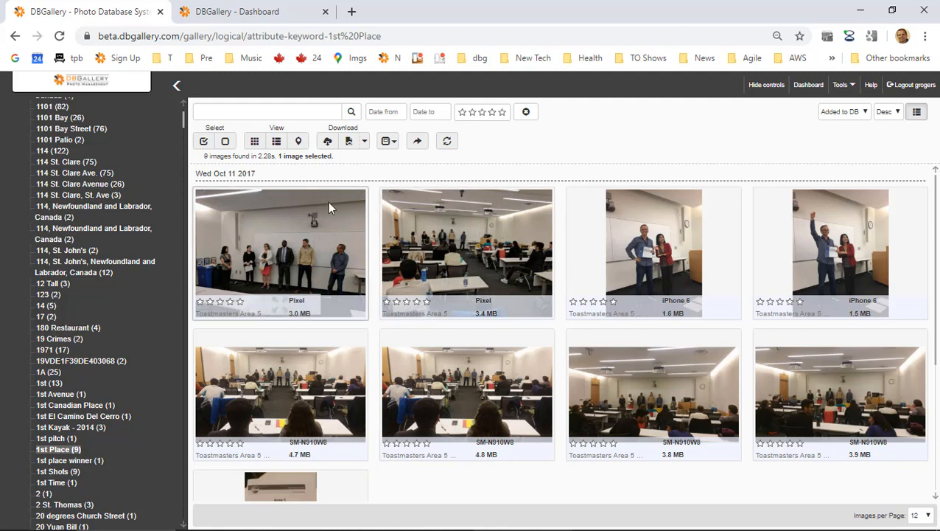
pyautogui.hotkey('alt', 'Tab')
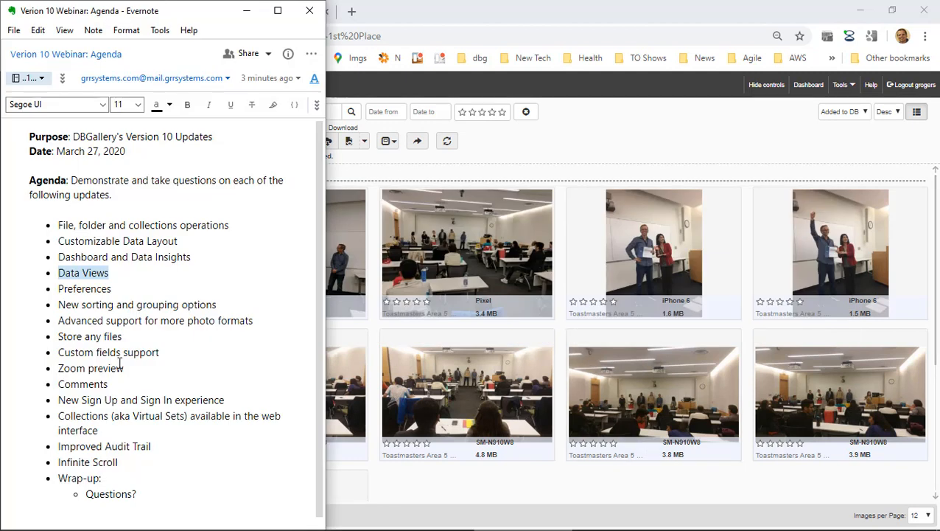
pyautogui.doubleClick(78, 288)
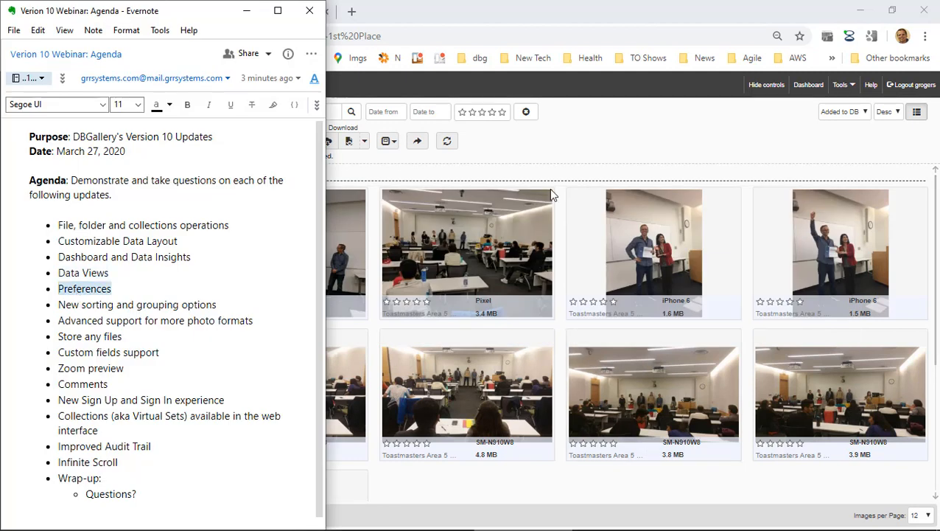
pyautogui.click(684, 122)
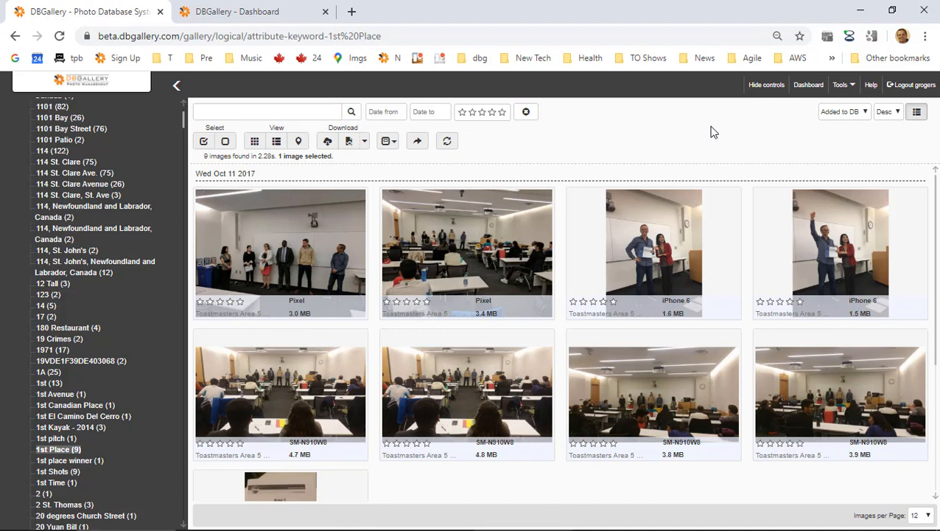
# Open System Preferences and toggle the On login start page to thumbnails and back to dashboard.
pyautogui.click(851, 86)
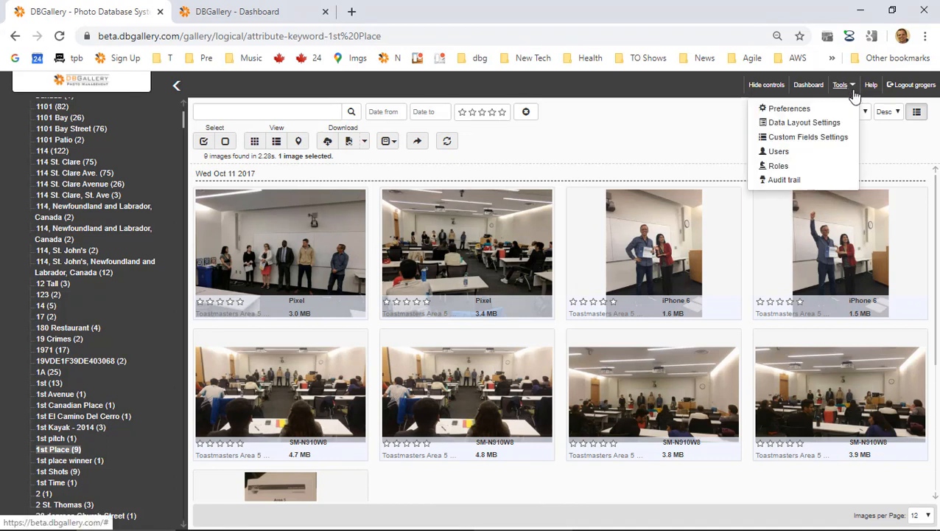
pyautogui.click(814, 116)
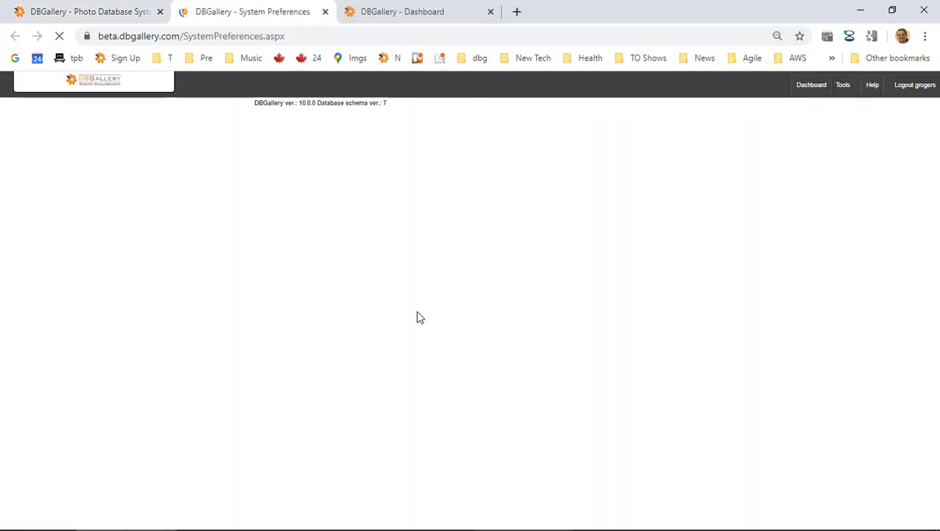
pyautogui.scroll(-5, 417, 317)
pyautogui.scroll(-6, 418, 317)
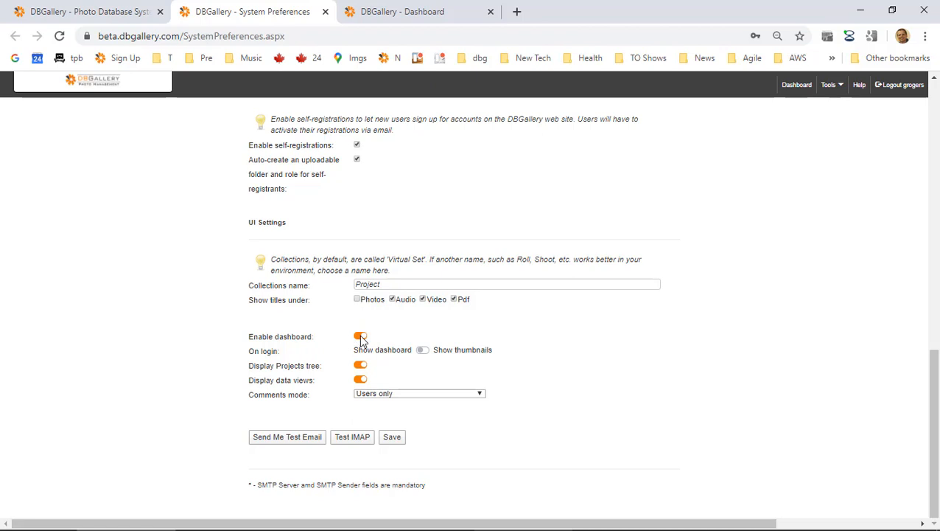
pyautogui.click(423, 353)
pyautogui.click(422, 351)
# Highlight the Display Projects tree setting label in UI Settings.
pyautogui.moveTo(249, 365); pyautogui.dragTo(308, 369)
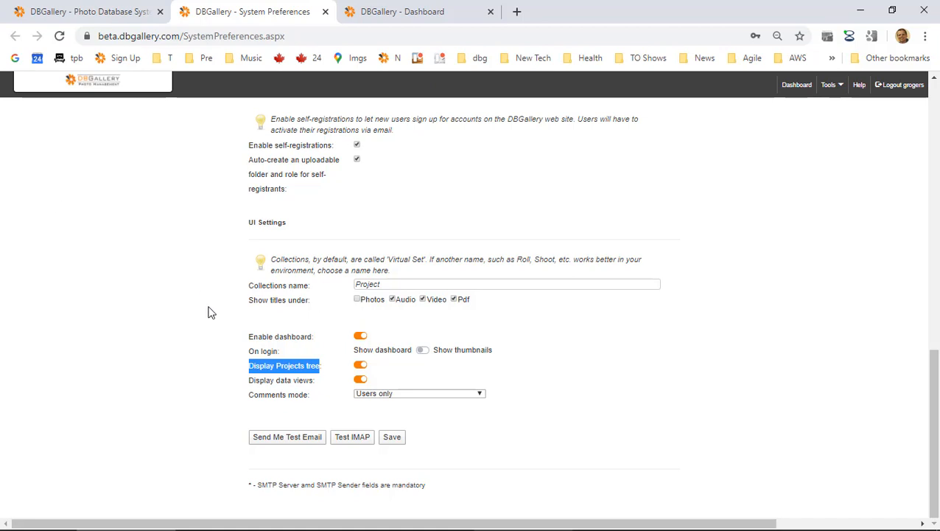
pyautogui.moveTo(250, 365); pyautogui.dragTo(289, 366)
pyautogui.click(284, 366)
pyautogui.doubleClick(297, 366)
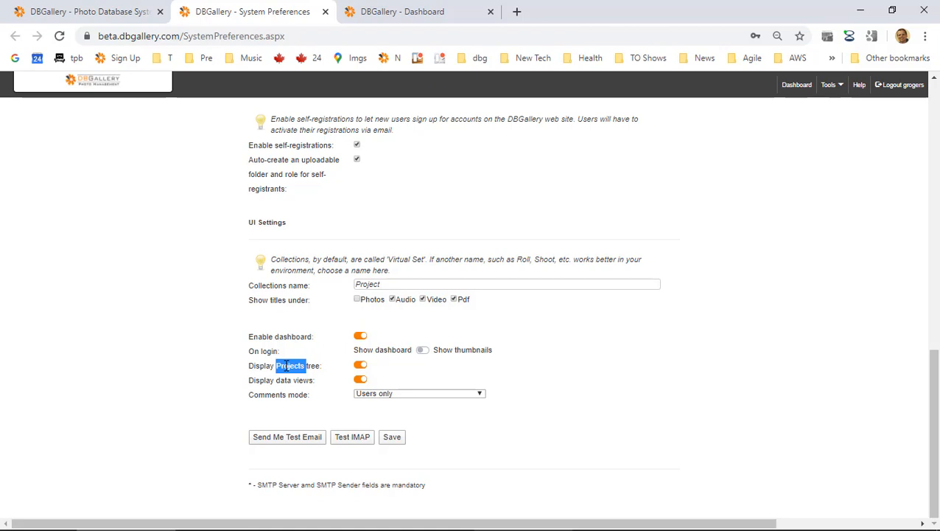
pyautogui.click(285, 367)
pyautogui.rightClick(285, 366)
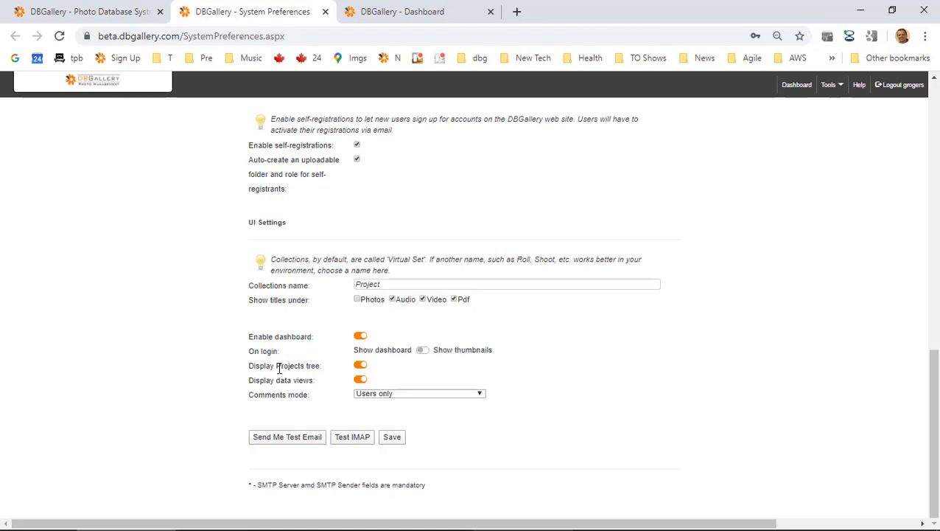
pyautogui.click(281, 369)
# Highlight the Display data views label and switch On login to Show thumbnails.
pyautogui.moveTo(288, 380); pyautogui.dragTo(308, 380)
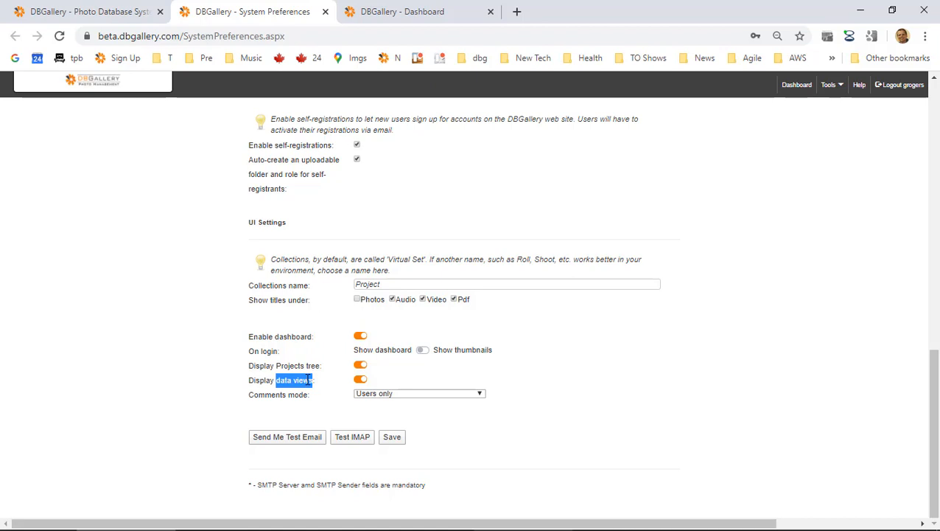
pyautogui.doubleClick(364, 353)
pyautogui.click(391, 354)
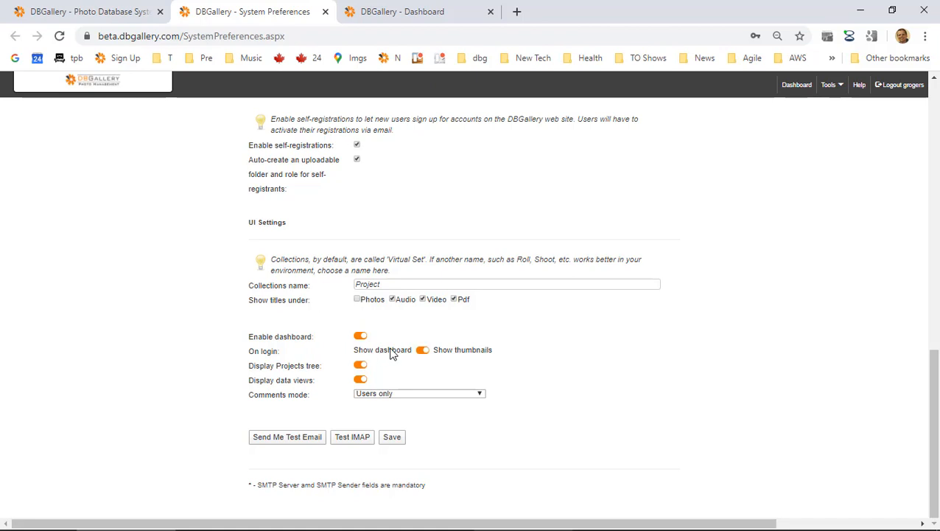
# Log out of DBGallery and sign back in with the saved credentials.
pyautogui.click(901, 86)
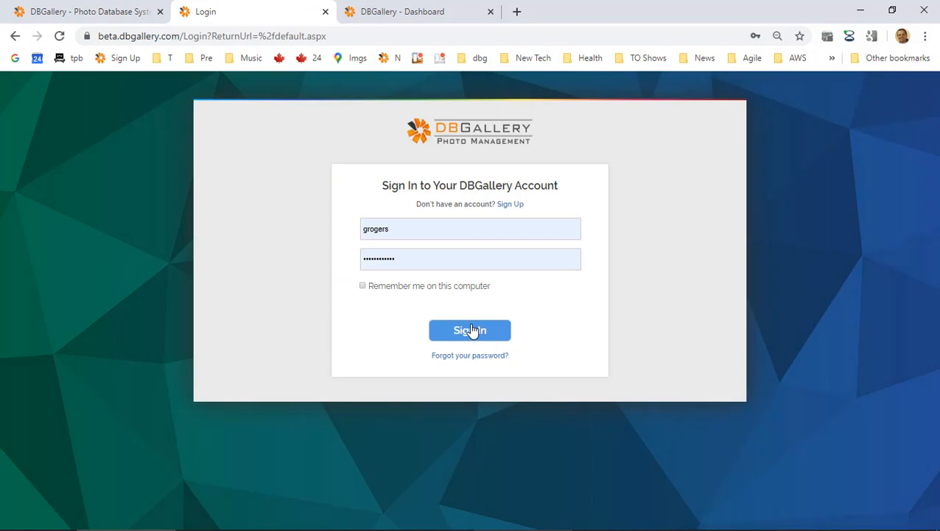
pyautogui.click(472, 330)
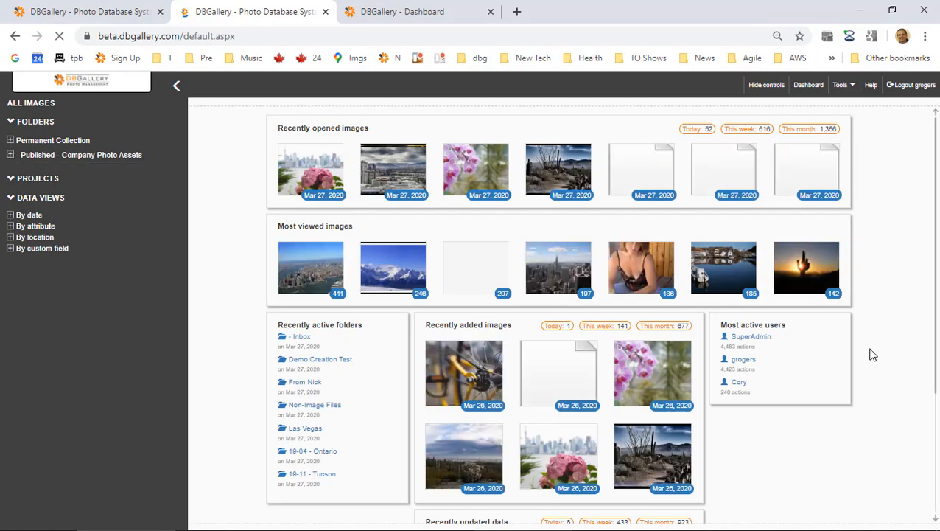
pyautogui.scroll(-1, 460, 392)
pyautogui.scroll(1, 460, 392)
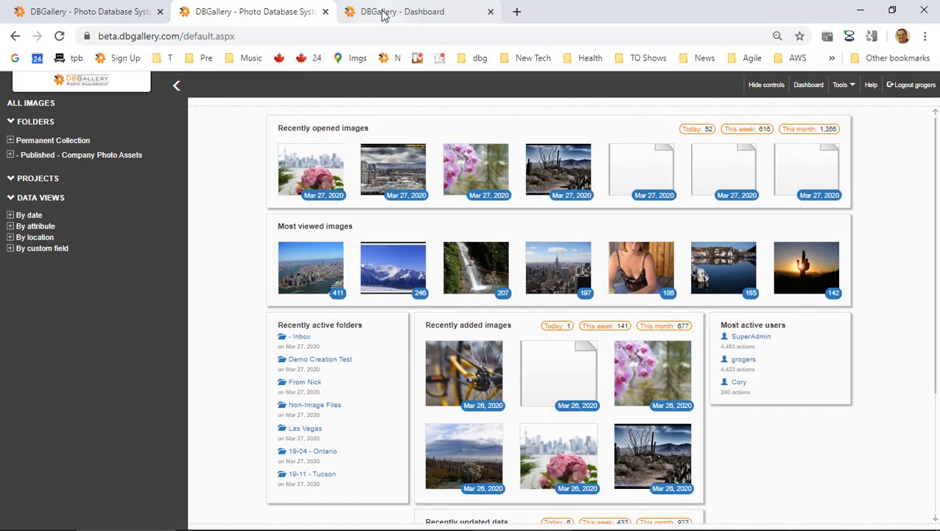
# Close the dashboard customization and old dashboard tabs, reopening System Preferences from Tools.
pyautogui.click(424, 20)
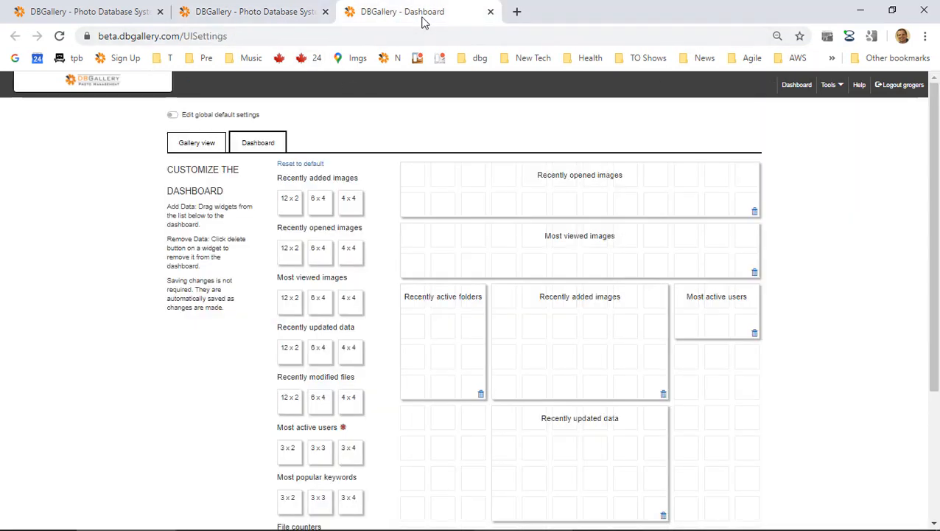
pyautogui.click(490, 12)
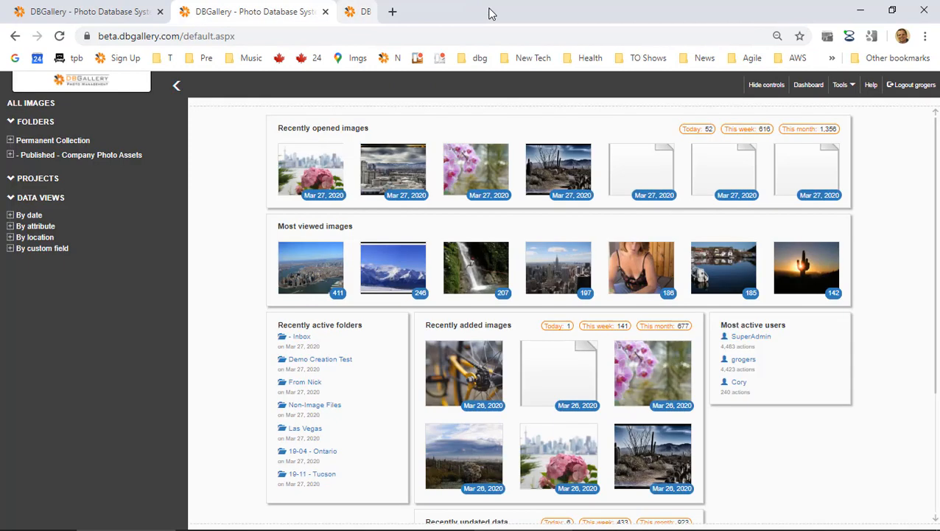
pyautogui.click(853, 87)
pyautogui.click(811, 111)
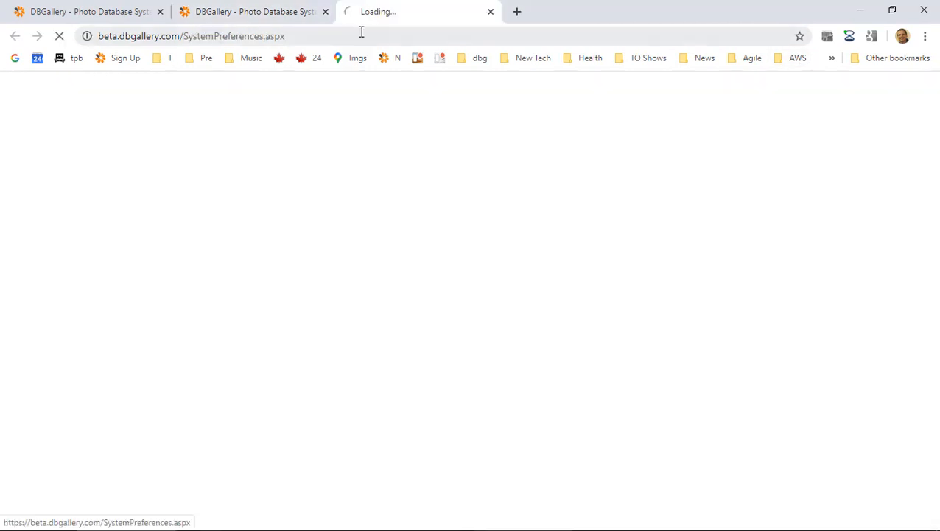
pyautogui.click(326, 11)
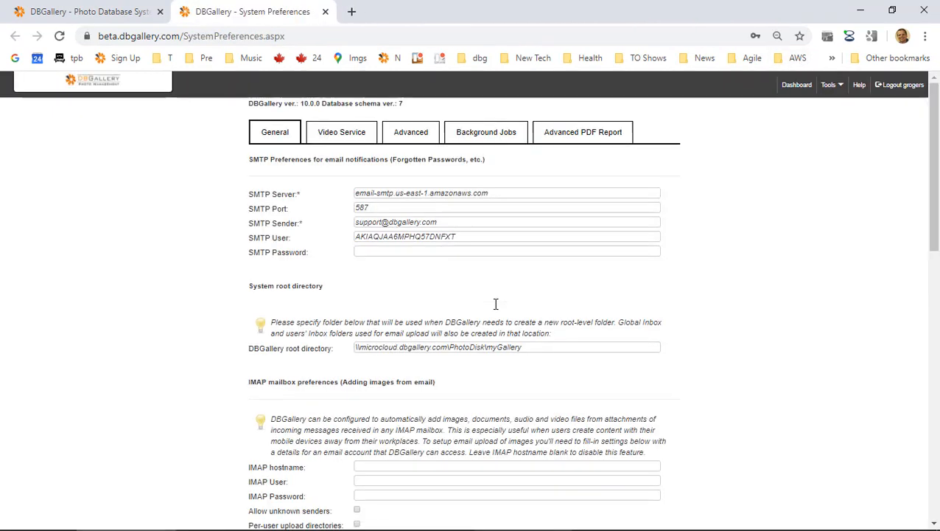
# Review the Comments mode options, keep Users only, and close System Preferences.
pyautogui.scroll(-15, 498, 317)
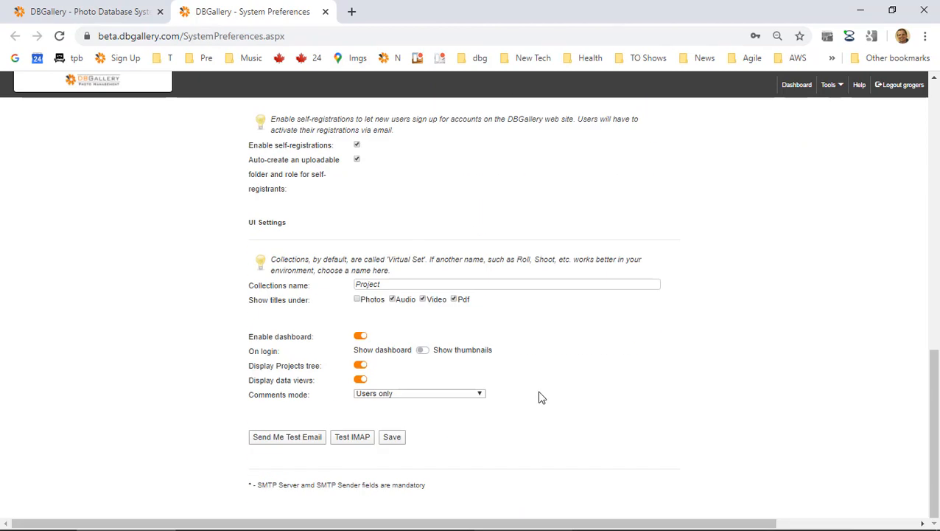
pyautogui.click(413, 397)
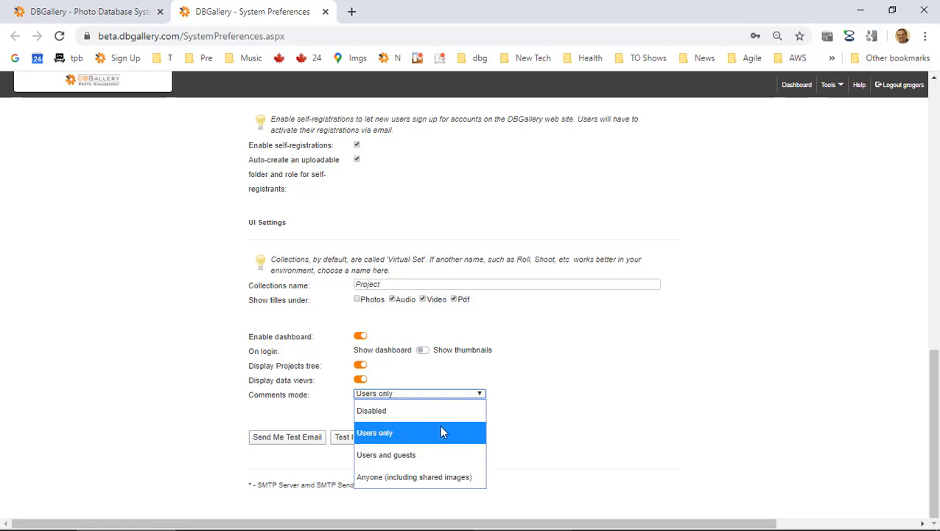
pyautogui.click(518, 392)
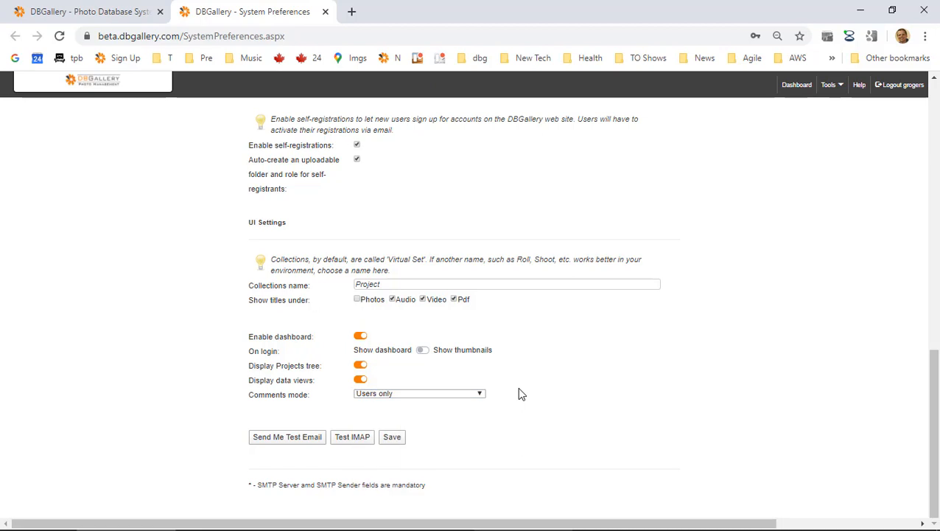
pyautogui.click(327, 12)
pyautogui.hotkey('alt', 'Tab')
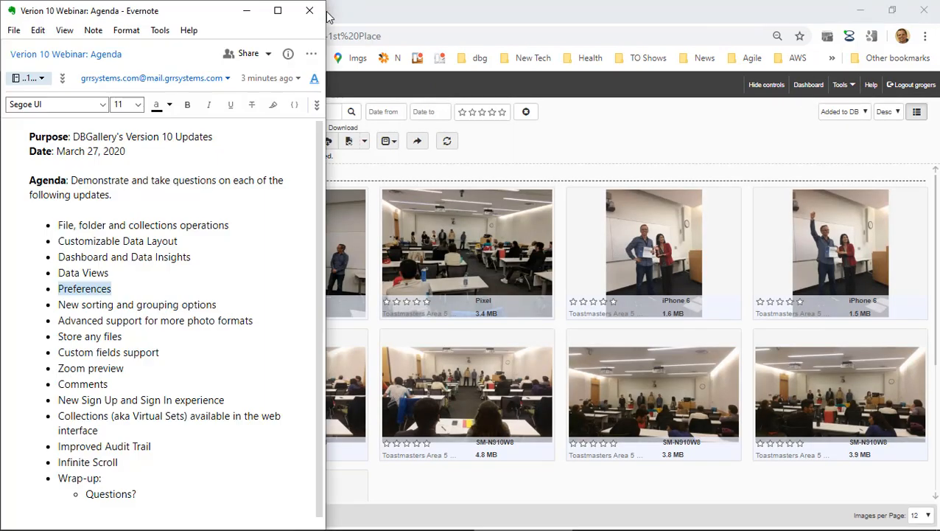
pyautogui.doubleClick(71, 305)
pyautogui.moveTo(71, 308); pyautogui.dragTo(124, 273)
pyautogui.click(70, 230)
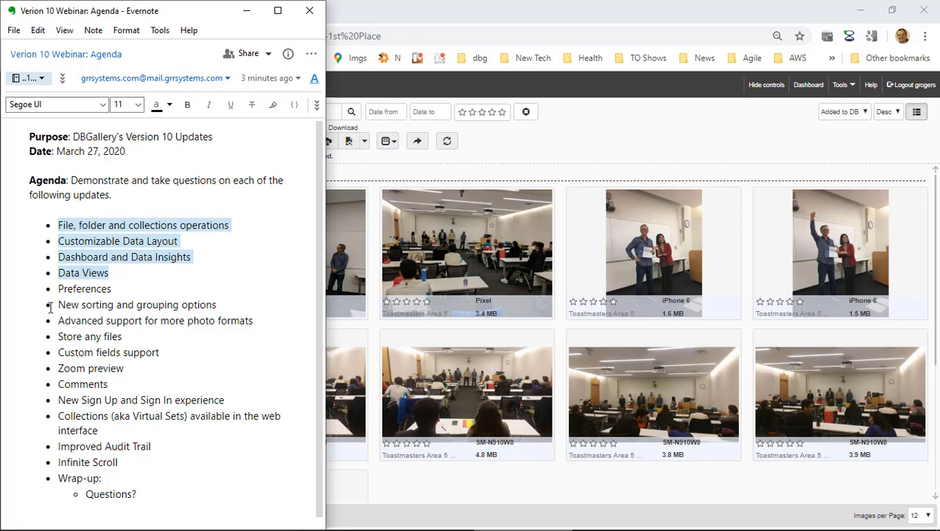
pyautogui.moveTo(47, 305); pyautogui.dragTo(50, 315)
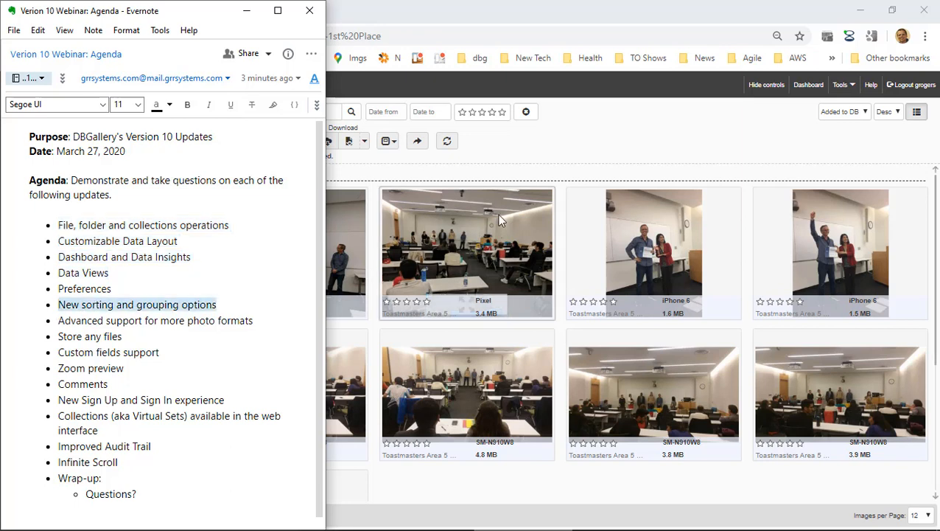
pyautogui.click(589, 154)
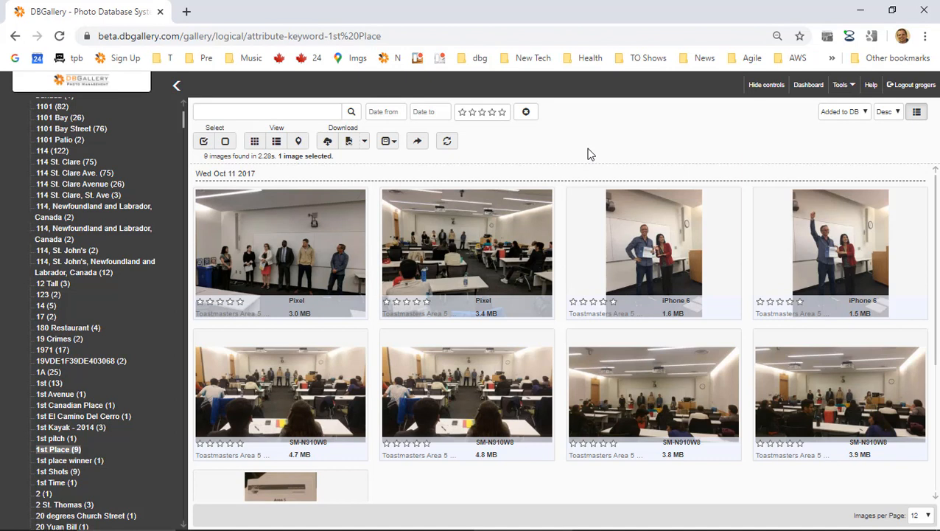
# Expand Permanent Collection and Latest Uploads and show the Latest Uploads images.
pyautogui.scroll(15, 81, 181)
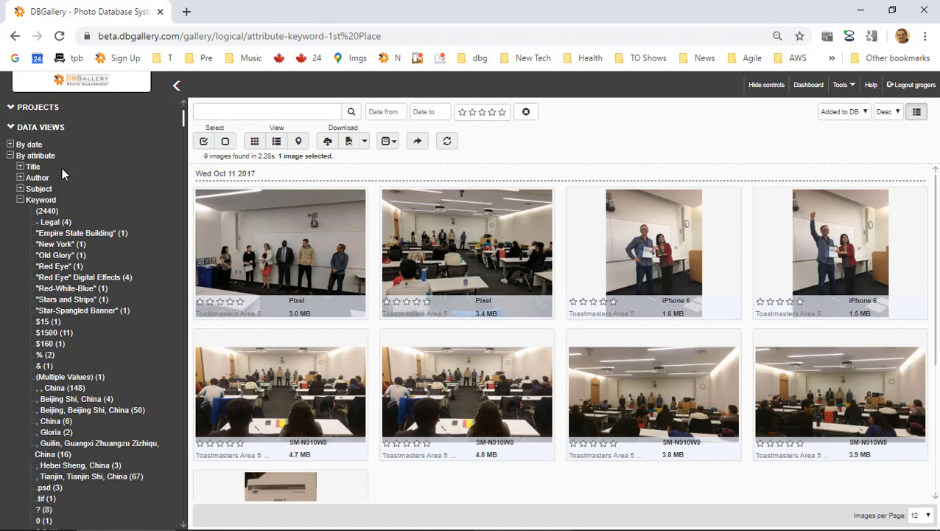
pyautogui.scroll(2, 62, 167)
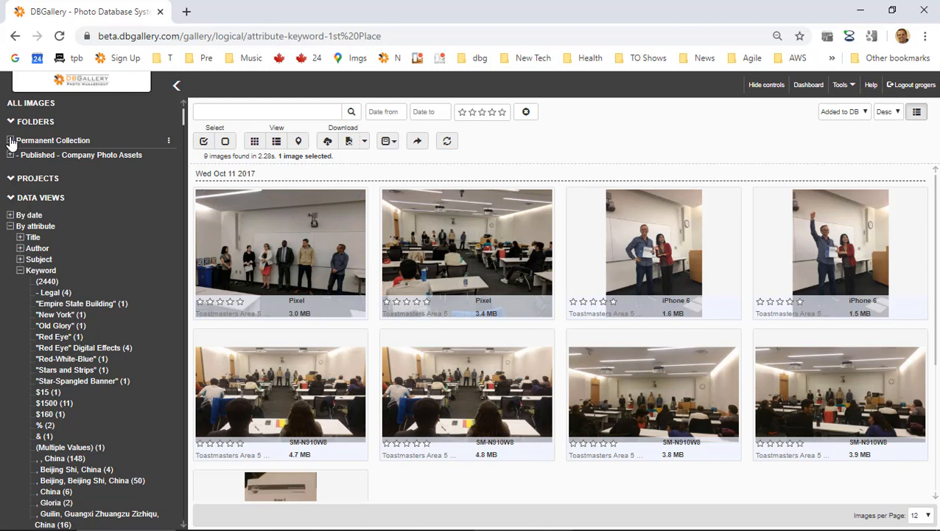
pyautogui.click(10, 140)
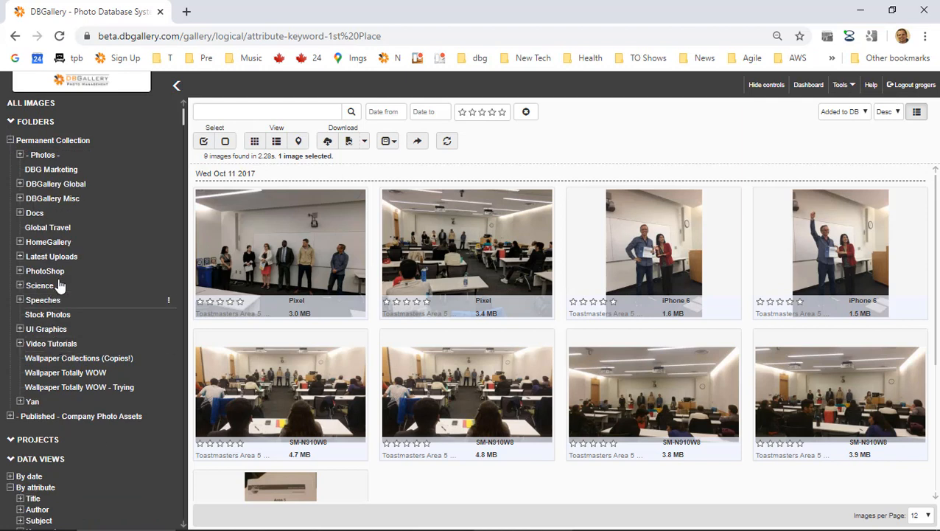
pyautogui.click(20, 256)
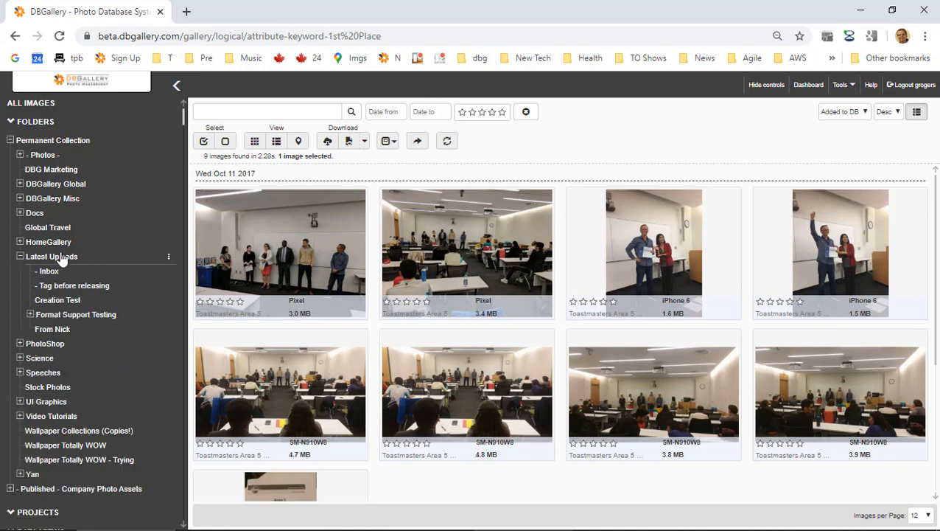
pyautogui.click(59, 258)
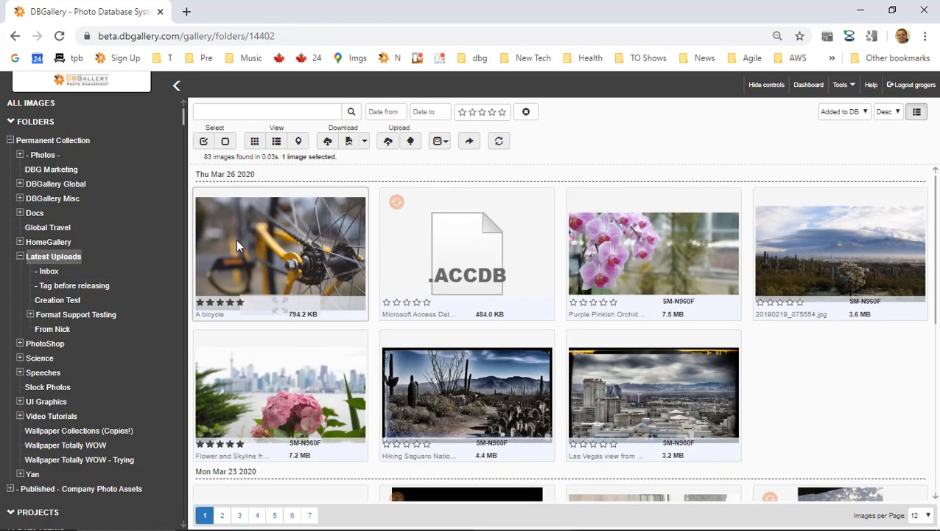
pyautogui.hotkey('alt', 'Tab')
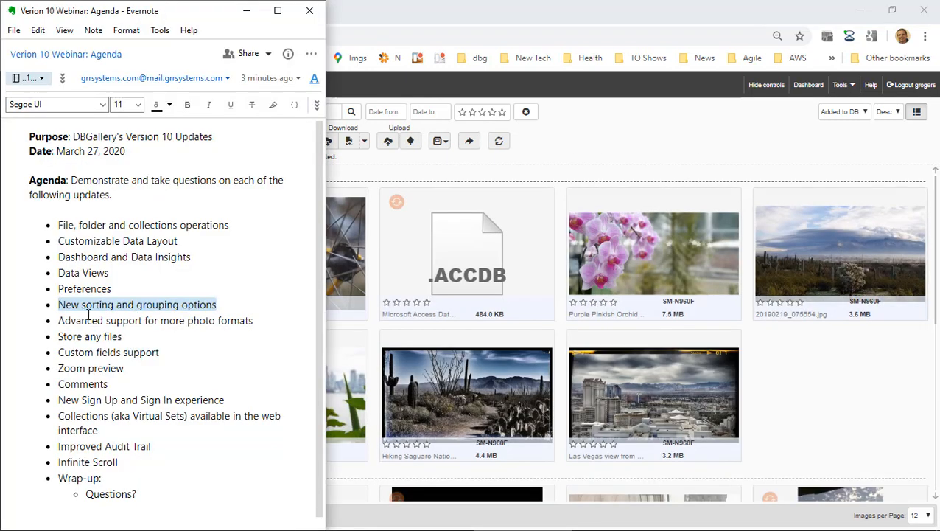
pyautogui.hotkey('alt', 'Tab')
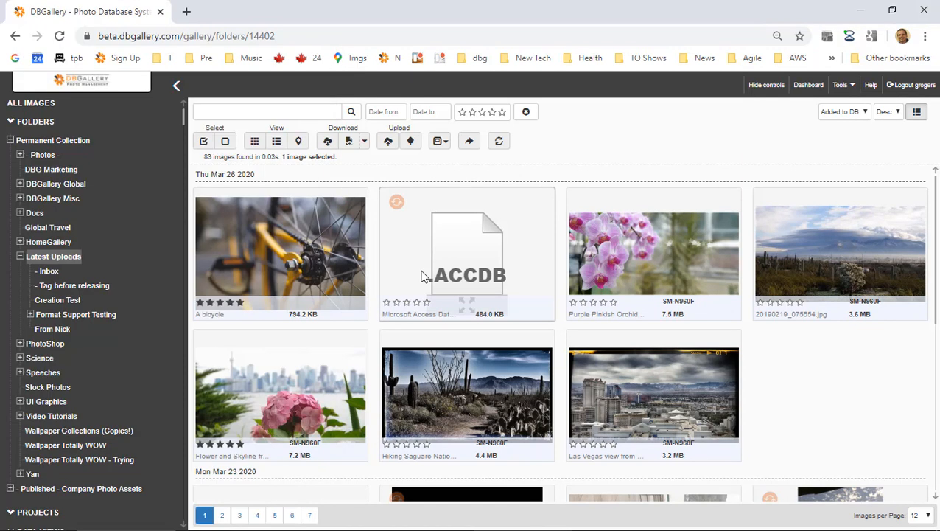
# Turn off result grouping and filter to five-star ratings, leaving 25 of 83 images.
pyautogui.click(917, 111)
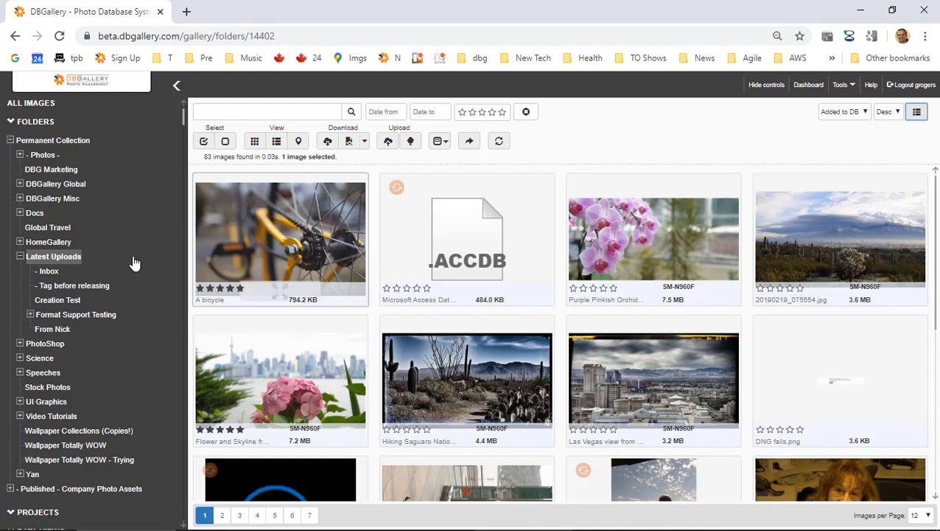
pyautogui.click(264, 112)
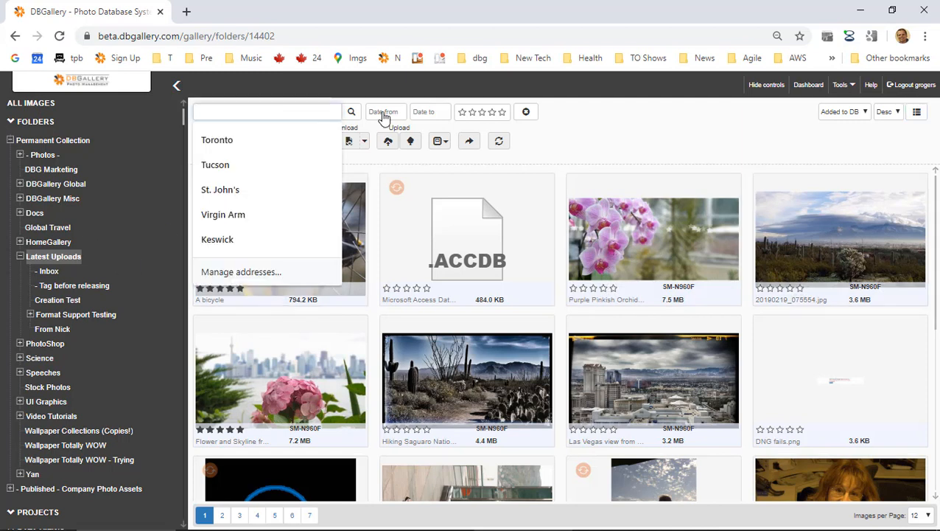
pyautogui.click(503, 113)
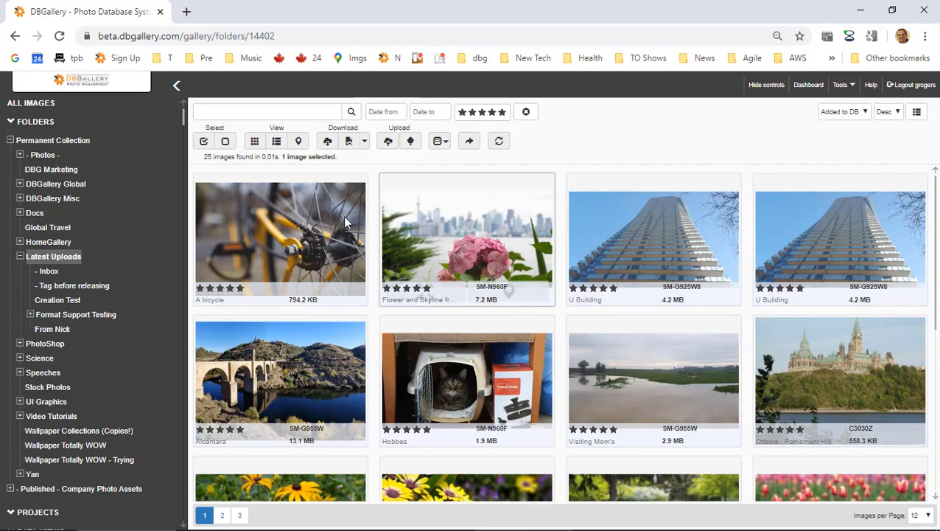
# Regroup the five-star images by date and point out the Tue Feb 18 2020 heading.
pyautogui.scroll(-3, 556, 310)
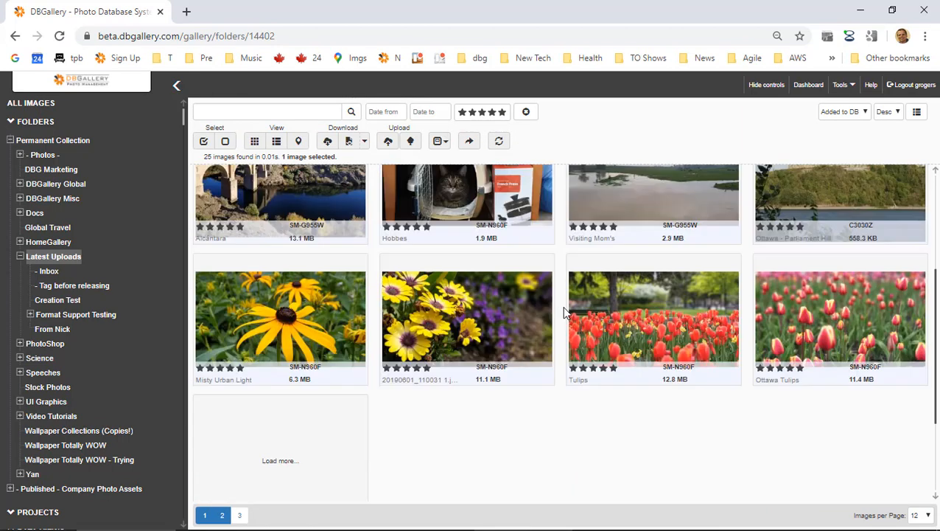
pyautogui.scroll(-2, 567, 313)
pyautogui.scroll(4, 570, 313)
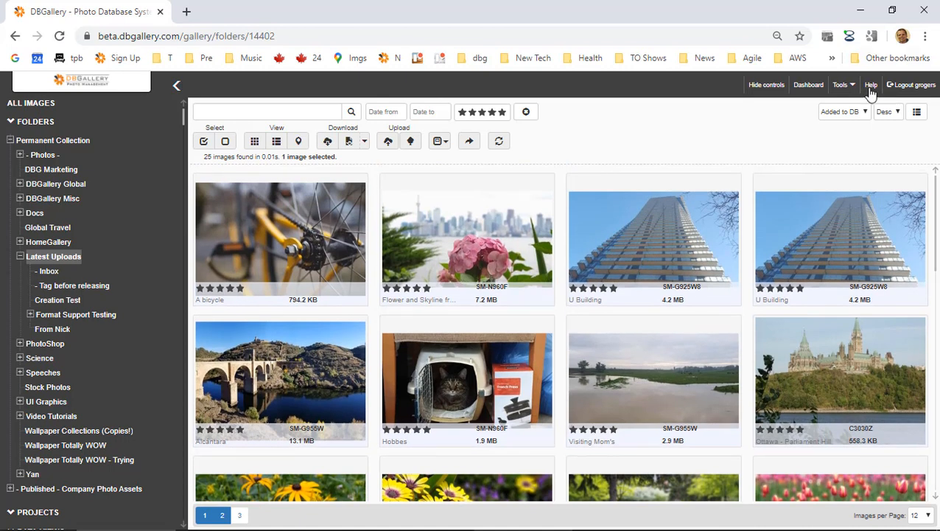
pyautogui.click(917, 114)
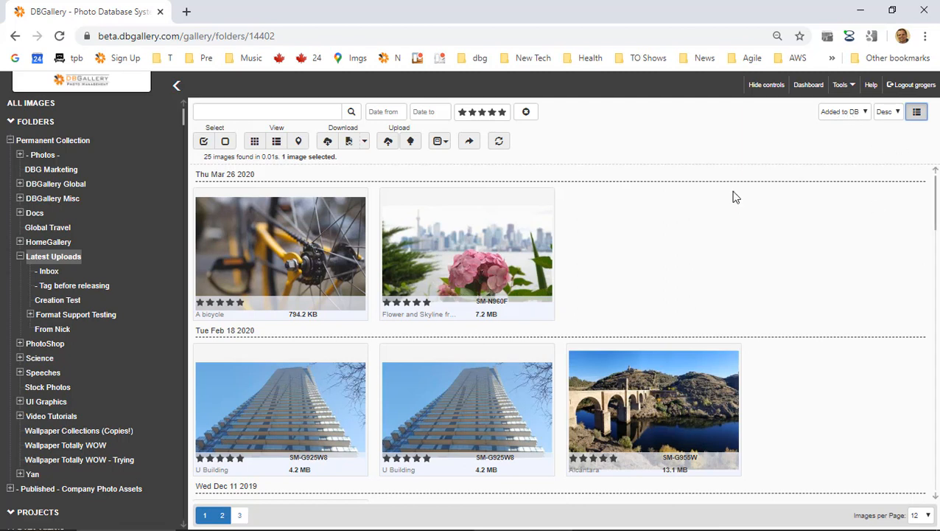
pyautogui.scroll(-4, 733, 196)
pyautogui.scroll(3, 734, 196)
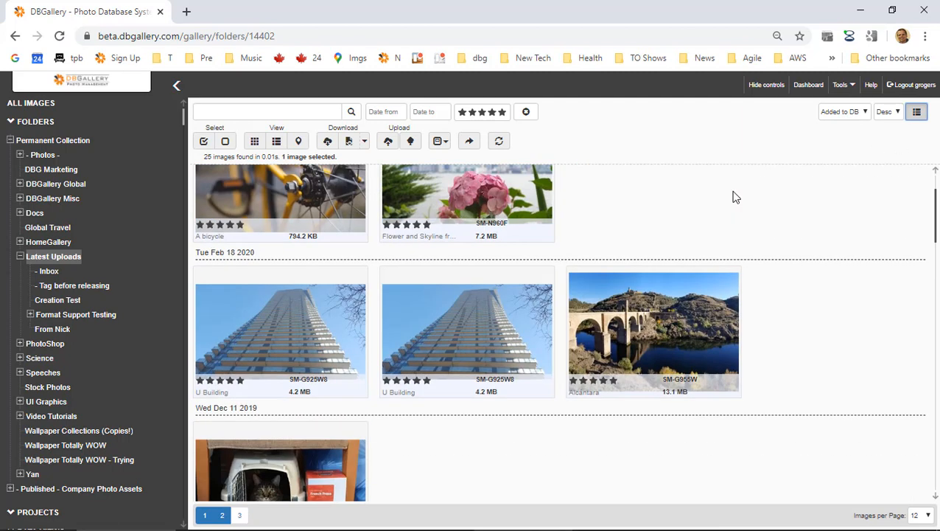
pyautogui.scroll(1, 733, 192)
pyautogui.moveTo(201, 177); pyautogui.dragTo(248, 197)
pyautogui.moveTo(199, 330); pyautogui.dragTo(258, 334)
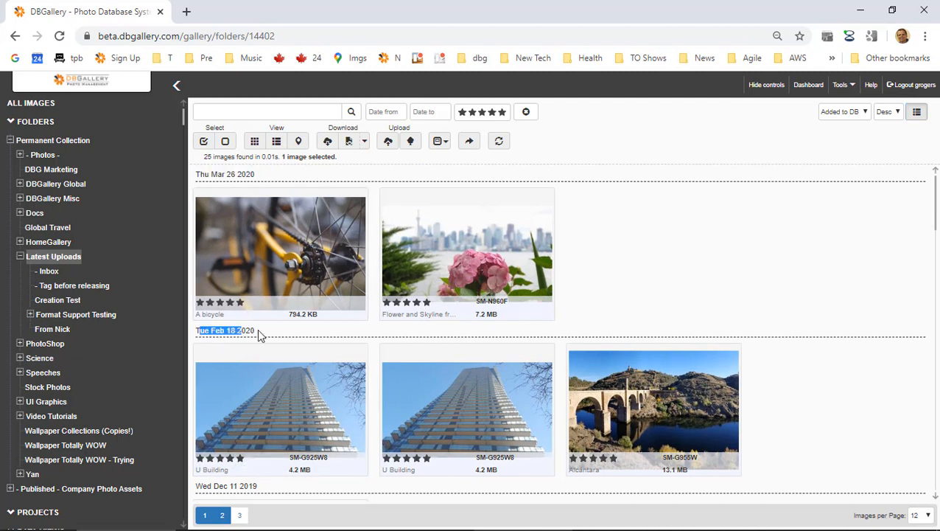
pyautogui.click(260, 329)
pyautogui.click(846, 111)
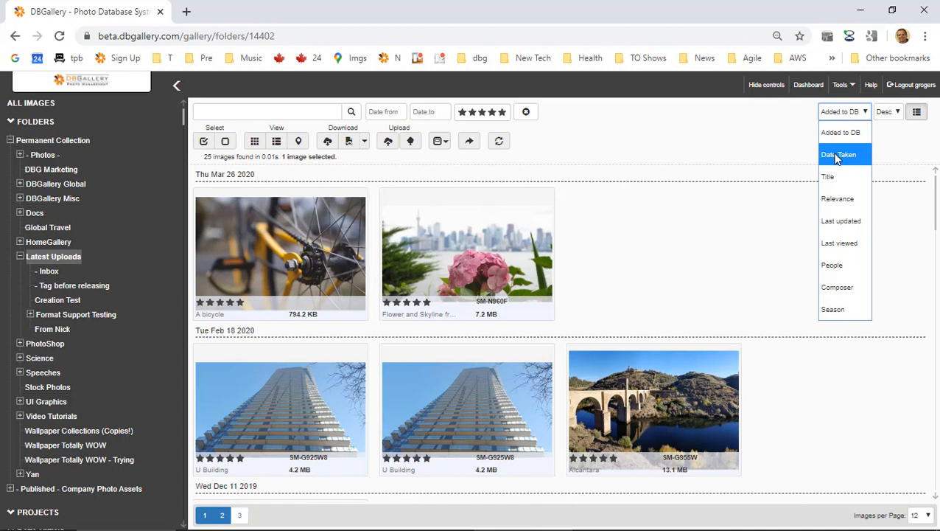
# Sort the gallery by Date Taken, then Last updated, and finally Last viewed.
pyautogui.click(837, 156)
pyautogui.click(849, 118)
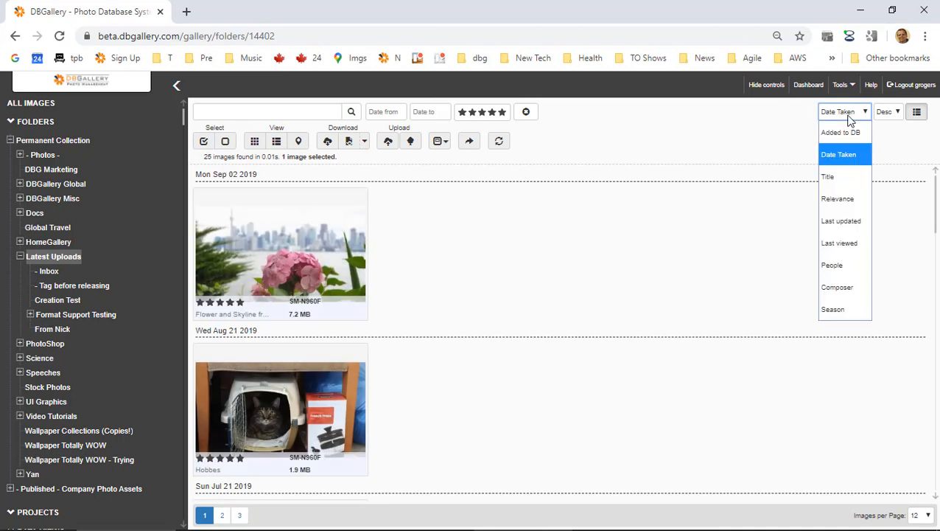
pyautogui.click(851, 226)
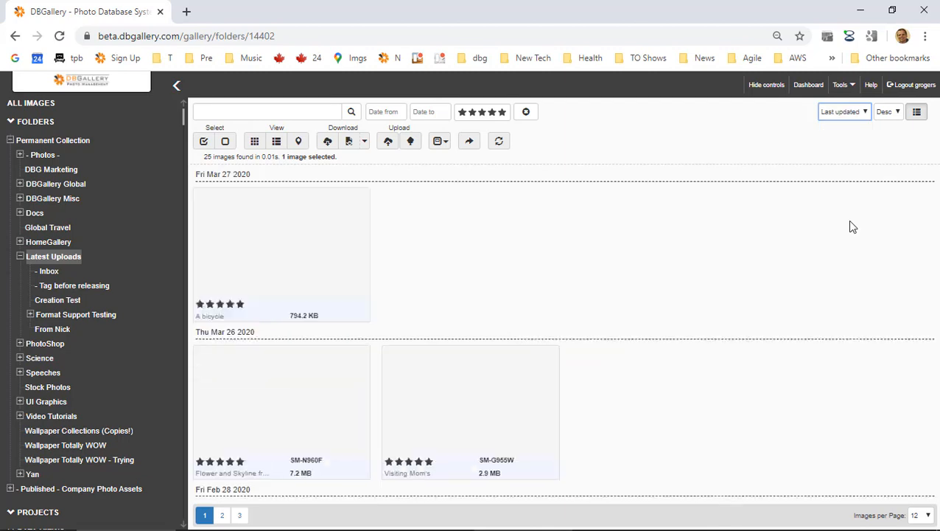
pyautogui.scroll(-1, 851, 225)
pyautogui.scroll(1, 564, 200)
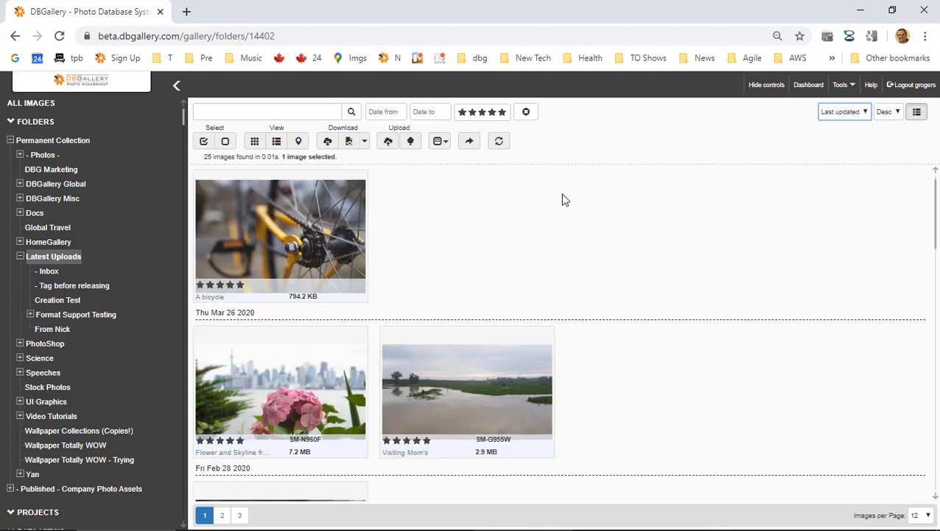
pyautogui.scroll(-2, 354, 197)
pyautogui.scroll(2, 357, 195)
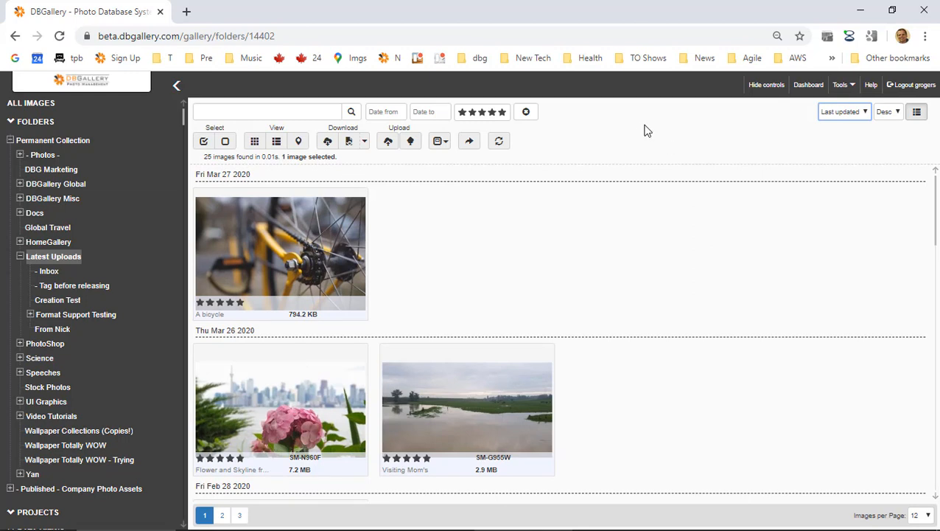
pyautogui.click(835, 116)
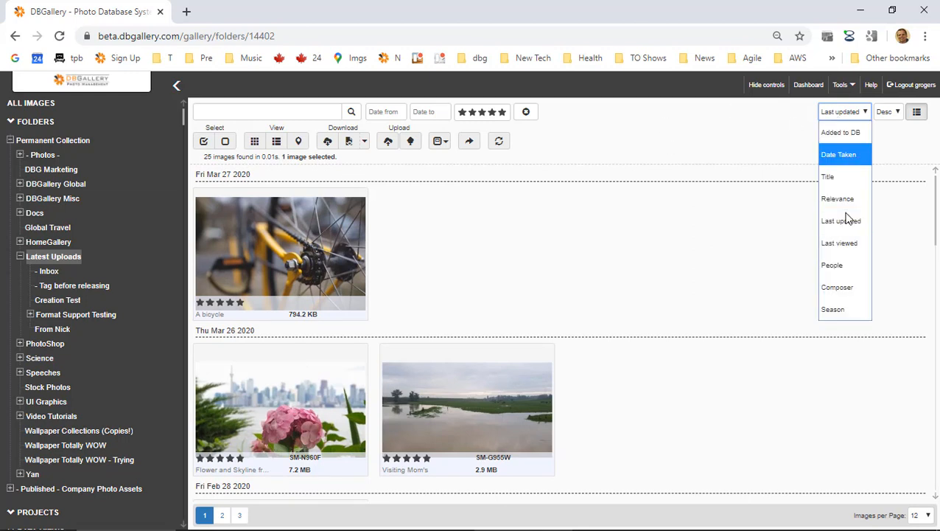
pyautogui.click(841, 242)
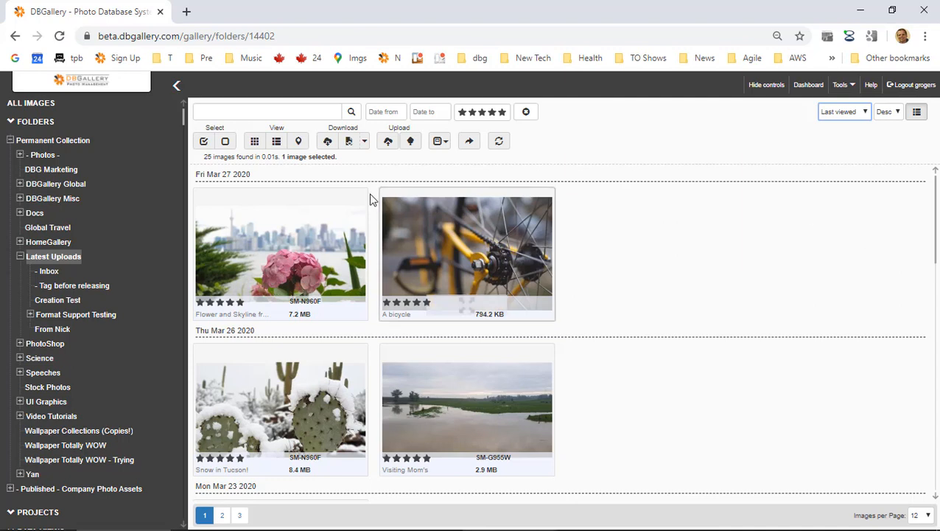
# Scroll through the Last viewed results and bring up the sort order choices.
pyautogui.scroll(-2, 559, 237)
pyautogui.scroll(-5, 559, 238)
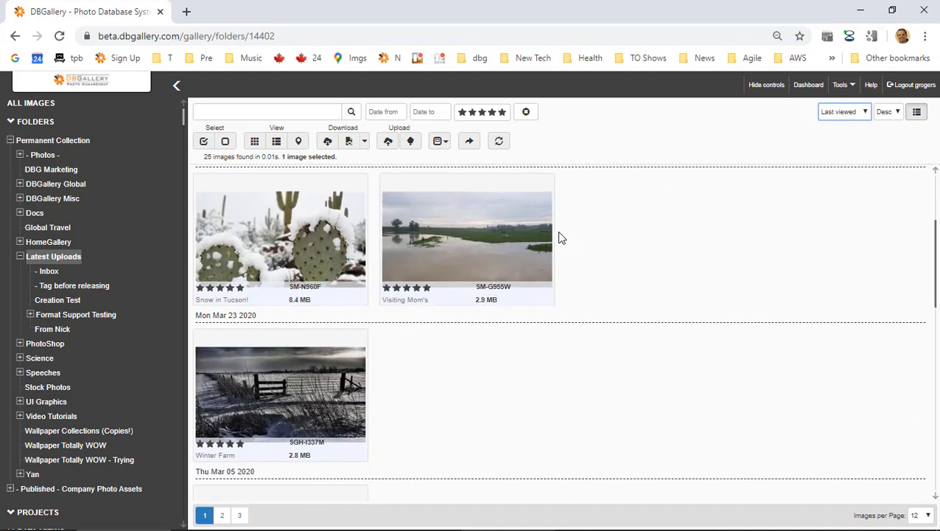
pyautogui.scroll(-4, 558, 238)
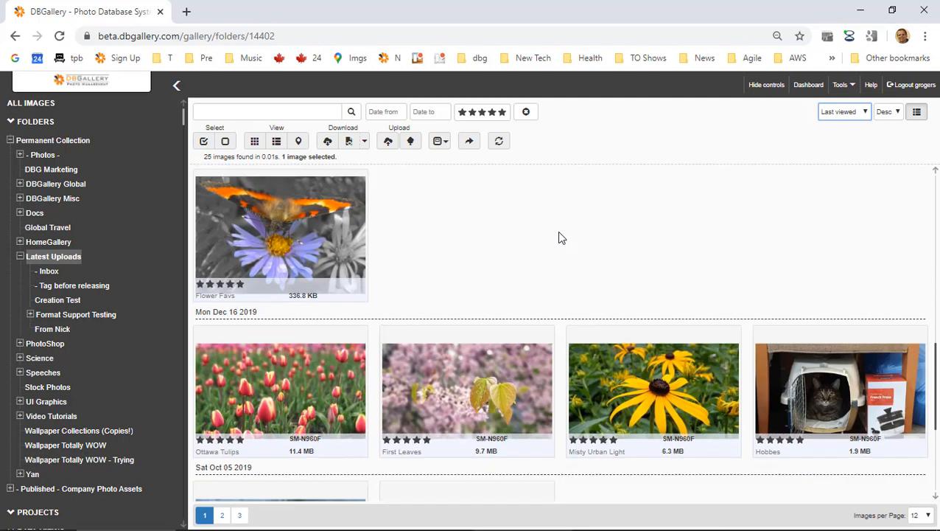
pyautogui.scroll(8, 559, 238)
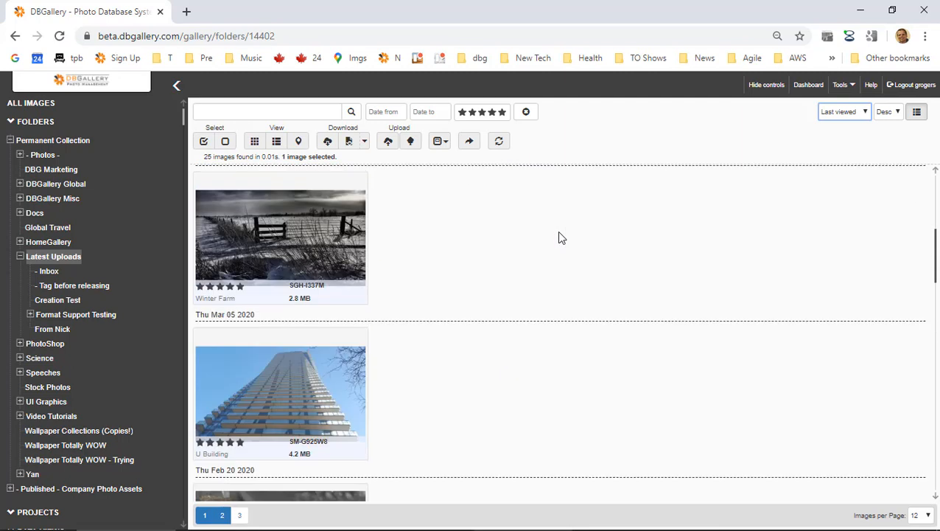
pyautogui.click(839, 114)
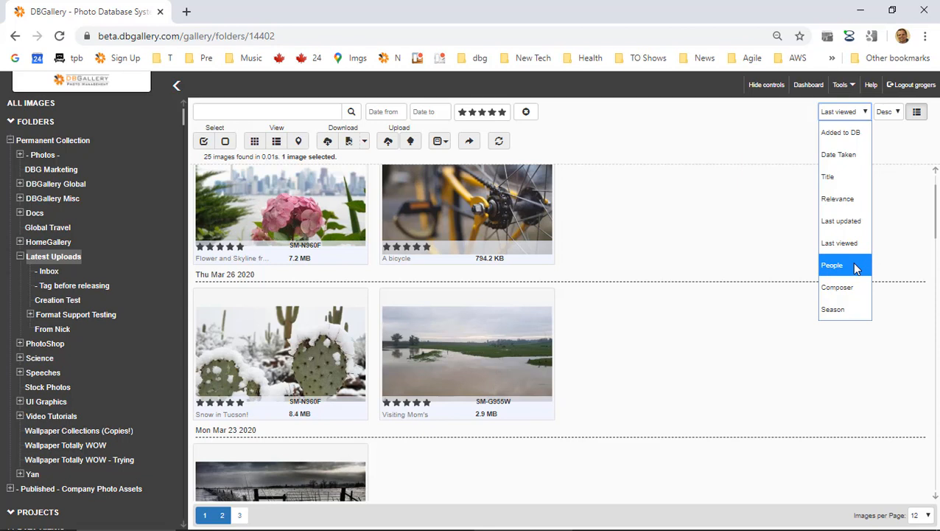
# Sort and group the images by Season, showing Summer and No data headings.
pyautogui.click(837, 311)
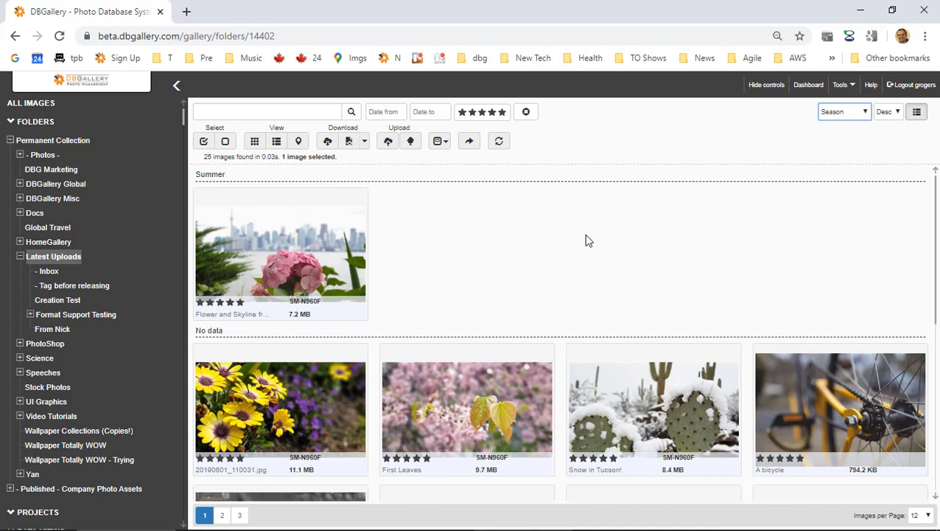
pyautogui.scroll(-4, 284, 211)
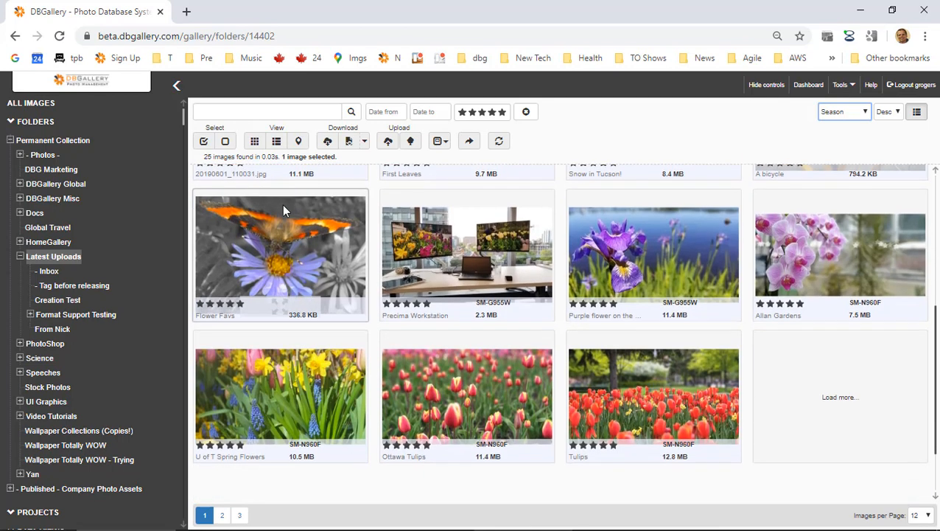
pyautogui.scroll(4, 284, 211)
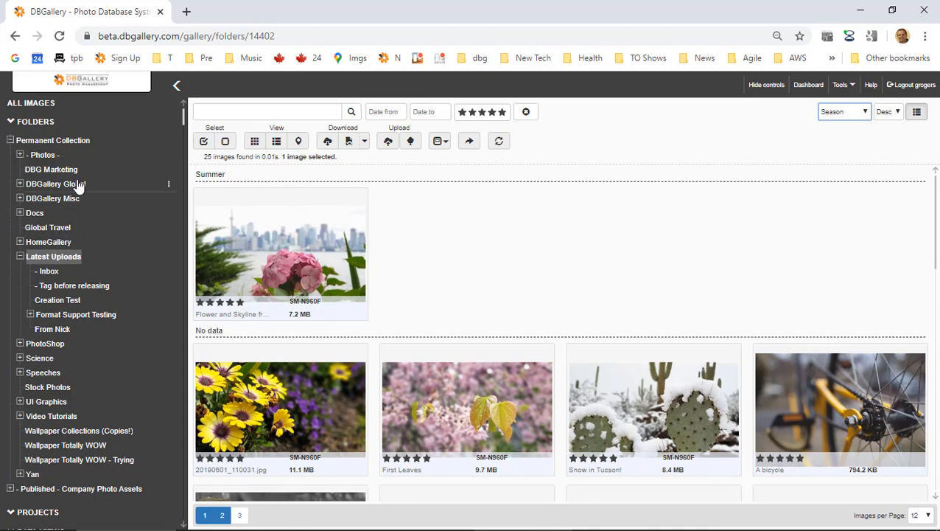
# Browse Wallpaper Totally WOW and Wallpaper Collections (Copies!), then return to Latest Uploads.
pyautogui.click(91, 447)
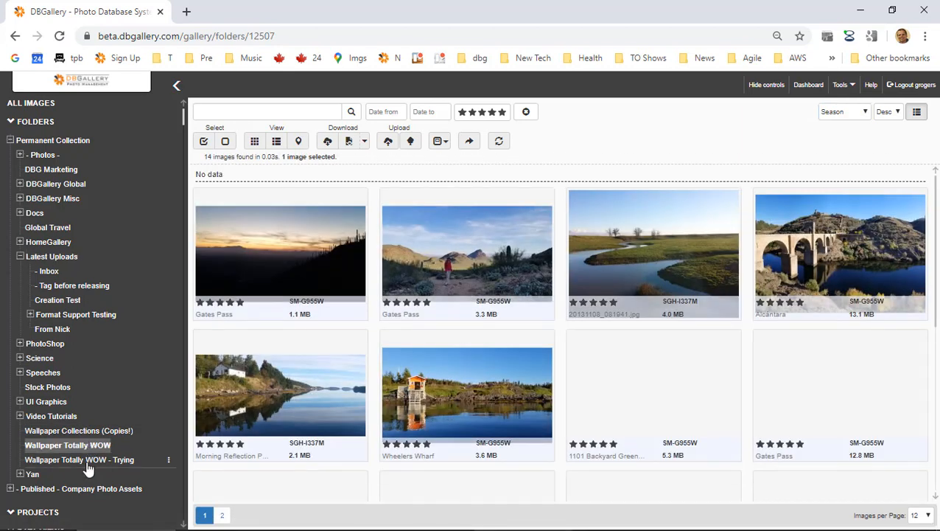
pyautogui.click(84, 432)
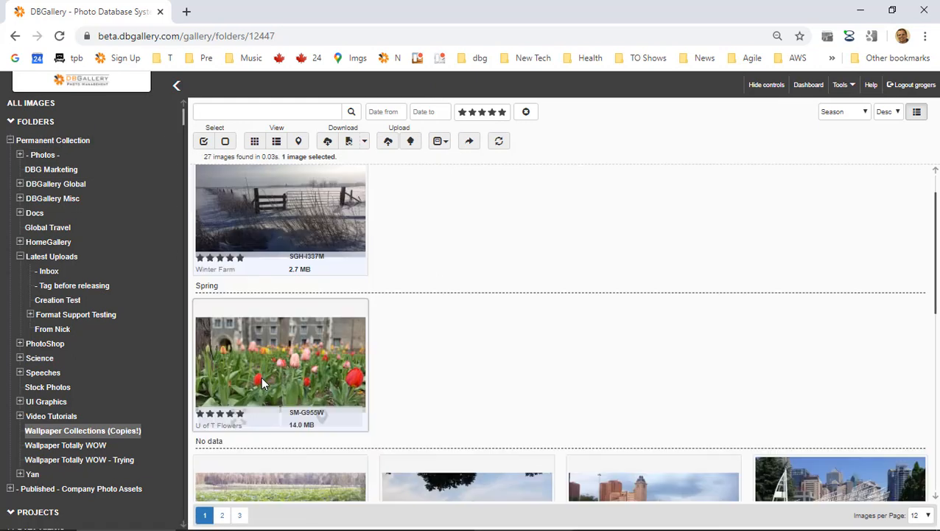
pyautogui.click(54, 258)
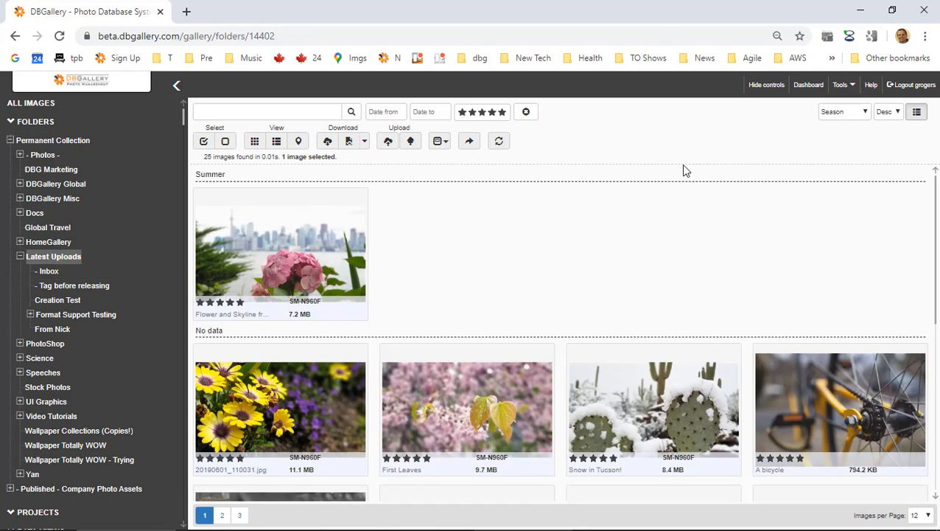
pyautogui.click(855, 120)
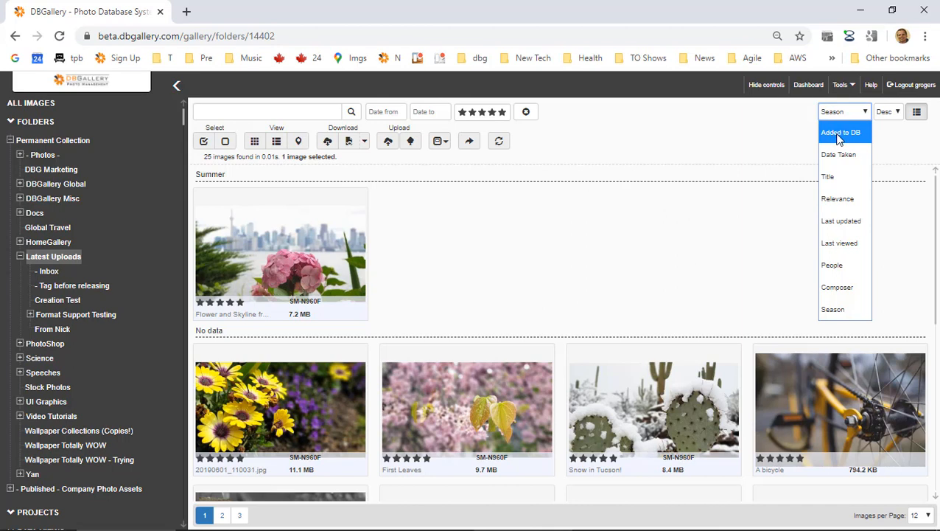
# Switch to Relevance, show All Images, and sort all 6,838 images by Added to DB.
pyautogui.click(845, 209)
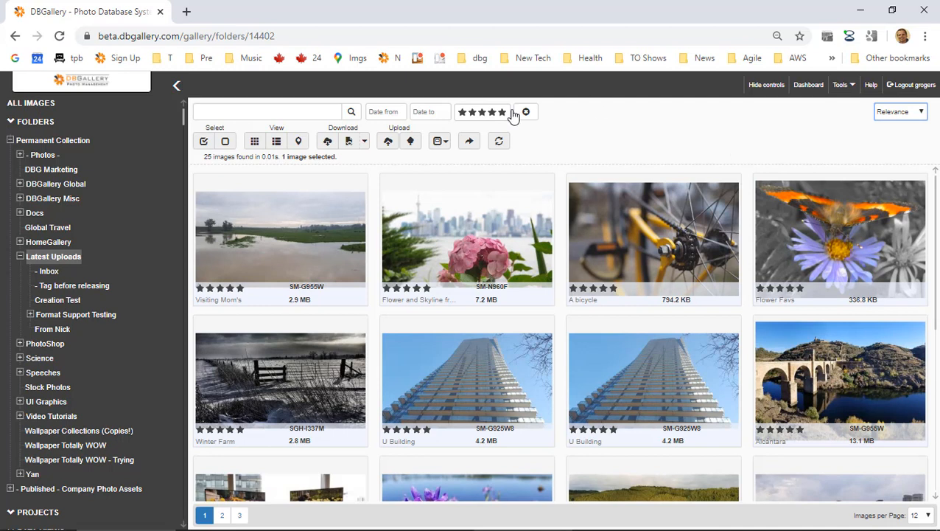
pyautogui.click(31, 103)
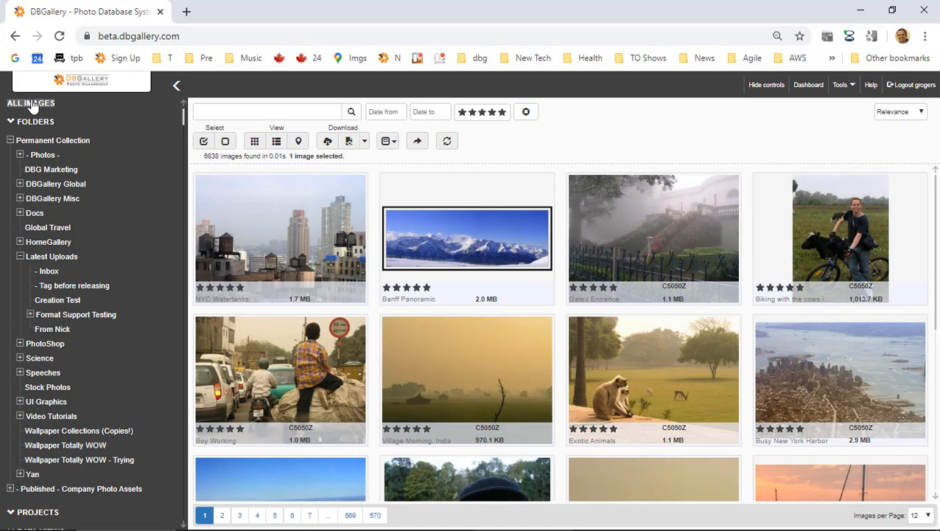
pyautogui.click(904, 113)
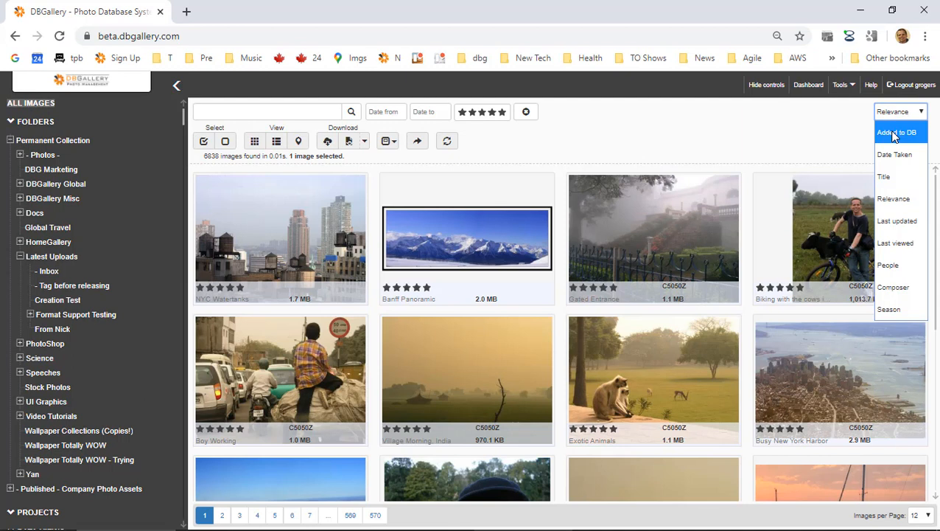
pyautogui.click(894, 134)
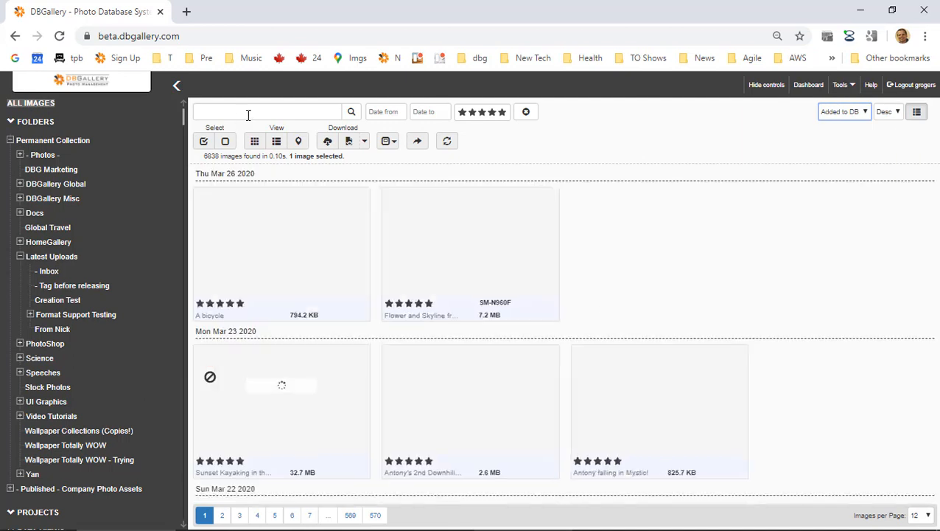
pyautogui.click(29, 105)
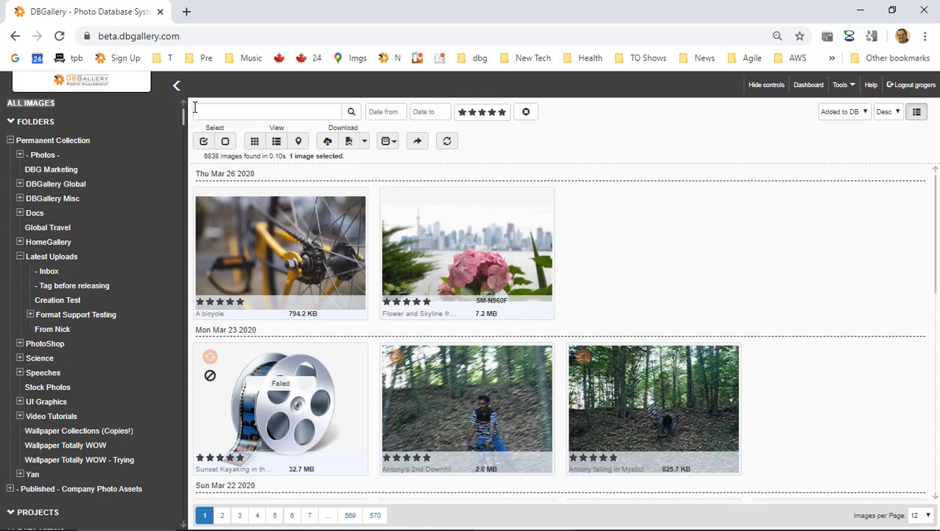
pyautogui.click(855, 118)
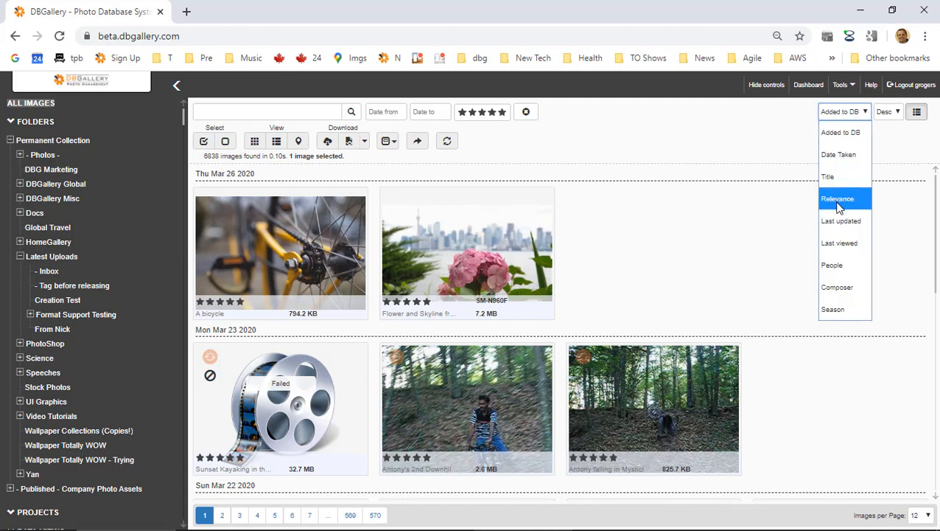
pyautogui.click(615, 254)
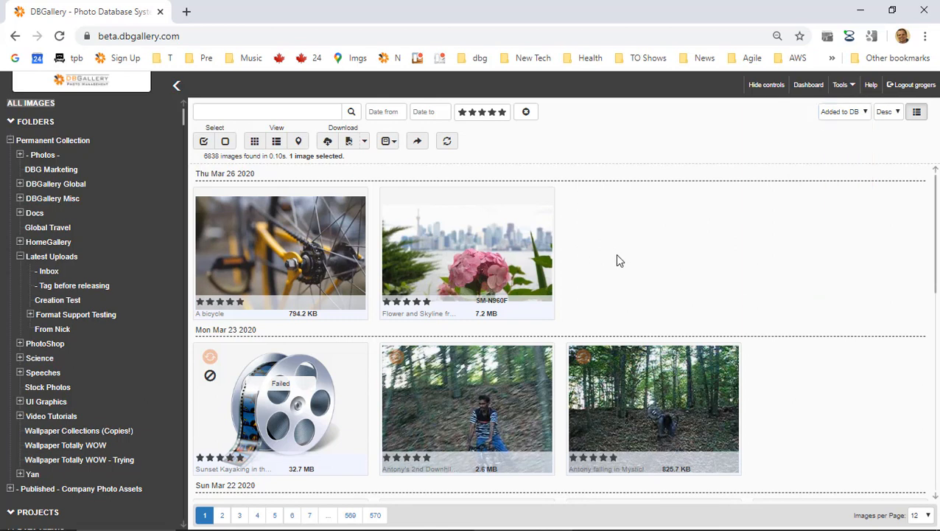
# Highlight the 'Advanced support for more photo formats' agenda line in Evernote, then return to DBGallery.
pyautogui.hotkey('alt', 'Tab')
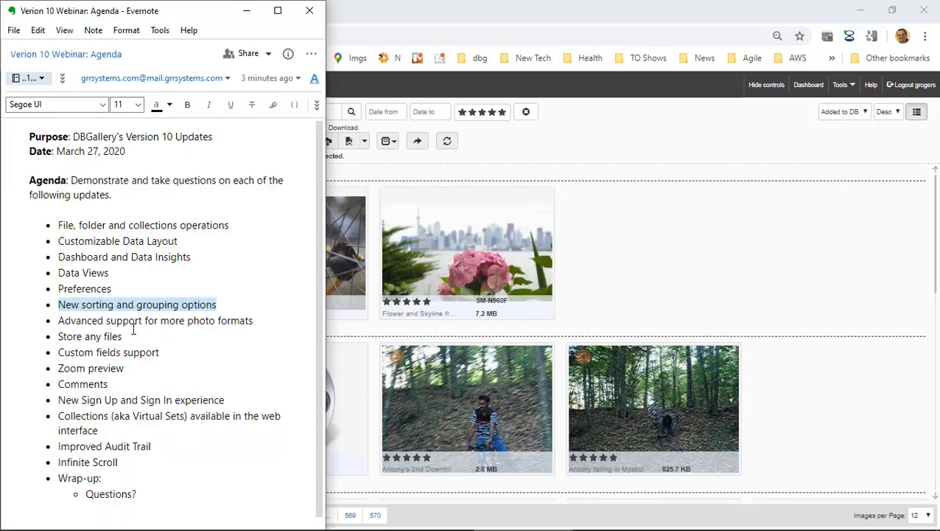
pyautogui.moveTo(75, 322); pyautogui.dragTo(231, 317)
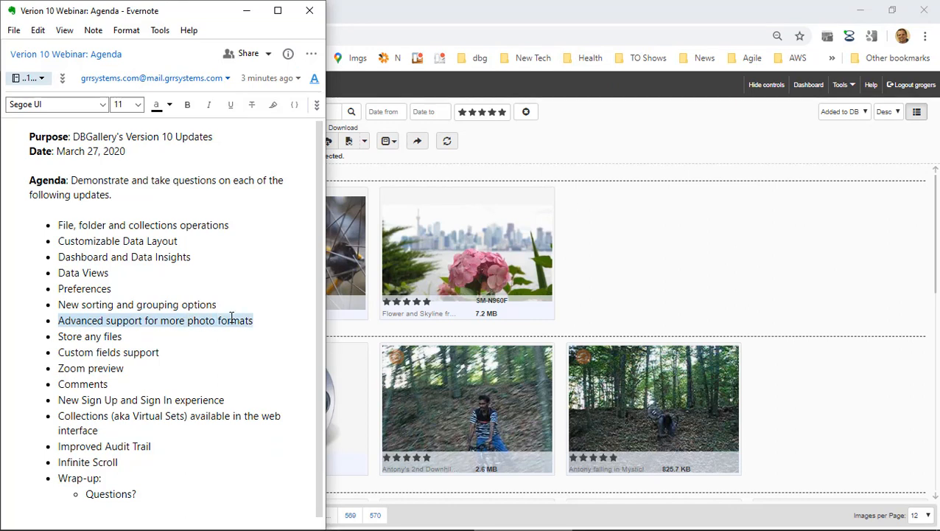
pyautogui.click(750, 231)
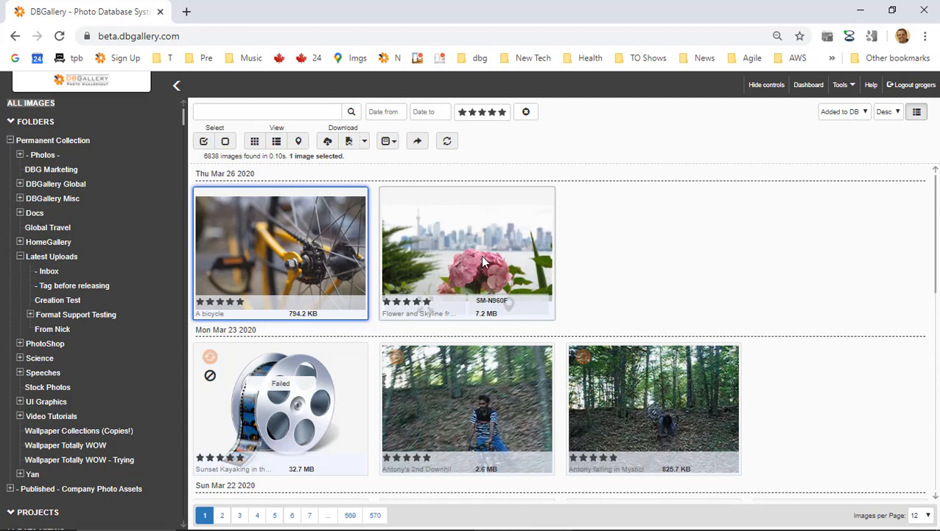
pyautogui.doubleClick(333, 234)
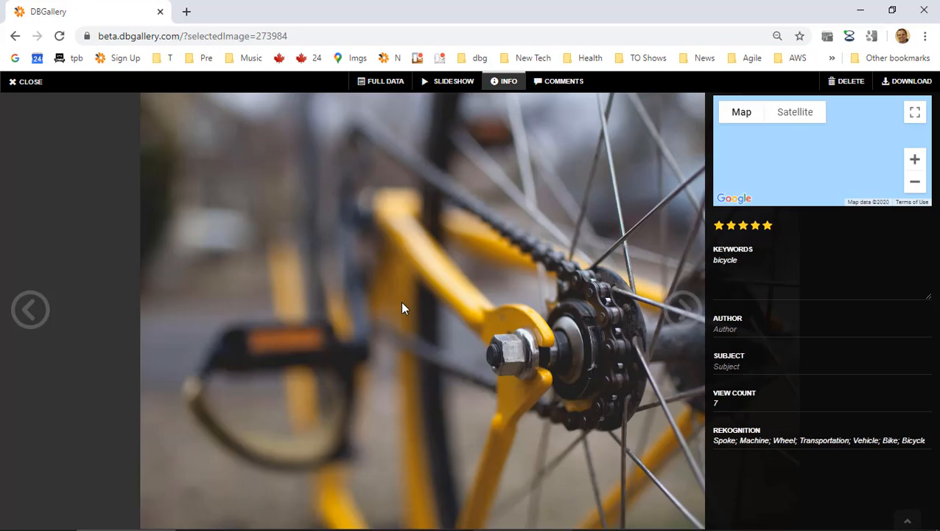
pyautogui.click(402, 302)
pyautogui.scroll(6, 401, 303)
pyautogui.moveTo(581, 393); pyautogui.dragTo(143, 192)
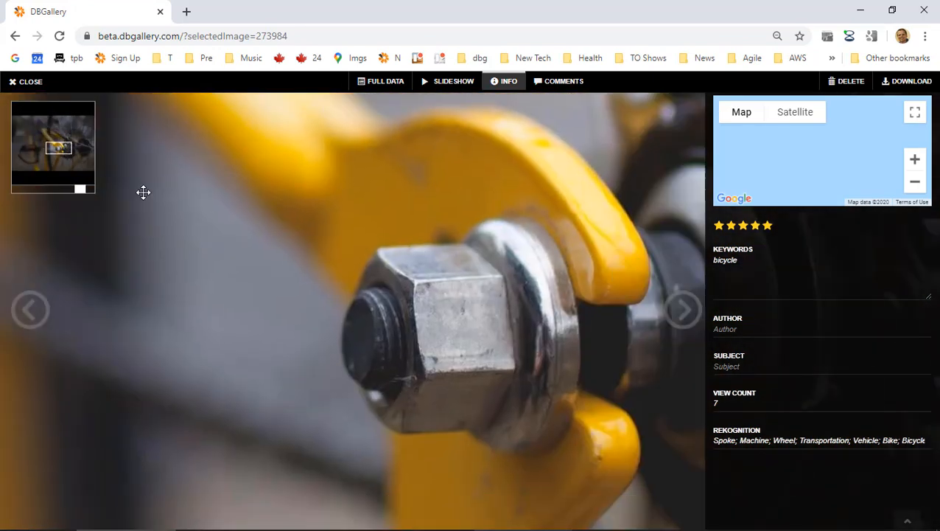
pyautogui.moveTo(387, 318); pyautogui.dragTo(147, 218)
pyautogui.moveTo(59, 147)
pyautogui.mouseDown()
pyautogui.moveTo(65, 164)
pyautogui.moveTo(62, 151)
pyautogui.mouseUp()
pyautogui.click(25, 85)
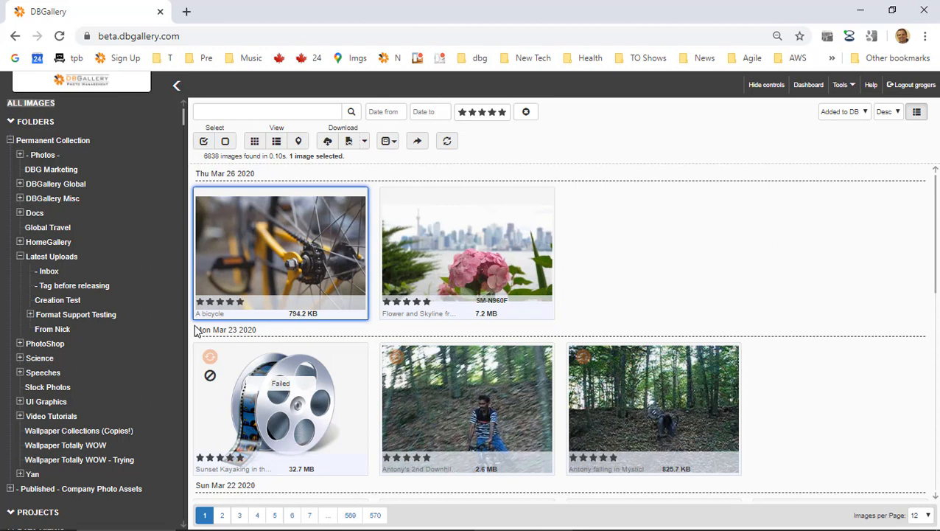
# Show the Format Support Testing Vector folder unfiltered and open the EPS Vector File.
pyautogui.click(31, 315)
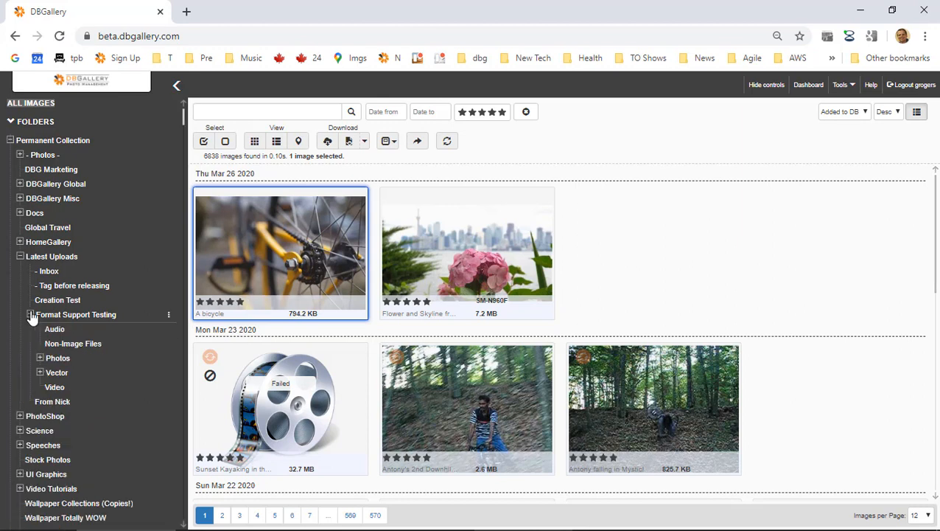
pyautogui.click(39, 358)
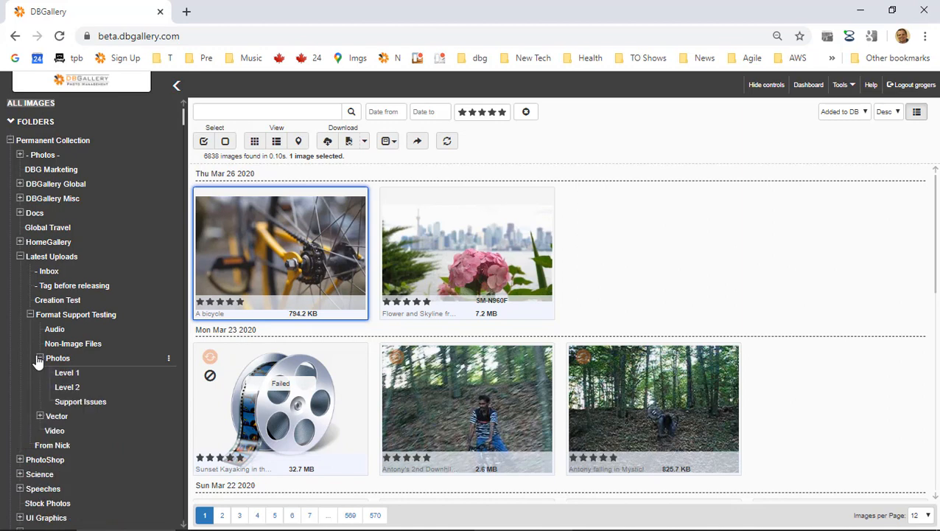
pyautogui.click(41, 417)
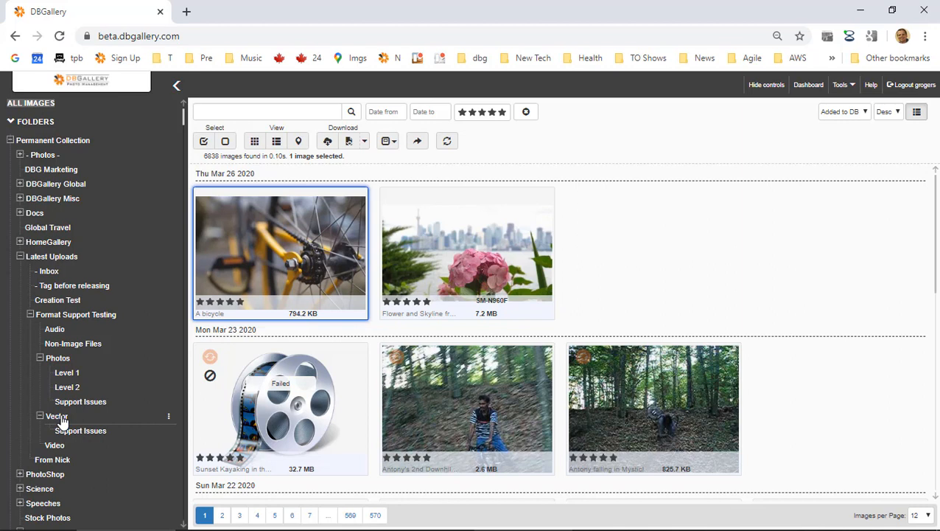
pyautogui.click(62, 418)
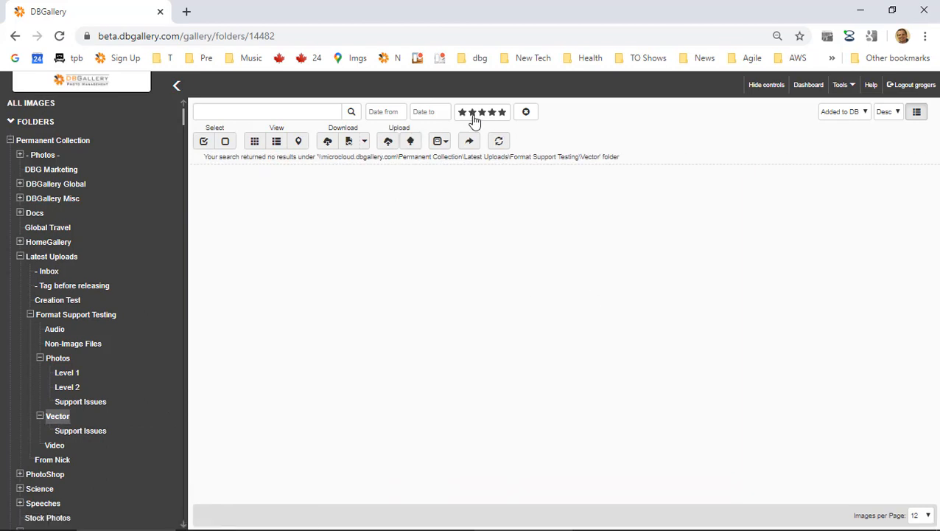
pyautogui.click(535, 118)
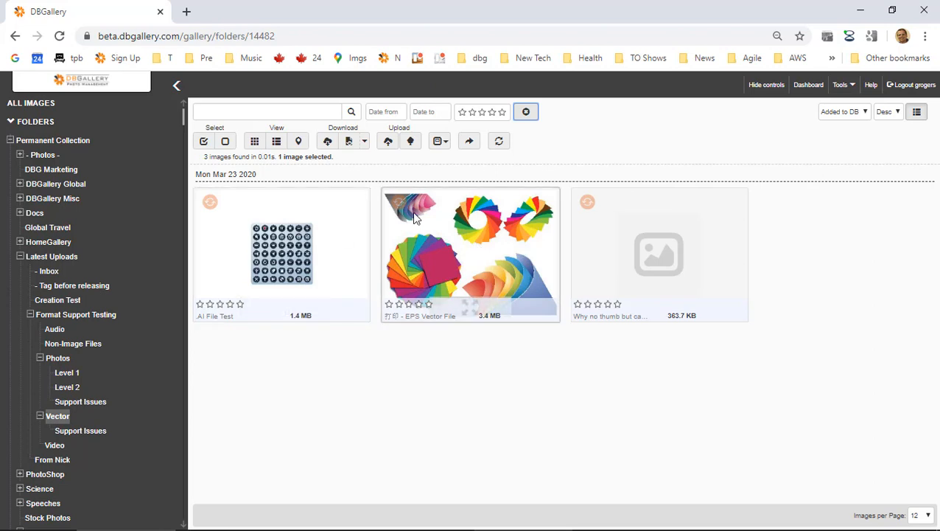
pyautogui.click(488, 234)
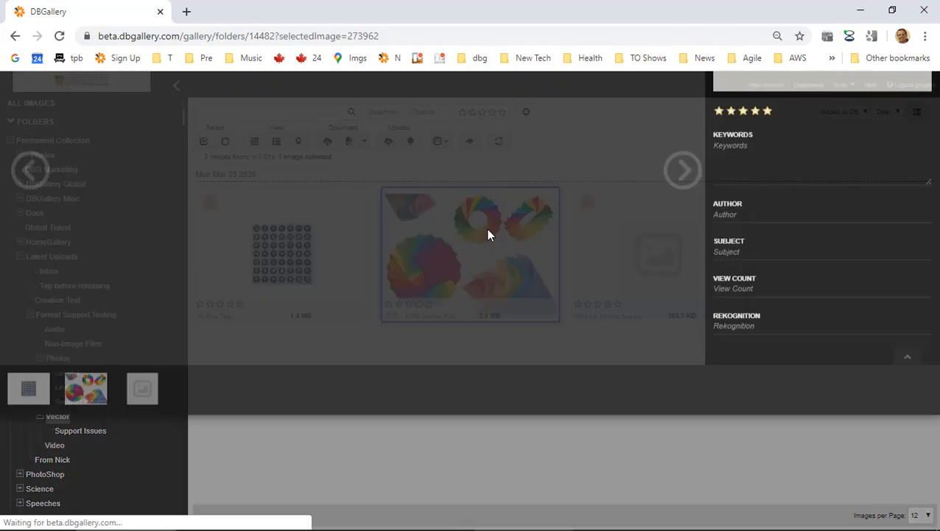
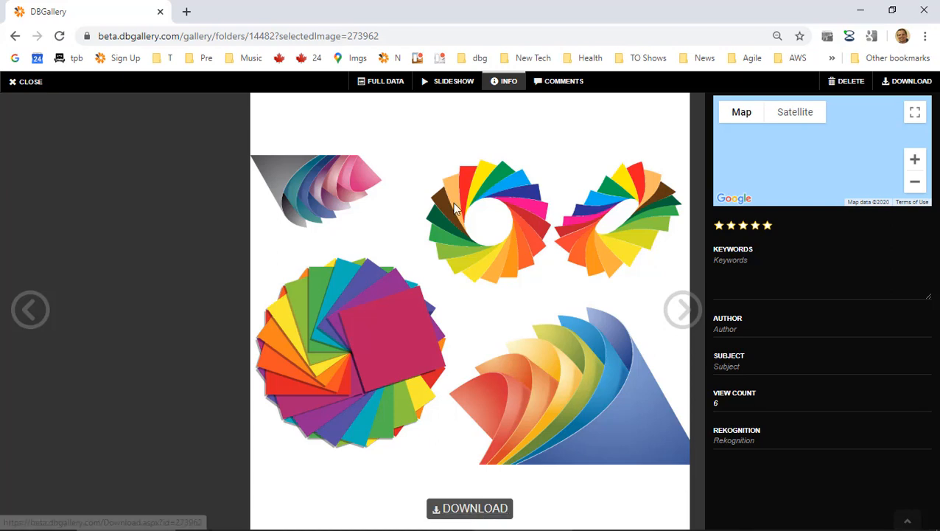
# Give the EPS image the keyword 'Demo File' and enter the author's name.
pyautogui.click(827, 261)
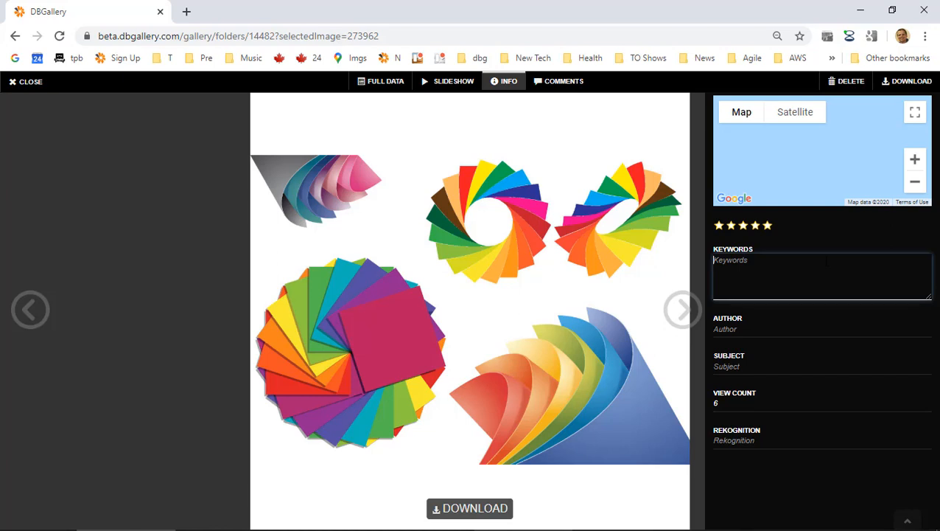
pyautogui.write('Demo')
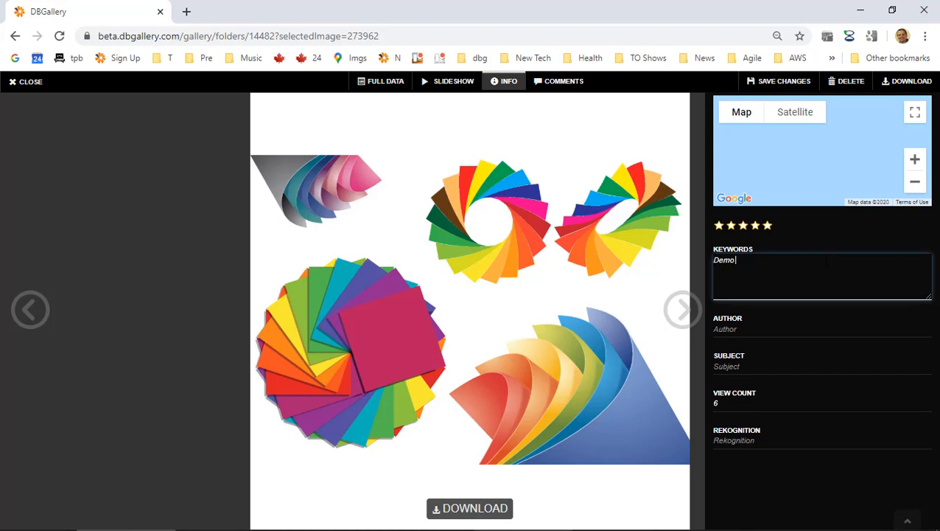
pyautogui.write(' File')
pyautogui.press('Tab')
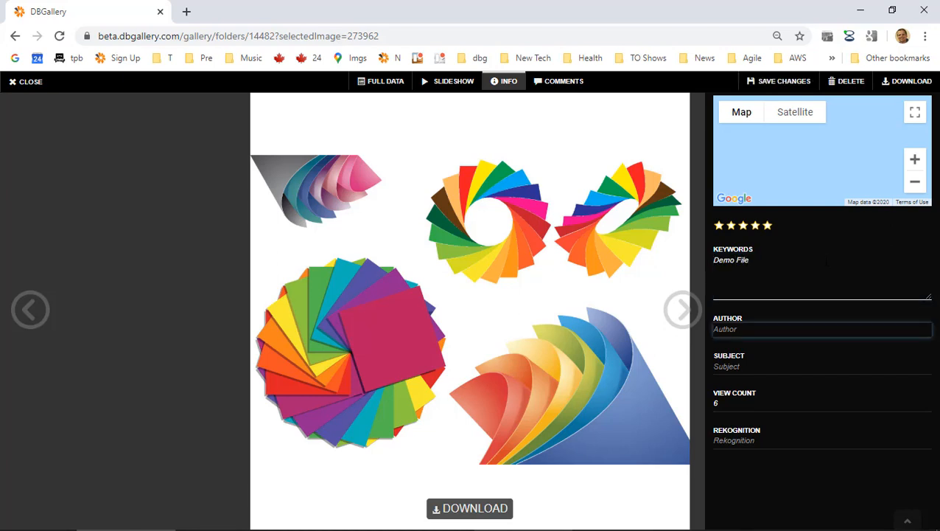
pyautogui.write('Glenn Rogers')
pyautogui.press('Tab')
pyautogui.press('Tab')
# Fill the image's Subject field with 'Digital Art'.
pyautogui.hotkey('shift', 'Tab')
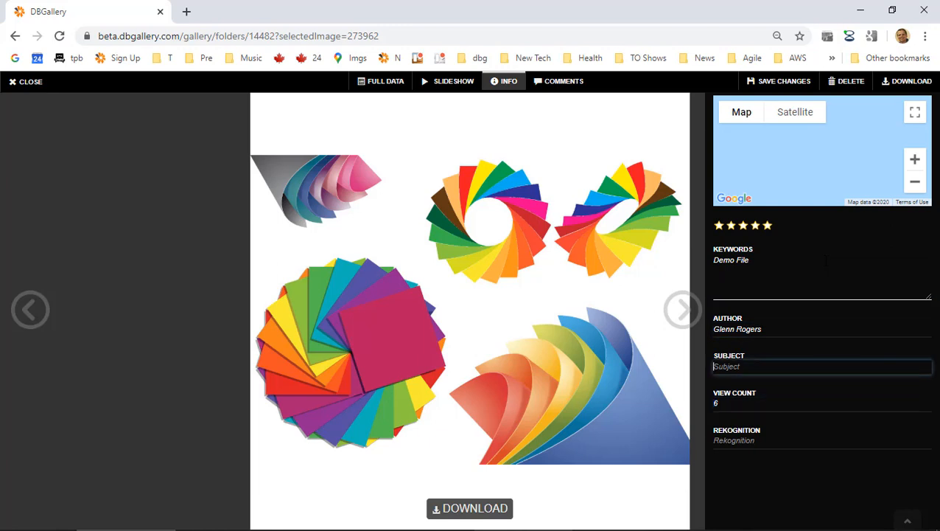
pyautogui.write('A')
pyautogui.press('BackSpace')
pyautogui.write('Digiti')
pyautogui.press('BackSpace')
pyautogui.write('al Art')
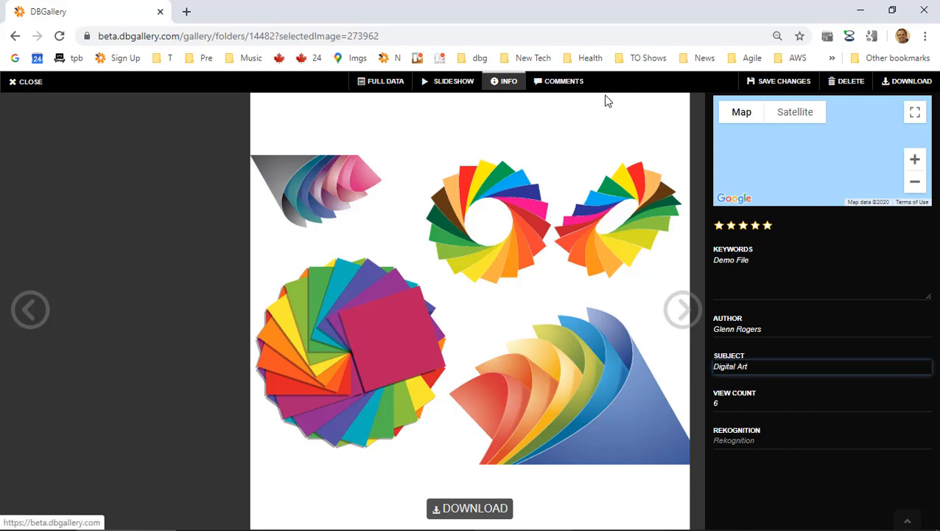
pyautogui.rightClick(782, 81)
pyautogui.click(504, 163)
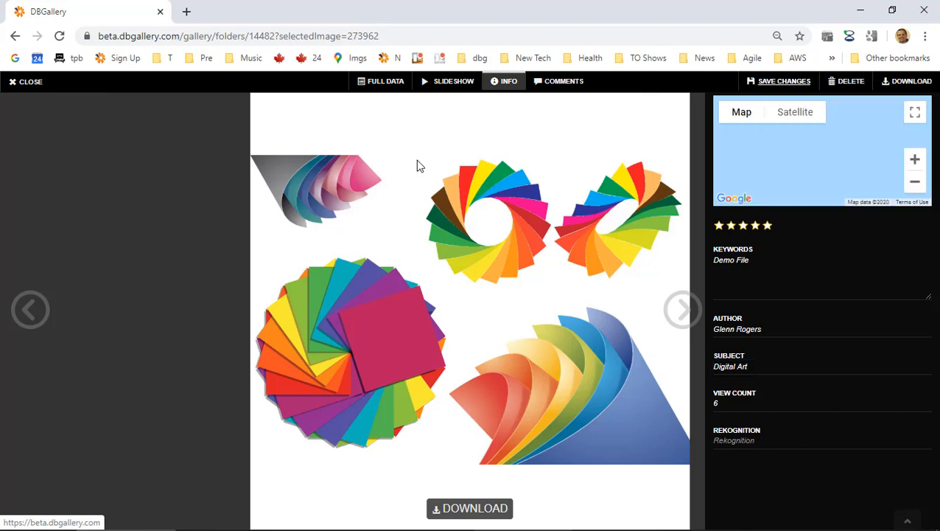
# Save the metadata edits, close the viewer, and search the Vector folder for 'art'.
pyautogui.click(782, 81)
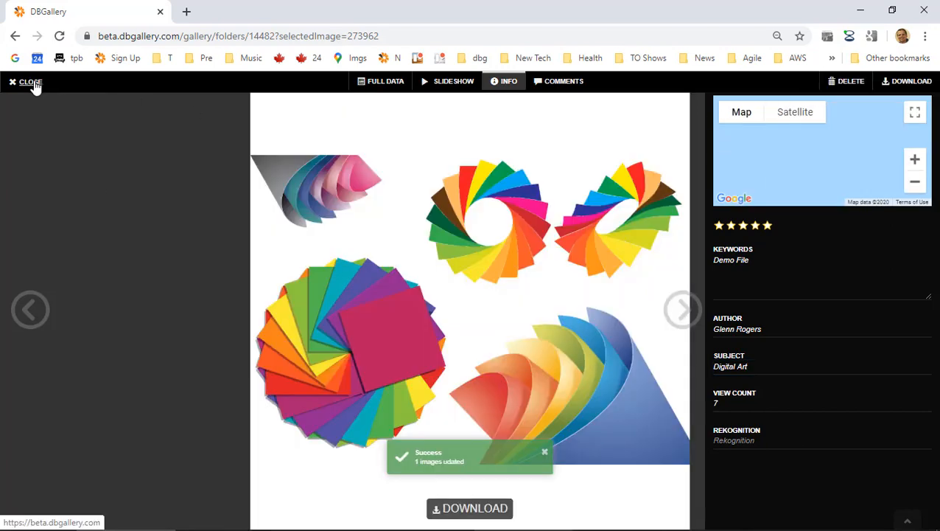
pyautogui.click(32, 82)
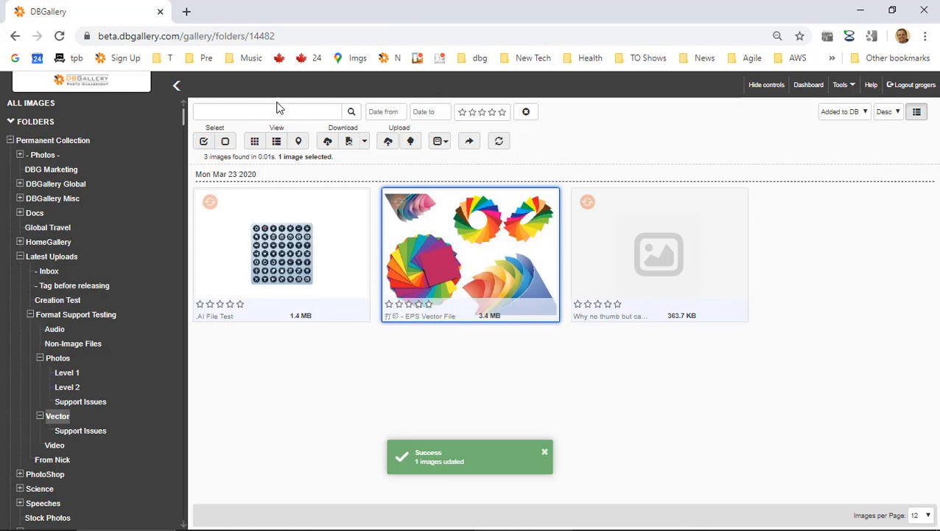
pyautogui.click(326, 113)
pyautogui.write('art')
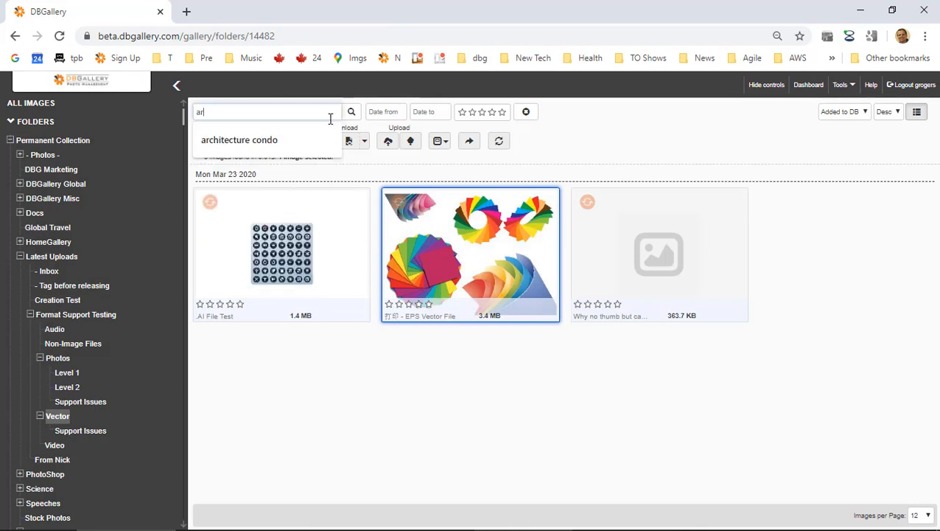
pyautogui.press('Return')
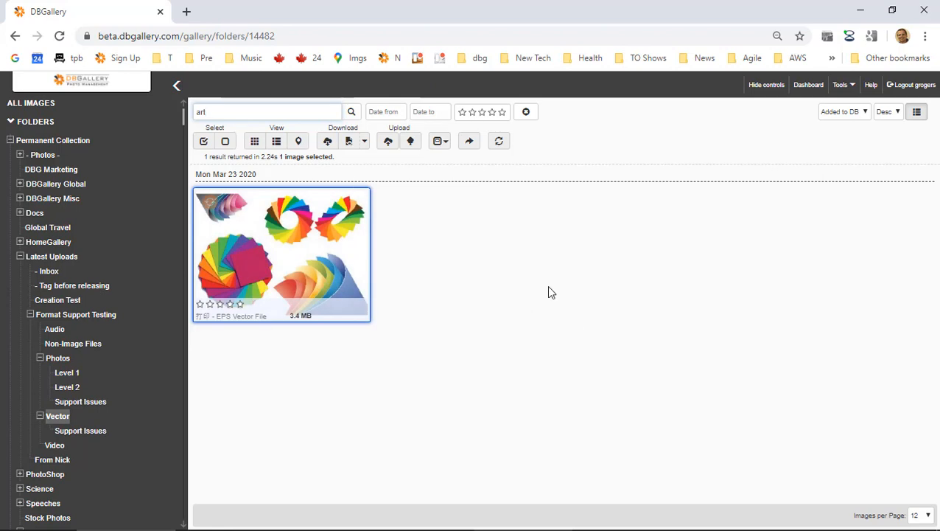
pyautogui.moveTo(226, 116); pyautogui.dragTo(145, 111)
pyautogui.moveTo(315, 265)
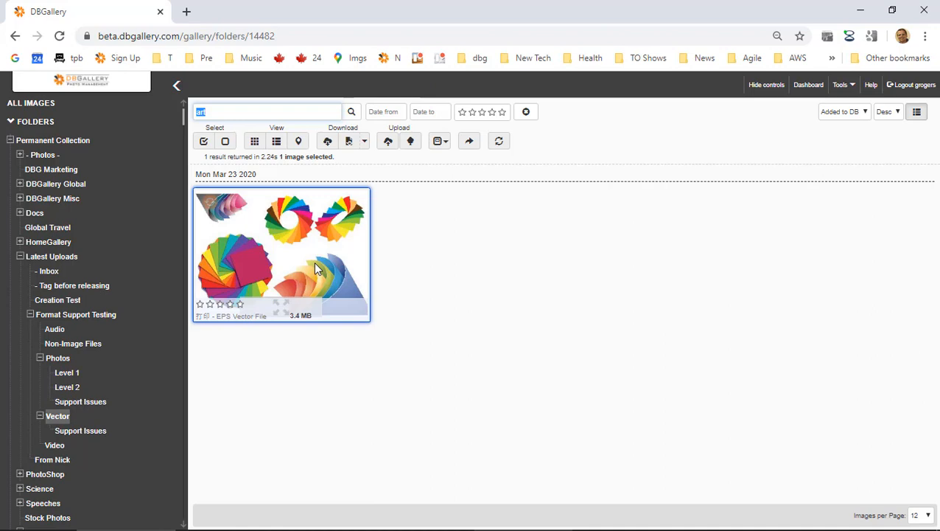
# Show the Level 2 photos folder without the search filter and browse its 10 CR2, ARW, jp2, PCD images.
pyautogui.click(68, 388)
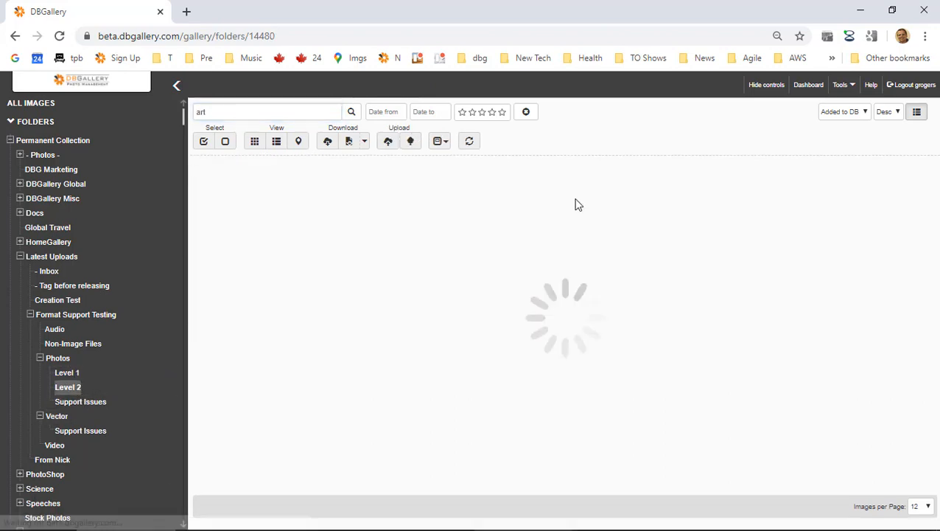
pyautogui.click(526, 113)
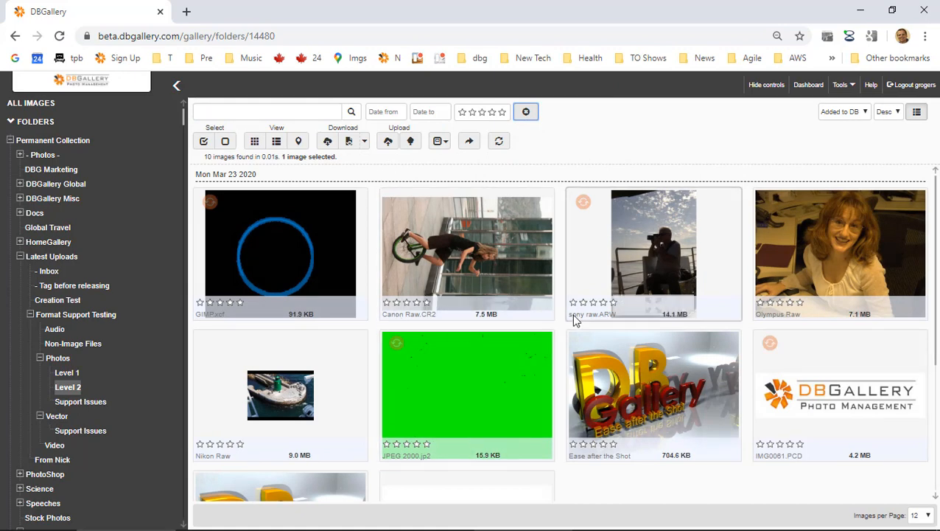
pyautogui.scroll(-3, 574, 319)
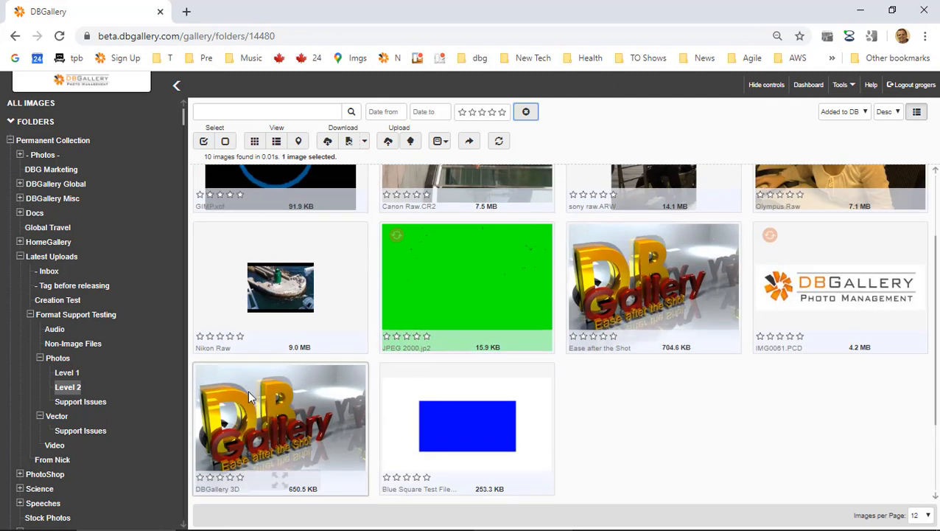
pyautogui.scroll(1, 302, 316)
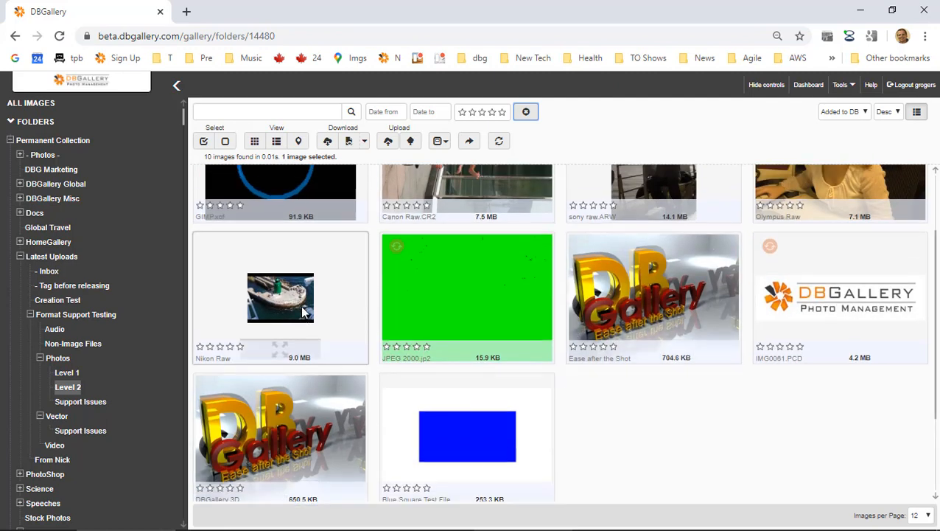
pyautogui.scroll(-3, 237, 426)
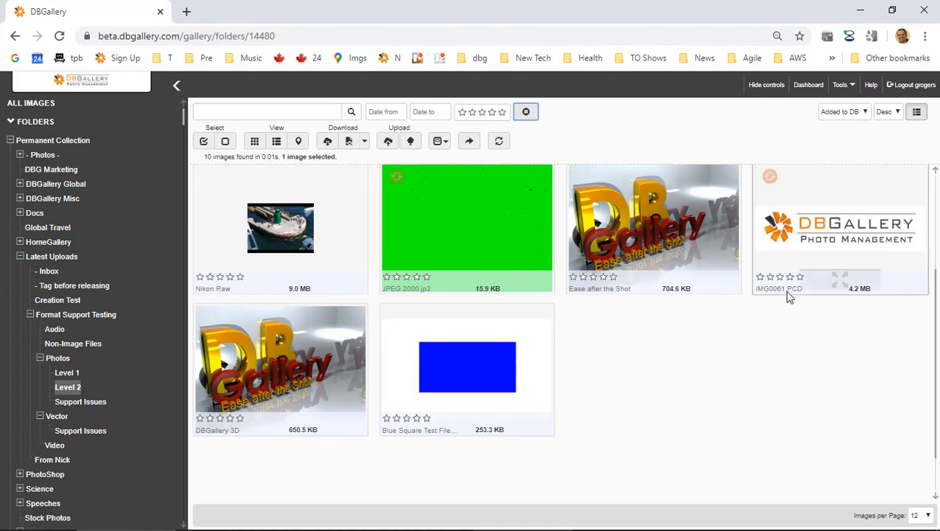
pyautogui.scroll(3, 784, 291)
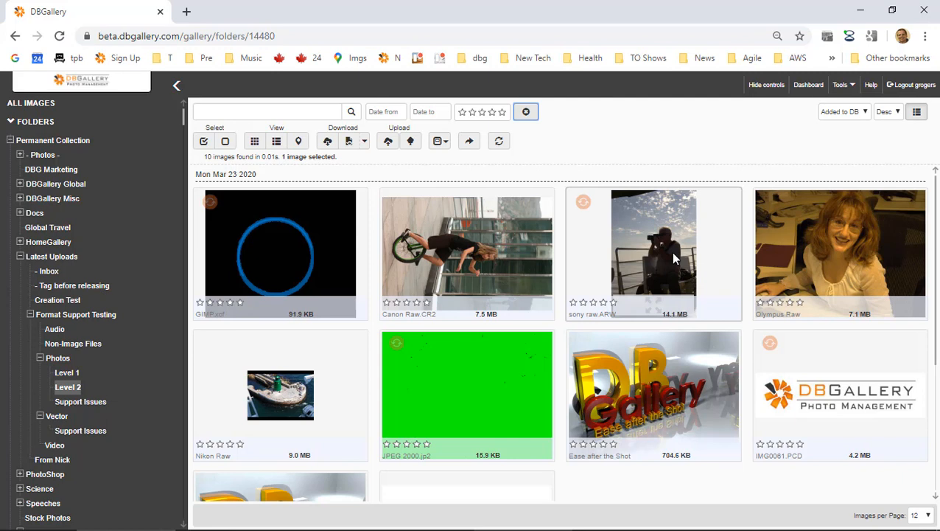
# Highlight the storing-files agenda item in Evernote, then bring DBGallery back to the front.
pyautogui.hotkey('alt', 'Tab')
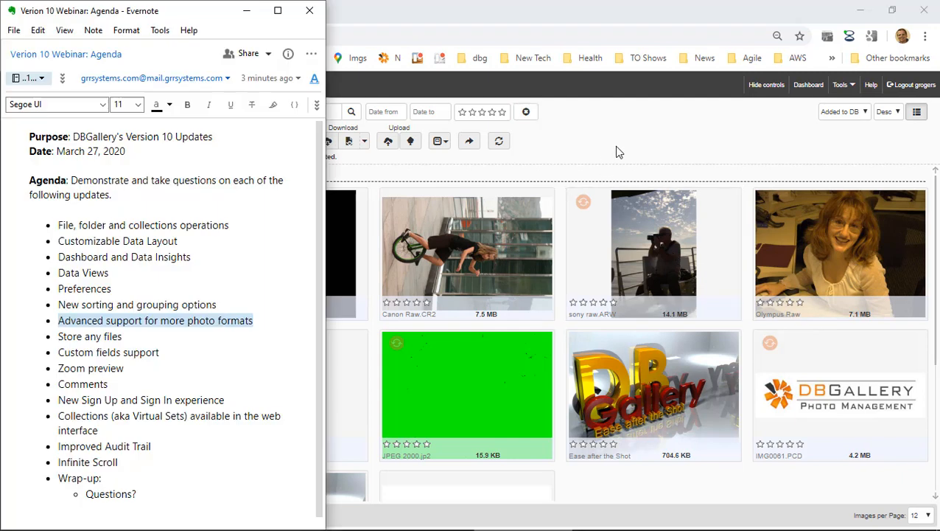
pyautogui.moveTo(58, 337); pyautogui.dragTo(121, 337)
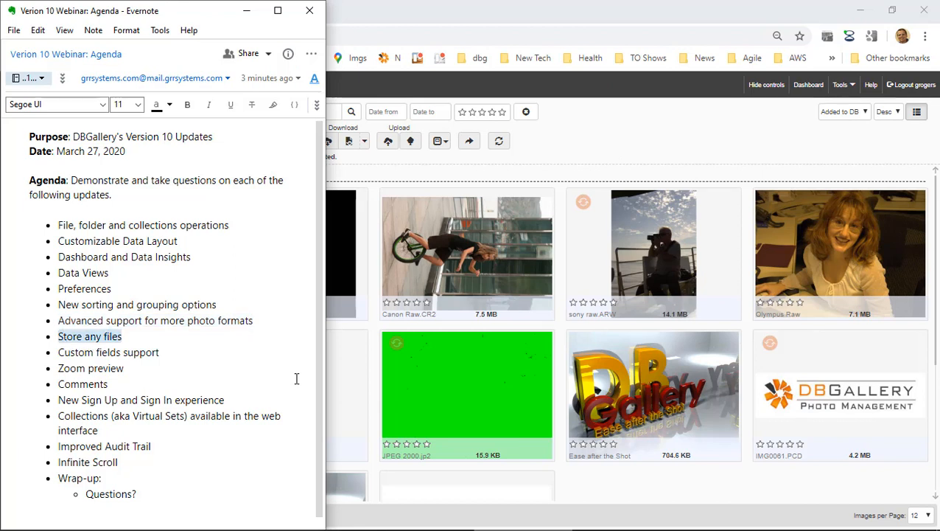
pyautogui.click(587, 140)
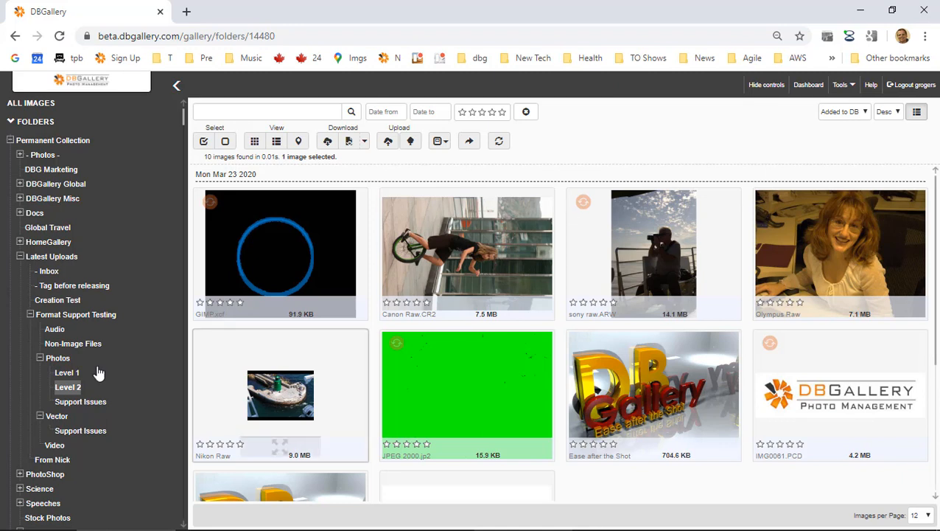
# Search Latest Uploads for 'word' and open the single DOCX result in the viewer.
pyautogui.click(61, 259)
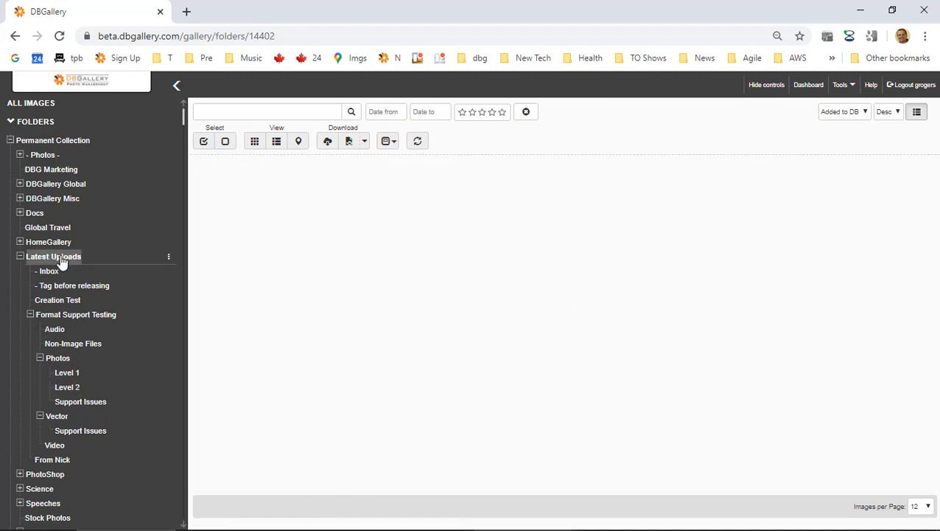
pyautogui.click(277, 108)
pyautogui.write('word')
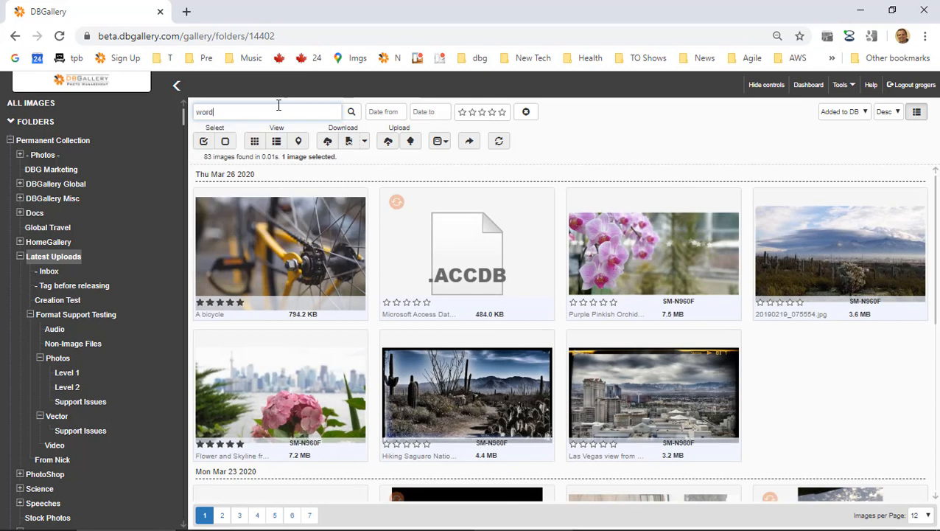
pyautogui.press('Return')
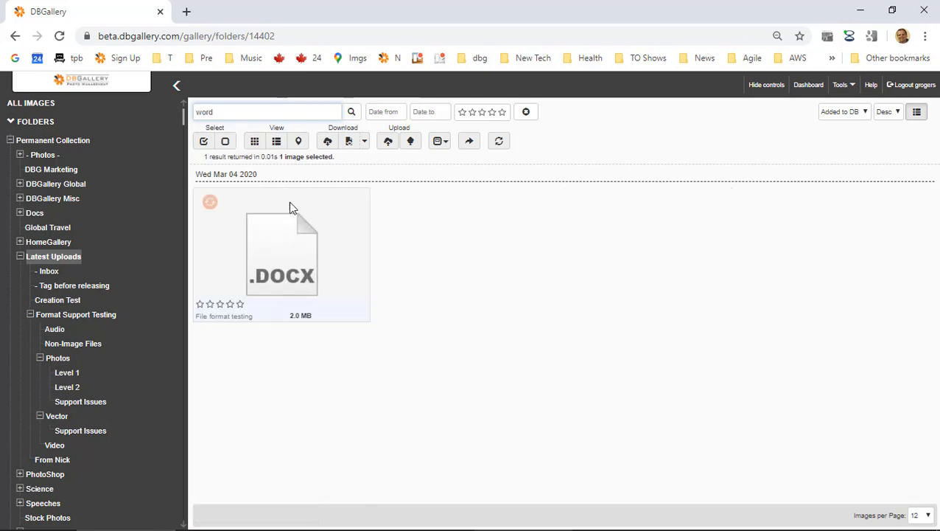
pyautogui.click(313, 272)
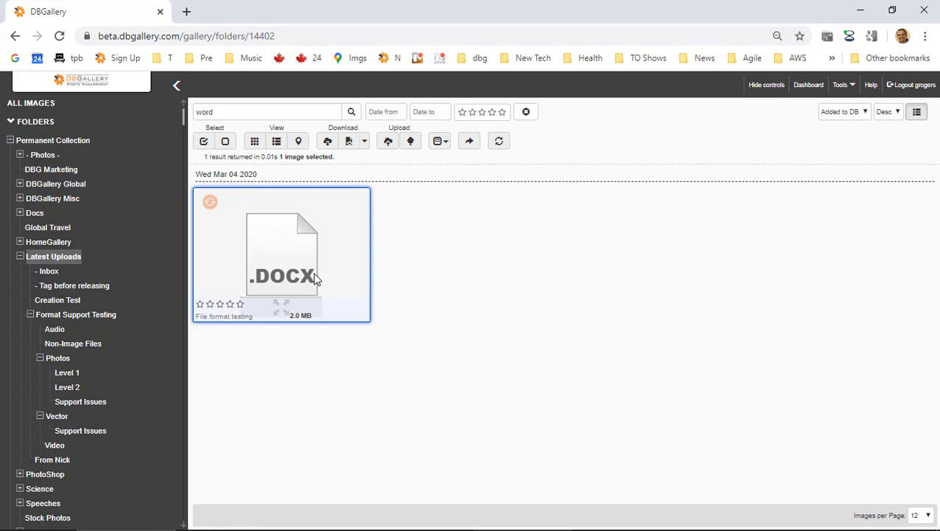
pyautogui.doubleClick(313, 272)
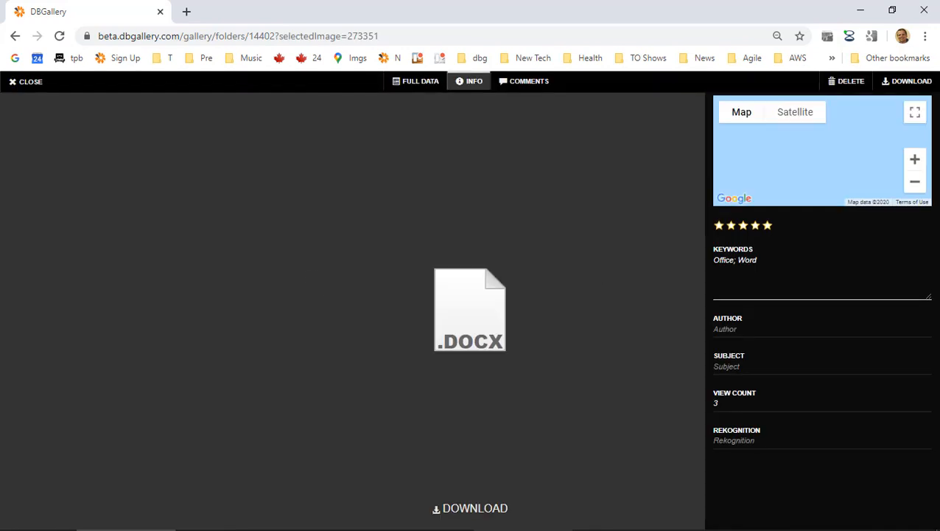
# Set the DOCX file's Subject to 'Document' and save the change.
pyautogui.click(768, 325)
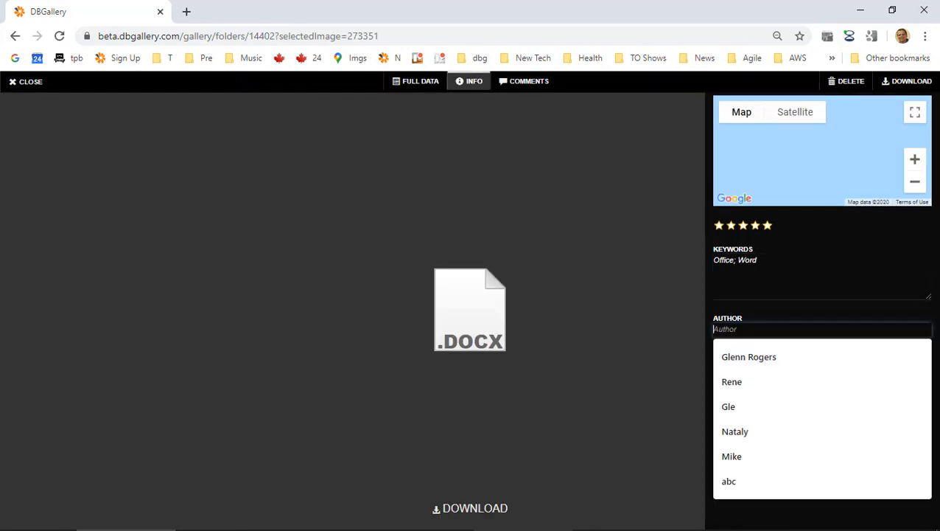
pyautogui.click(770, 367)
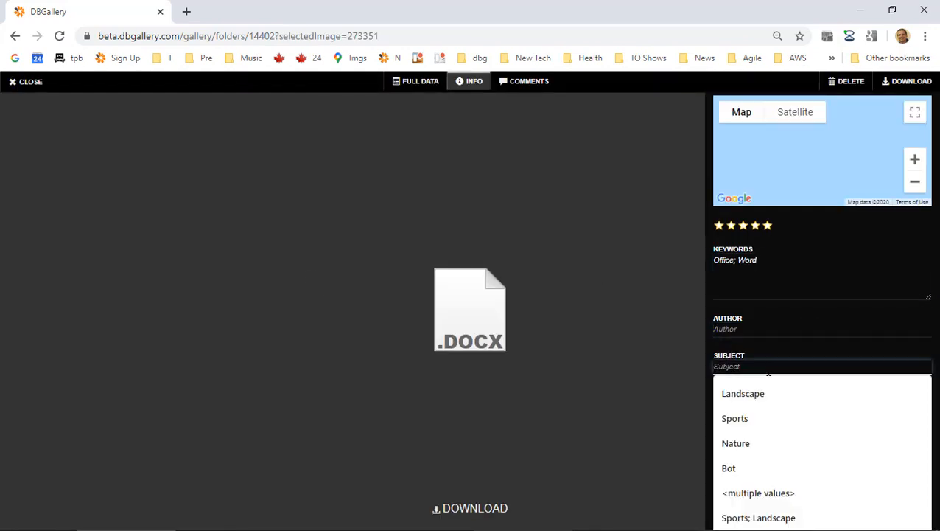
pyautogui.write('Document')
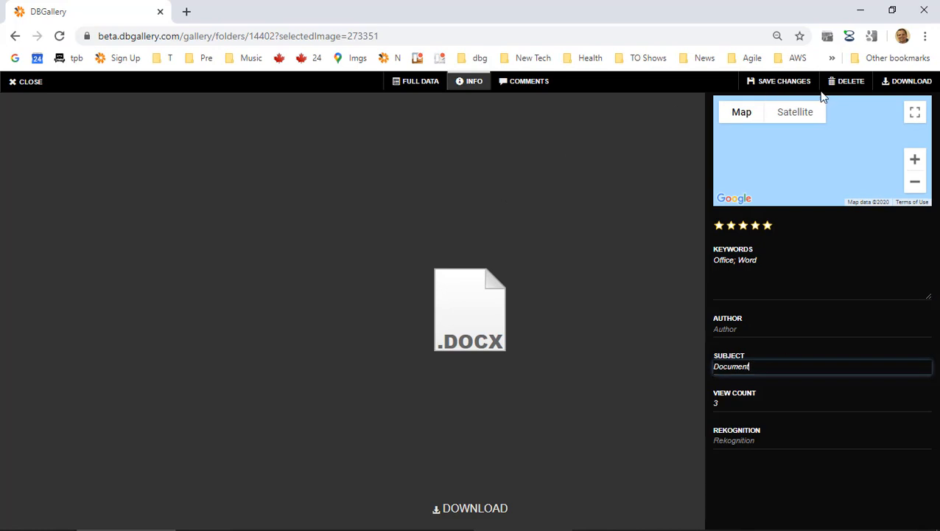
pyautogui.click(782, 81)
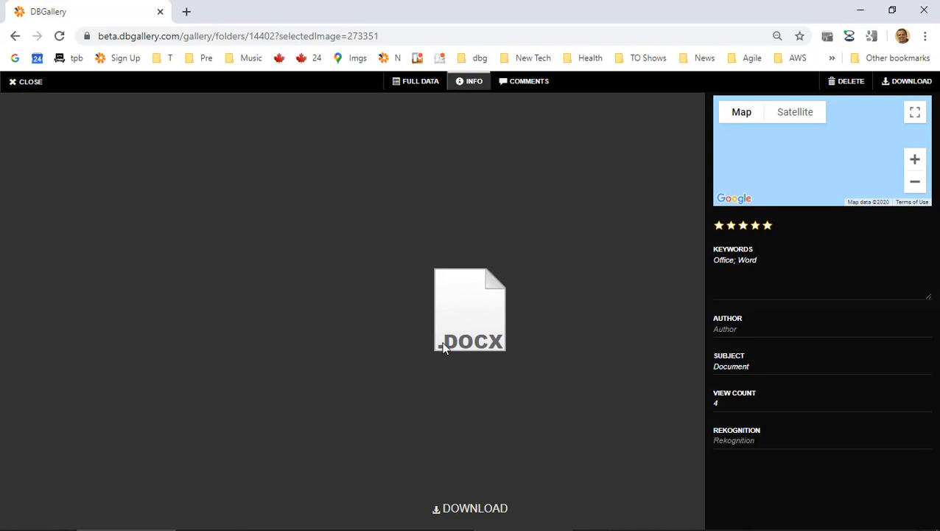
# Download Aha.io Backup.docx, open it in Word, then close Word.
pyautogui.click(473, 508)
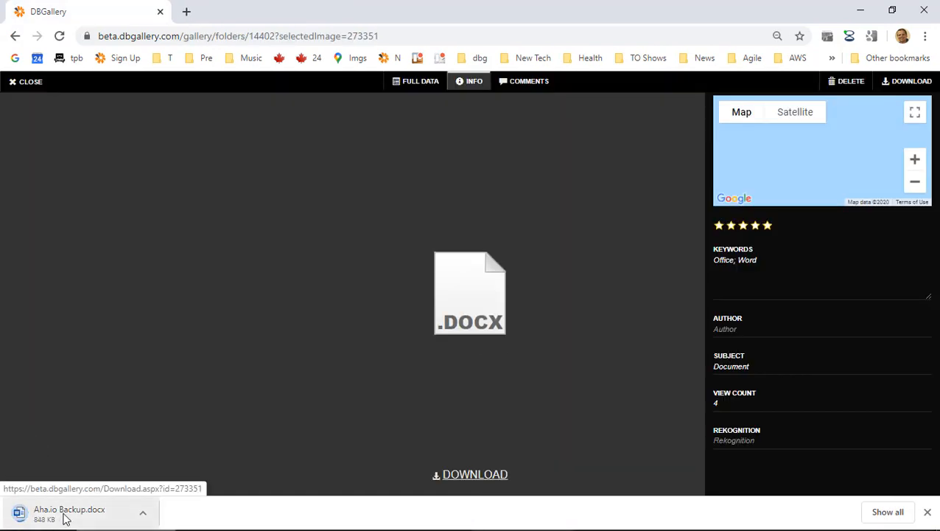
pyautogui.click(65, 519)
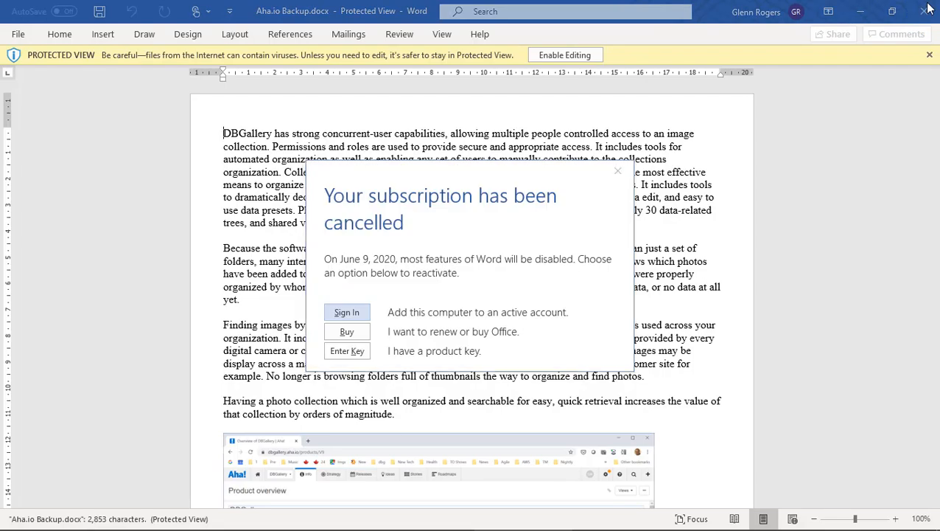
pyautogui.click(618, 170)
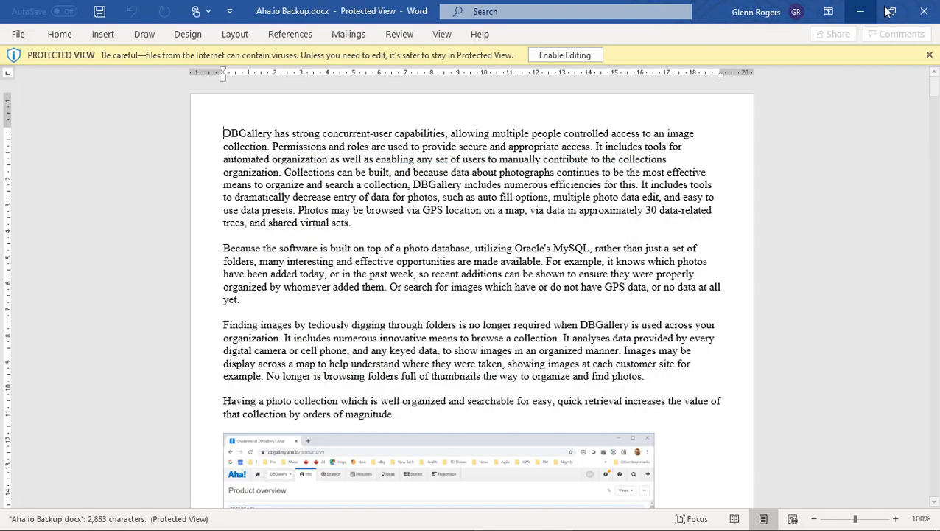
pyautogui.click(925, 10)
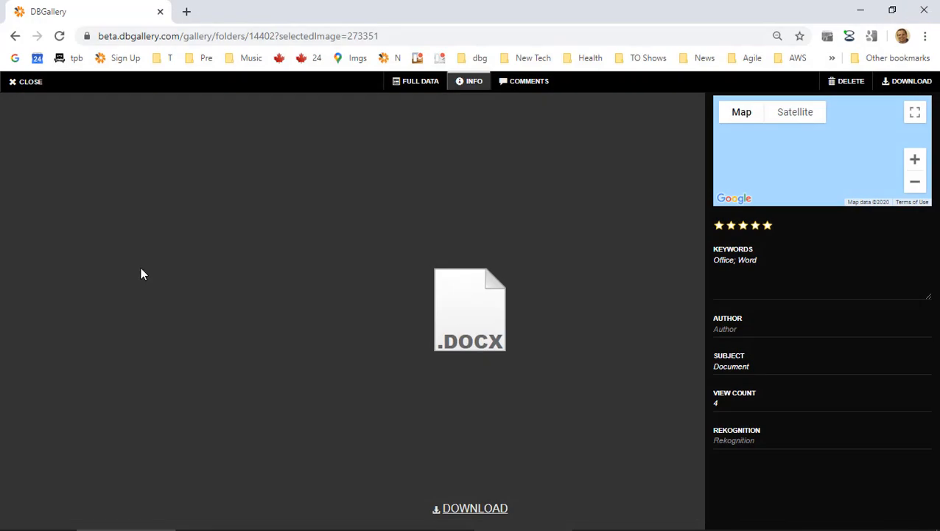
# Close the file viewer and change the gallery search term from 'word' to 'office'.
pyautogui.click(32, 86)
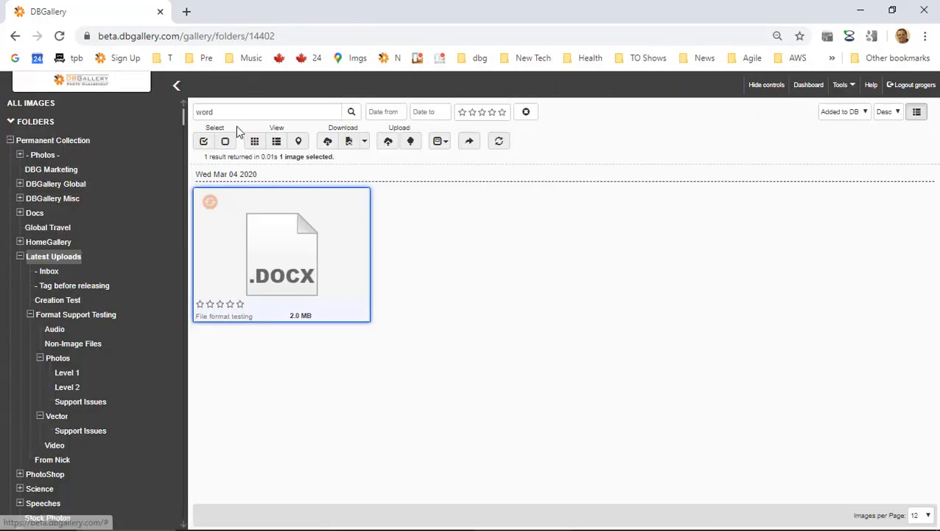
pyautogui.write('xd')
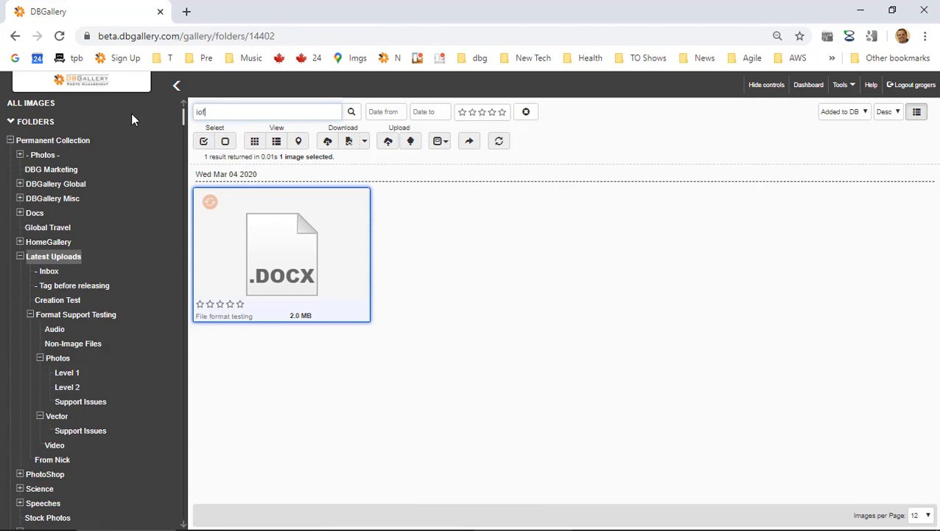
pyautogui.press('BackSpace')
pyautogui.press('BackSpace')
pyautogui.write('office')
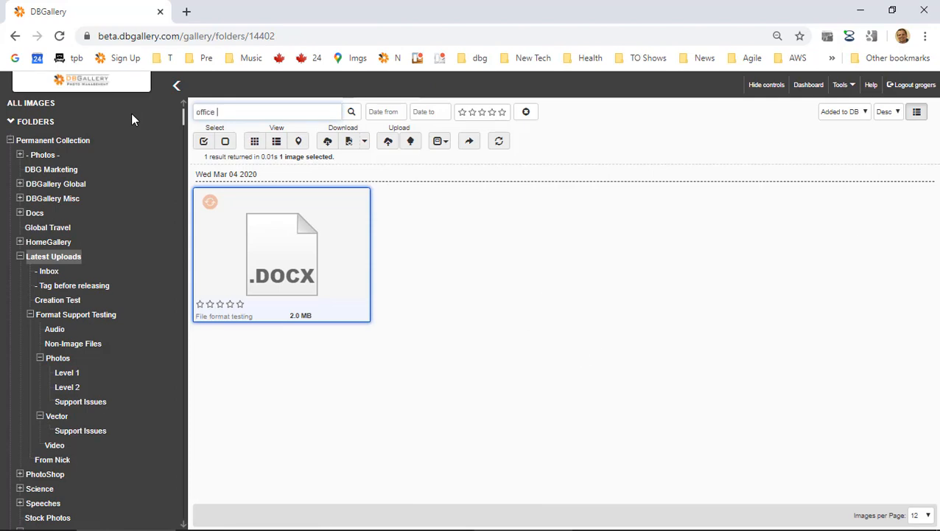
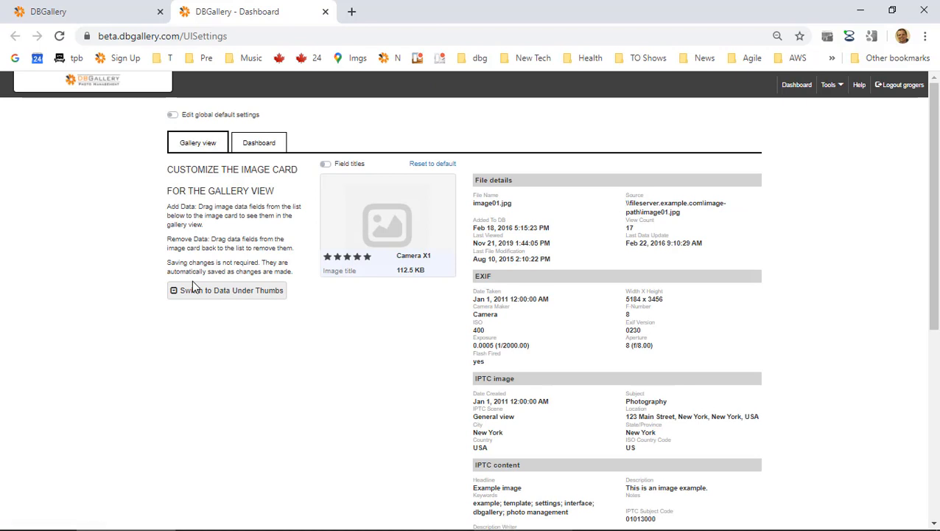
# Put card data beneath thumbnails, add Season to the image card, and enable global default editing.
pyautogui.click(247, 292)
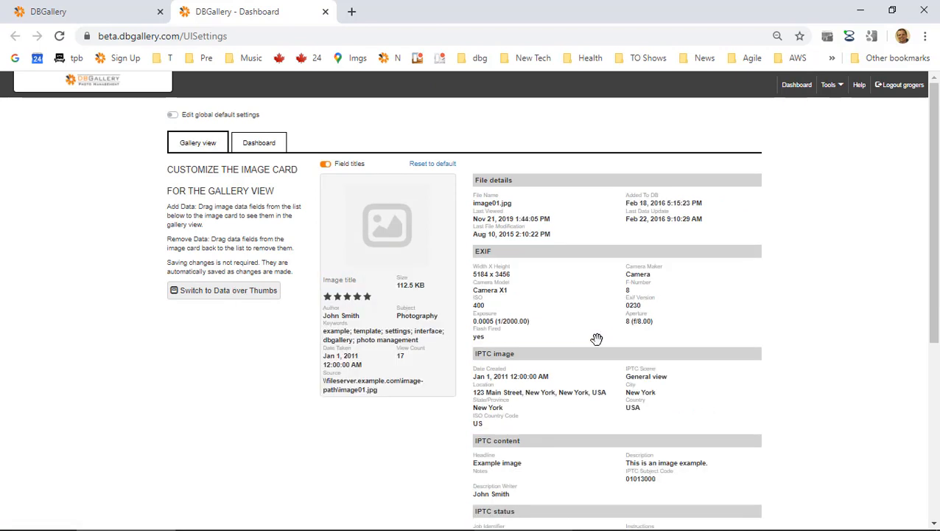
pyautogui.scroll(-5, 599, 339)
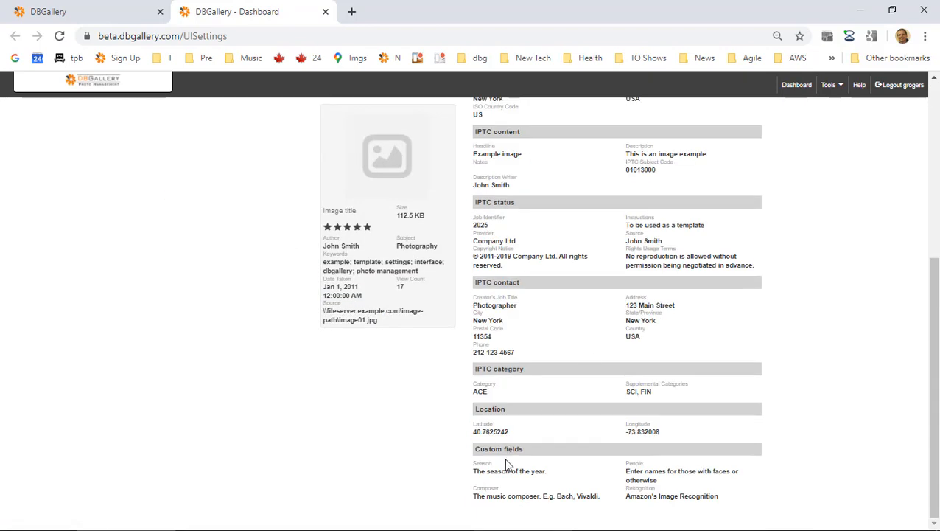
pyautogui.moveTo(505, 469); pyautogui.dragTo(393, 300)
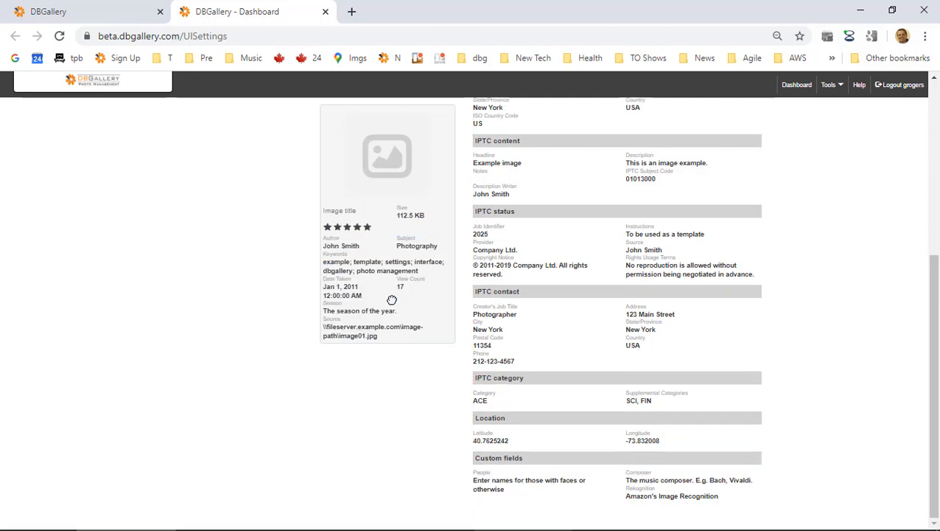
pyautogui.scroll(2, 365, 337)
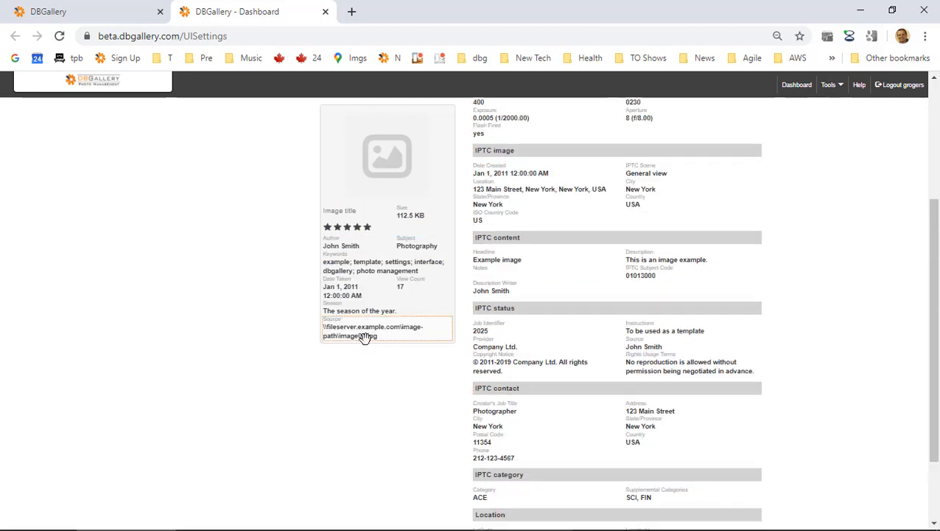
pyautogui.scroll(4, 365, 337)
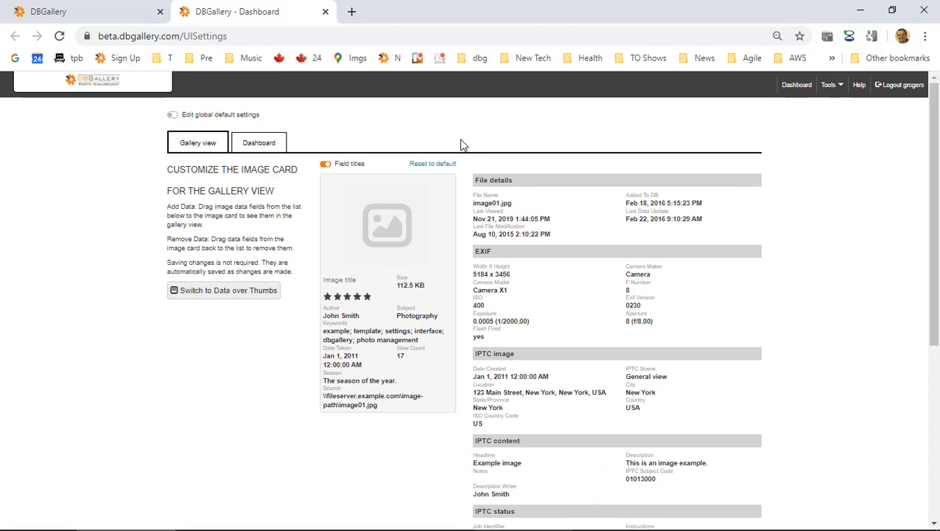
pyautogui.click(201, 119)
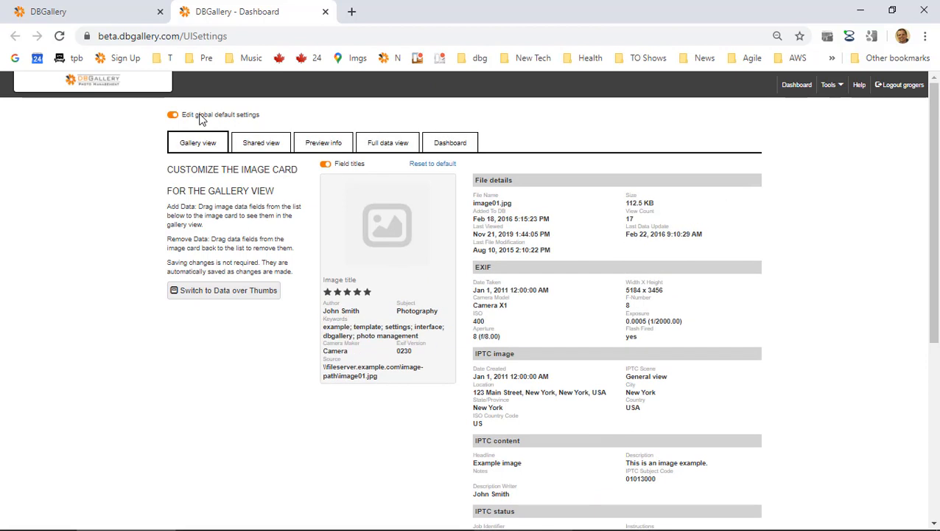
# Add the Season field to the default image preview's info panel.
pyautogui.click(325, 144)
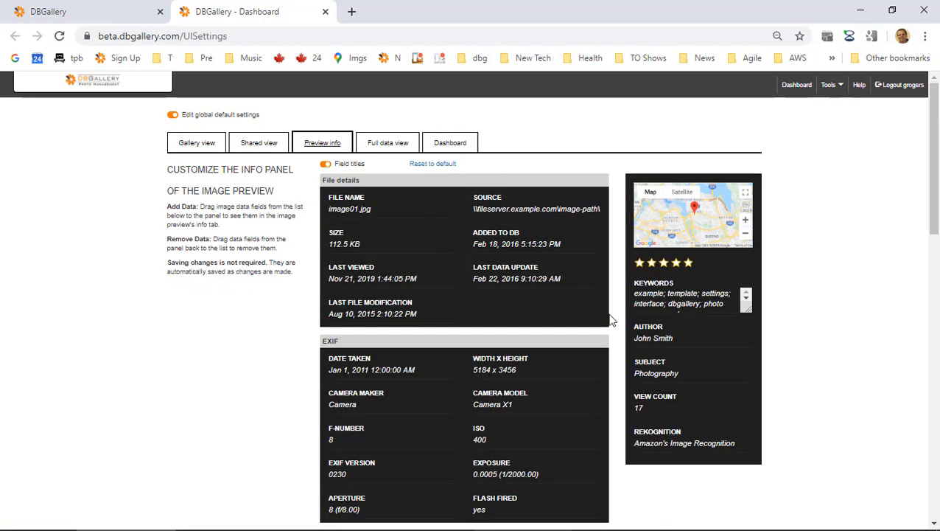
pyautogui.scroll(-10, 483, 465)
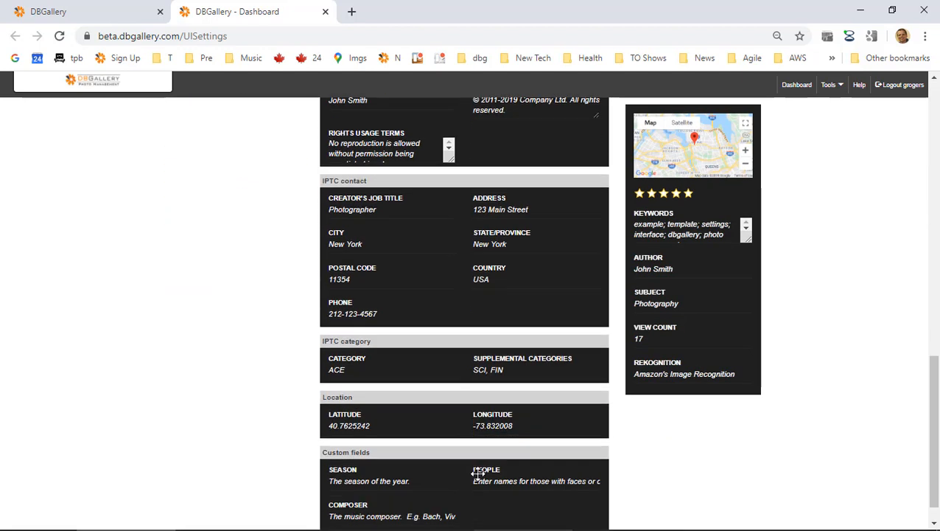
pyautogui.moveTo(373, 445); pyautogui.dragTo(668, 353)
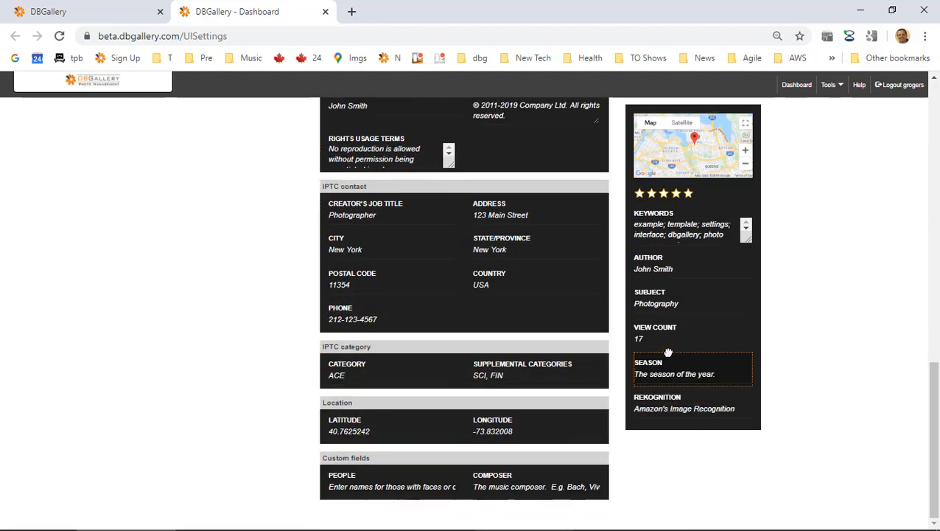
pyautogui.scroll(10, 286, 115)
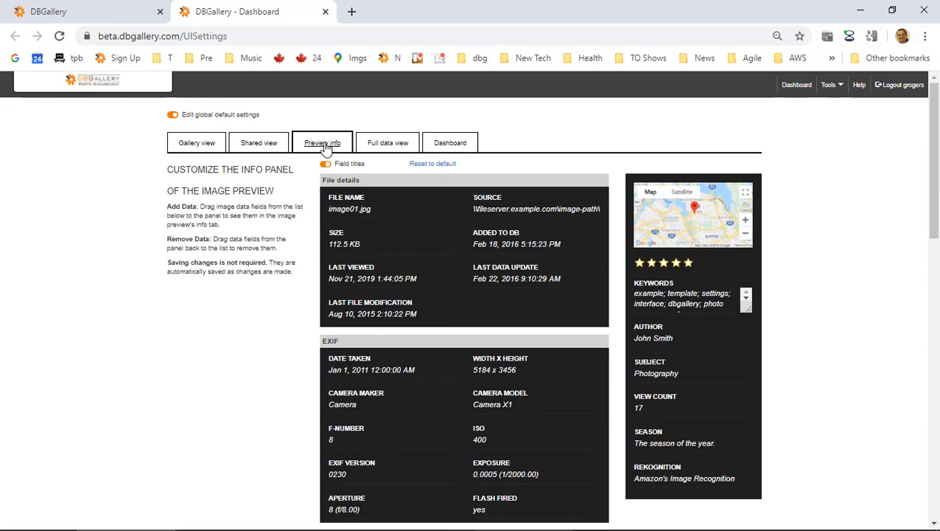
# Add Season to the full data panel and return to the gallery tab.
pyautogui.click(384, 143)
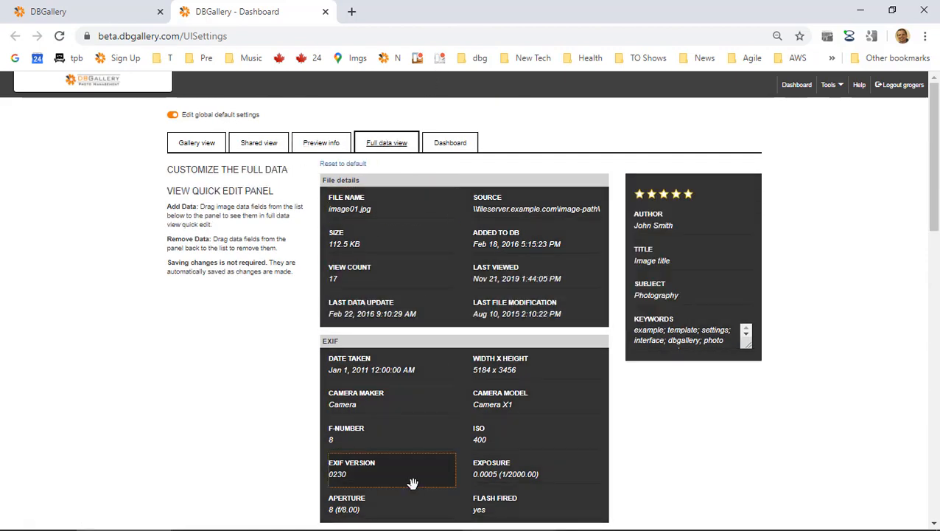
pyautogui.scroll(-10, 411, 483)
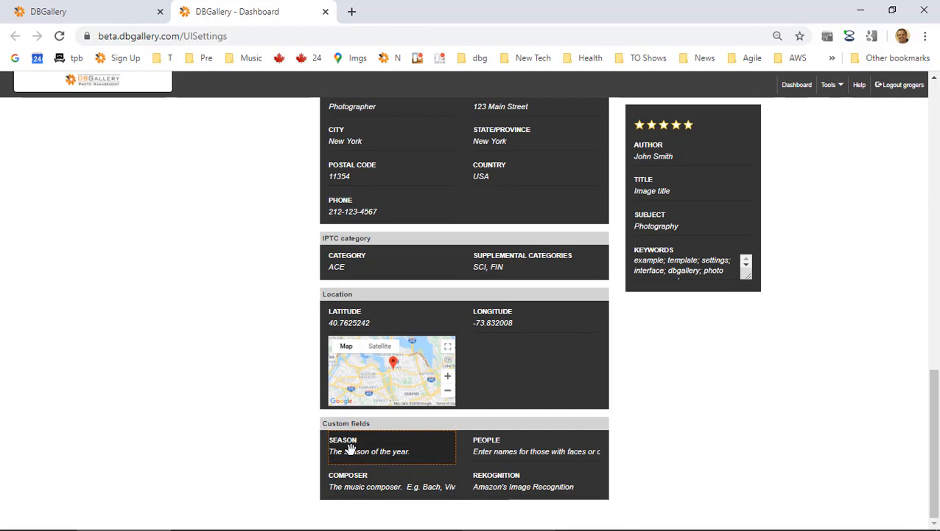
pyautogui.moveTo(351, 450); pyautogui.dragTo(683, 291)
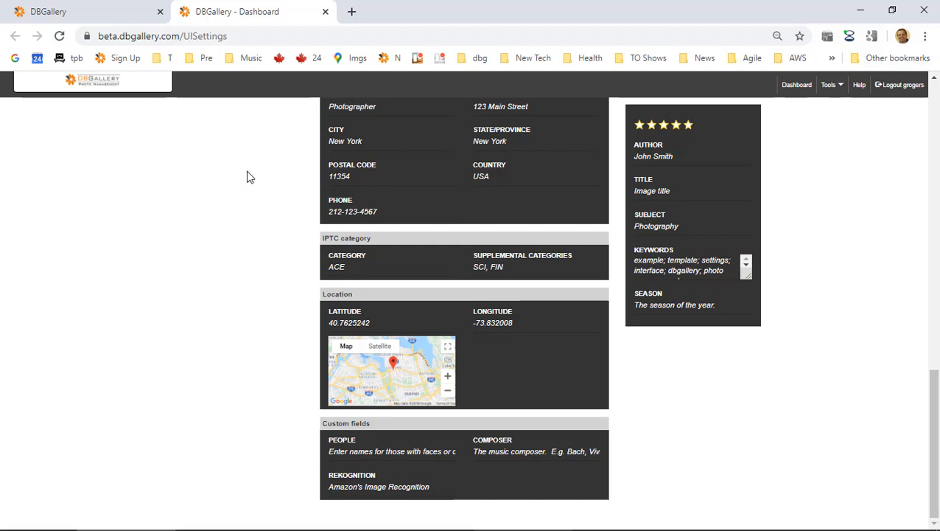
pyautogui.click(101, 8)
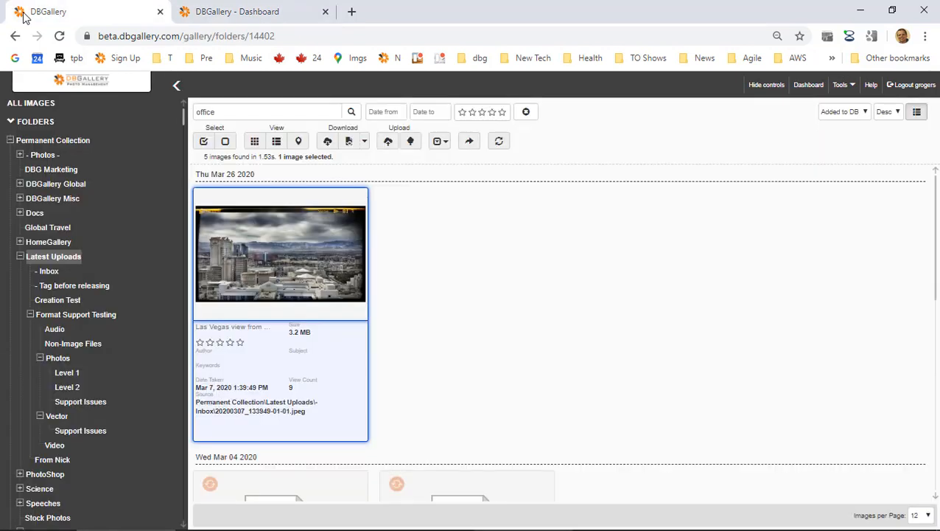
# Reload to list all 83 images, then check the bicycle photo's Season in detail and info views.
pyautogui.click(60, 36)
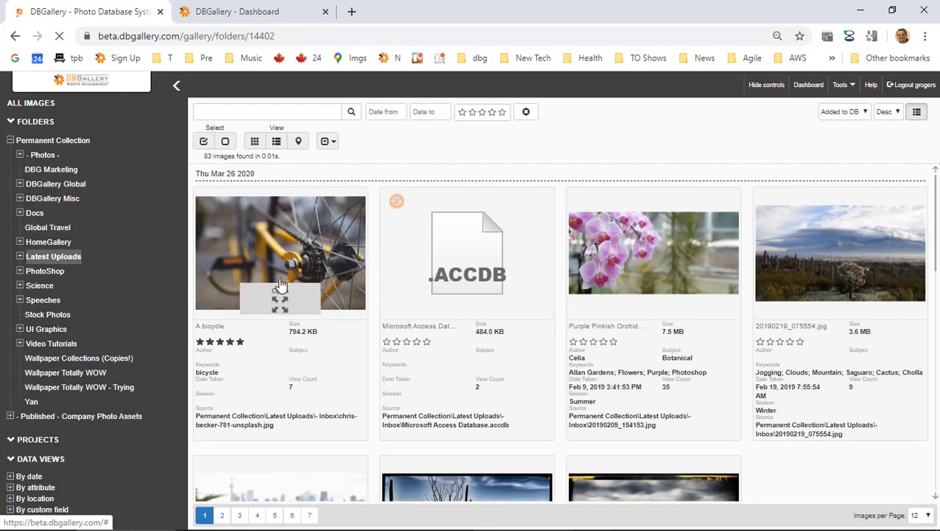
pyautogui.click(284, 228)
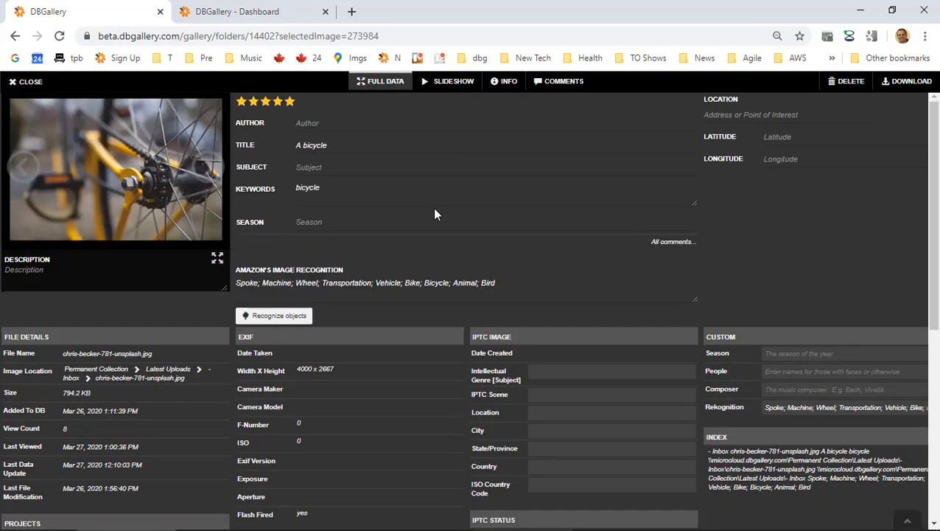
pyautogui.click(313, 221)
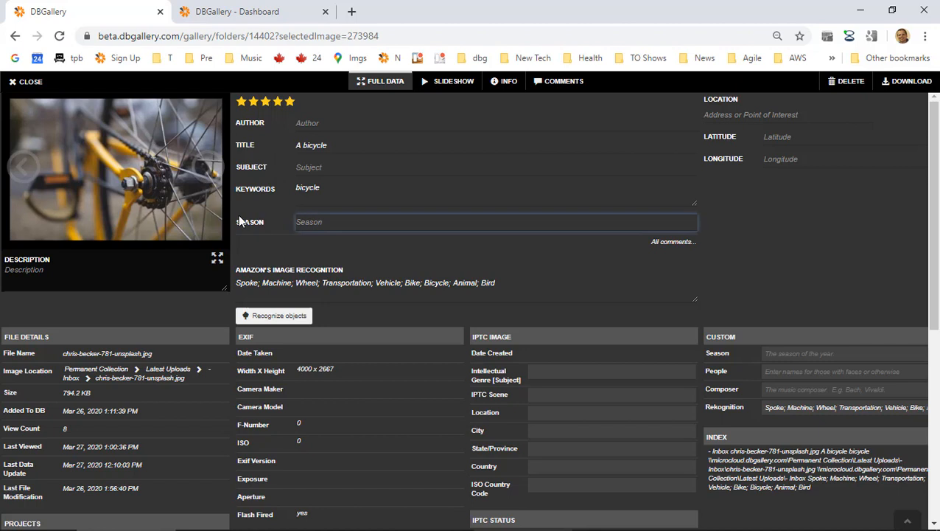
pyautogui.click(509, 82)
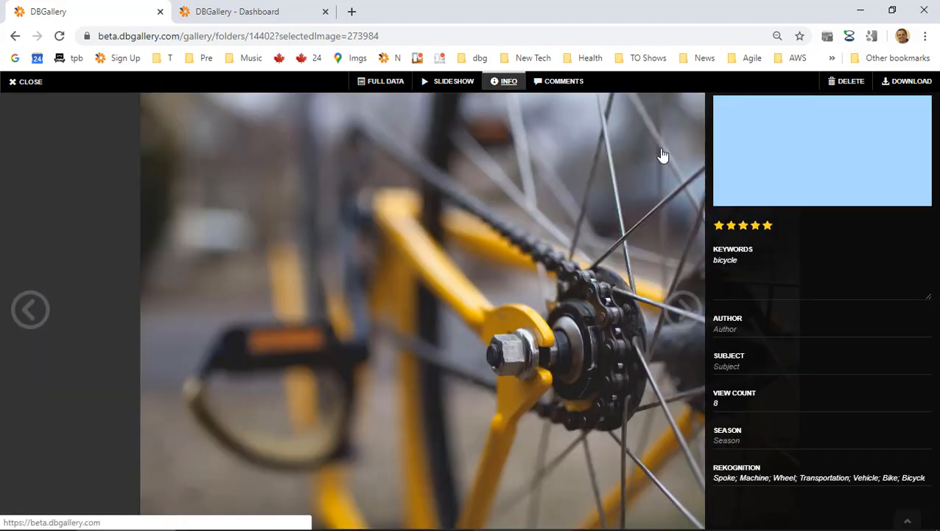
pyautogui.click(31, 83)
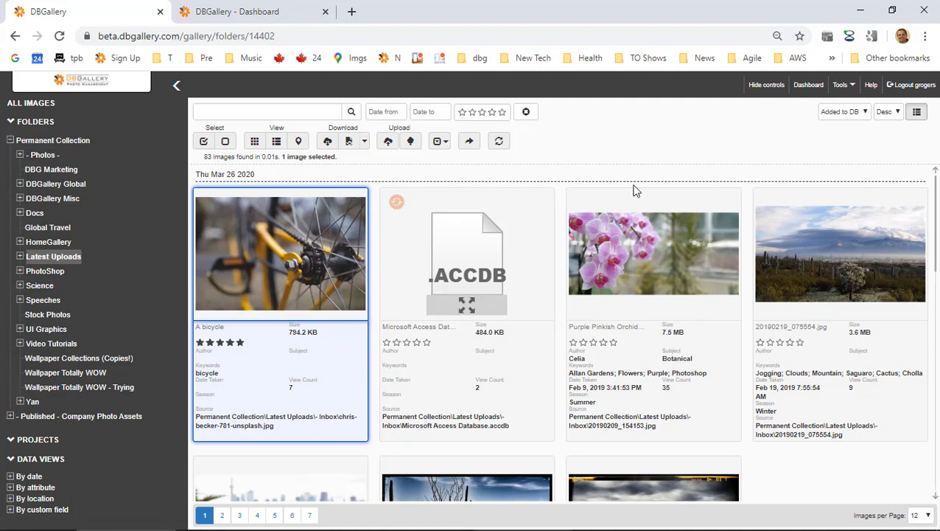
# Sort Latest Uploads by Season and open 20190219_075554.jpg in the viewer.
pyautogui.click(839, 110)
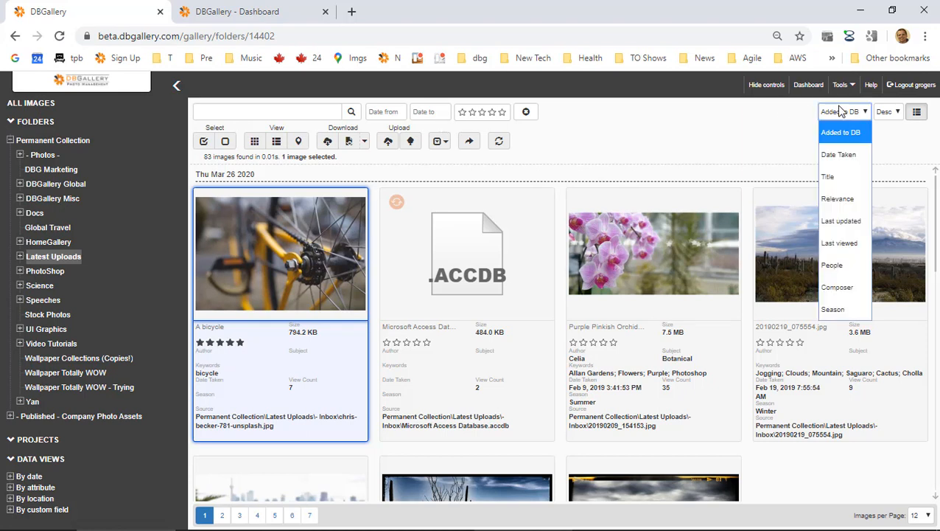
pyautogui.click(829, 309)
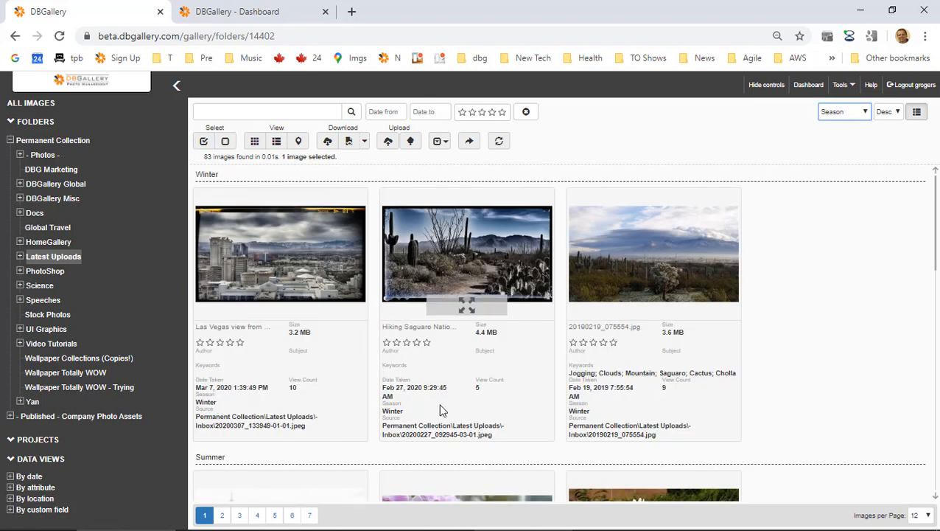
pyautogui.doubleClick(576, 412)
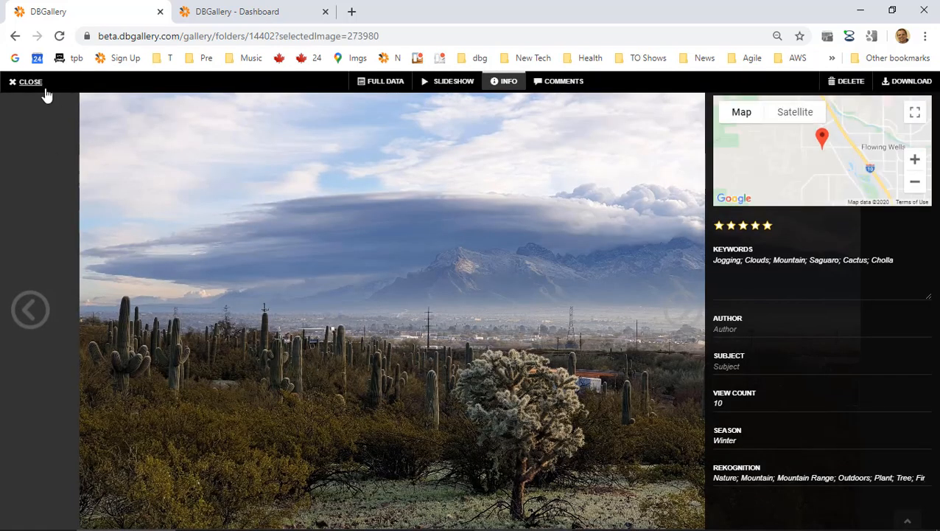
# Close the viewer, select the 'Zoom preview' item in the Evernote agenda, and return to DBGallery.
pyautogui.click(43, 88)
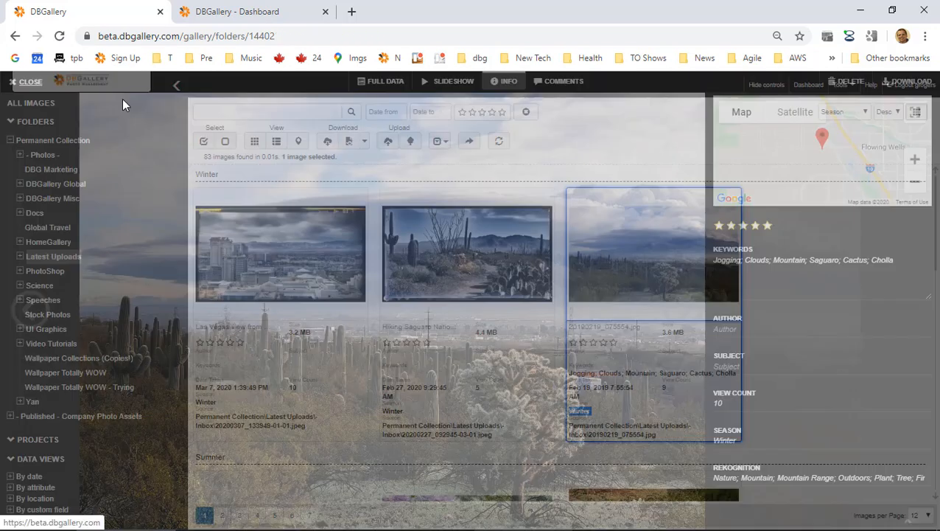
pyautogui.hotkey('alt', 'Tab')
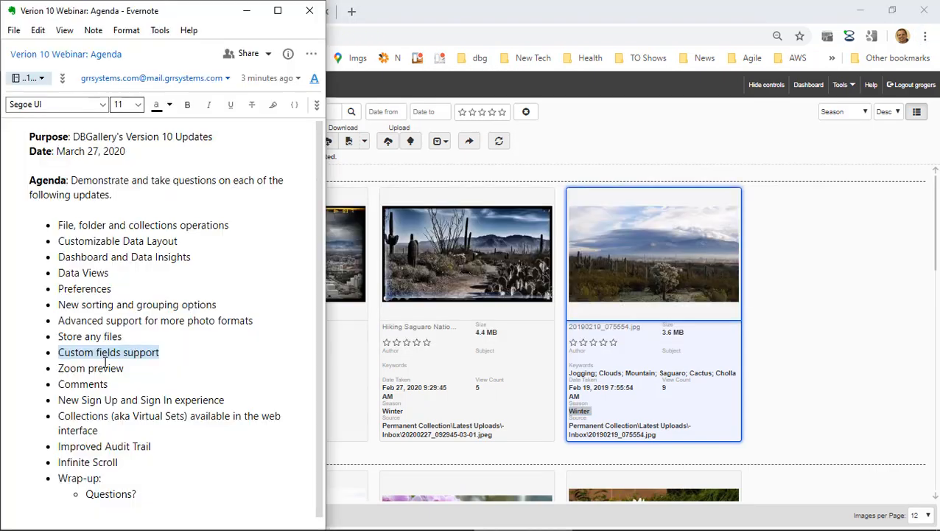
pyautogui.doubleClick(74, 370)
pyautogui.moveTo(74, 370); pyautogui.dragTo(92, 373)
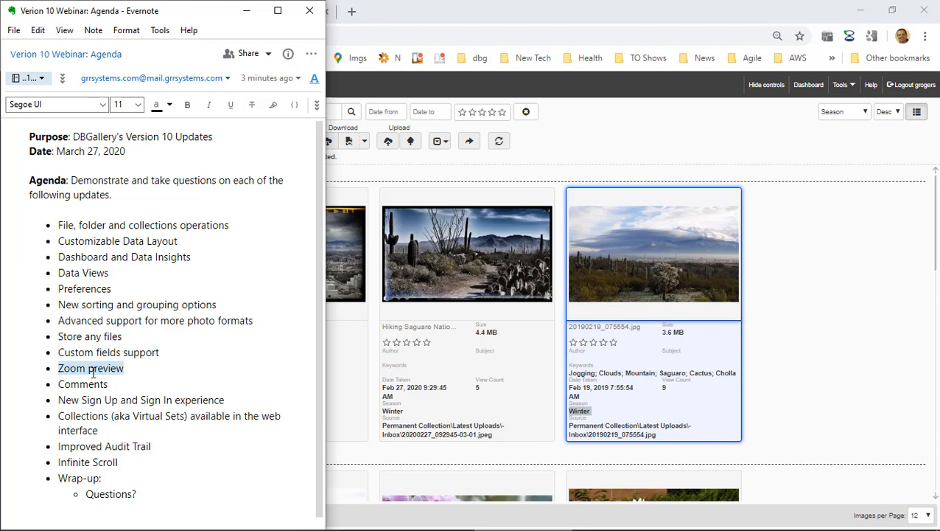
pyautogui.click(862, 227)
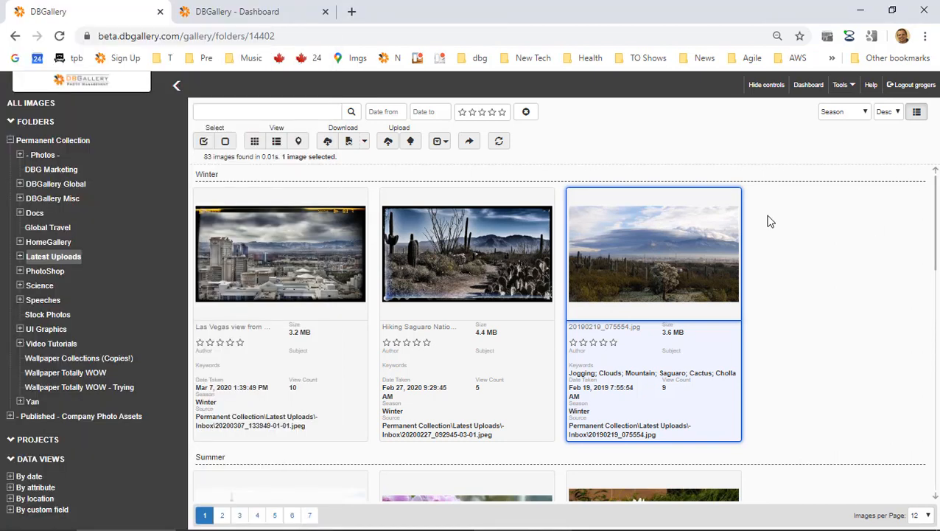
pyautogui.moveTo(645, 280)
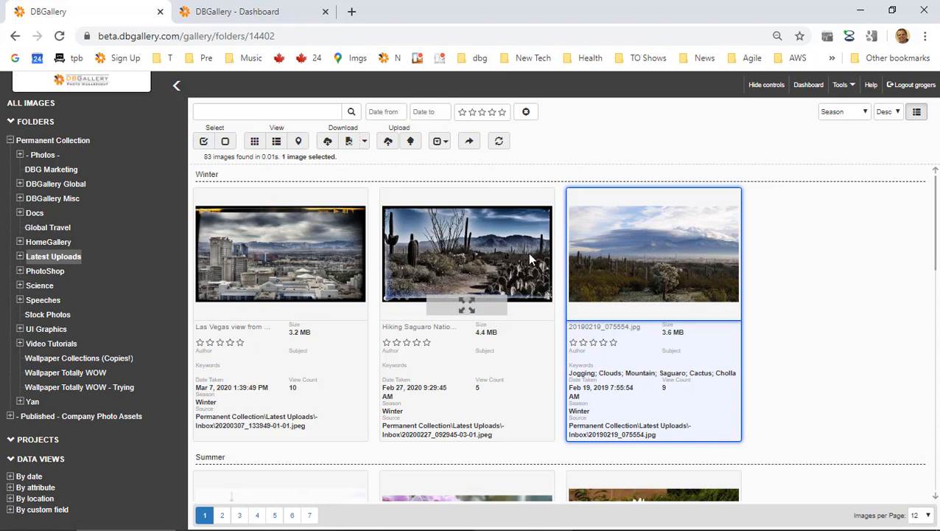
# Open the saguaro landscape photo full width, then zoom and pan across the cacti and mountains.
pyautogui.click(610, 247)
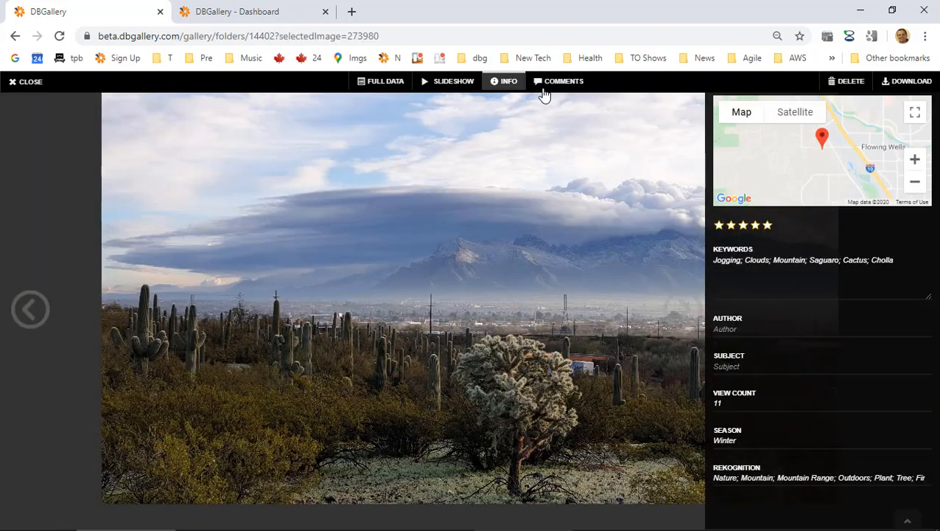
pyautogui.click(504, 82)
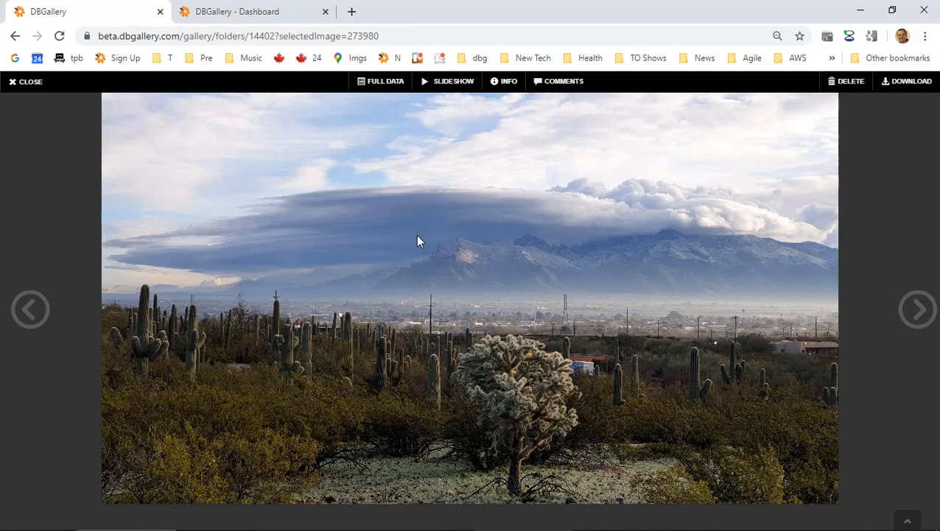
pyautogui.scroll(3, 417, 241)
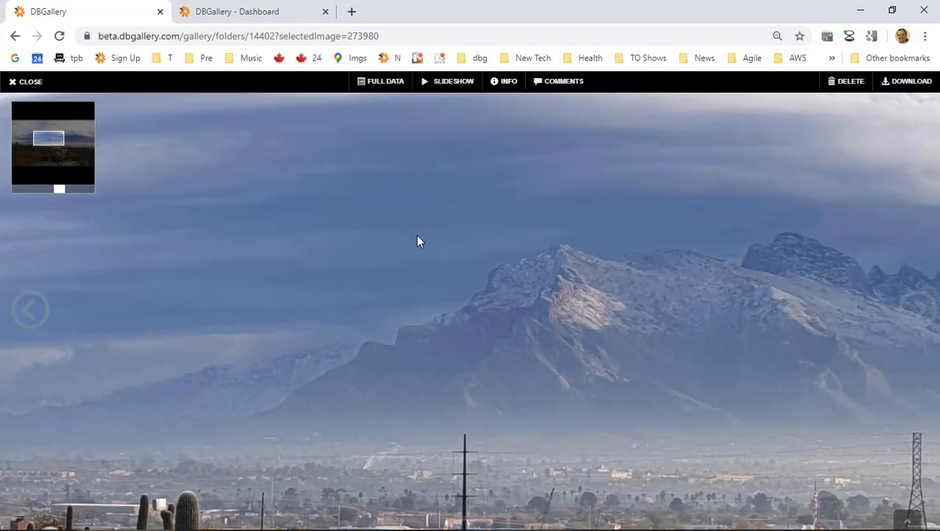
pyautogui.scroll(2, 417, 241)
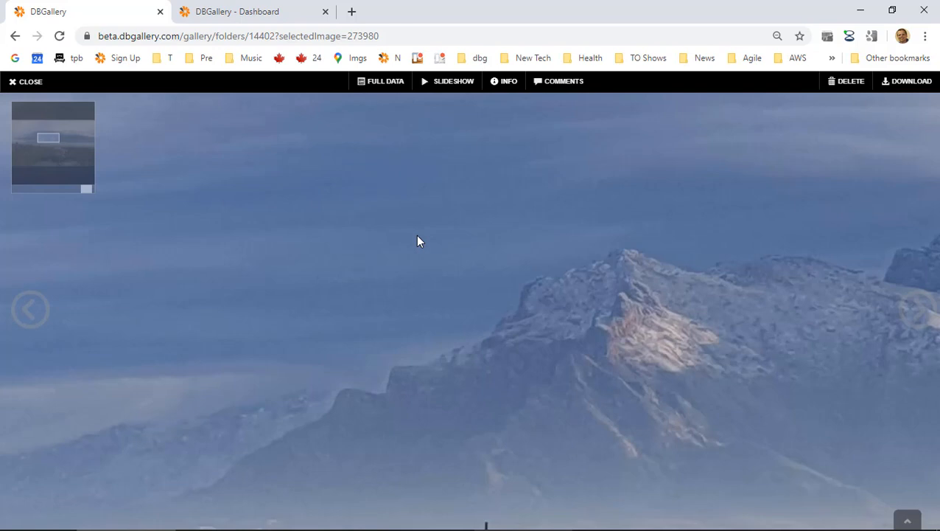
pyautogui.scroll(-5, 417, 241)
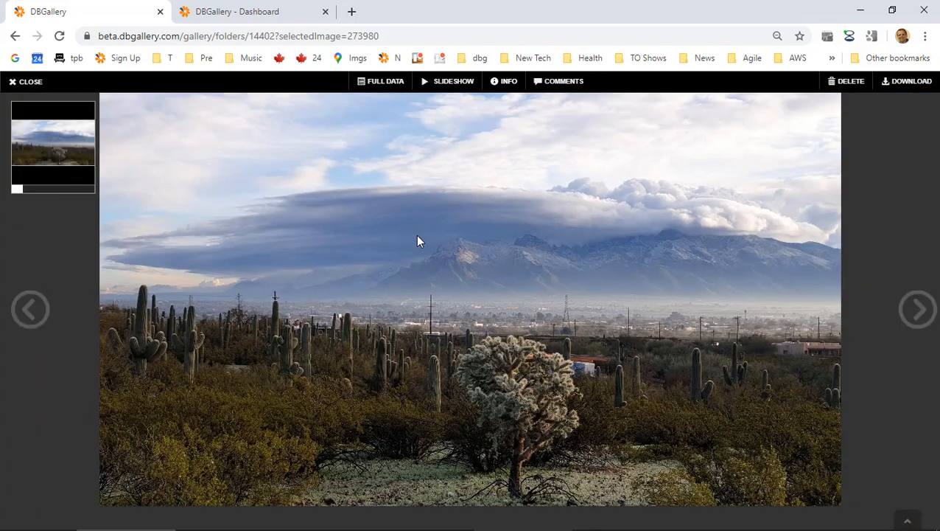
pyautogui.scroll(1, 417, 241)
pyautogui.moveTo(474, 223); pyautogui.dragTo(227, 143)
pyautogui.moveTo(584, 420); pyautogui.dragTo(587, 227)
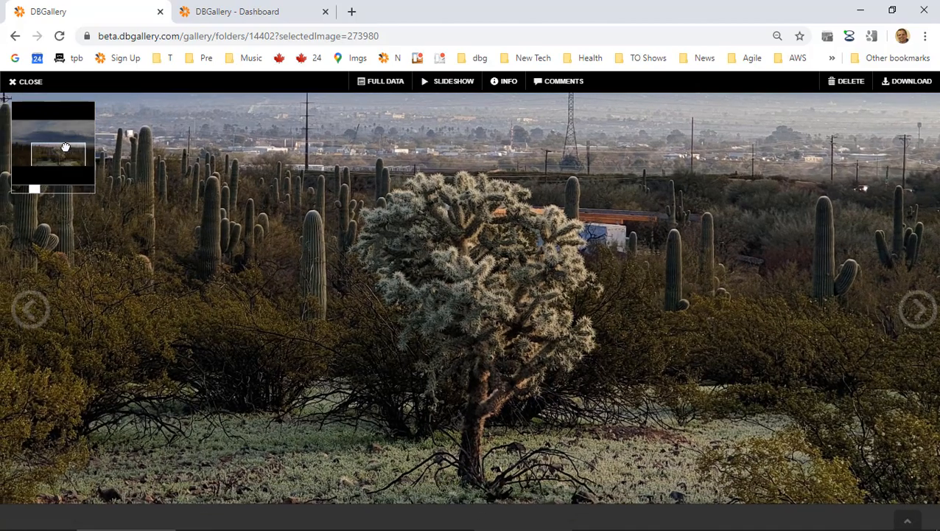
pyautogui.moveTo(66, 153)
pyautogui.mouseDown()
pyautogui.moveTo(50, 135)
pyautogui.moveTo(40, 168)
pyautogui.moveTo(76, 176)
pyautogui.moveTo(59, 159)
pyautogui.mouseUp()
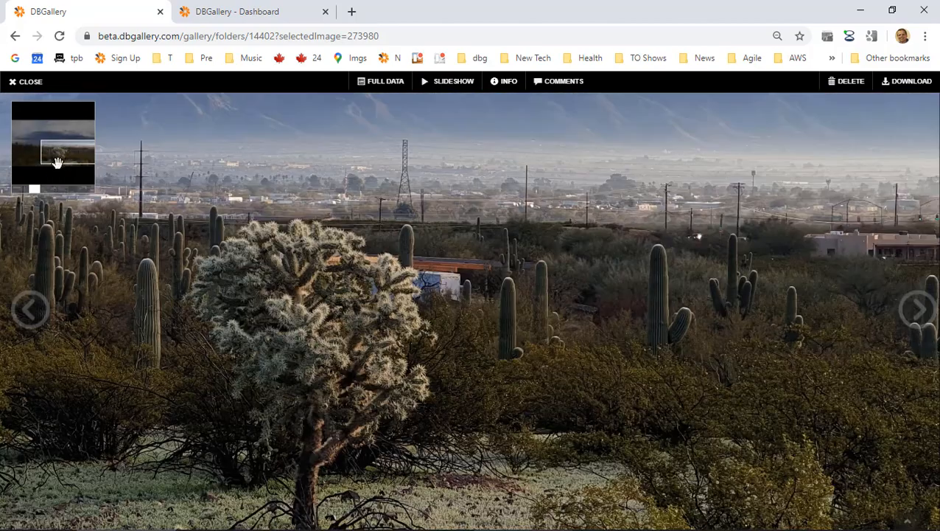
pyautogui.scroll(5, 33, 188)
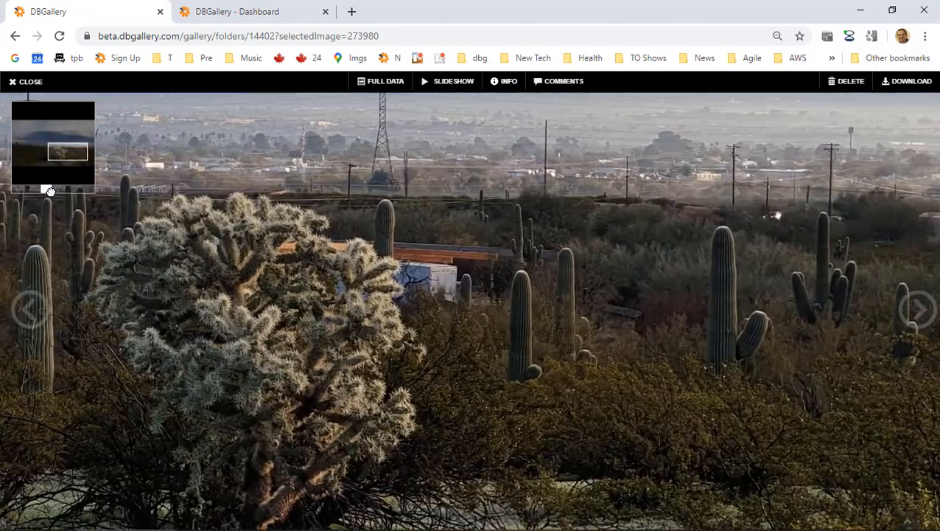
pyautogui.scroll(3, 61, 191)
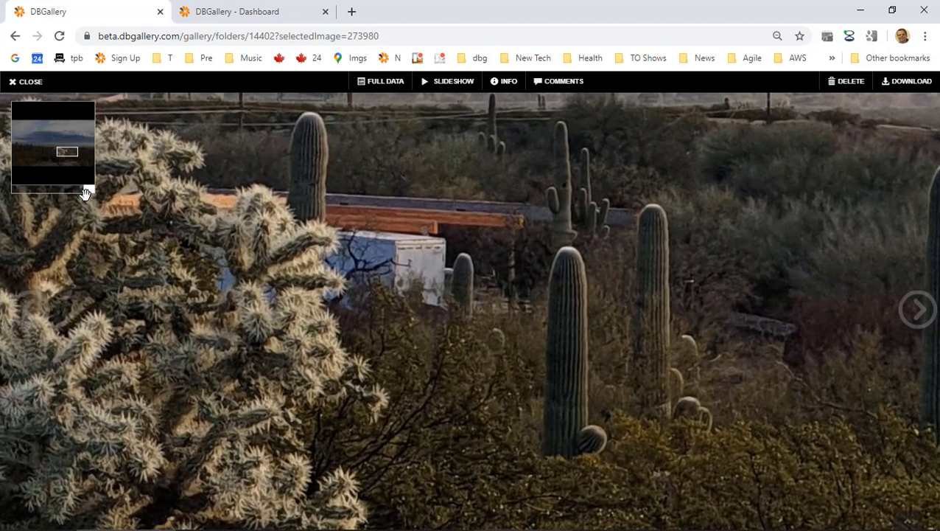
# Frame close-ups of the cholla and the snowy mountain, then close the photo.
pyautogui.moveTo(87, 187)
pyautogui.mouseDown()
pyautogui.moveTo(36, 193)
pyautogui.moveTo(97, 191)
pyautogui.mouseUp()
pyautogui.moveTo(273, 381); pyautogui.dragTo(540, 253)
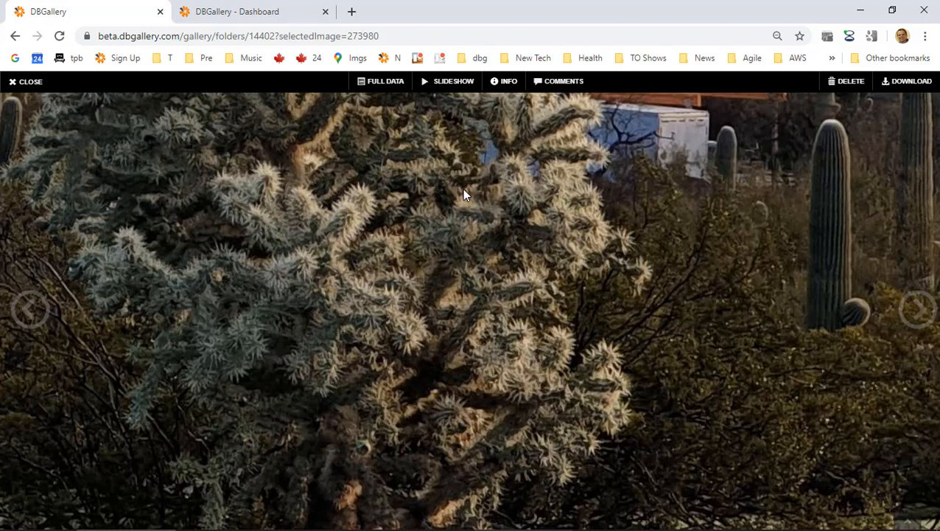
pyautogui.scroll(-3, 475, 289)
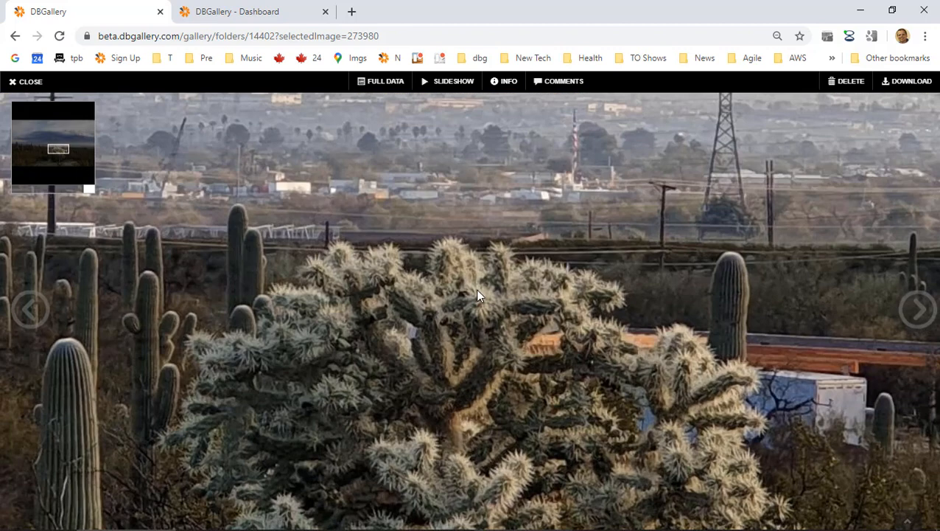
pyautogui.moveTo(358, 286); pyautogui.dragTo(379, 340)
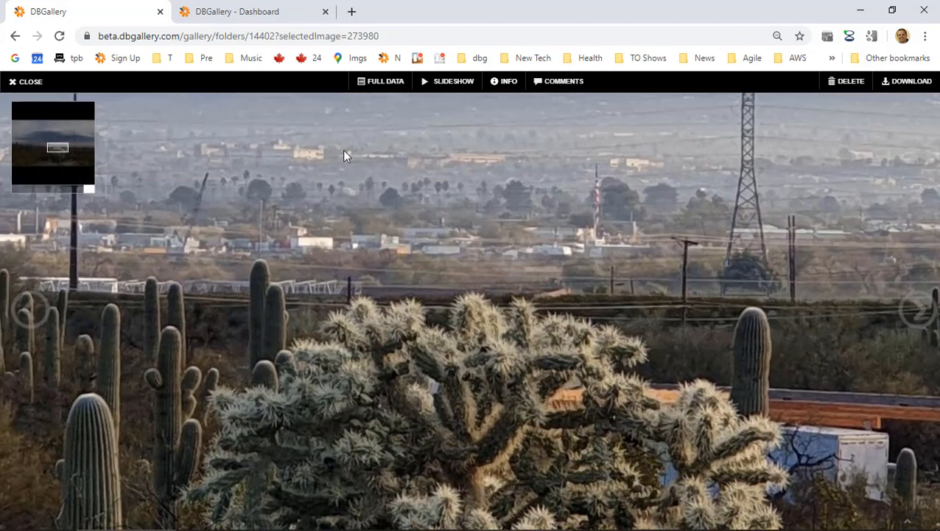
pyautogui.moveTo(343, 148); pyautogui.dragTo(495, 388)
pyautogui.moveTo(520, 310); pyautogui.dragTo(518, 389)
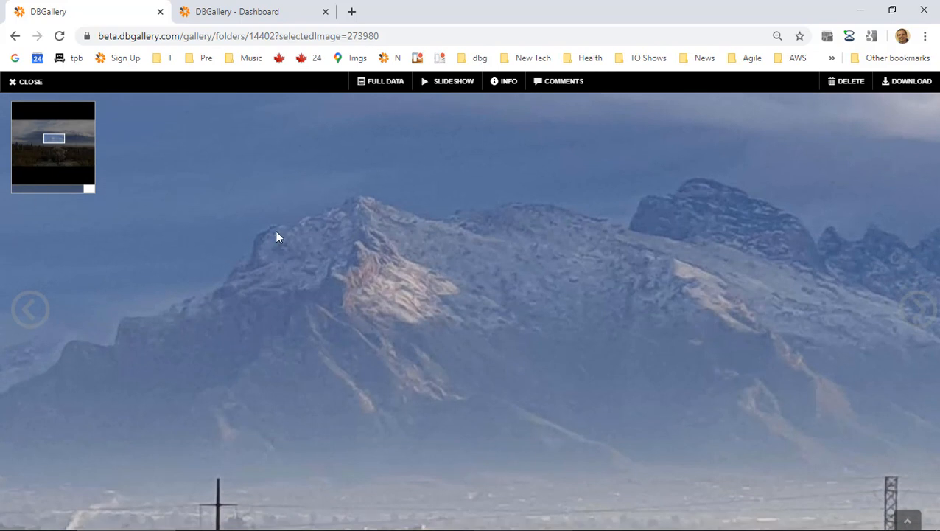
pyautogui.scroll(-4, 319, 258)
pyautogui.scroll(1, 319, 258)
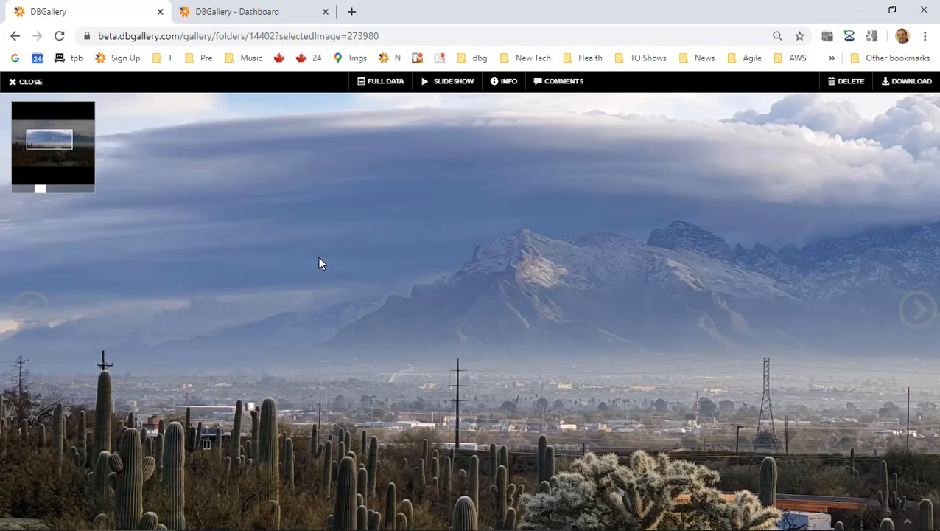
pyautogui.scroll(3, 319, 258)
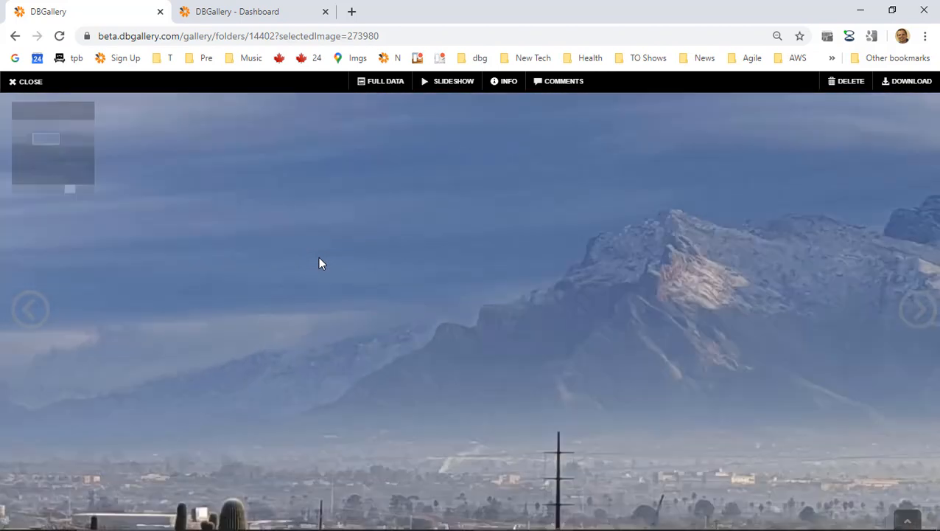
pyautogui.scroll(-5, 319, 258)
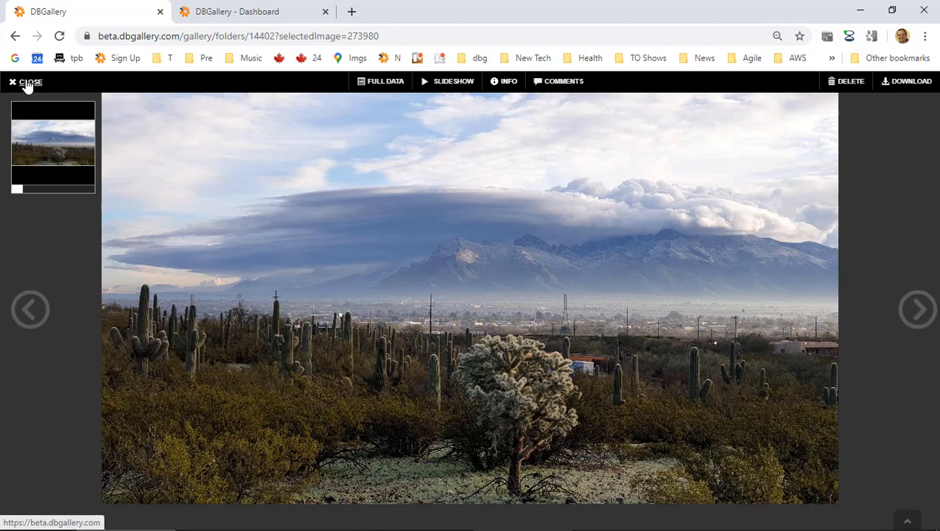
pyautogui.click(27, 83)
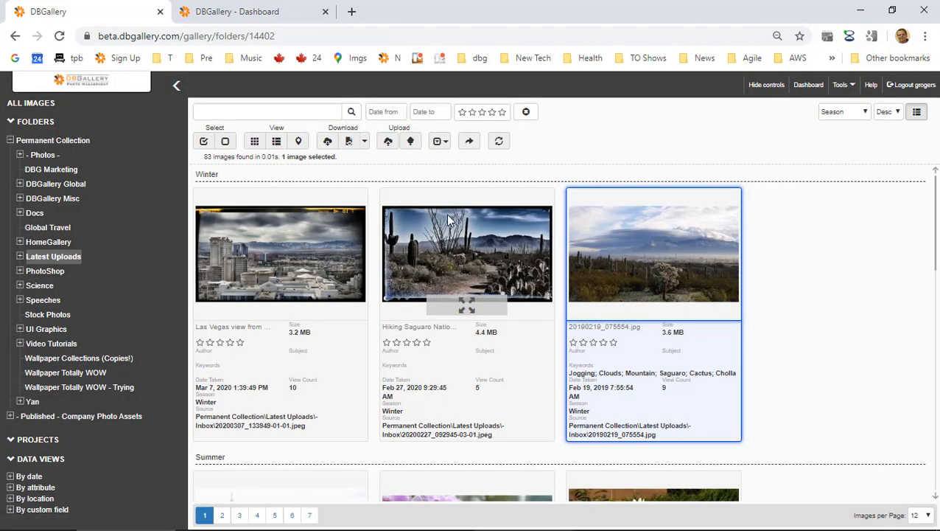
pyautogui.hotkey('alt', 'Tab')
pyautogui.doubleClick(79, 383)
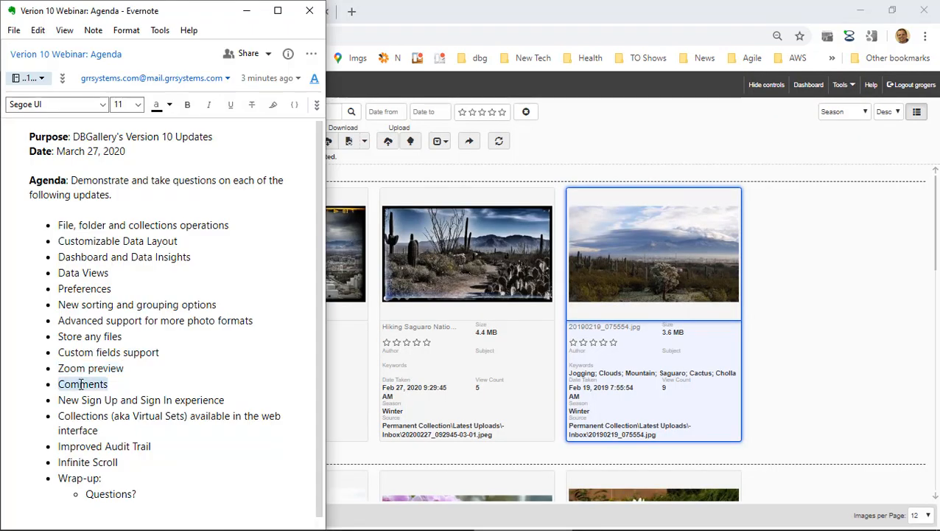
pyautogui.hotkey('alt', 'Tab')
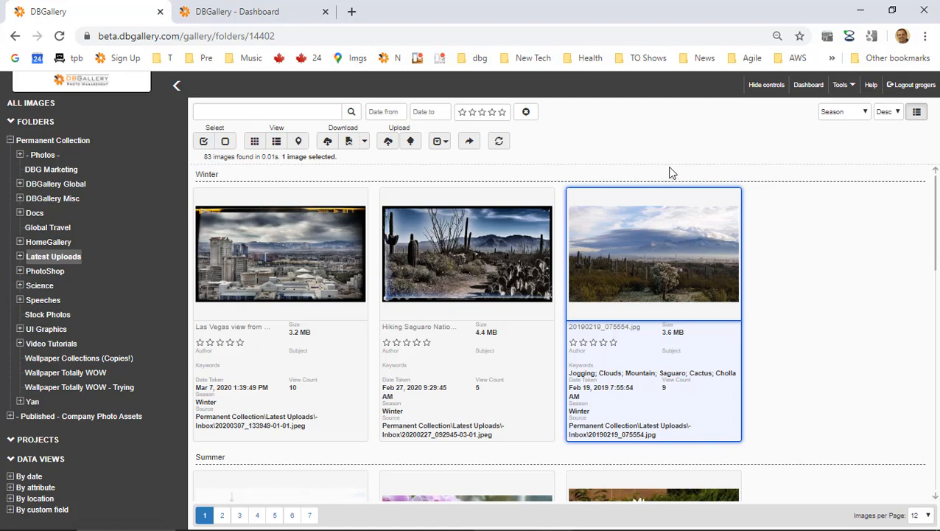
pyautogui.moveTo(702, 233)
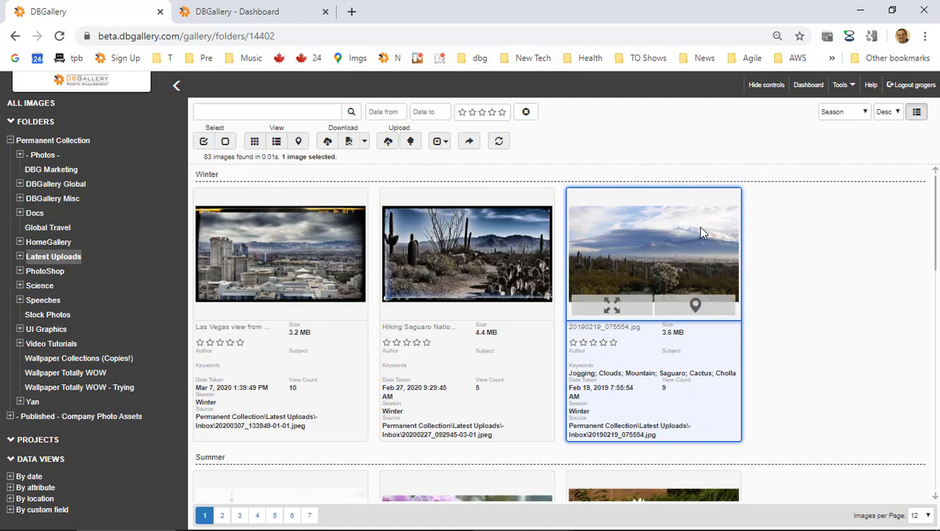
# Open 20190219_075554.jpg, review its full metadata and map, then show its comments pane.
pyautogui.click(666, 252)
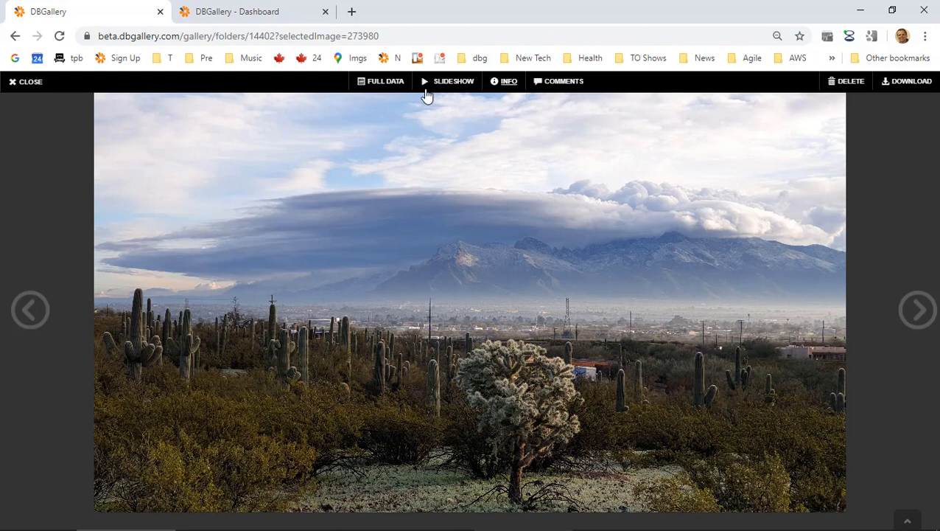
pyautogui.click(387, 82)
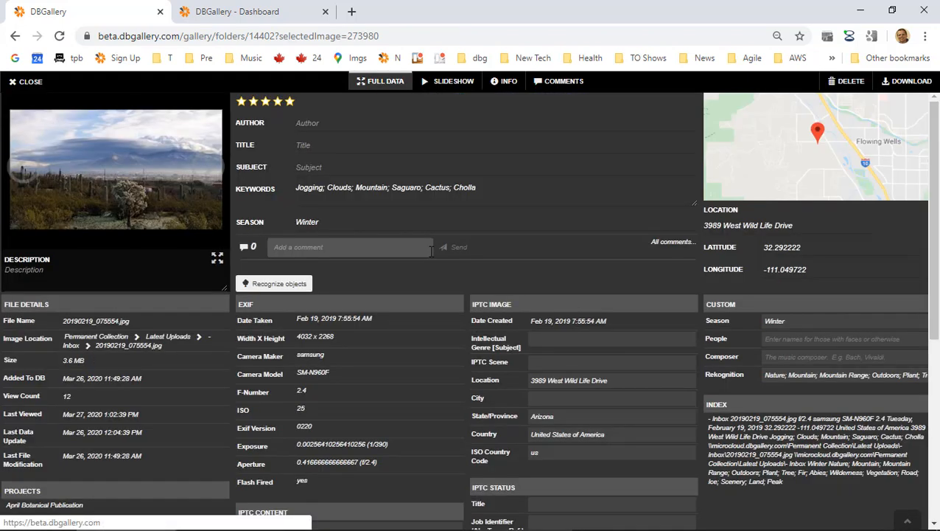
pyautogui.click(35, 267)
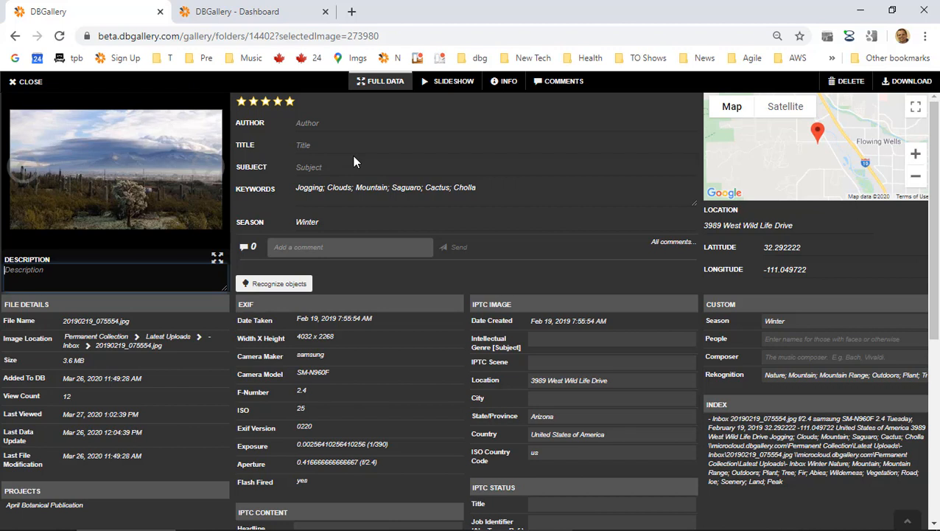
pyautogui.click(564, 81)
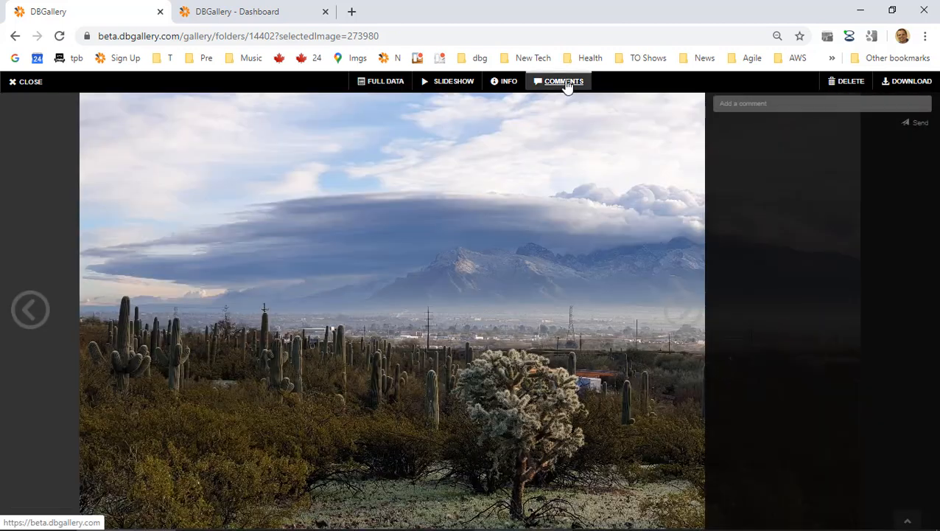
# Post a comment to a colleague saying the photo's brightness could be enhanced, then close the viewer.
pyautogui.click(825, 108)
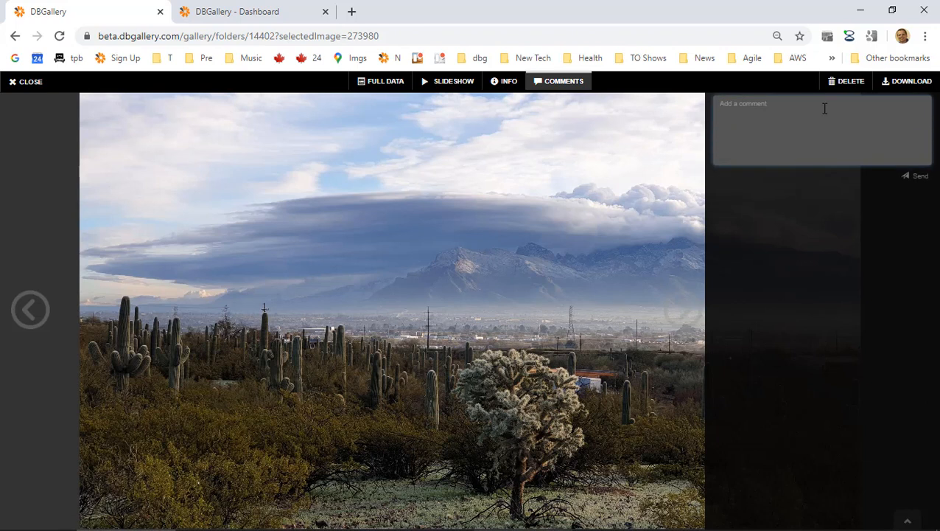
pyautogui.write('celia, love this image bu')
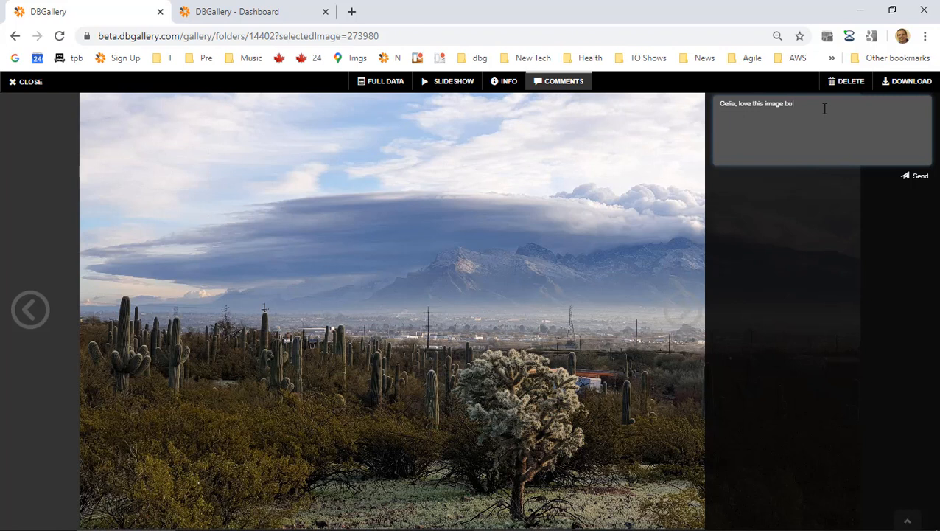
pyautogui.write('t feel the brightness could be enhanced.')
pyautogui.click(914, 177)
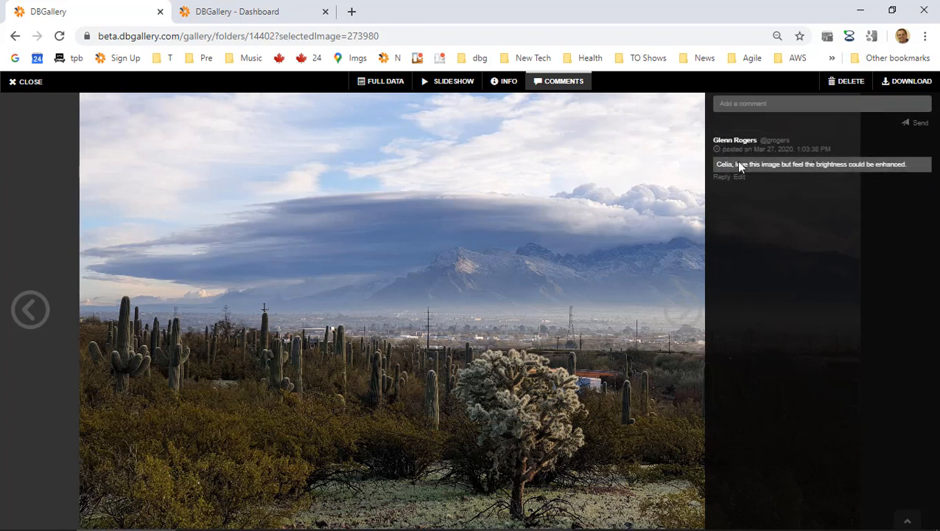
pyautogui.click(30, 83)
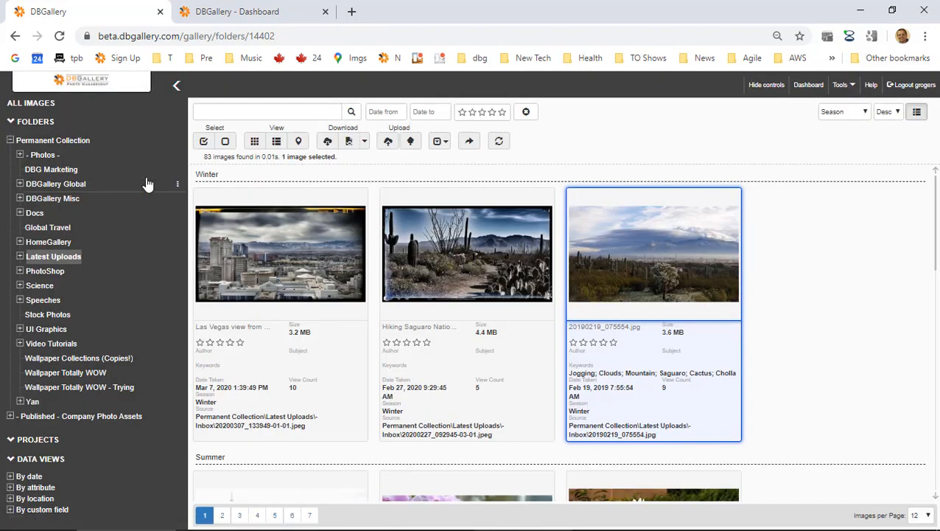
# Log out and sign back in as the other user using their saved login.
pyautogui.click(912, 85)
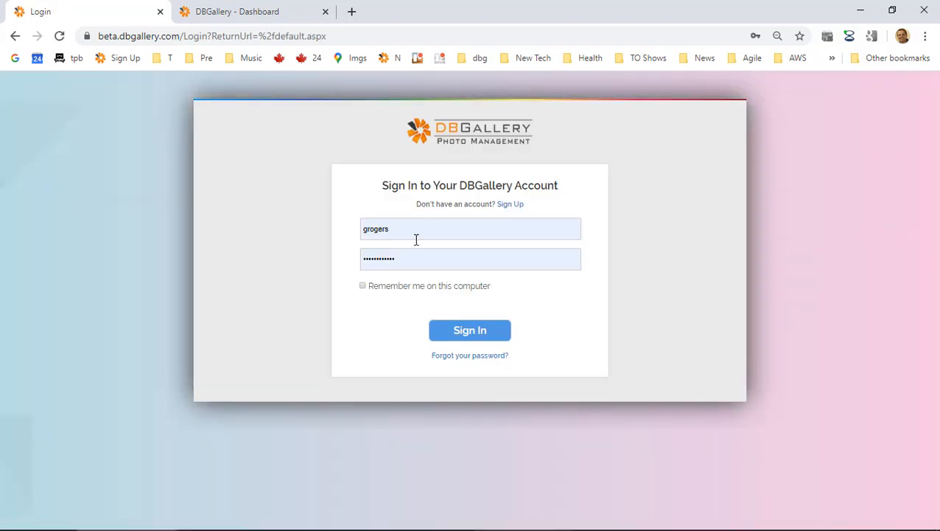
pyautogui.click(399, 227)
pyautogui.moveTo(399, 227); pyautogui.dragTo(315, 230)
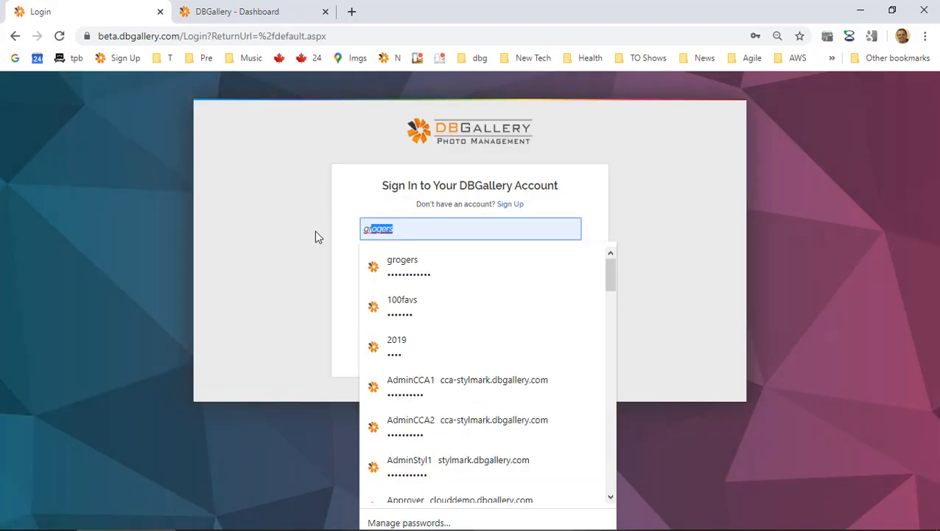
pyautogui.write('Celia')
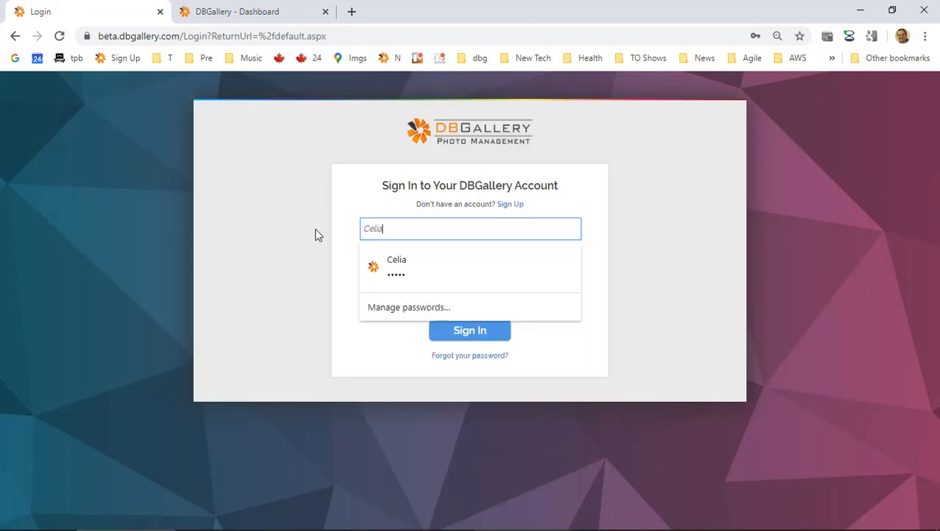
pyautogui.click(379, 281)
pyautogui.click(479, 335)
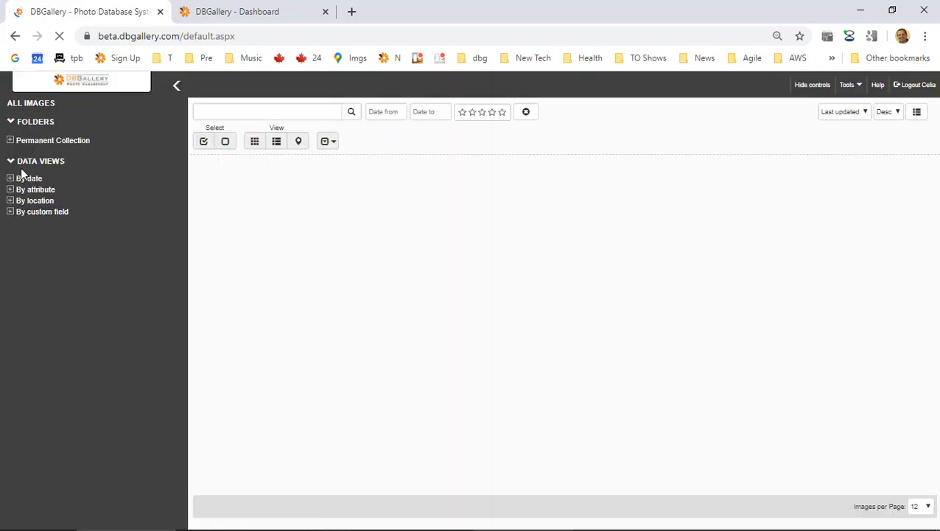
# Open Latest Uploads sorted by Added to DB and view the cactus landscape photo's full details.
pyautogui.click(11, 141)
pyautogui.click(47, 170)
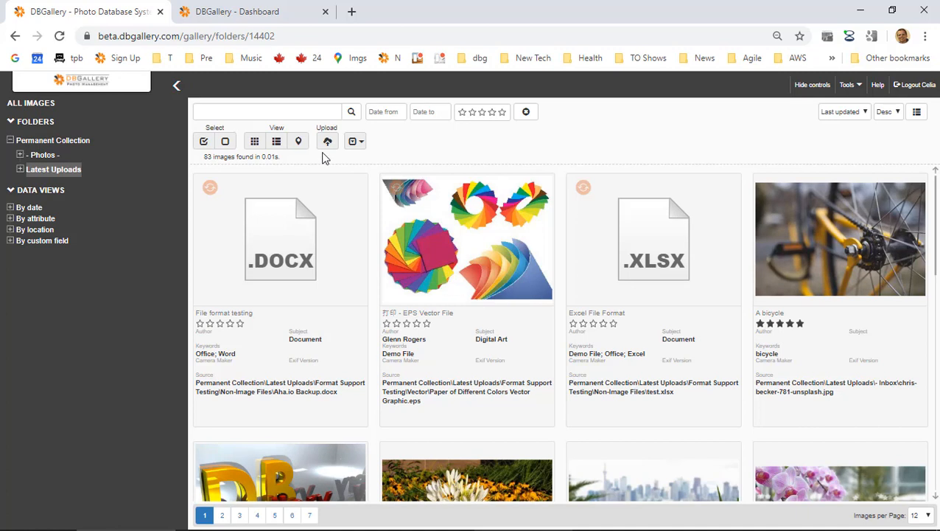
pyautogui.click(845, 112)
pyautogui.click(841, 134)
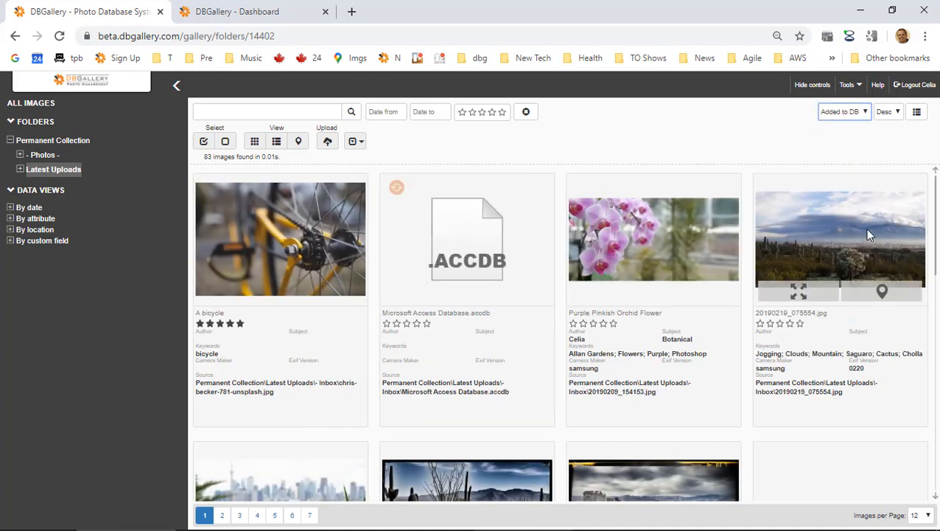
pyautogui.click(868, 234)
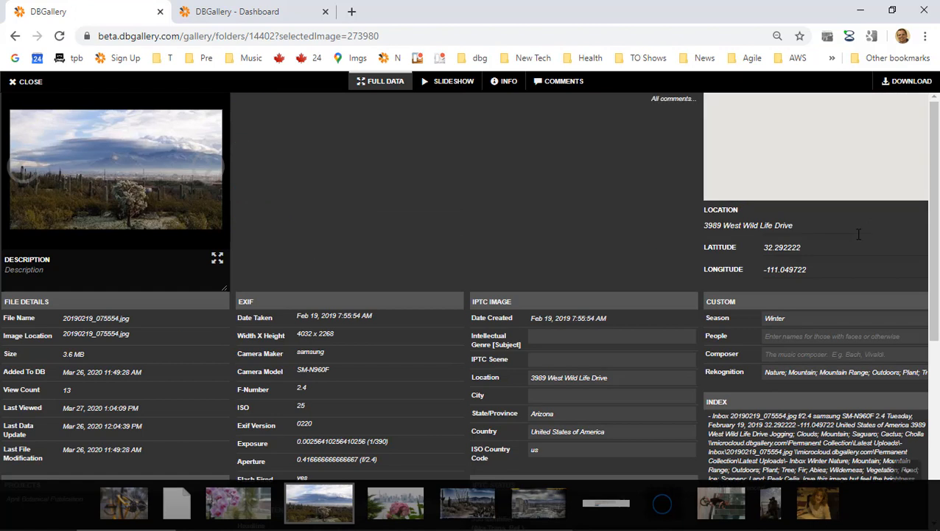
# Show 20190219_075554.jpg large beside its posted brightness comment.
pyautogui.scroll(-1, 418, 185)
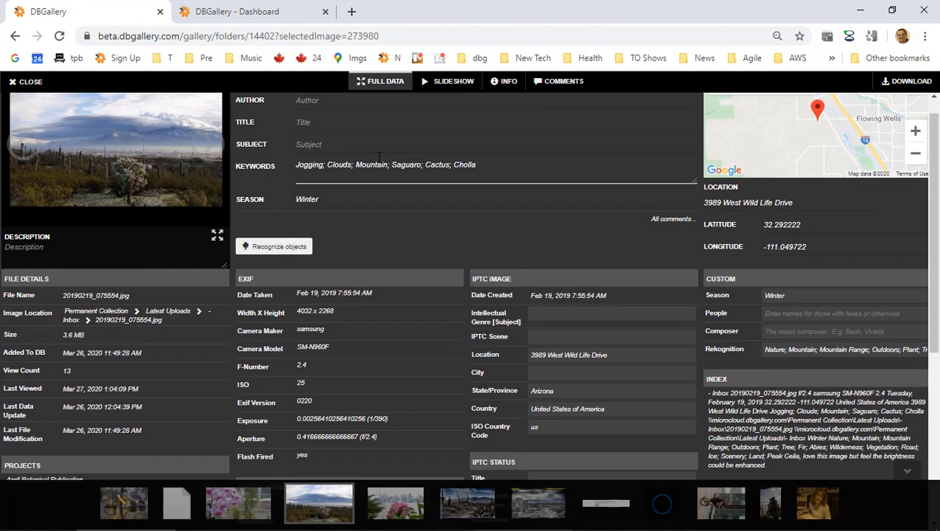
pyautogui.click(391, 82)
pyautogui.click(391, 83)
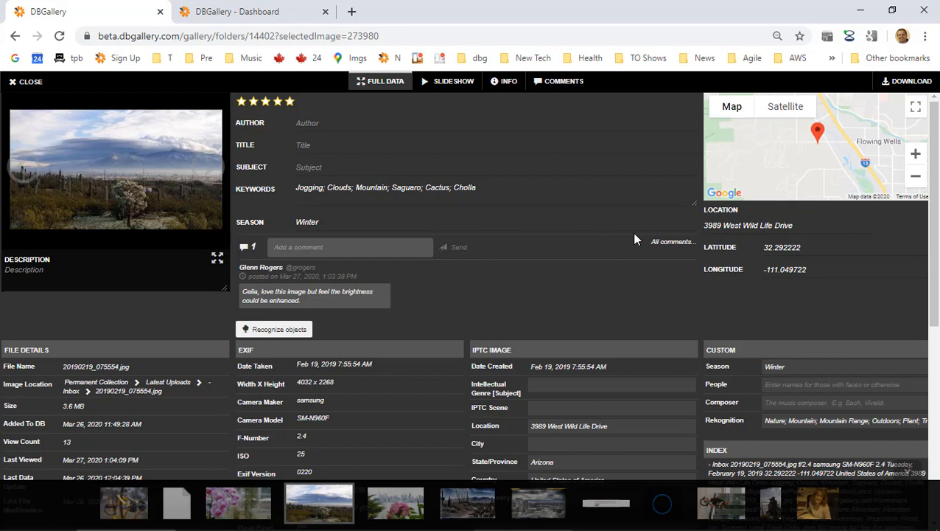
pyautogui.click(563, 82)
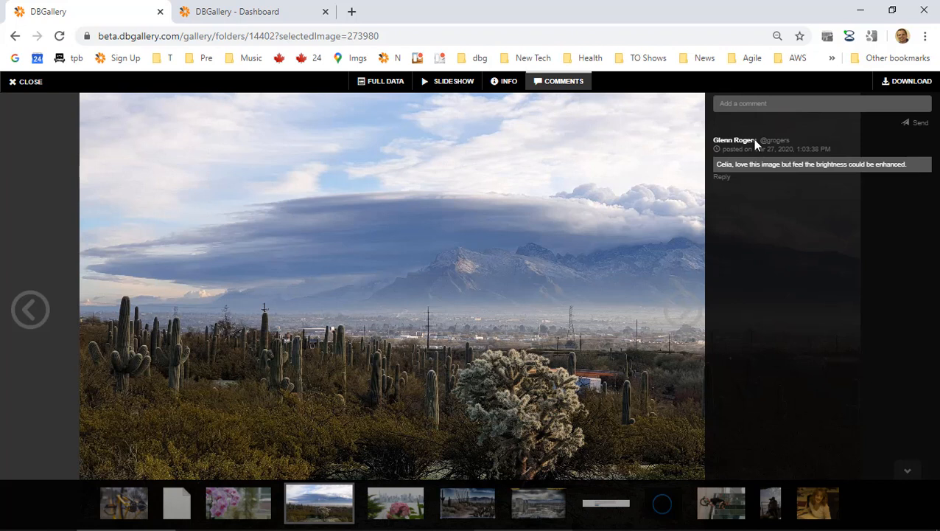
# Post a reply thanking the commenter and saying you'll have the team resolve this.
pyautogui.click(759, 104)
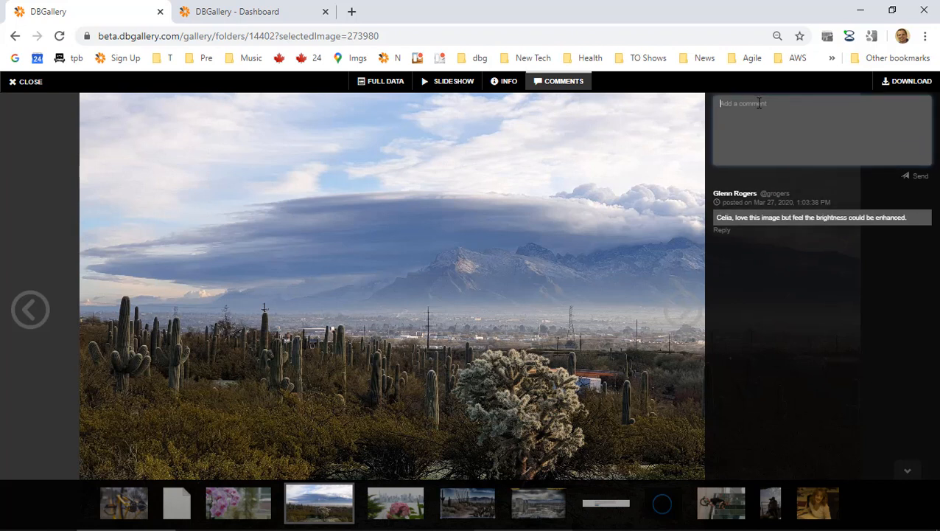
pyautogui.write("Thanks Glenn, I'll th")
pyautogui.press('BackSpace')
pyautogui.press('BackSpace')
pyautogui.write('have the ')
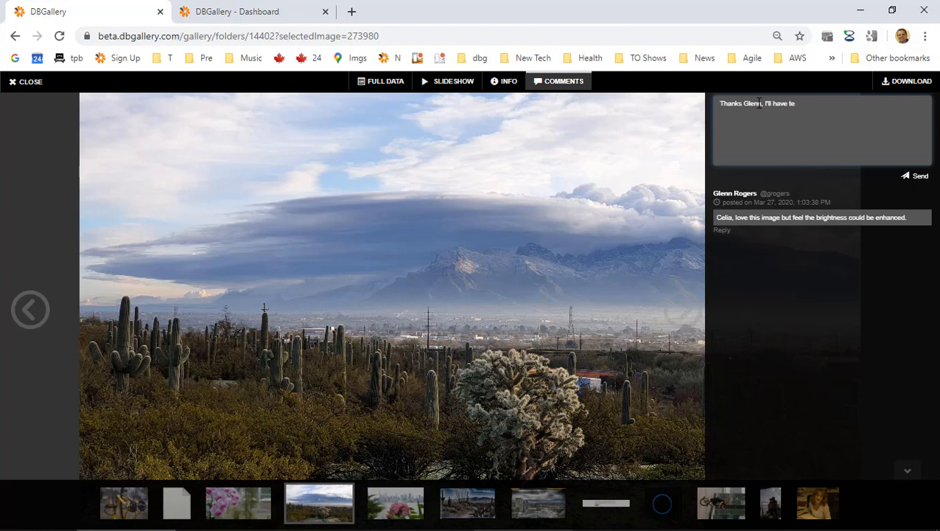
pyautogui.write('team resolve this.')
pyautogui.click(914, 179)
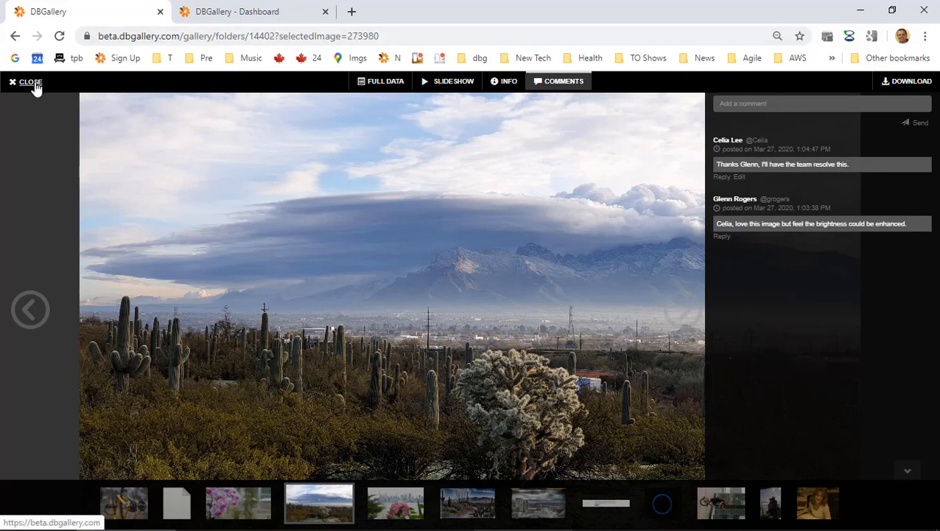
# Switch between full data and comments, then close the photo back to the folder.
pyautogui.click(389, 84)
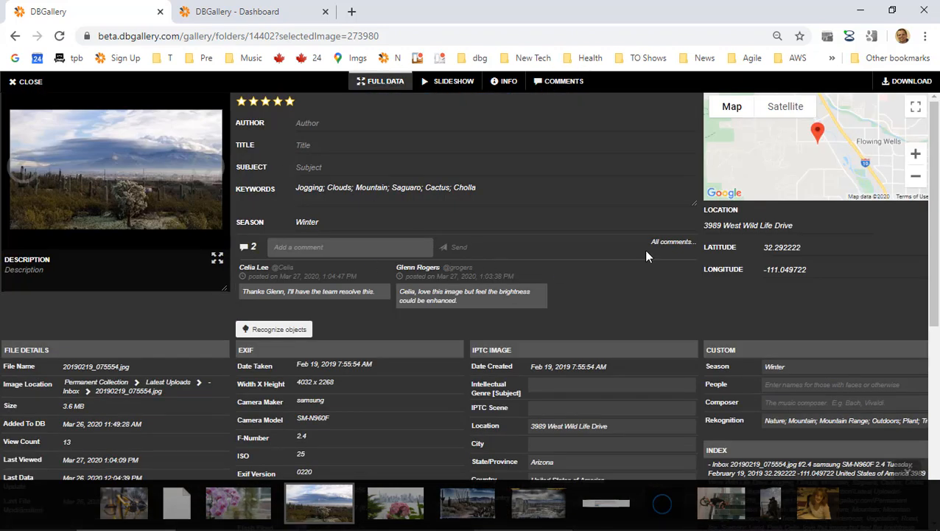
pyautogui.click(569, 84)
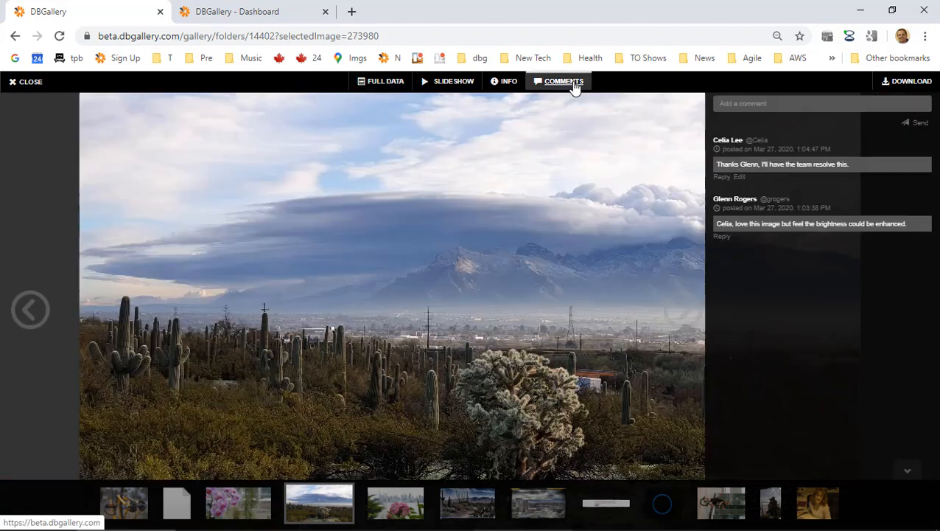
pyautogui.click(26, 80)
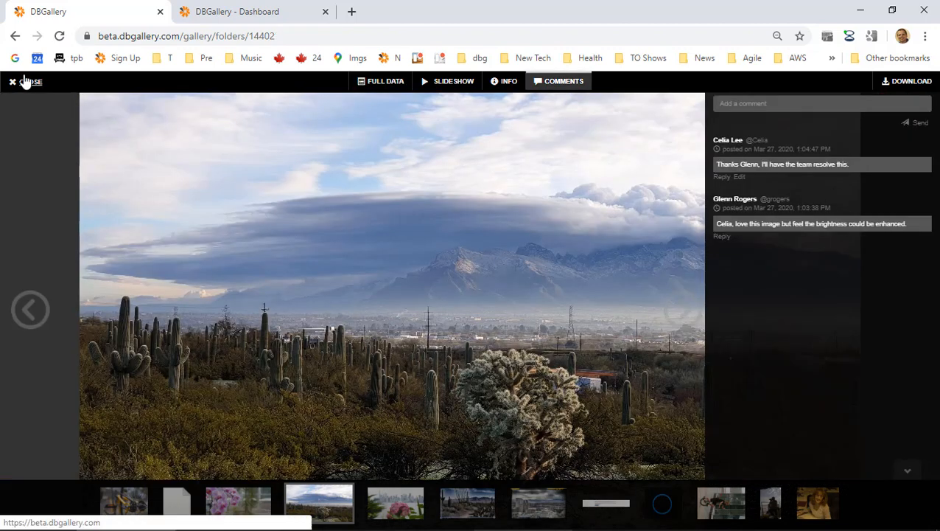
# Log out, sign in as another saved user, and open the Latest Uploads folder.
pyautogui.click(916, 85)
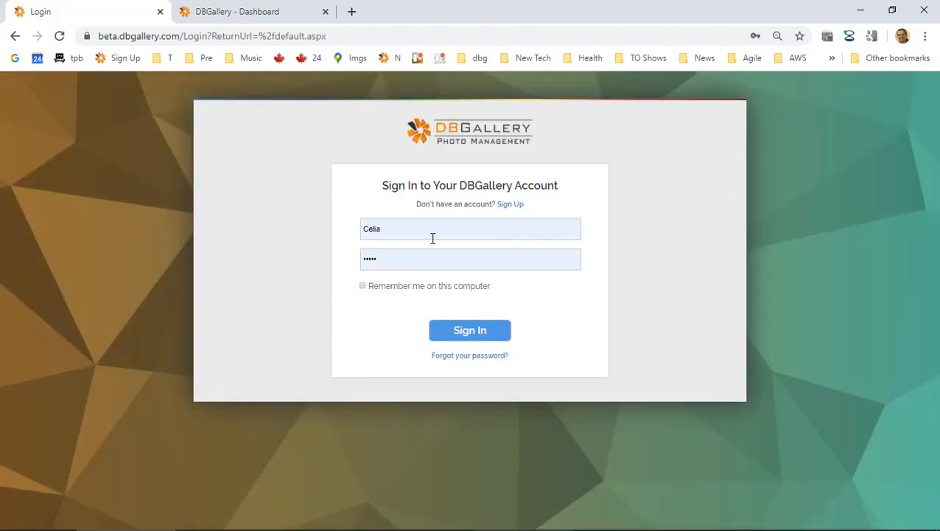
pyautogui.click(433, 238)
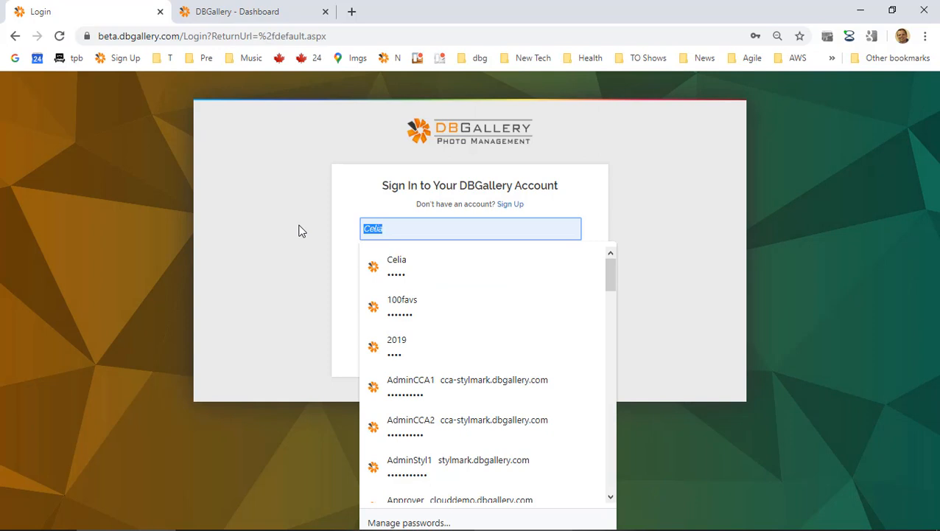
pyautogui.write('grogers')
pyautogui.click(415, 275)
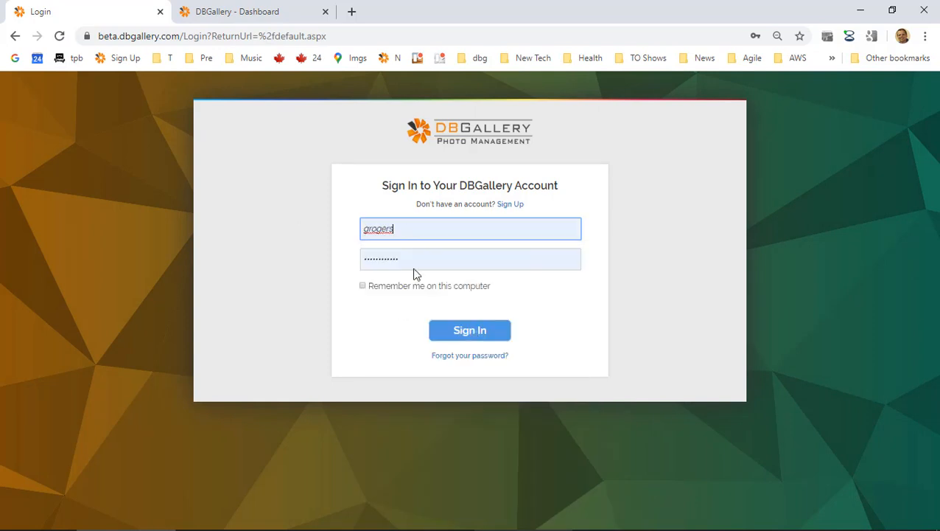
pyautogui.click(474, 335)
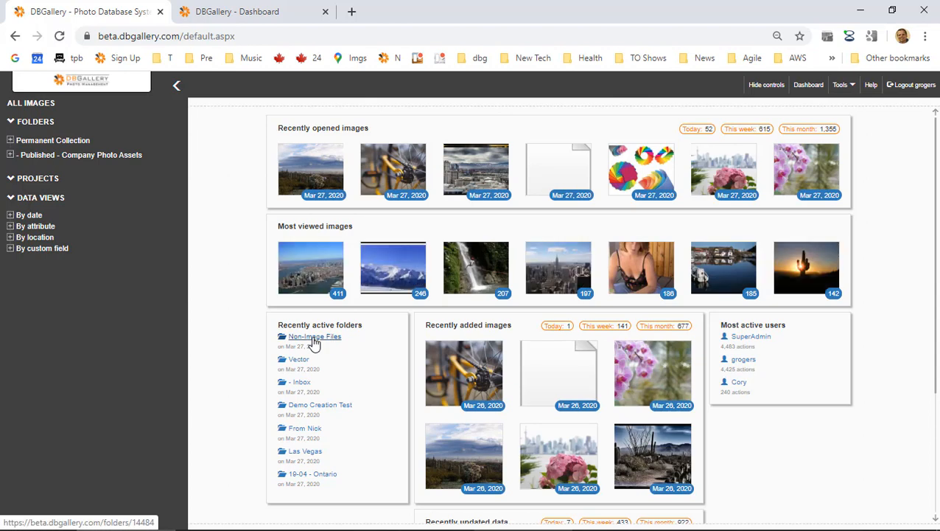
pyautogui.click(313, 339)
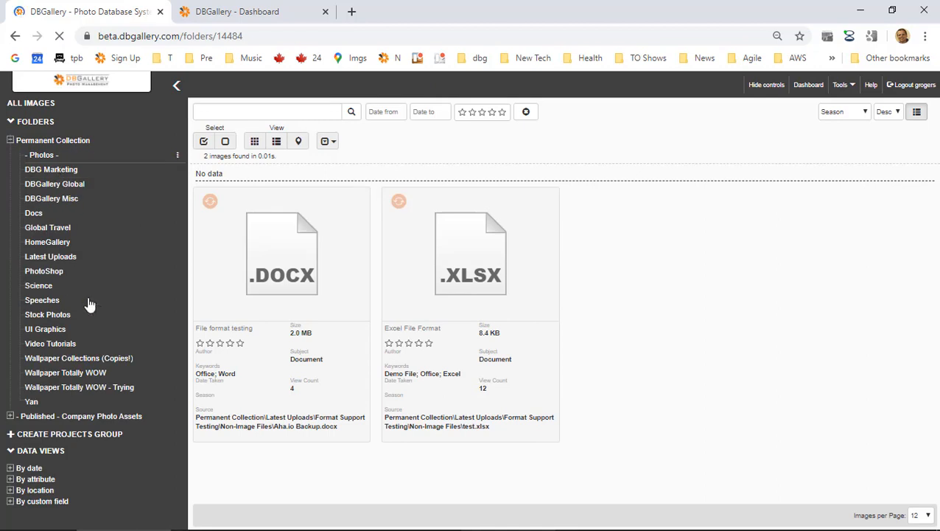
pyautogui.click(62, 258)
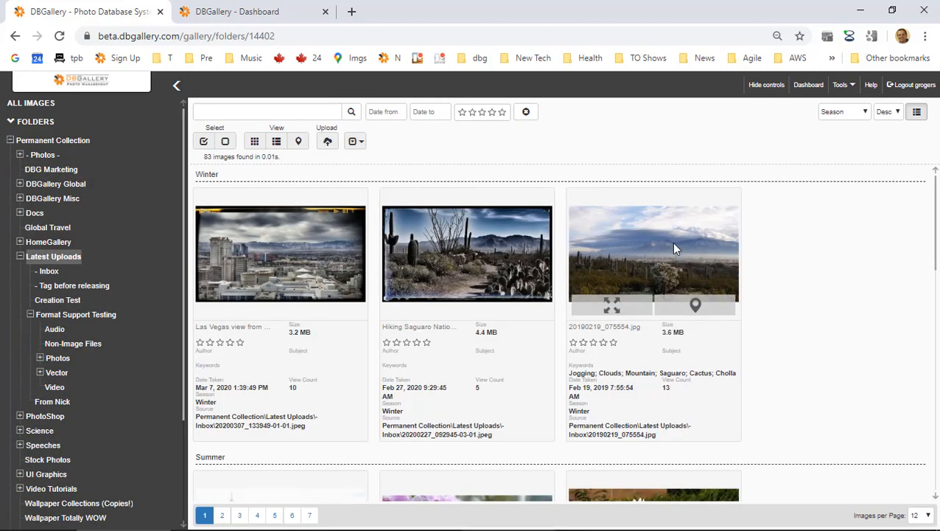
# Reply 'Thank you!' under the team's comment on the cactus landscape photo, then close it.
pyautogui.click(671, 243)
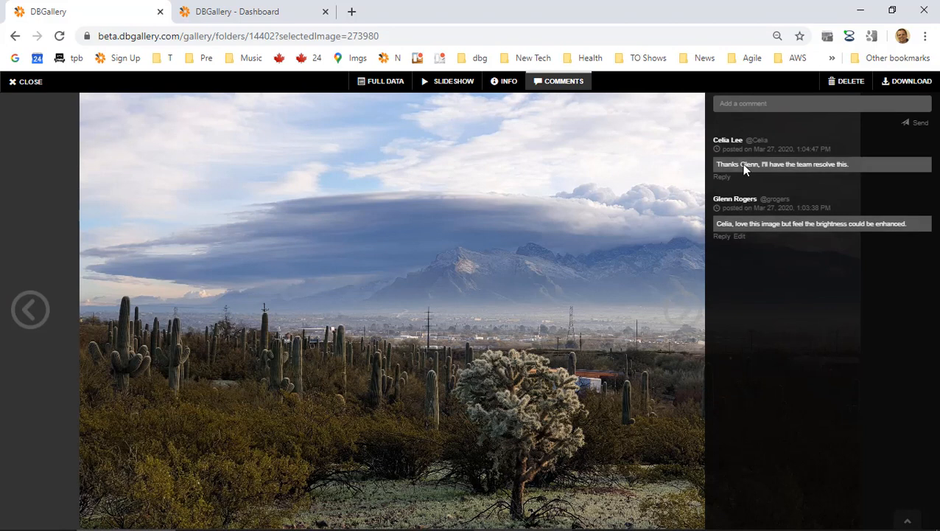
pyautogui.click(719, 178)
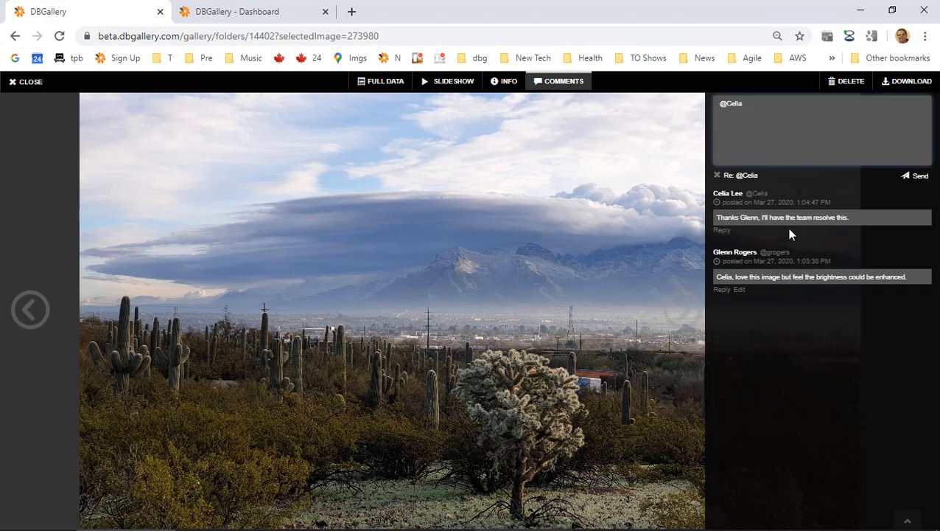
pyautogui.write('Thank you!')
pyautogui.click(913, 185)
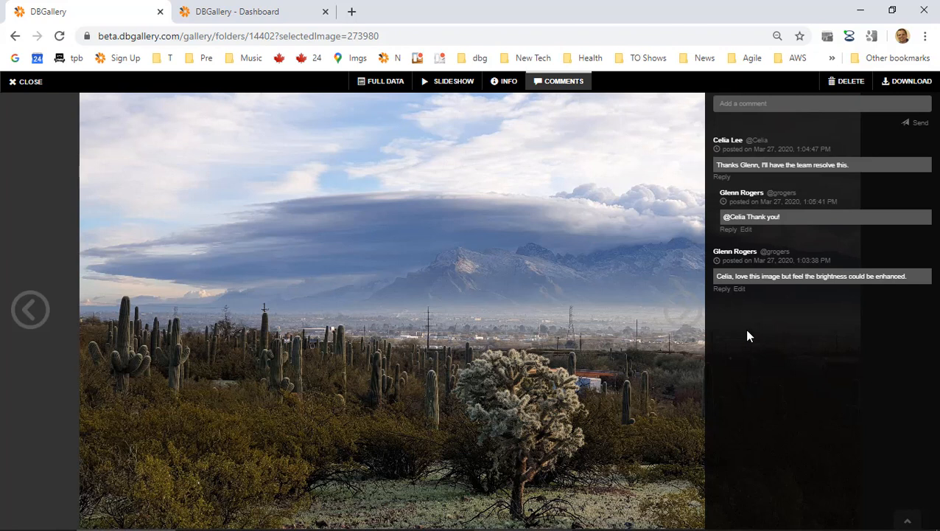
pyautogui.click(29, 83)
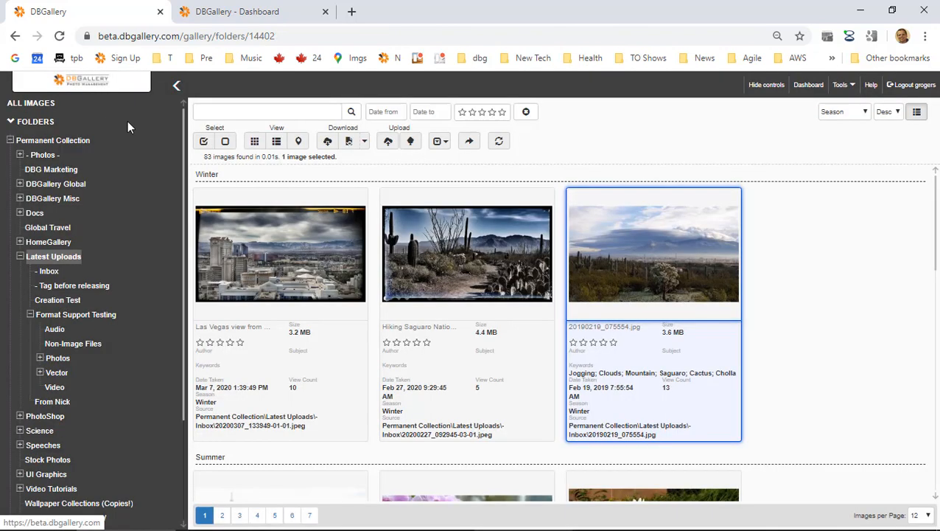
pyautogui.click(851, 86)
pyautogui.click(774, 105)
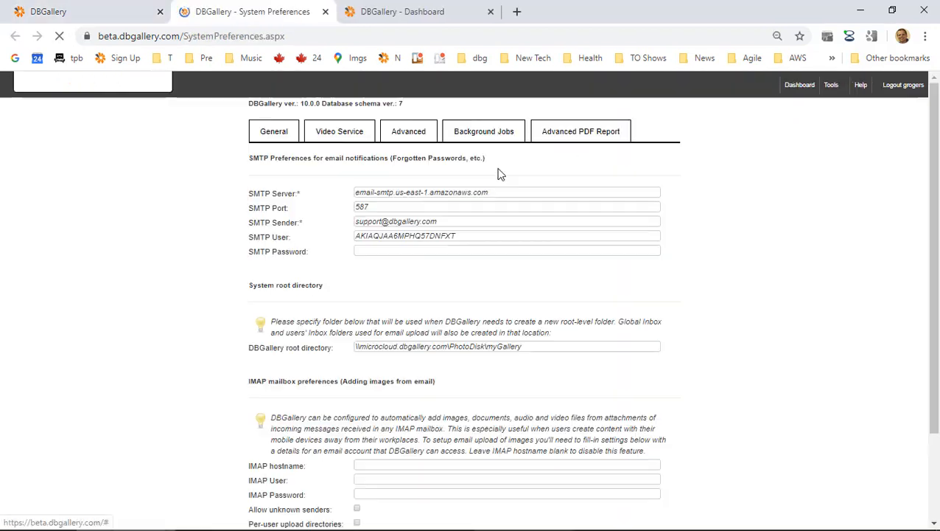
pyautogui.scroll(-15, 451, 286)
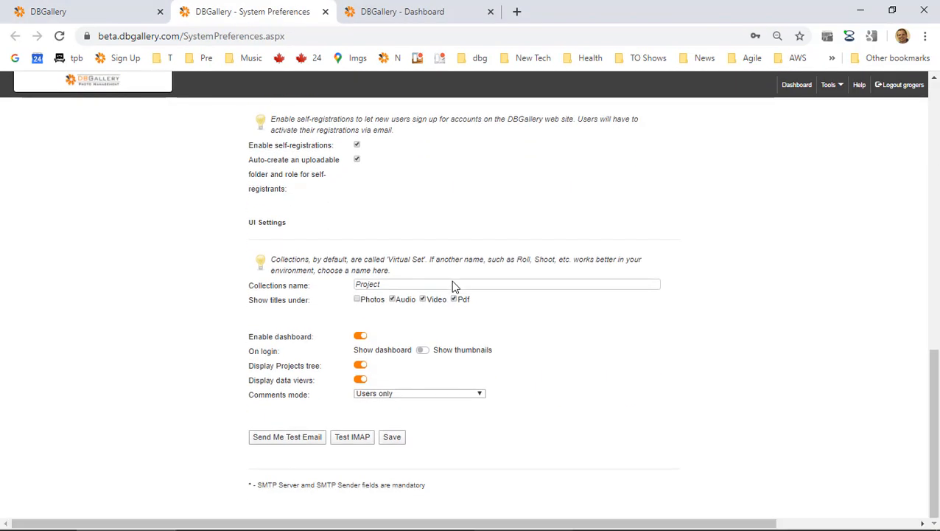
pyautogui.click(411, 396)
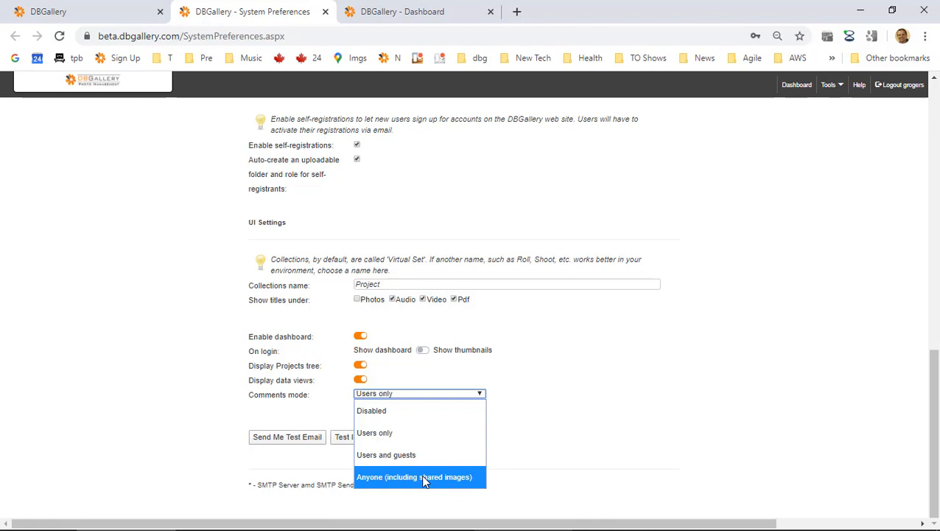
pyautogui.click(699, 357)
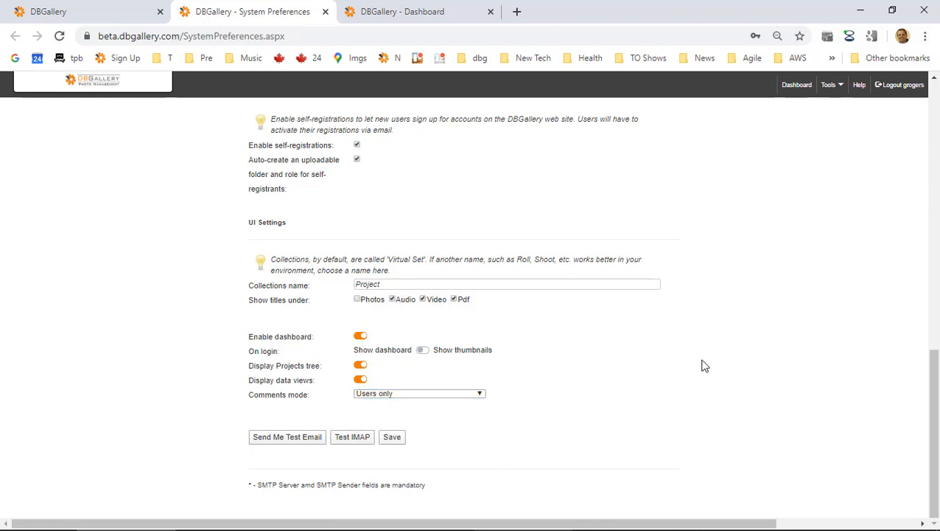
pyautogui.click(325, 12)
pyautogui.hotkey('alt', 'Tab')
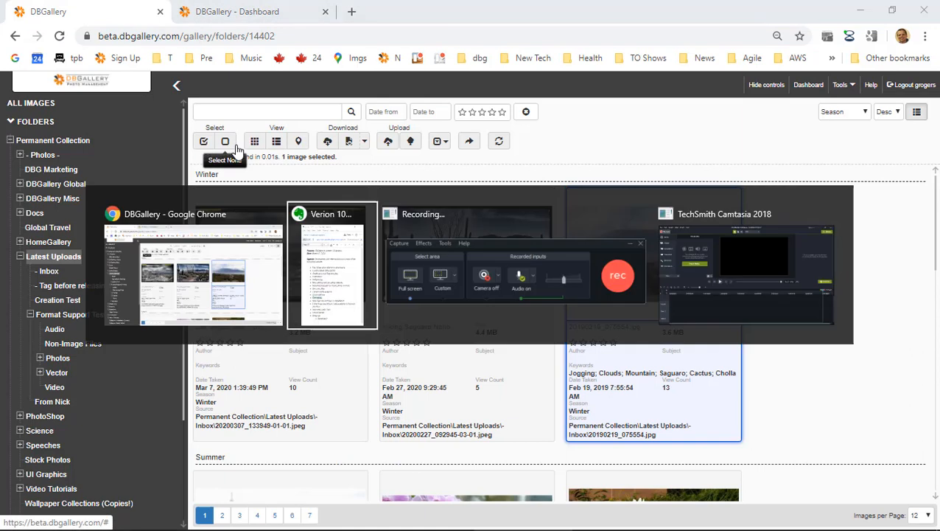
pyautogui.moveTo(59, 401); pyautogui.dragTo(268, 389)
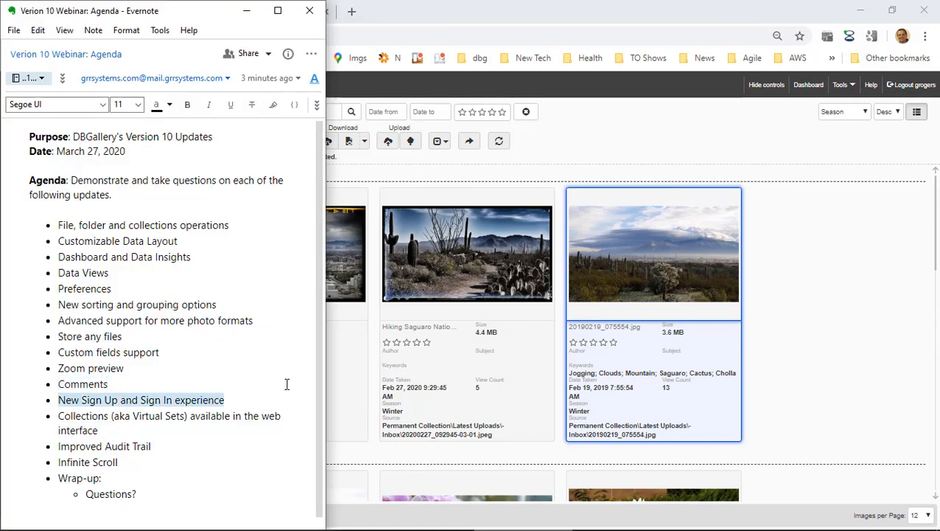
pyautogui.hotkey('alt', 'Tab')
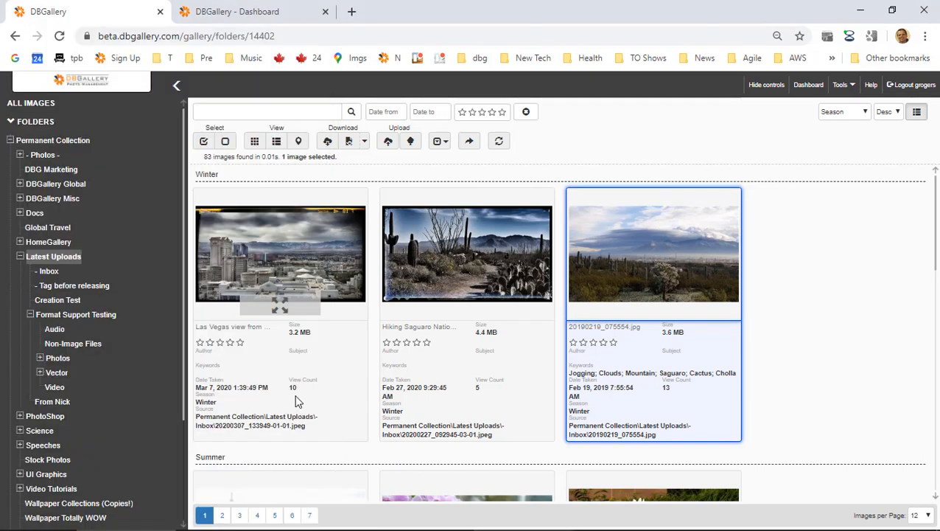
pyautogui.click(921, 85)
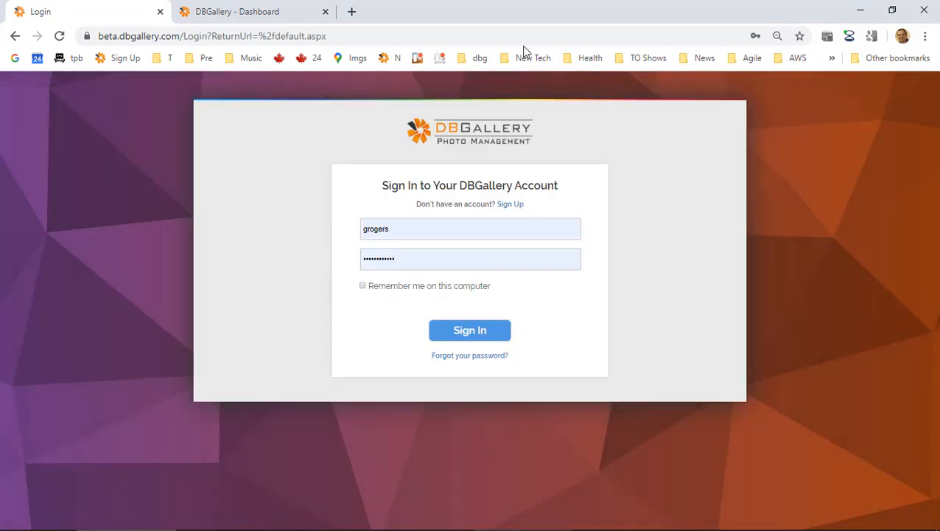
pyautogui.click(511, 205)
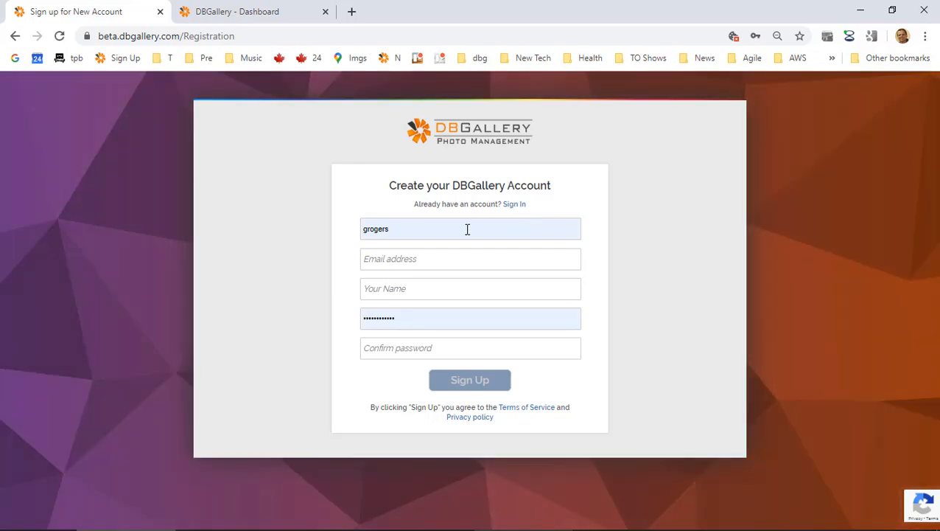
pyautogui.doubleClick(467, 230)
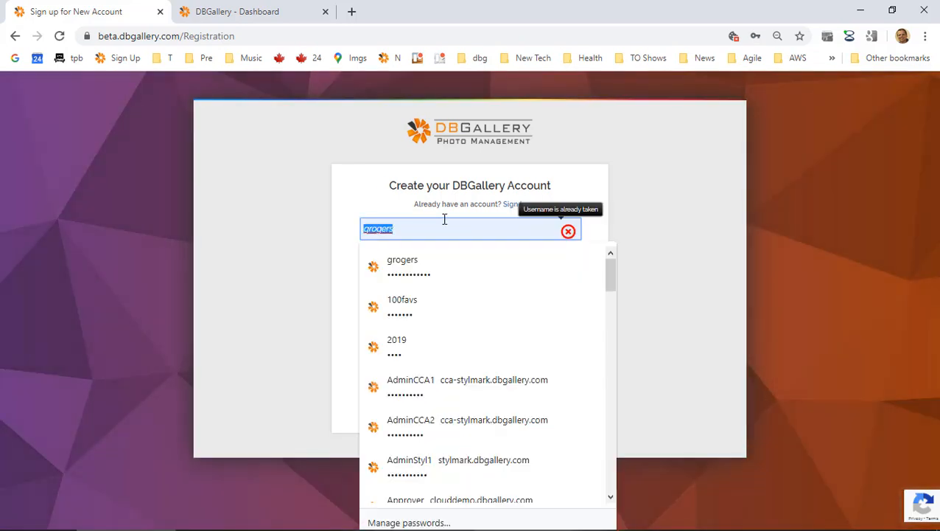
pyautogui.write('N')
pyautogui.press('BackSpace')
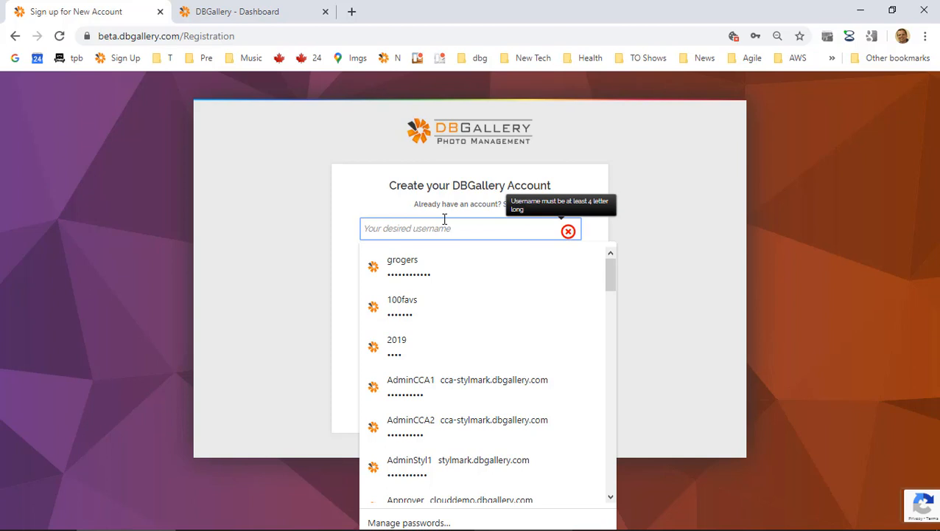
pyautogui.write('Joh')
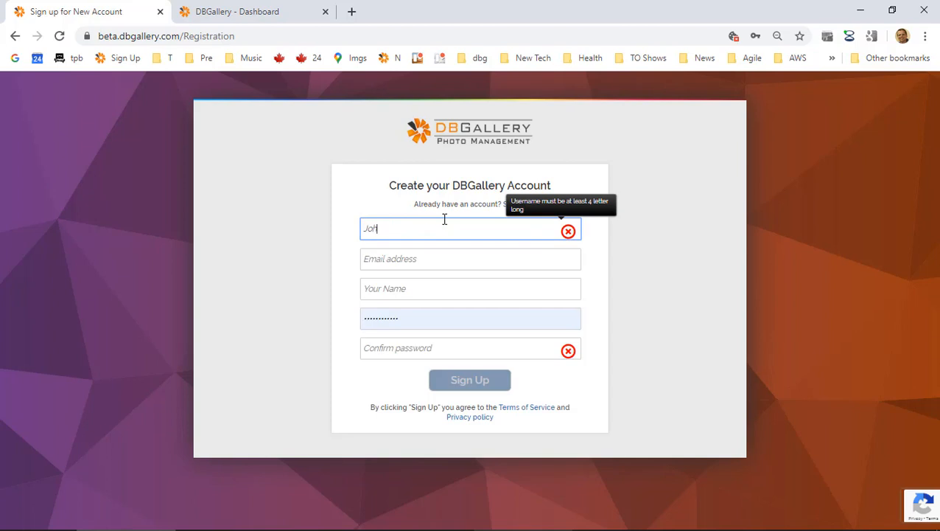
pyautogui.write('n Smit')
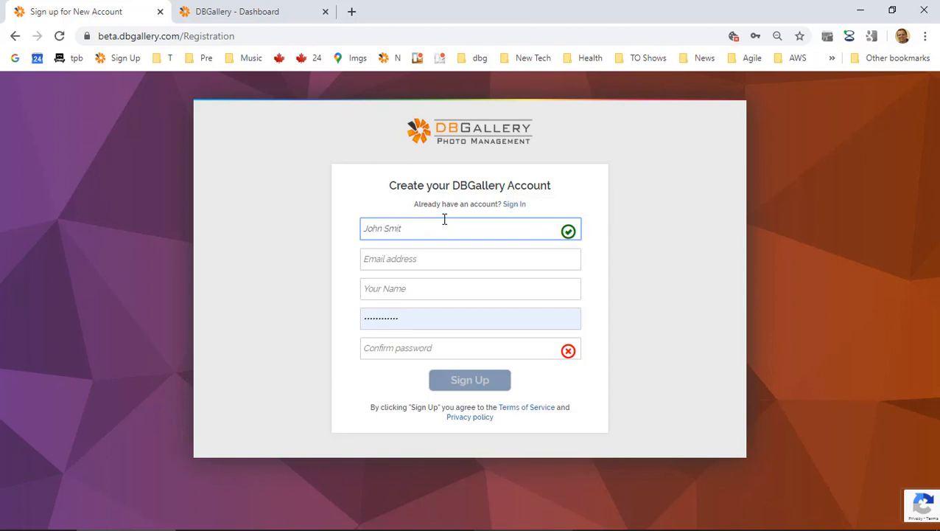
pyautogui.write('h')
pyautogui.press('Tab')
pyautogui.press('Tab')
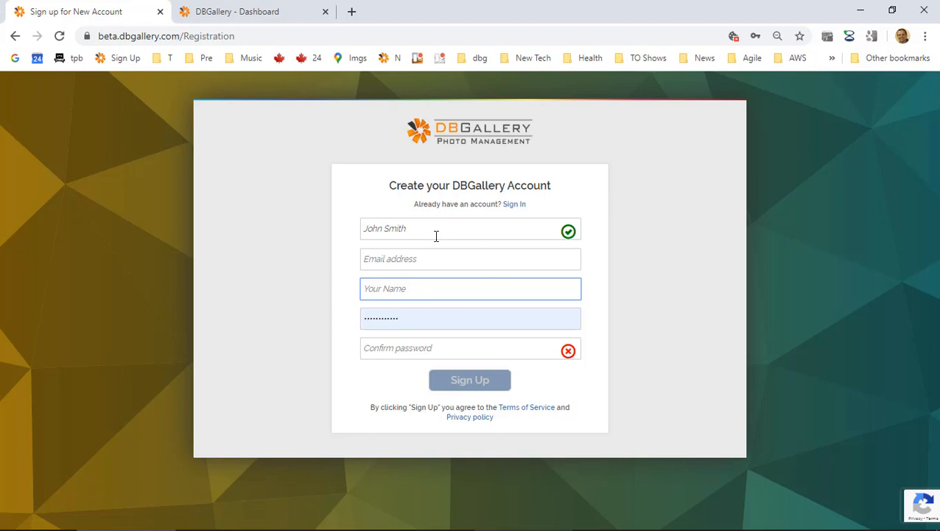
pyautogui.click(515, 205)
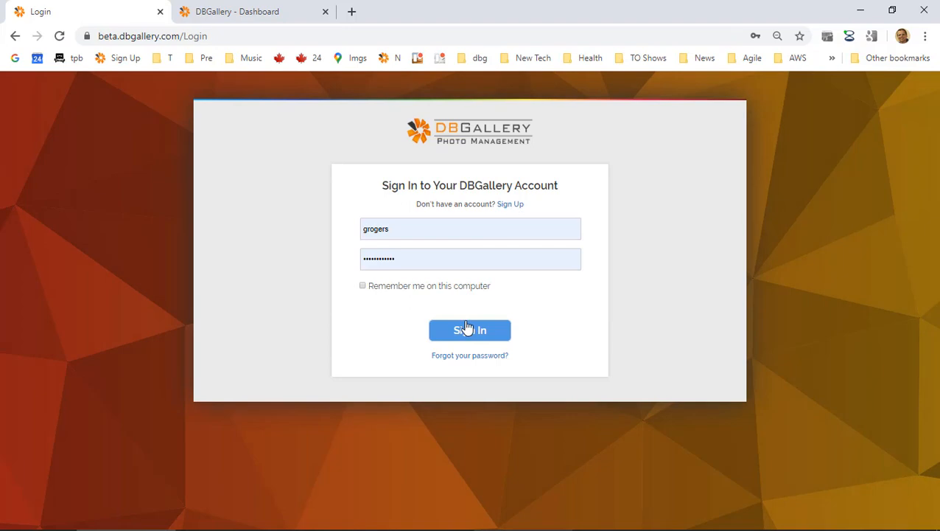
# Sign in to the DBGallery account.
pyautogui.click(465, 331)
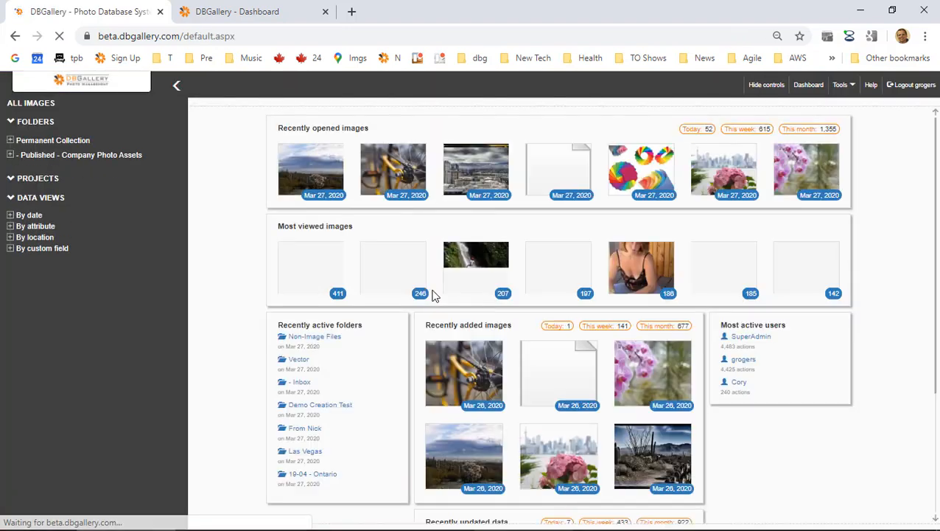
pyautogui.scroll(-3, 639, 271)
pyautogui.scroll(3, 765, 360)
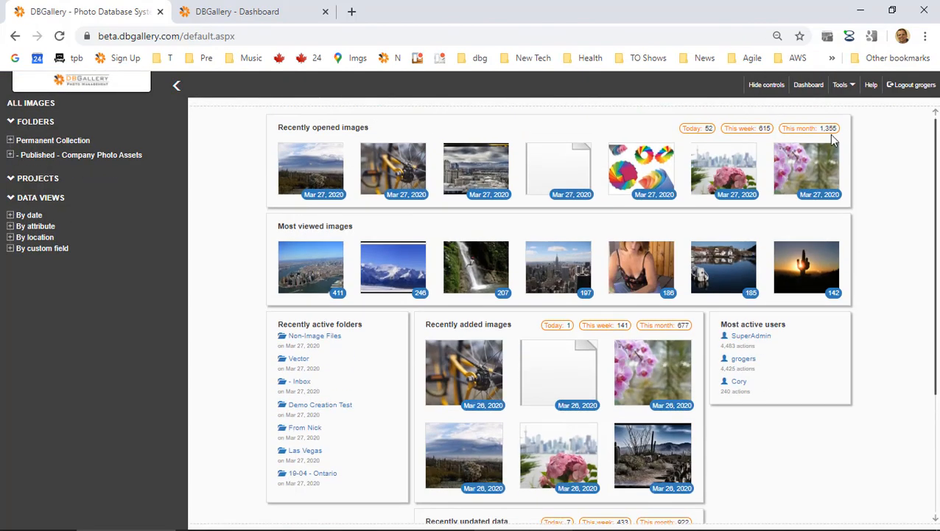
# Open Tools > Roles and edit the permissions of the 100favs role.
pyautogui.click(846, 87)
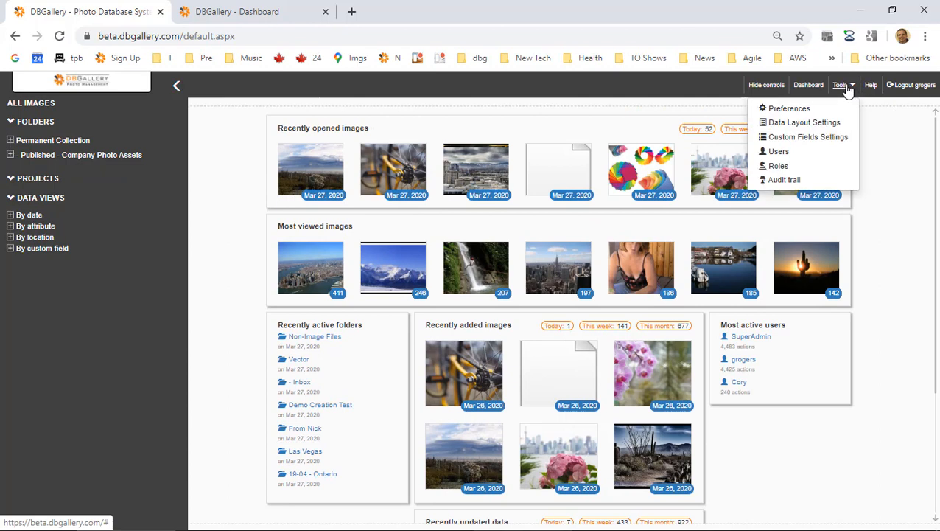
pyautogui.click(780, 166)
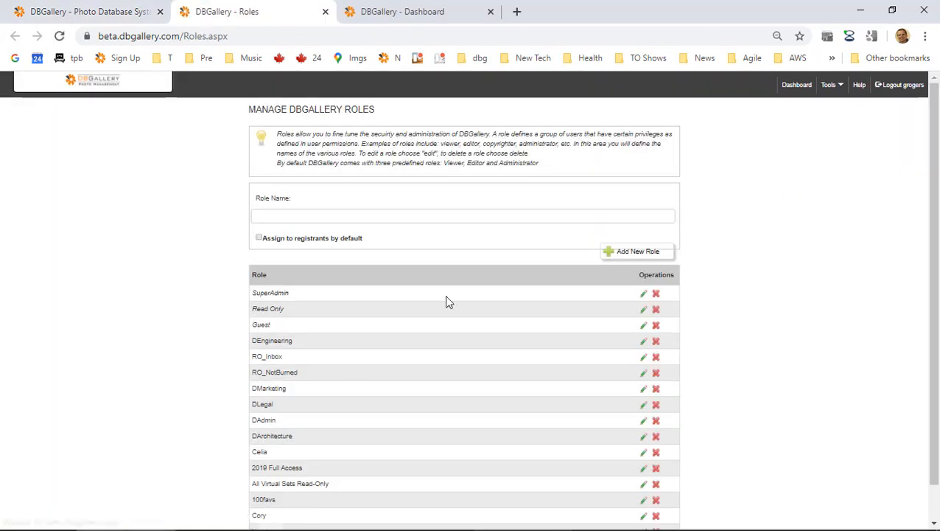
pyautogui.scroll(-1, 351, 367)
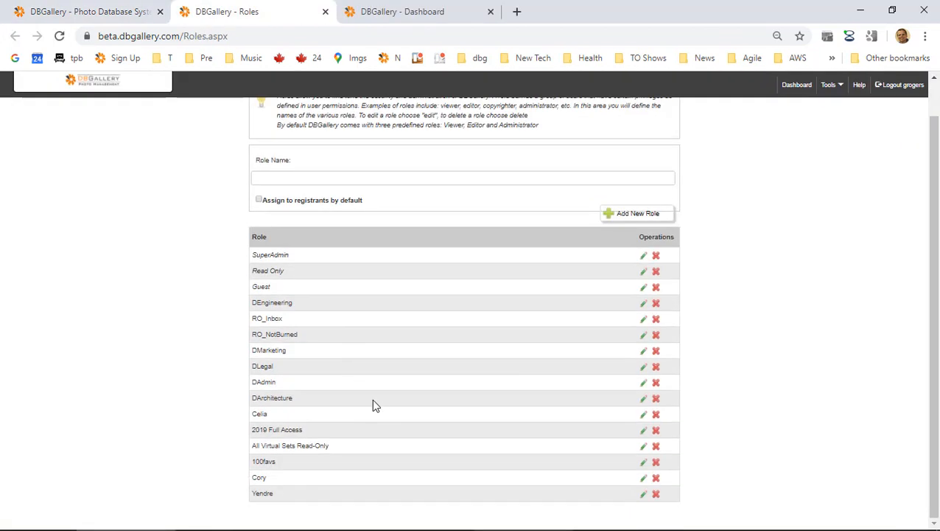
pyautogui.doubleClick(262, 462)
pyautogui.click(260, 462)
pyautogui.click(644, 463)
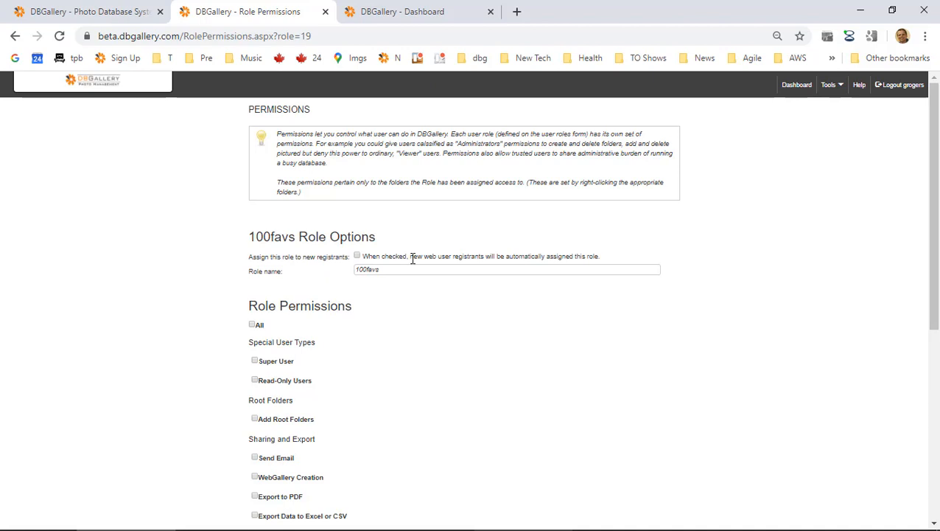
# Tick 'Assign this role to new registrants' for 100favs, then close the Role Permissions tab.
pyautogui.moveTo(443, 257); pyautogui.dragTo(504, 255)
pyautogui.click(518, 256)
pyautogui.scroll(-2, 394, 298)
pyautogui.scroll(-3, 393, 315)
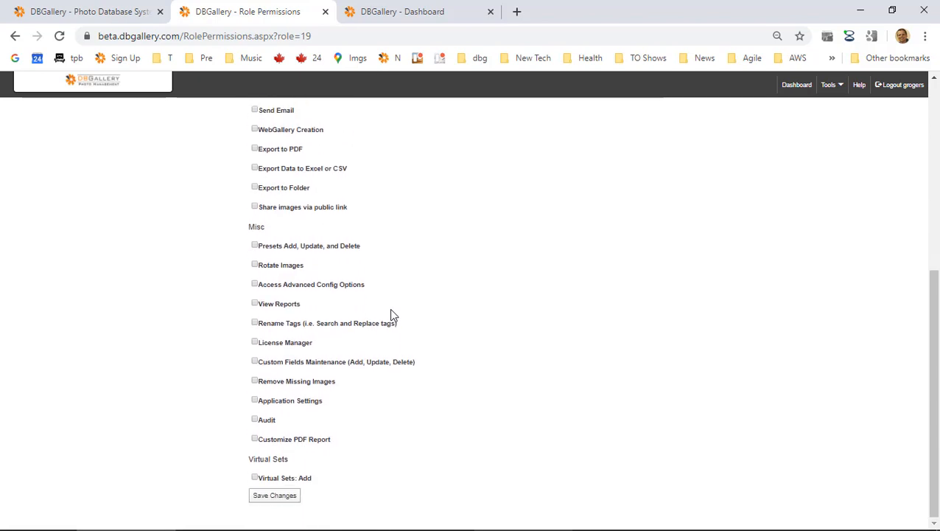
pyautogui.scroll(5, 391, 315)
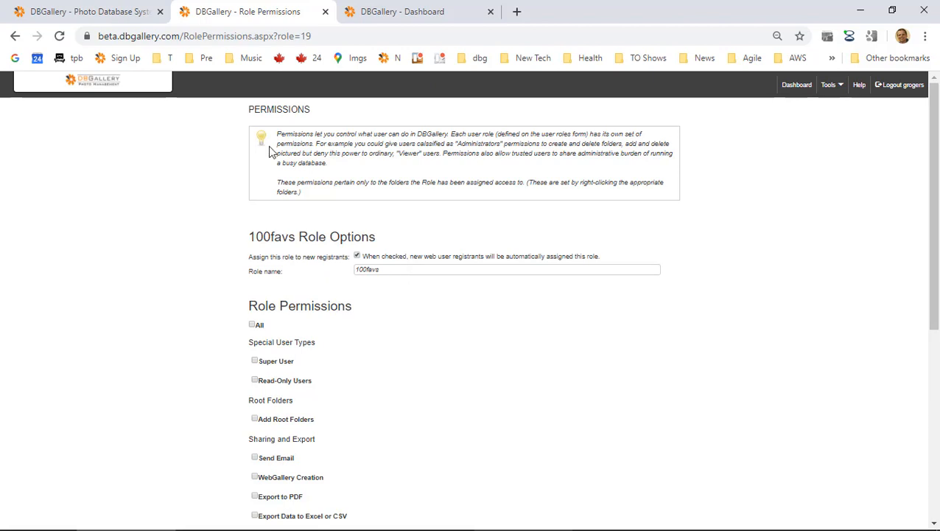
pyautogui.click(325, 12)
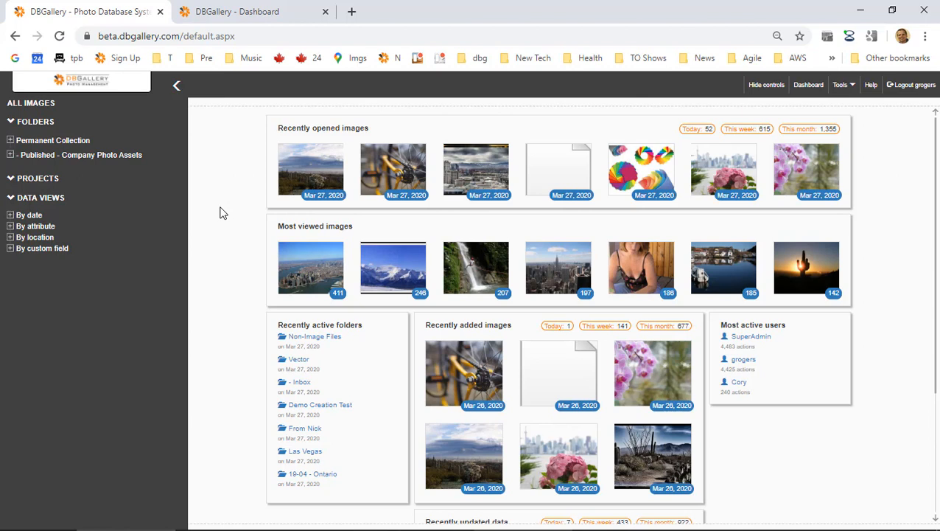
pyautogui.hotkey('alt', 'Tab')
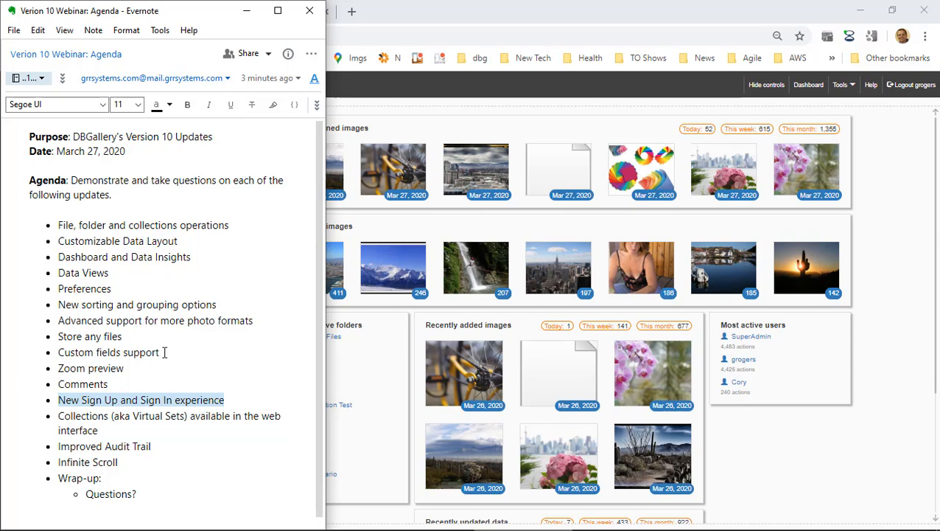
pyautogui.doubleClick(77, 416)
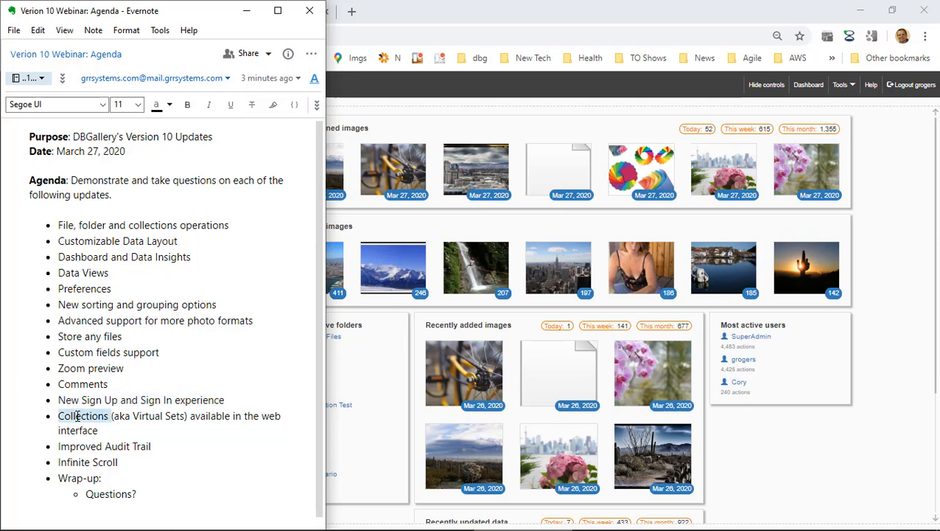
pyautogui.moveTo(77, 416); pyautogui.dragTo(186, 417)
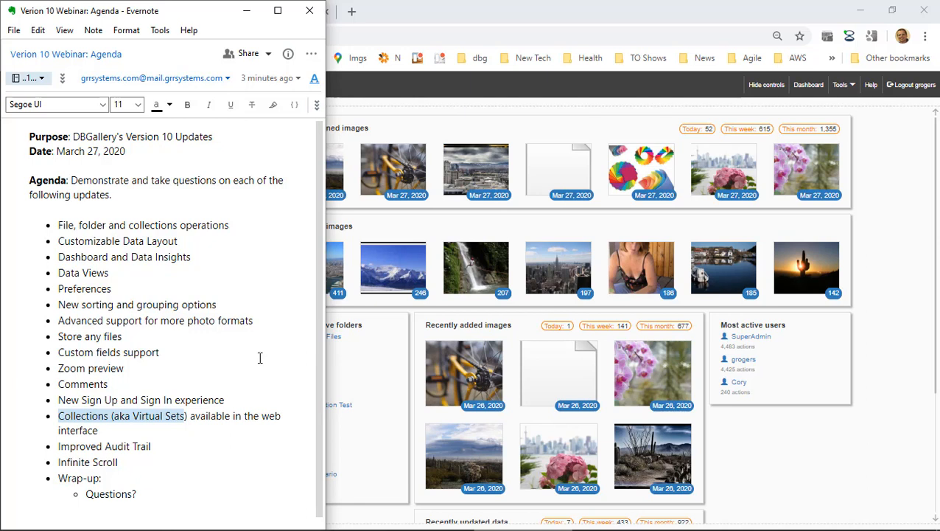
pyautogui.doubleClick(159, 416)
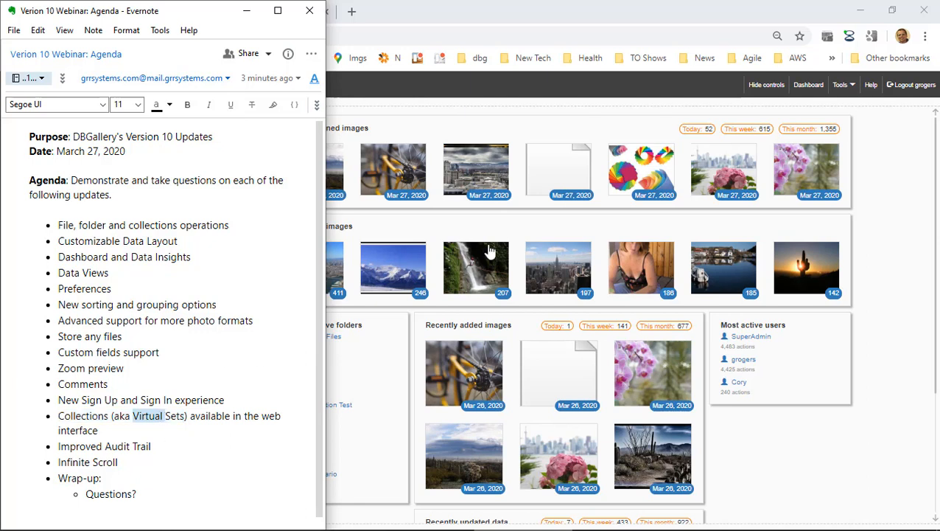
pyautogui.click(537, 120)
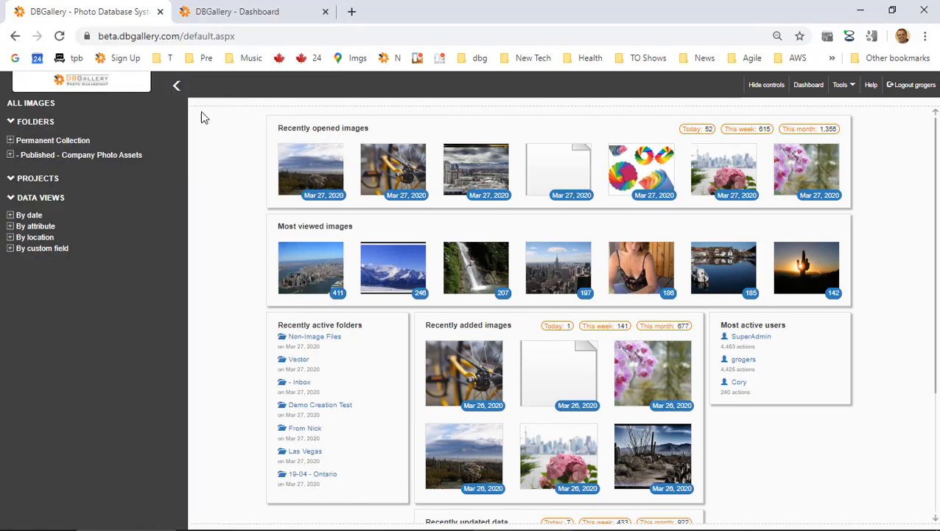
# Open the system preferences from the Tools menu, closing the leftover dashboard page.
pyautogui.click(11, 179)
pyautogui.click(11, 180)
pyautogui.click(851, 86)
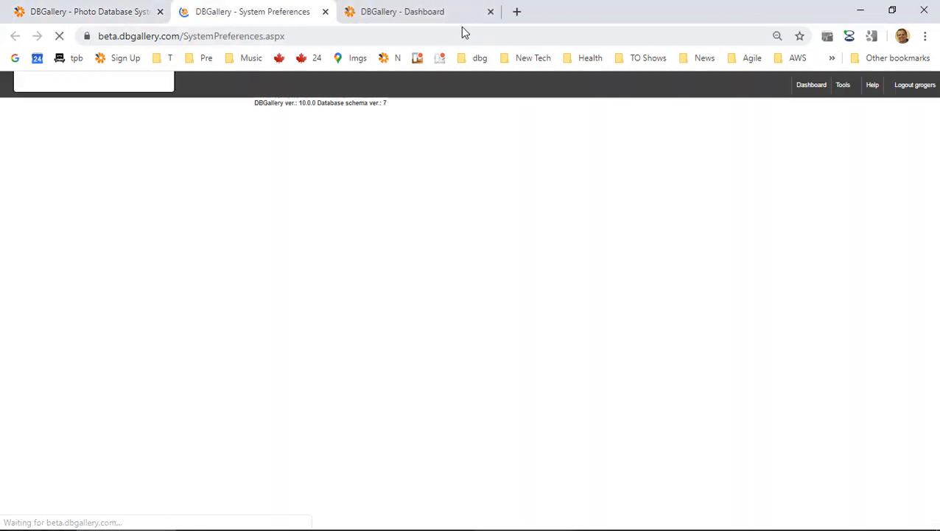
pyautogui.click(490, 11)
# Change Collections name from Project to Collection, save, and return to the dashboard.
pyautogui.scroll(-10, 527, 278)
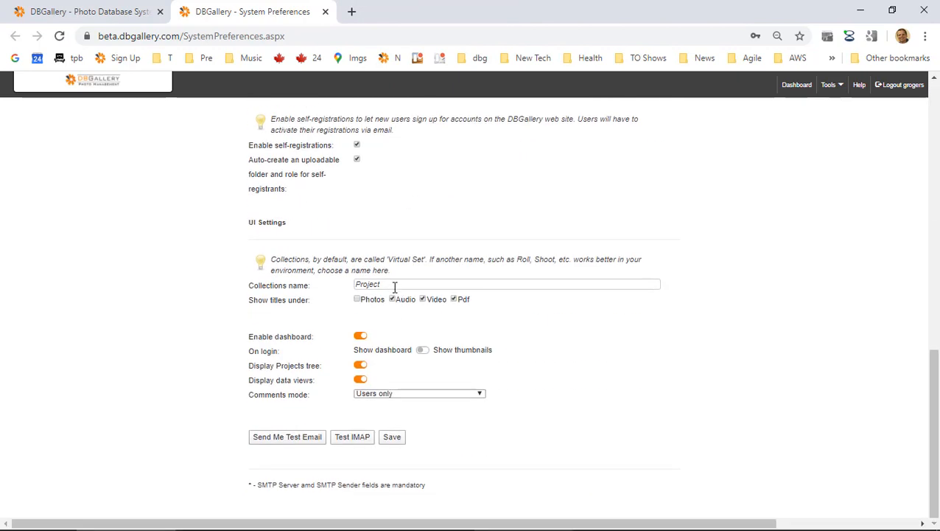
pyautogui.moveTo(394, 288); pyautogui.dragTo(354, 287)
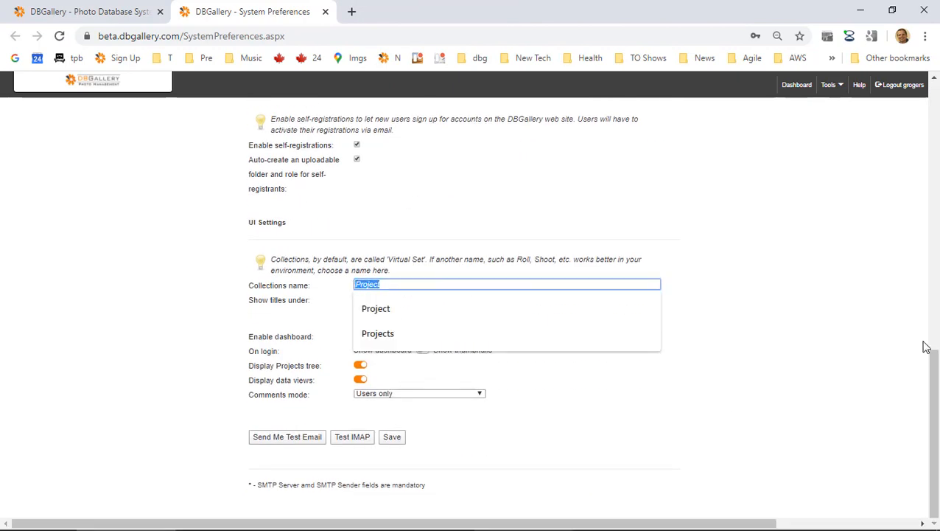
pyautogui.write('Col')
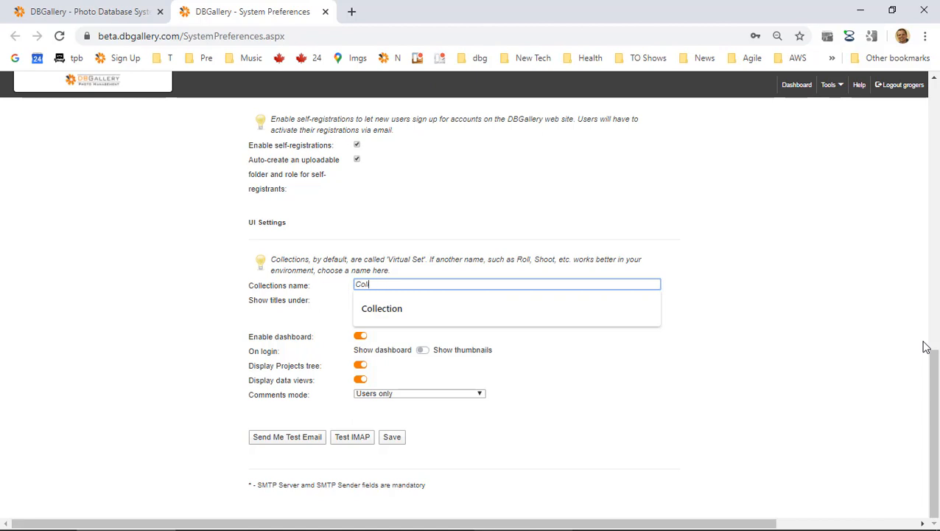
pyautogui.press('Down')
pyautogui.press('Return')
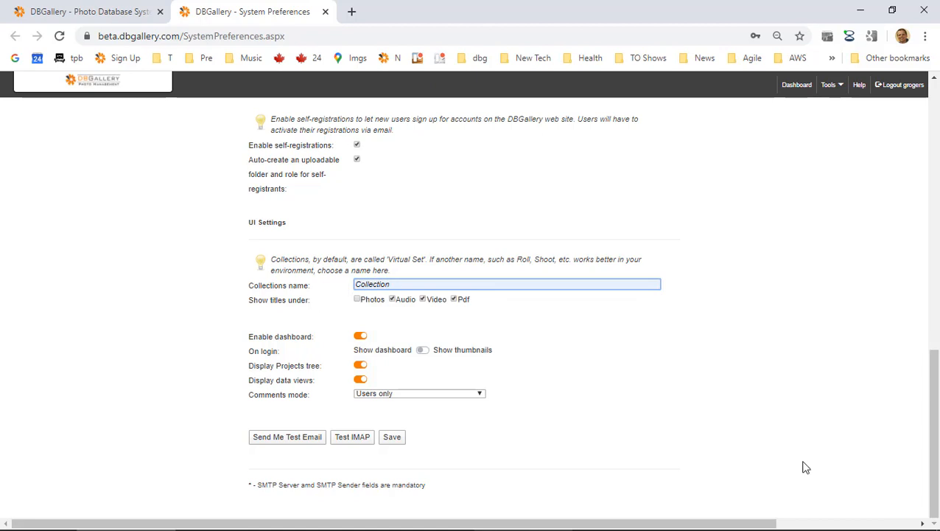
pyautogui.click(393, 438)
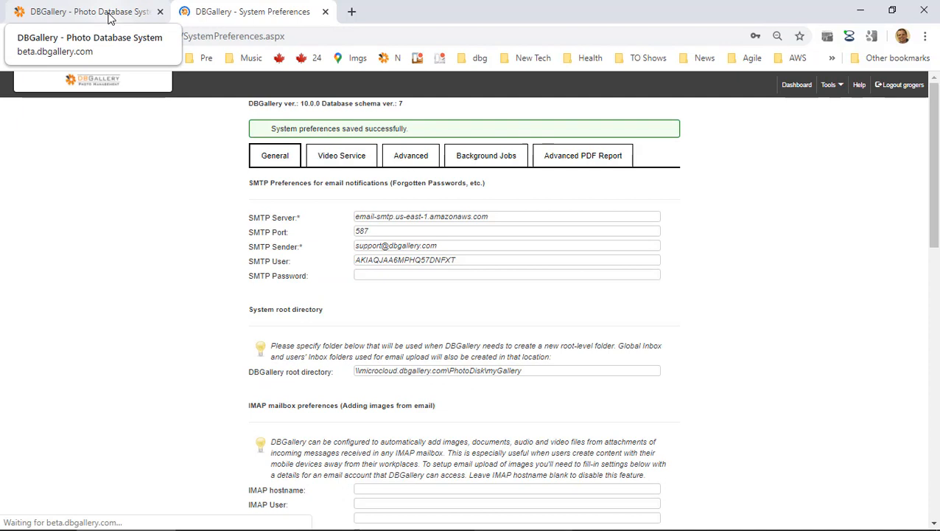
pyautogui.click(109, 18)
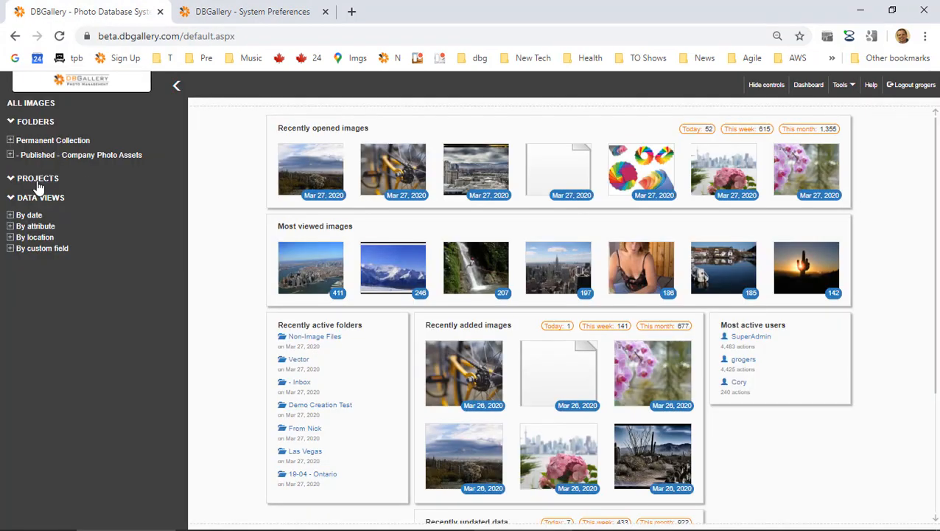
# Expand Collections > Catalog Projects and open the New York Favorites collection.
pyautogui.click(60, 36)
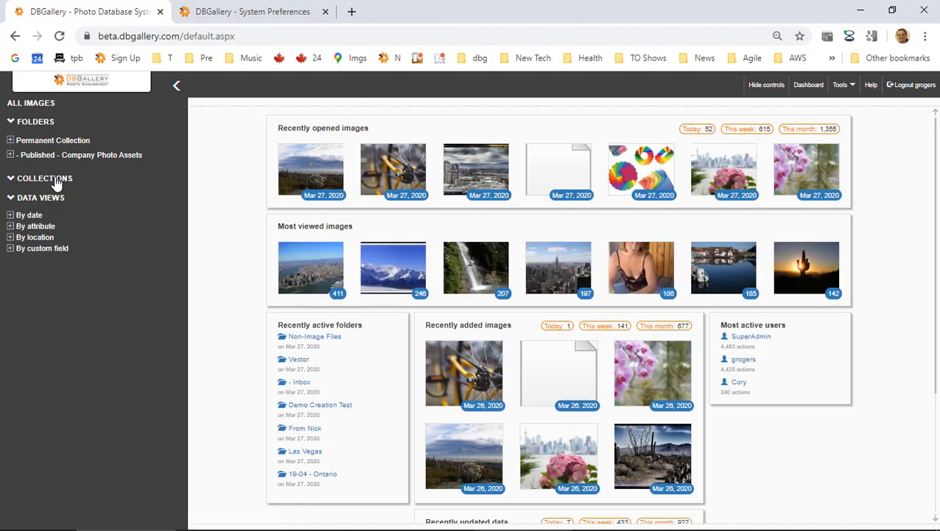
pyautogui.click(9, 179)
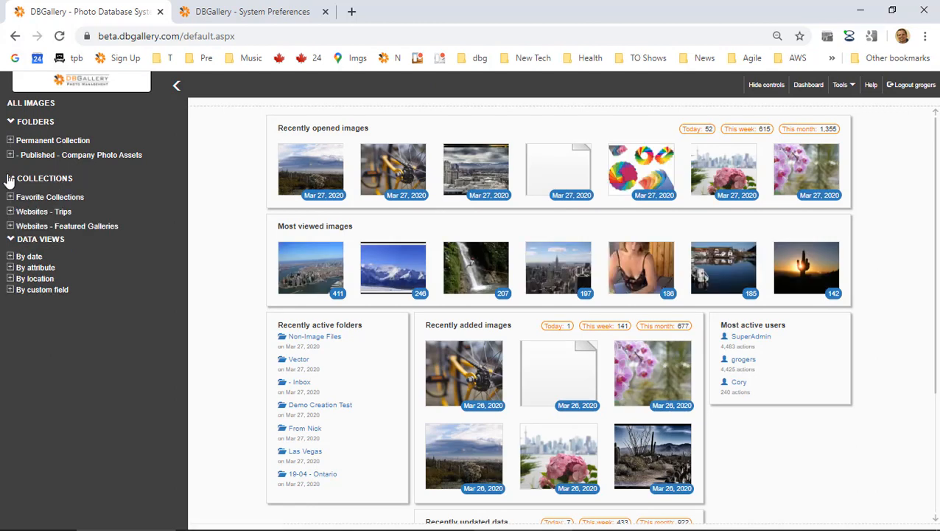
pyautogui.click(9, 178)
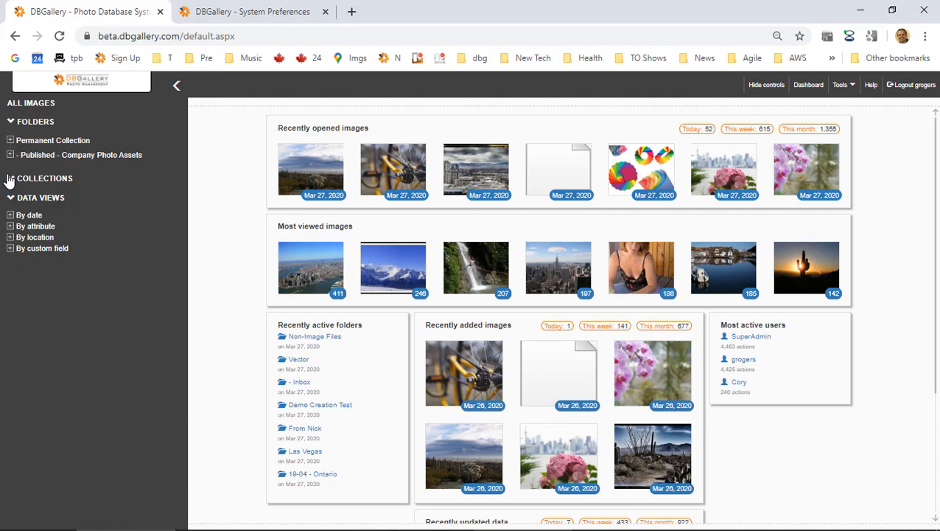
pyautogui.click(9, 180)
pyautogui.scroll(-1, 41, 286)
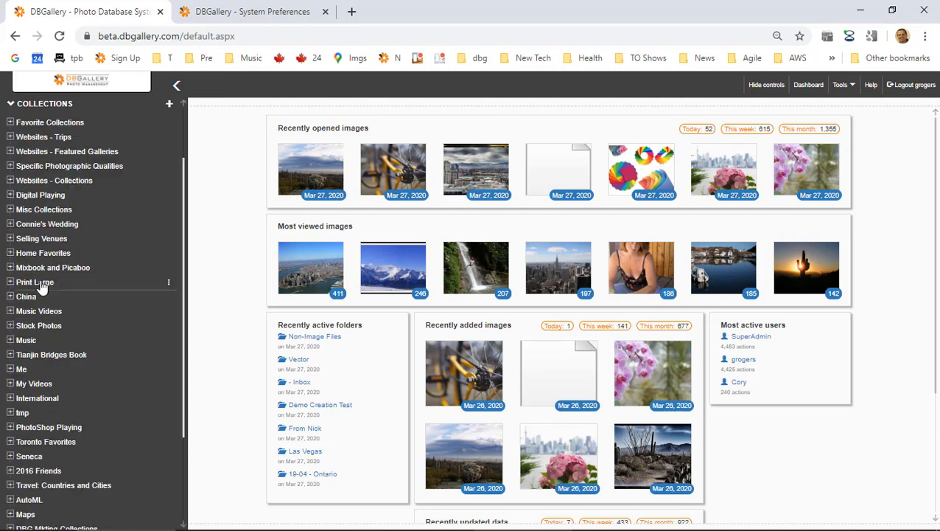
pyautogui.scroll(-2, 41, 286)
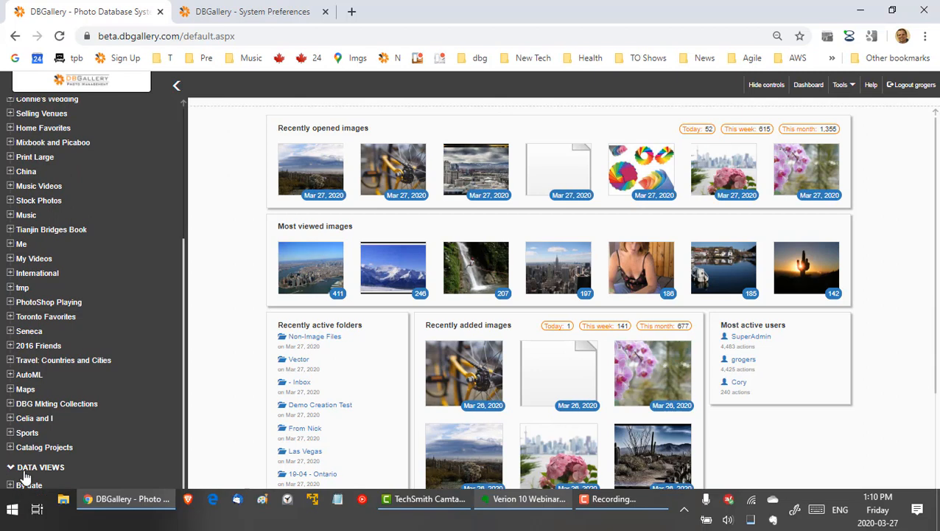
pyautogui.click(10, 447)
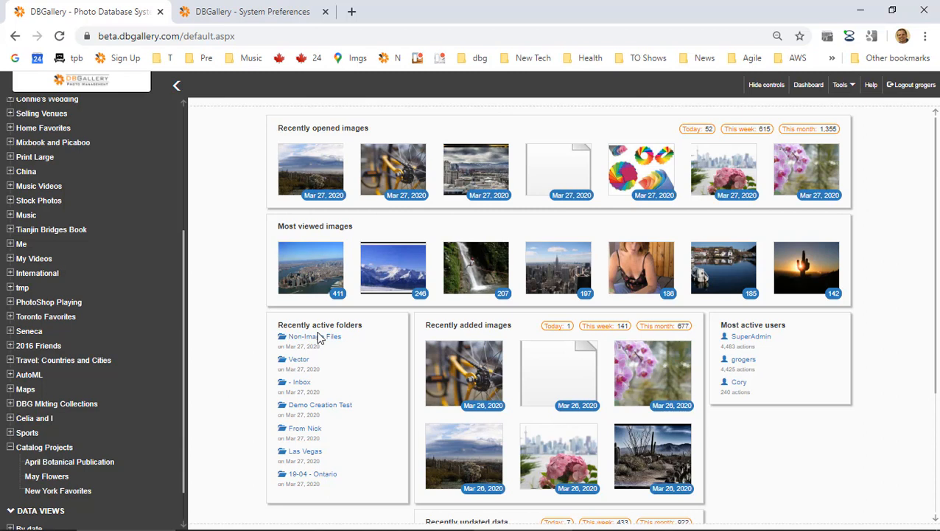
pyautogui.scroll(4, 137, 212)
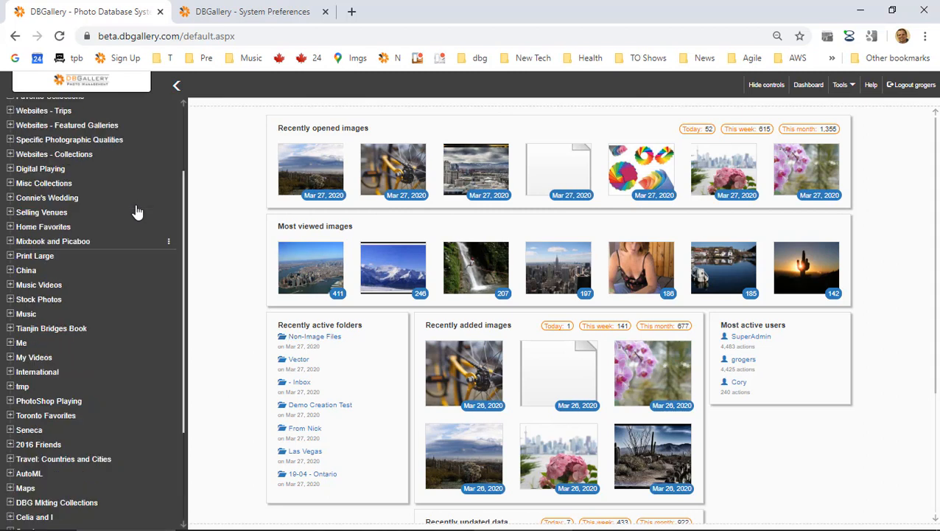
pyautogui.scroll(-3, 137, 212)
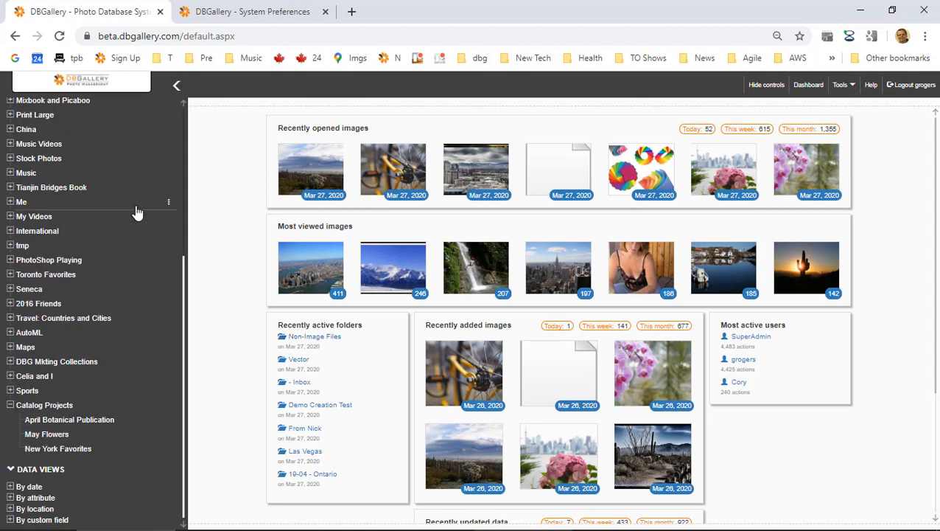
pyautogui.click(65, 448)
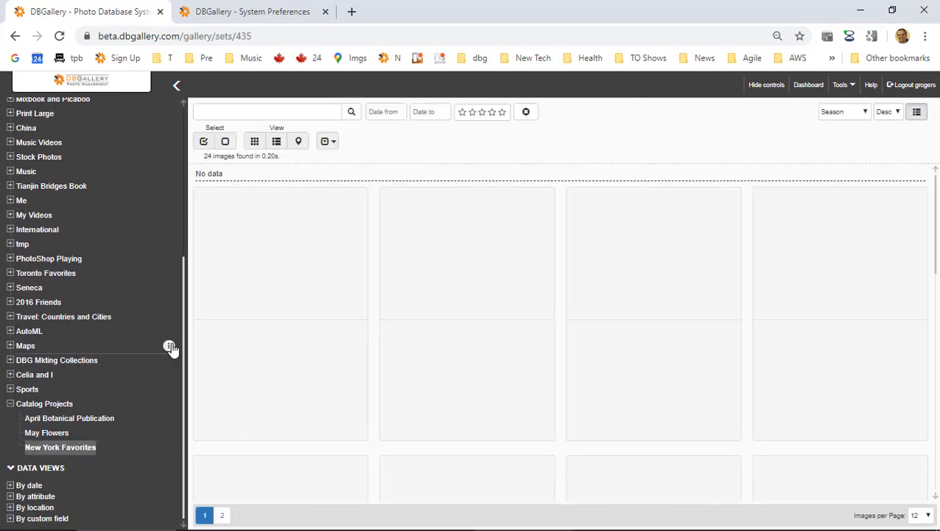
# Drag Tucson Panoramic into May Flowers, confirm, and open May Flowers.
pyautogui.click(621, 238)
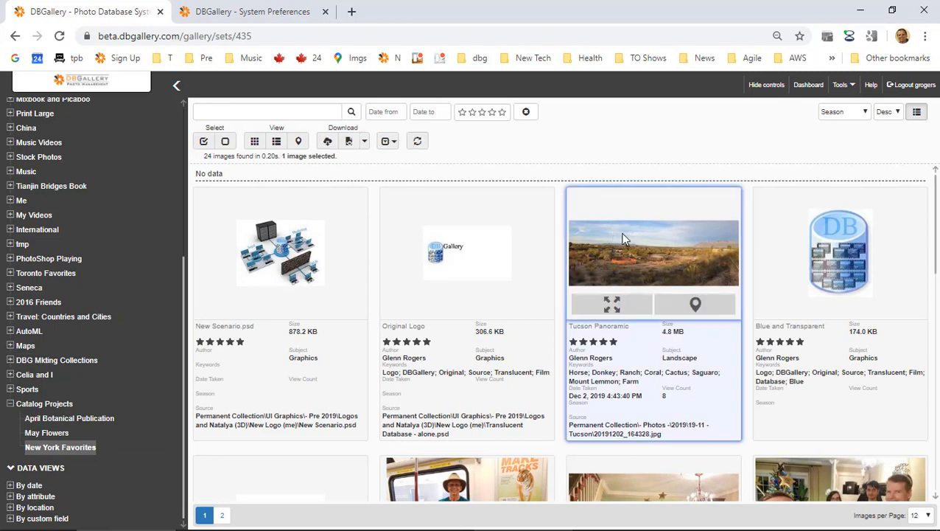
pyautogui.moveTo(646, 243); pyautogui.dragTo(56, 436)
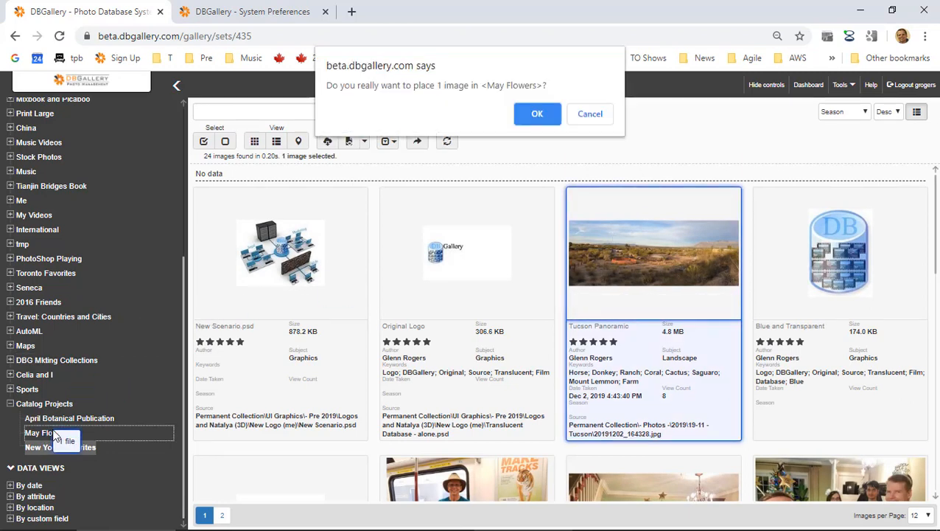
pyautogui.click(538, 115)
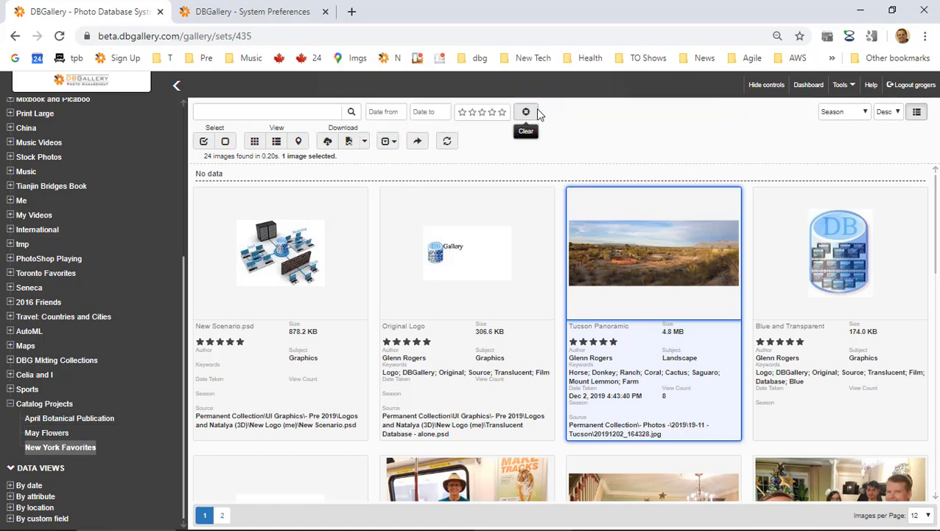
pyautogui.click(47, 433)
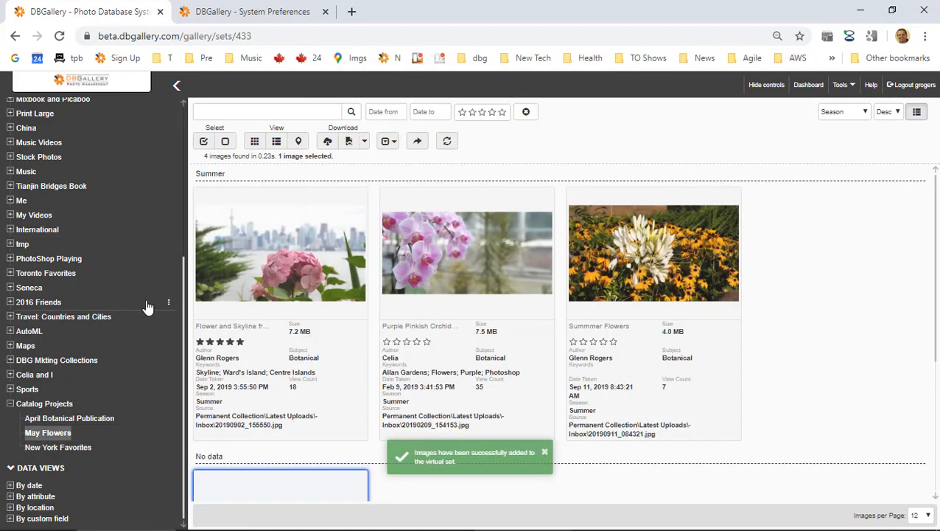
pyautogui.scroll(5, 147, 306)
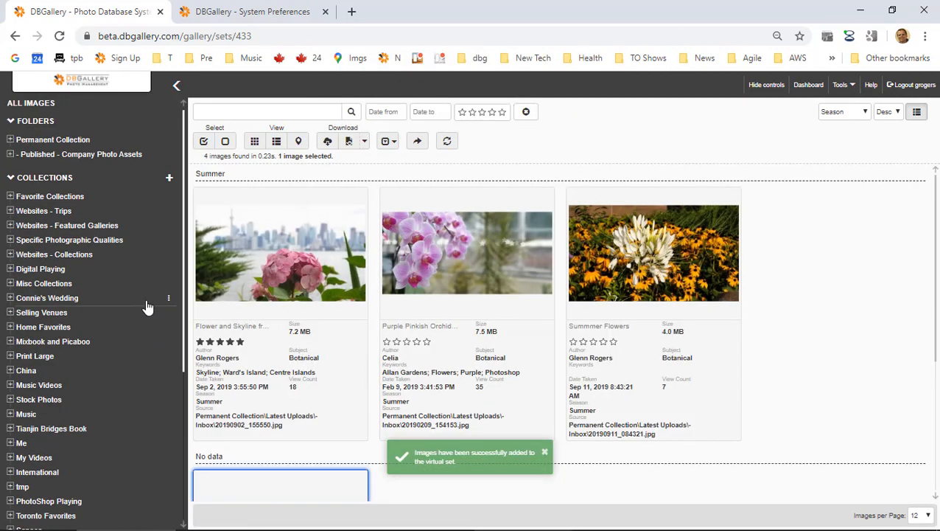
# Select two winter images in Latest Uploads and create a 'Las Vegas' collection under Catalog Projects.
pyautogui.click(10, 140)
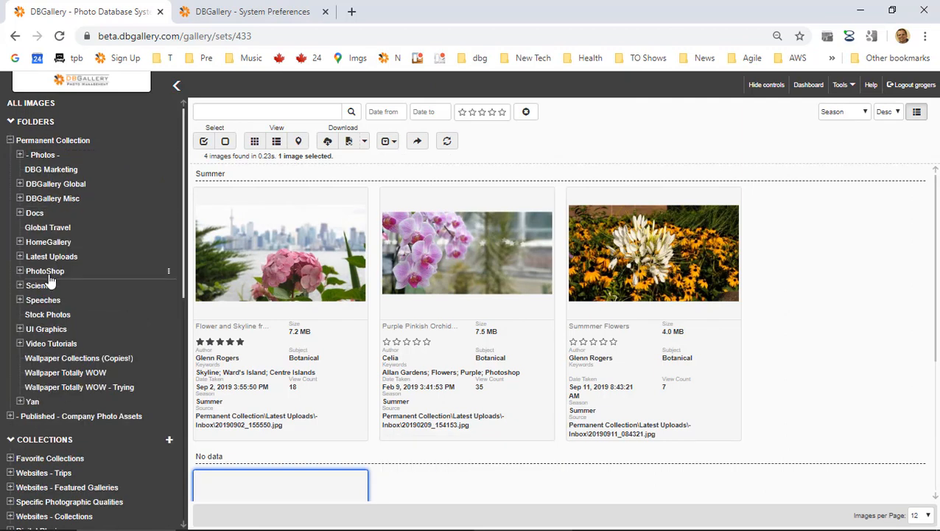
pyautogui.click(53, 256)
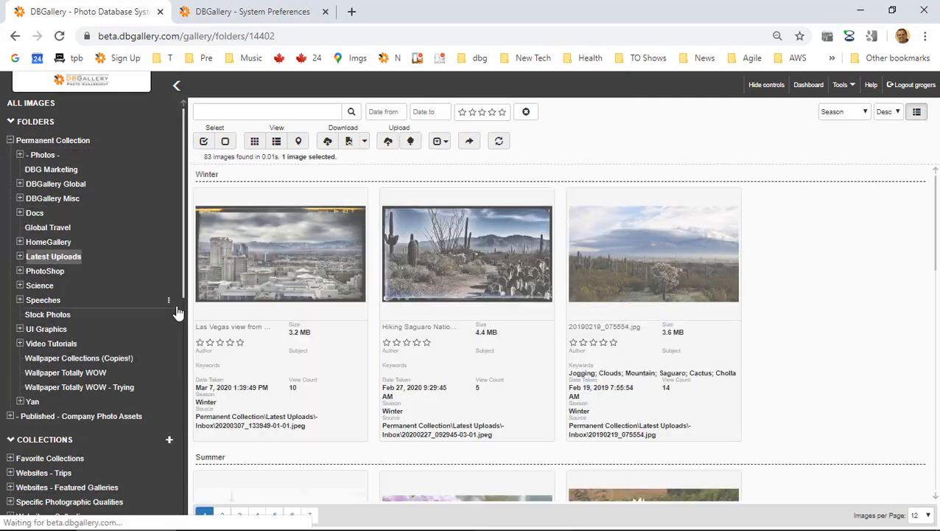
pyautogui.click(280, 248)
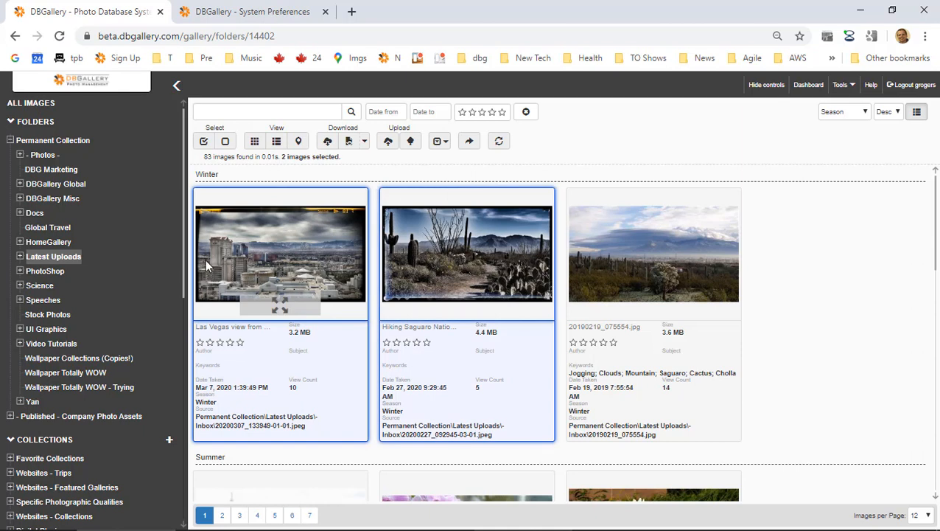
pyautogui.scroll(-10, 70, 283)
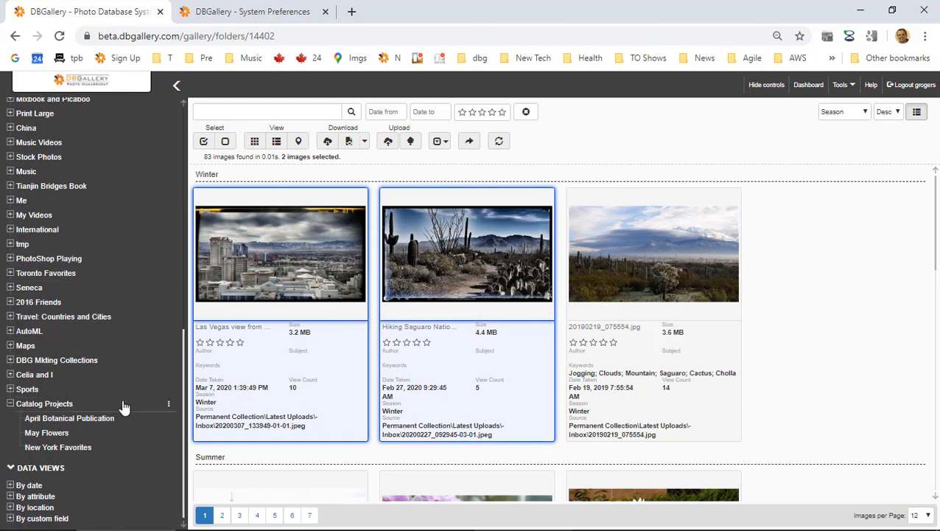
pyautogui.click(169, 405)
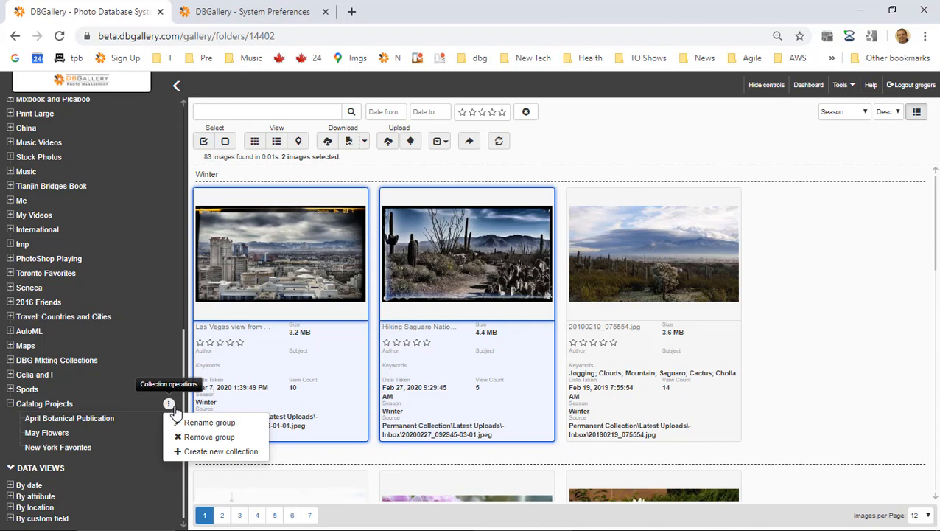
pyautogui.click(202, 454)
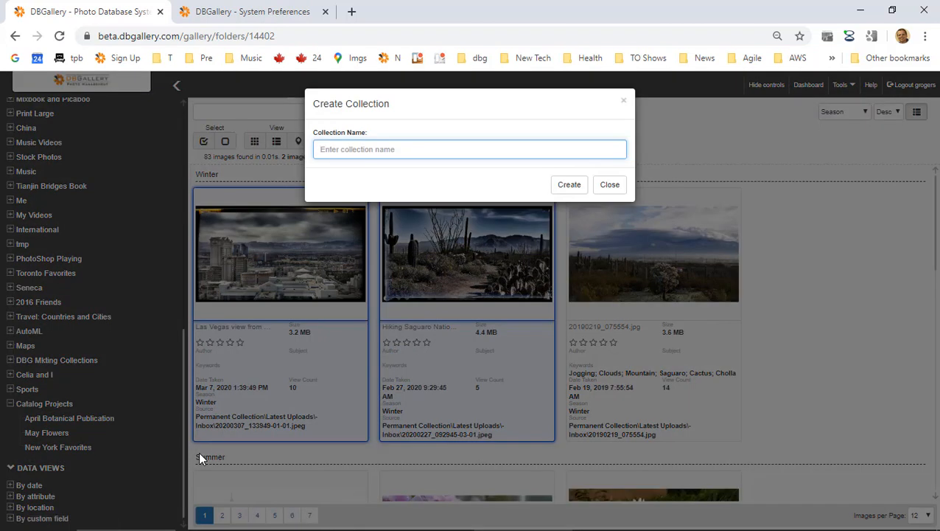
pyautogui.write('Las Vegas')
pyautogui.press('Return')
# Add the two selected images to Las Vegas, view it, then return to All Images.
pyautogui.moveTo(354, 525)
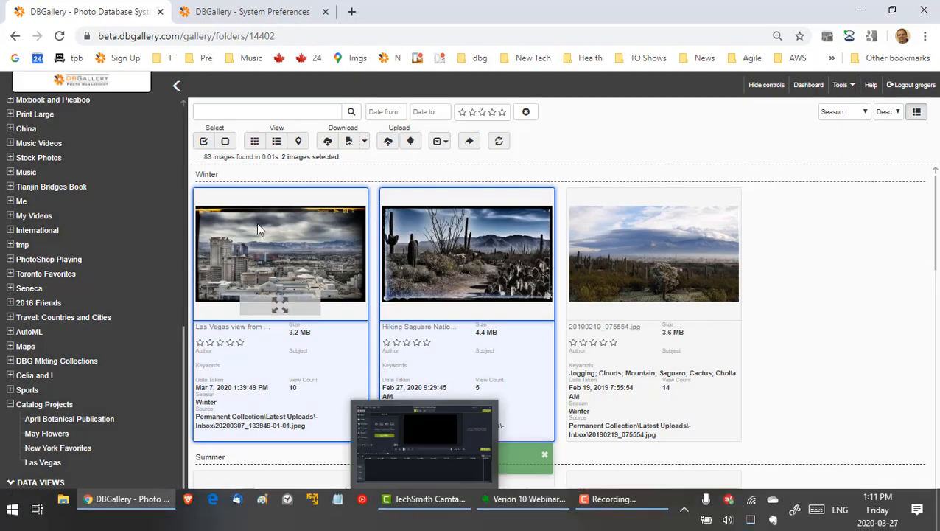
pyautogui.moveTo(255, 222); pyautogui.dragTo(49, 467)
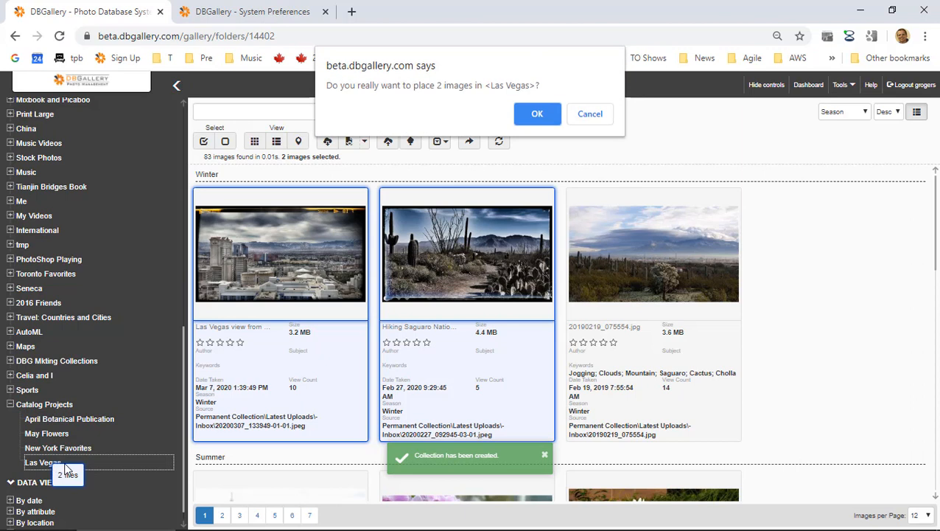
pyautogui.click(538, 116)
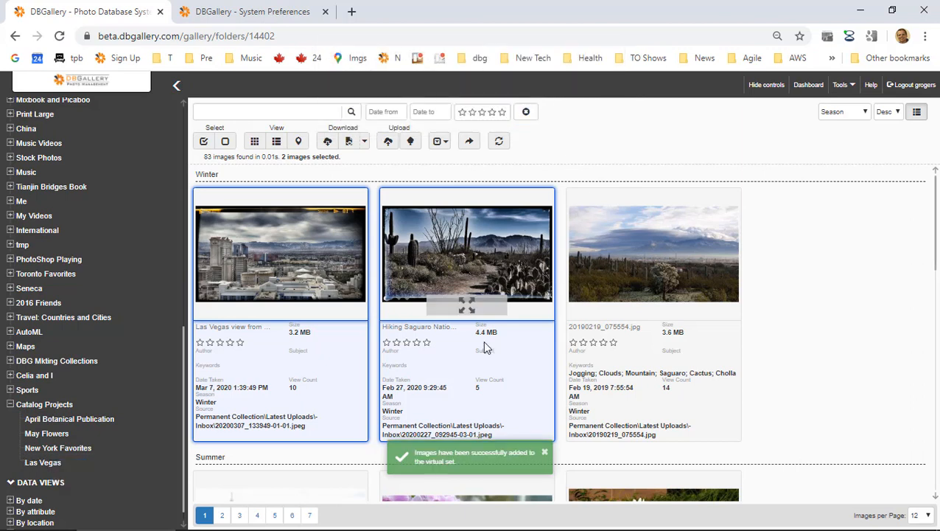
pyautogui.click(55, 465)
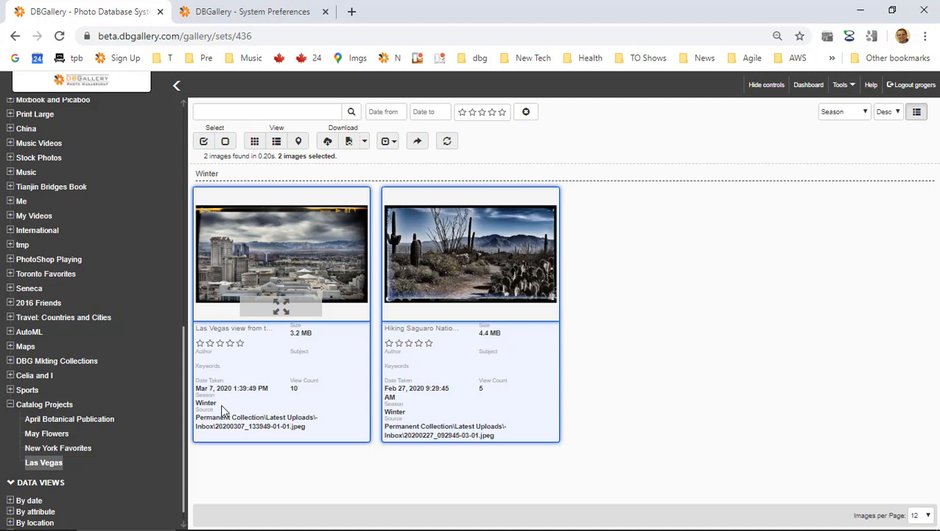
pyautogui.scroll(15, 173, 289)
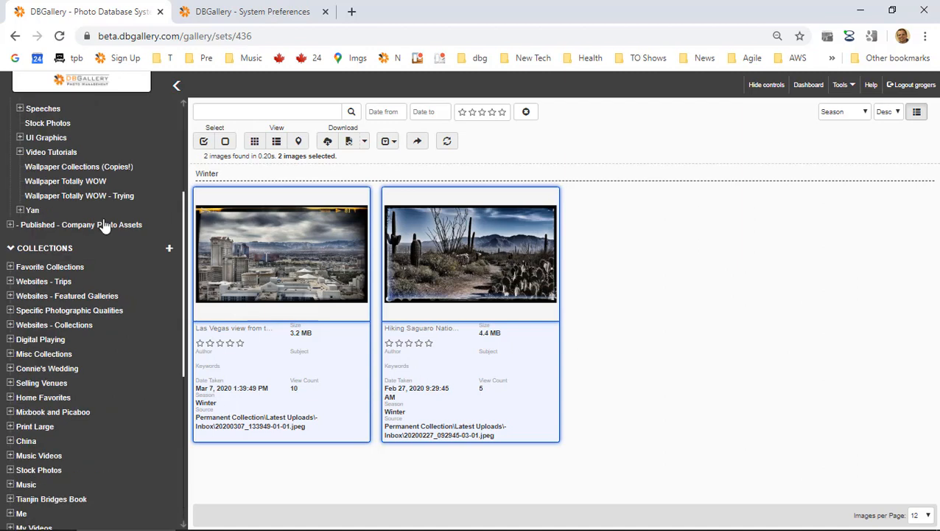
pyautogui.click(98, 104)
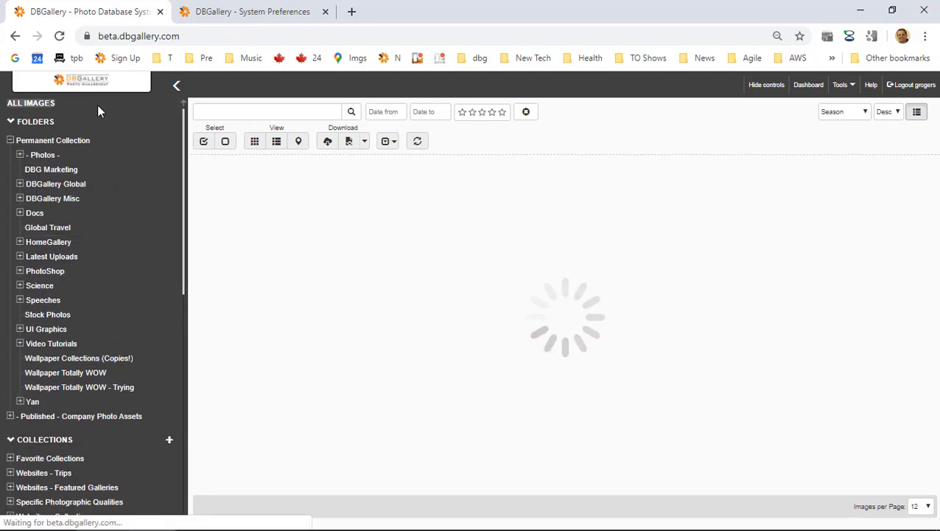
# Search all images for 'les vegas' filtered to five-star results.
pyautogui.click(249, 112)
pyautogui.write('le')
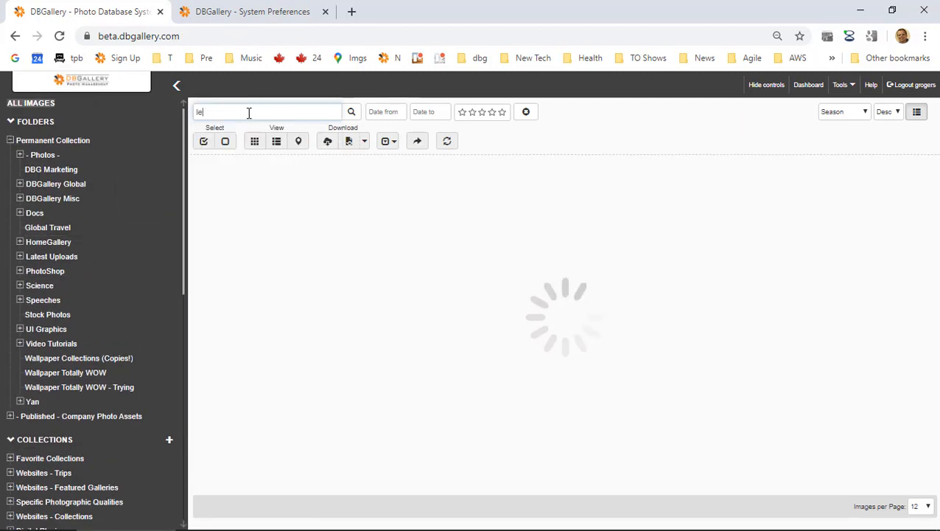
pyautogui.write('s vegas')
pyautogui.click(503, 114)
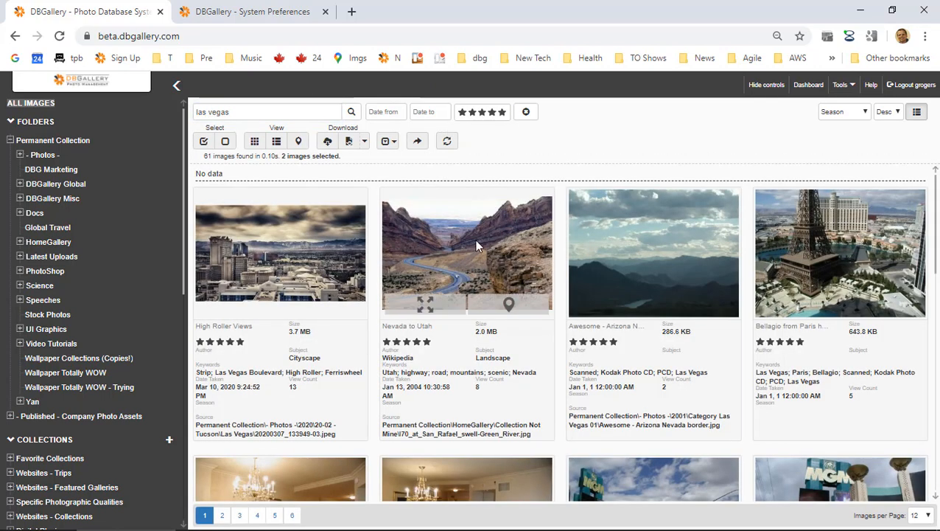
# Add the Bellagio and both MGM Vegas images to the Las Vegas set.
pyautogui.click(855, 242)
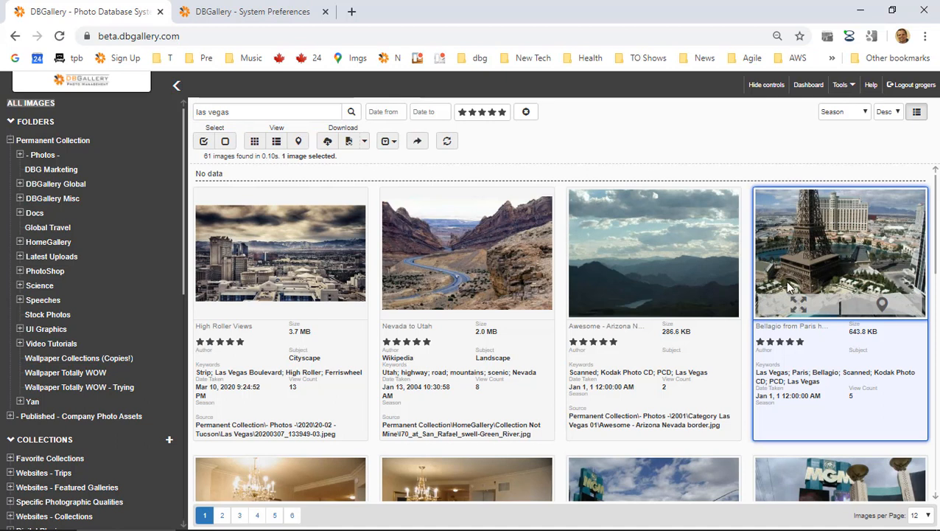
pyautogui.scroll(-2, 840, 309)
pyautogui.keyDown('ctrl'); pyautogui.click(855, 413); pyautogui.keyUp('ctrl')
pyautogui.keyDown('ctrl'); pyautogui.click(635, 386); pyautogui.keyUp('ctrl')
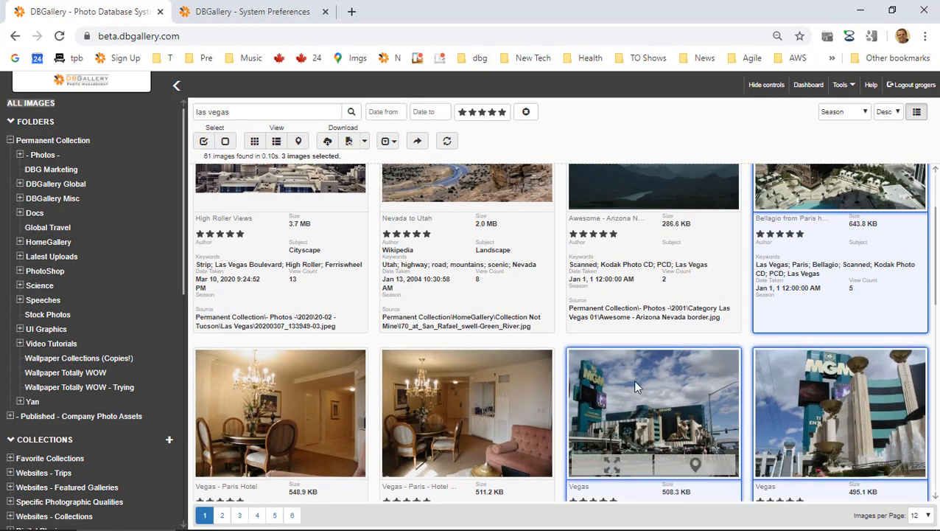
pyautogui.scroll(-2, 600, 380)
pyautogui.scroll(-8, 88, 303)
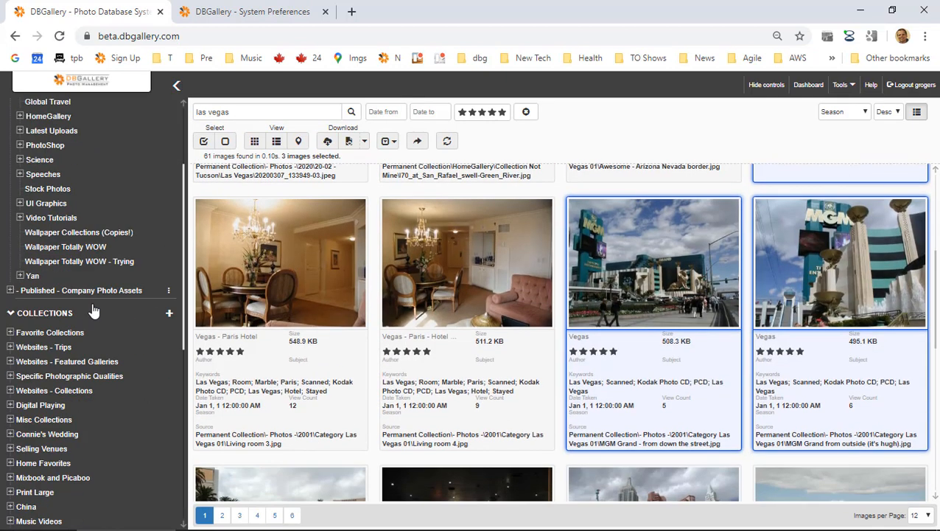
pyautogui.scroll(-1, 617, 435)
pyautogui.moveTo(632, 333); pyautogui.dragTo(45, 448)
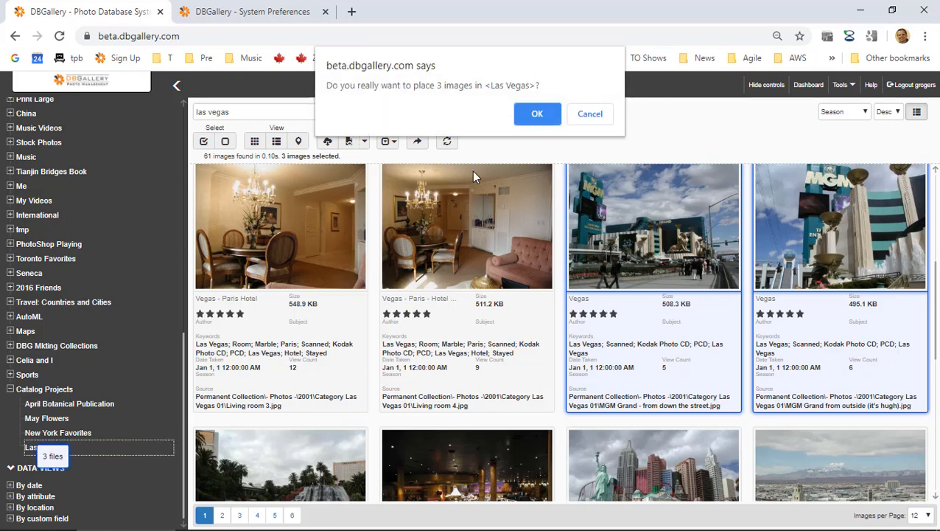
pyautogui.click(536, 115)
# Add the New York photo to the Las Vegas set.
pyautogui.scroll(-2, 636, 304)
pyautogui.click(686, 362)
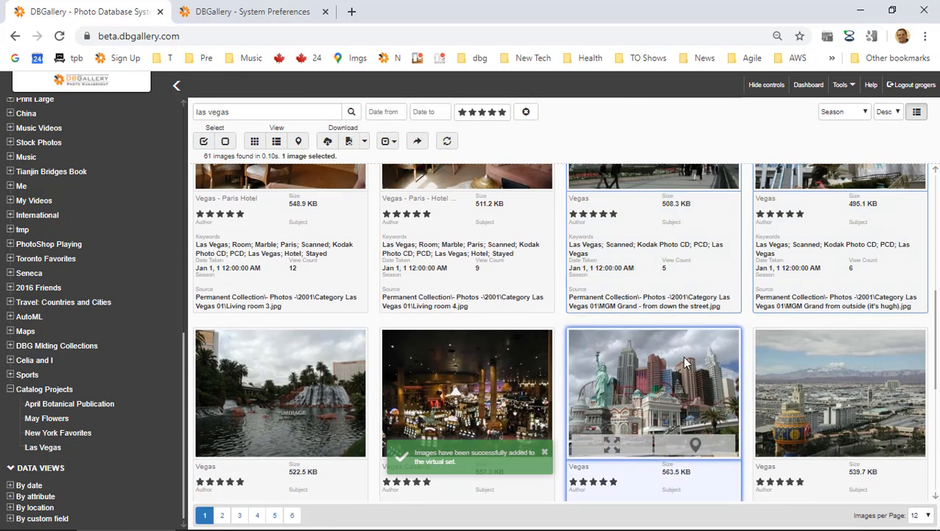
pyautogui.moveTo(713, 388); pyautogui.dragTo(56, 451)
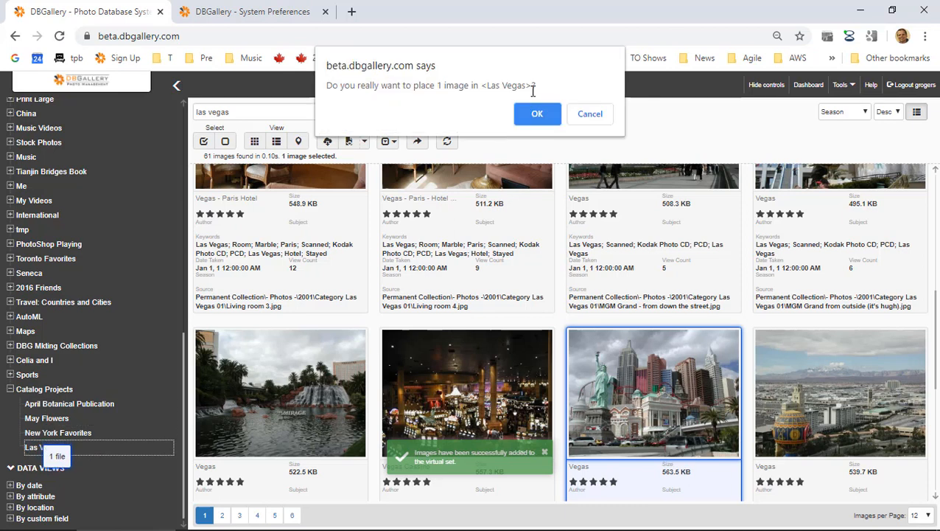
pyautogui.press('Return')
# Open the Las Vegas set and view the MGM Grand street photo full-screen.
pyautogui.click(42, 448)
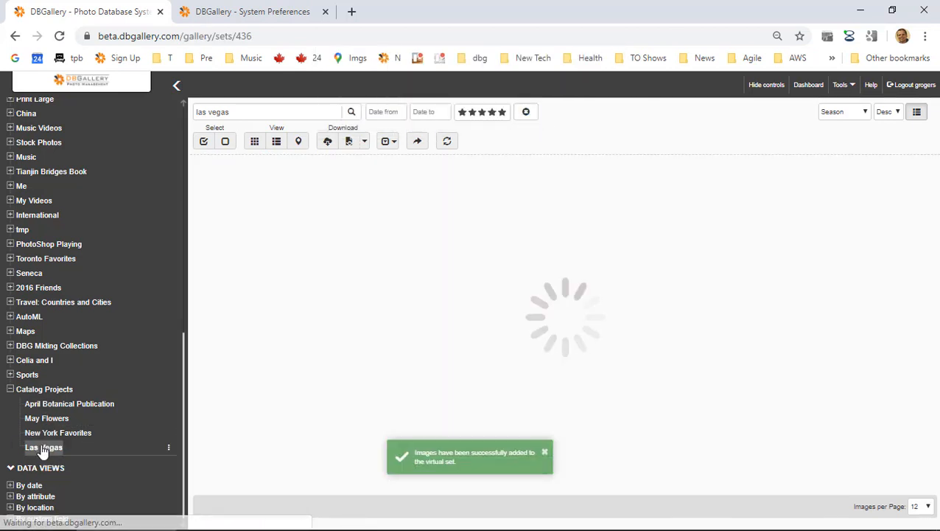
pyautogui.click(504, 227)
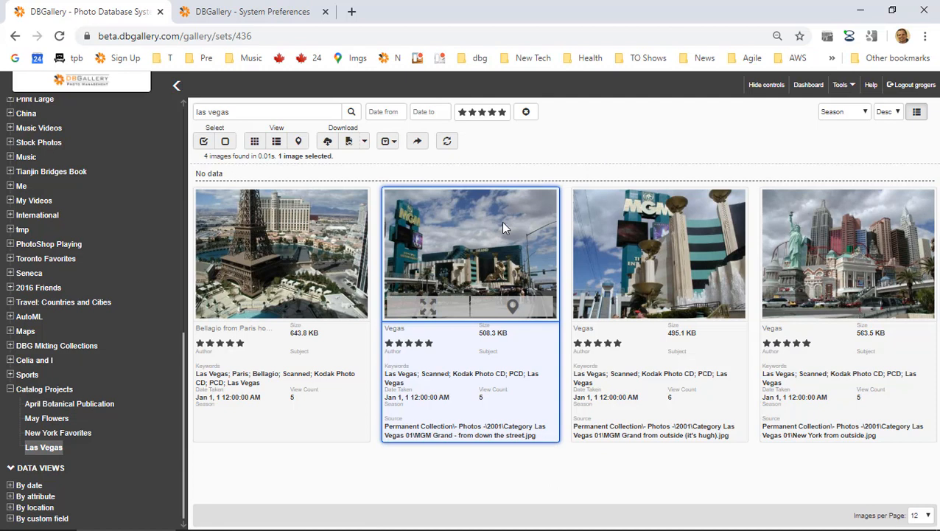
pyautogui.doubleClick(503, 227)
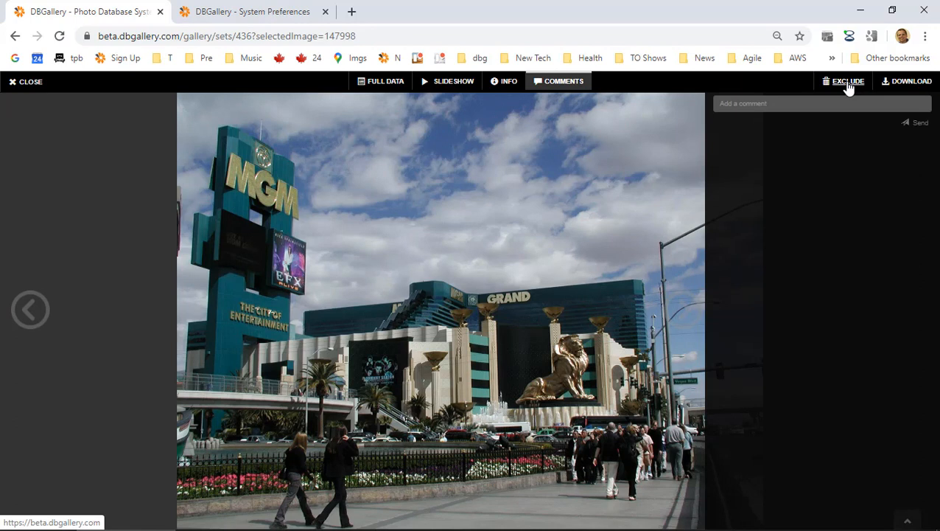
# Exclude the MGM Grand street photo from Las Vegas and close the viewer.
pyautogui.click(847, 82)
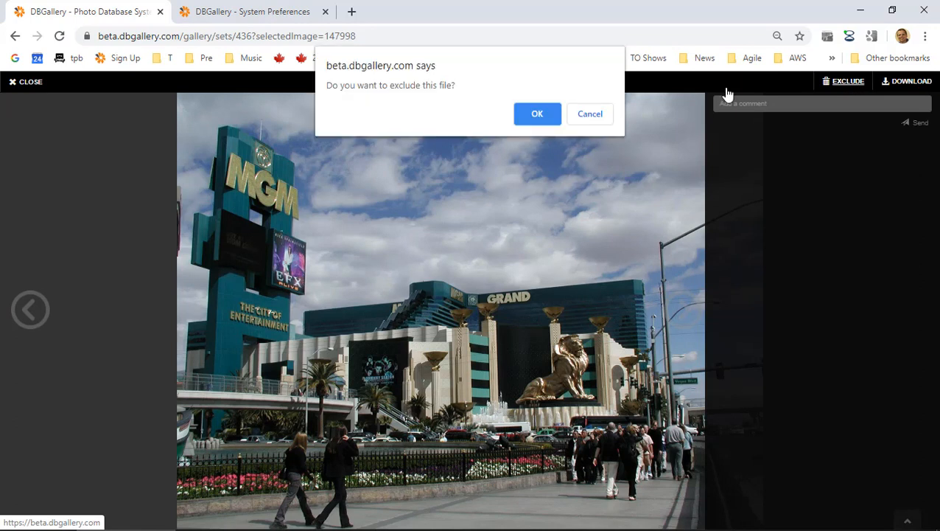
pyautogui.click(527, 114)
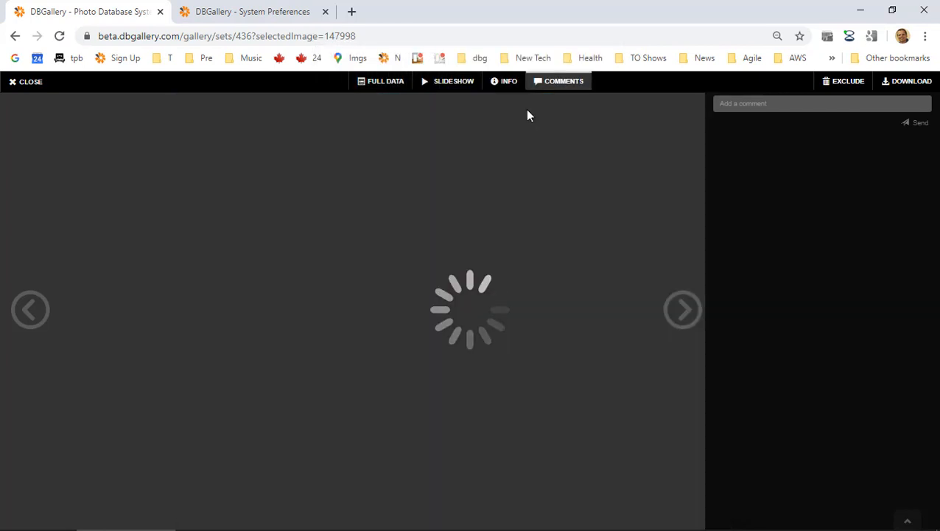
pyautogui.click(30, 82)
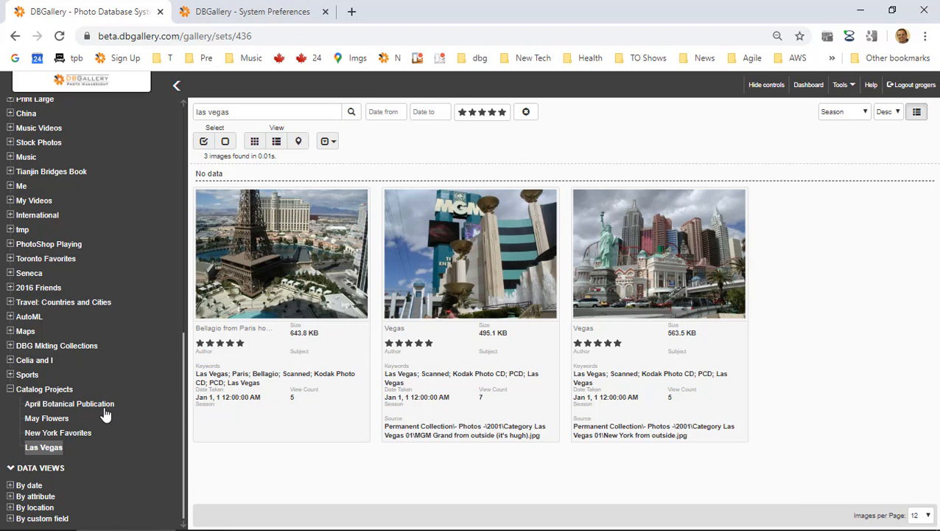
# Switch to New York Favorites and back to refresh the three-image Las Vegas set.
pyautogui.click(46, 433)
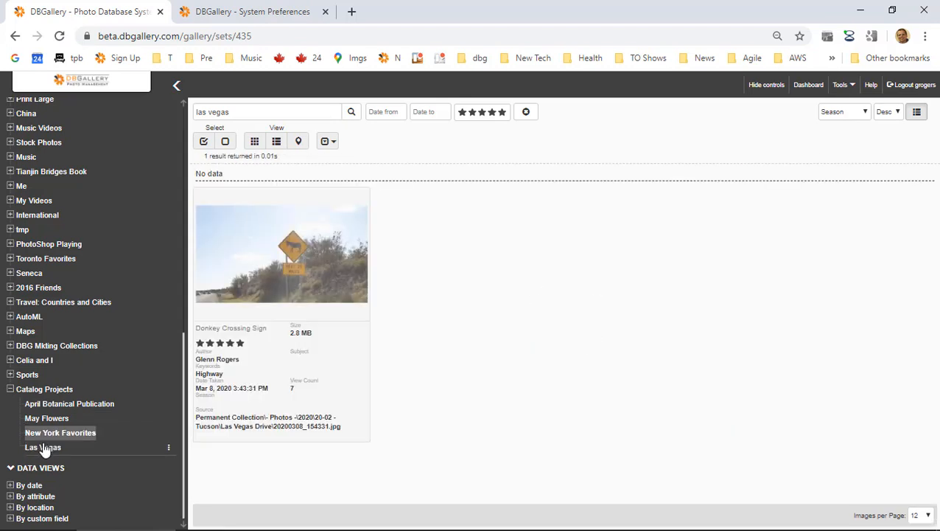
pyautogui.click(44, 447)
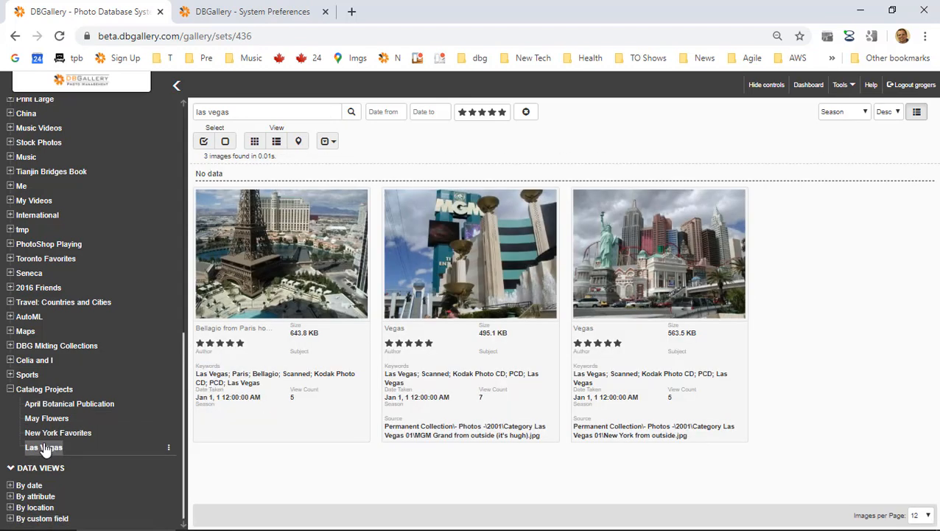
pyautogui.moveTo(614, 259)
pyautogui.scroll(15, 23, 286)
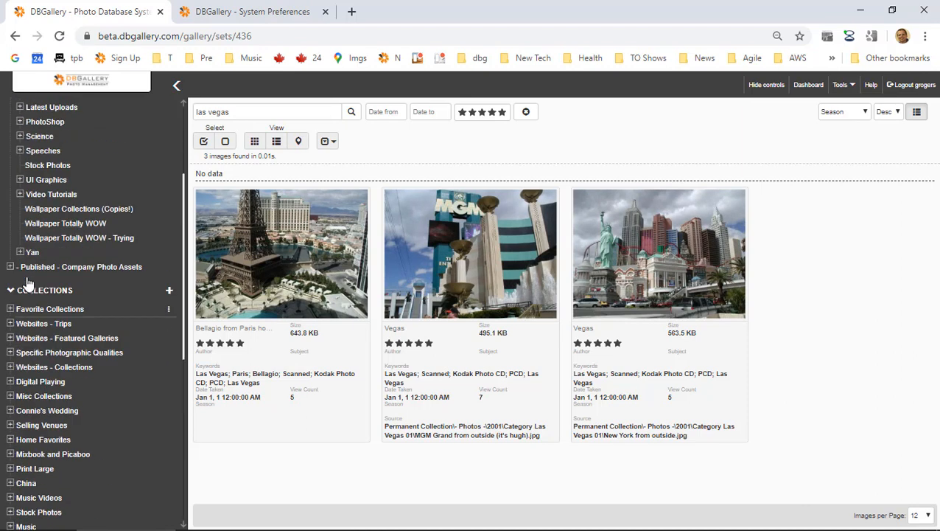
# From All Images, open the Bellagio photo full-screen and show its info panel.
pyautogui.click(23, 102)
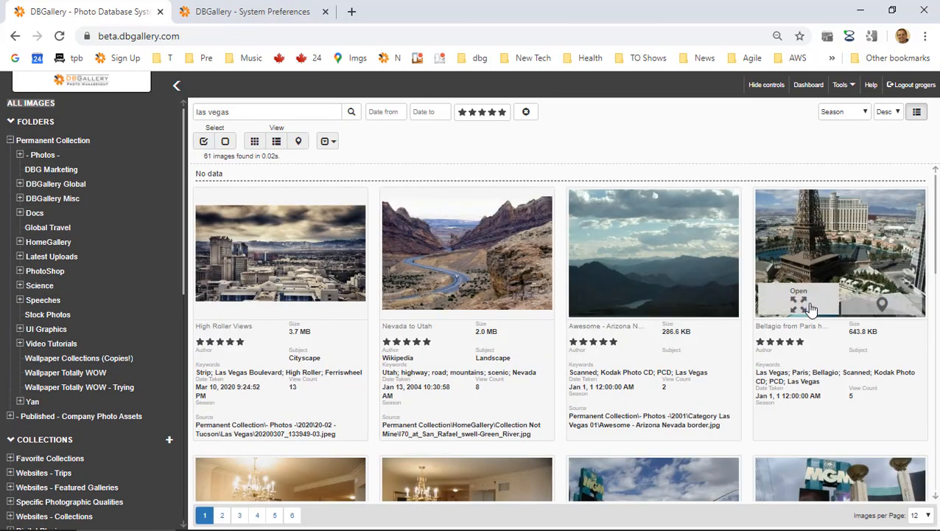
pyautogui.click(843, 240)
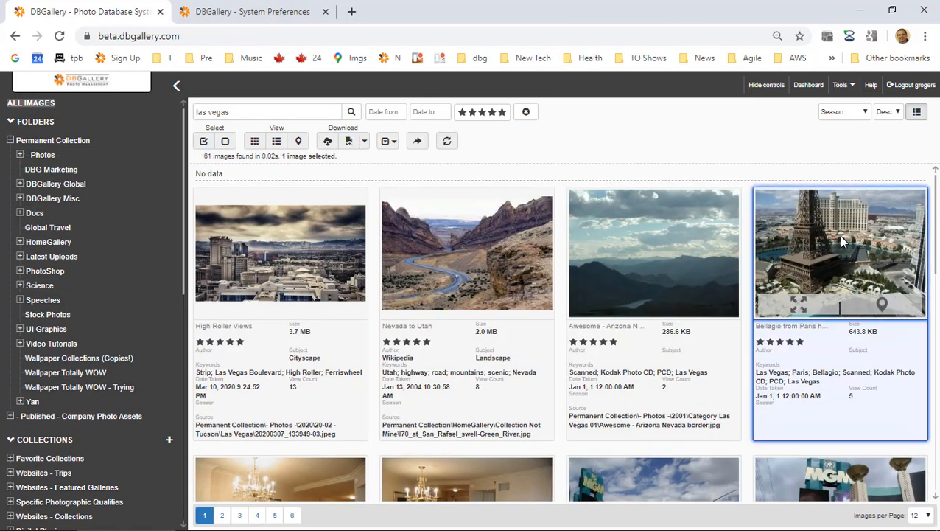
pyautogui.doubleClick(842, 238)
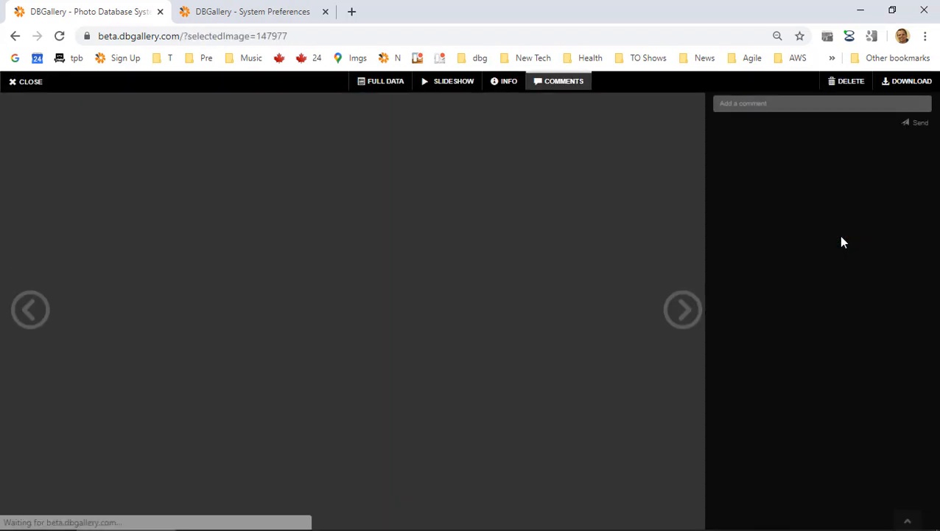
pyautogui.click(506, 84)
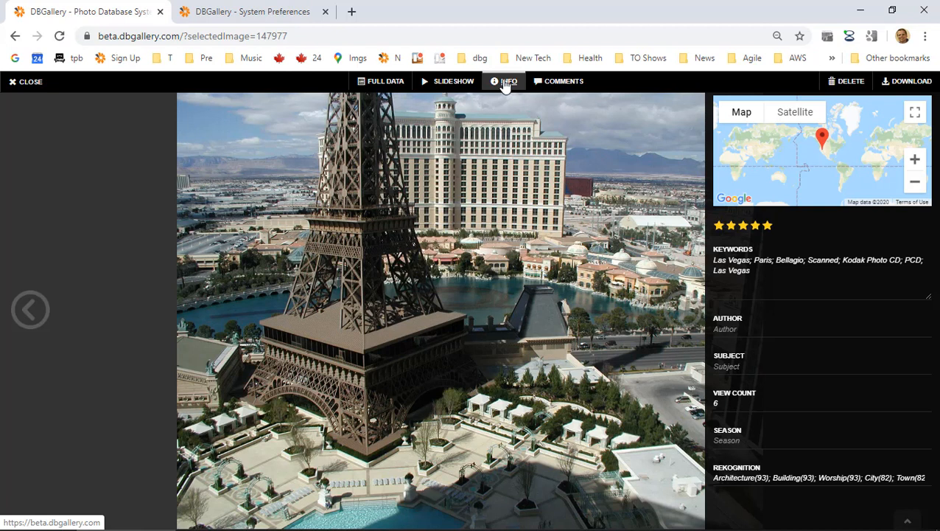
# Set Subject to Architecture and Author to Demo, save the changes, and close the viewer.
pyautogui.click(831, 371)
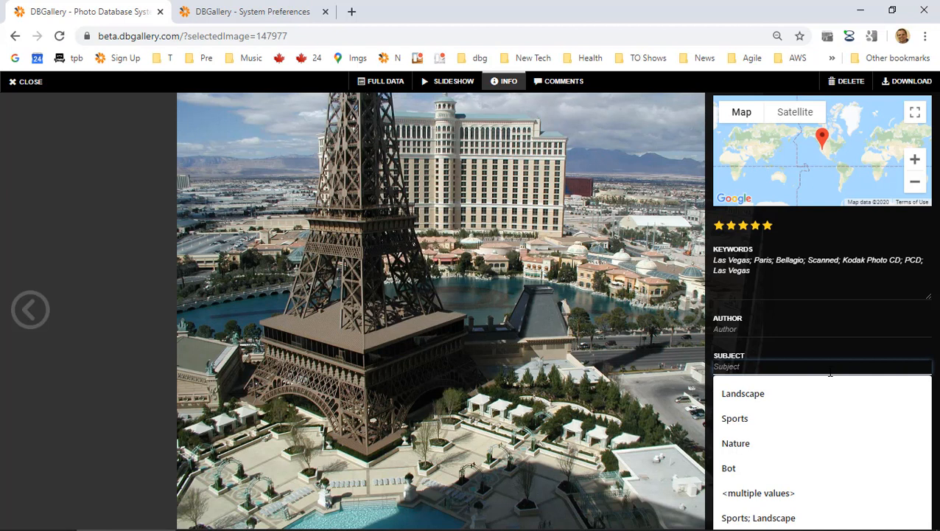
pyautogui.write('Ar')
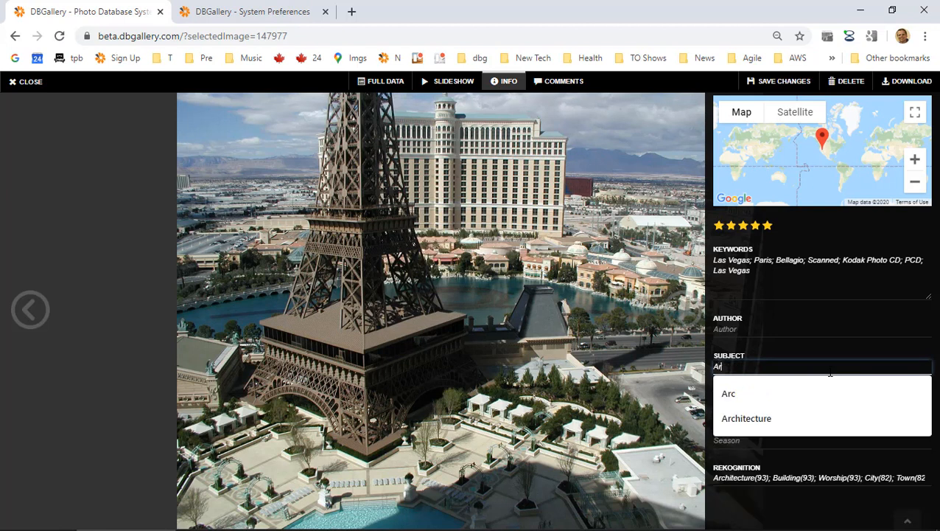
pyautogui.press('Down')
pyautogui.press('Down')
pyautogui.press('Tab')
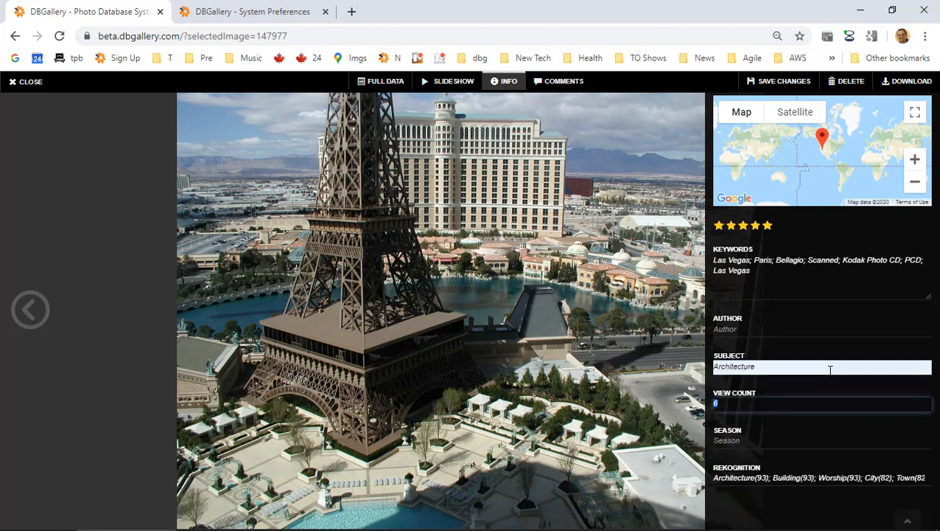
pyautogui.click(791, 329)
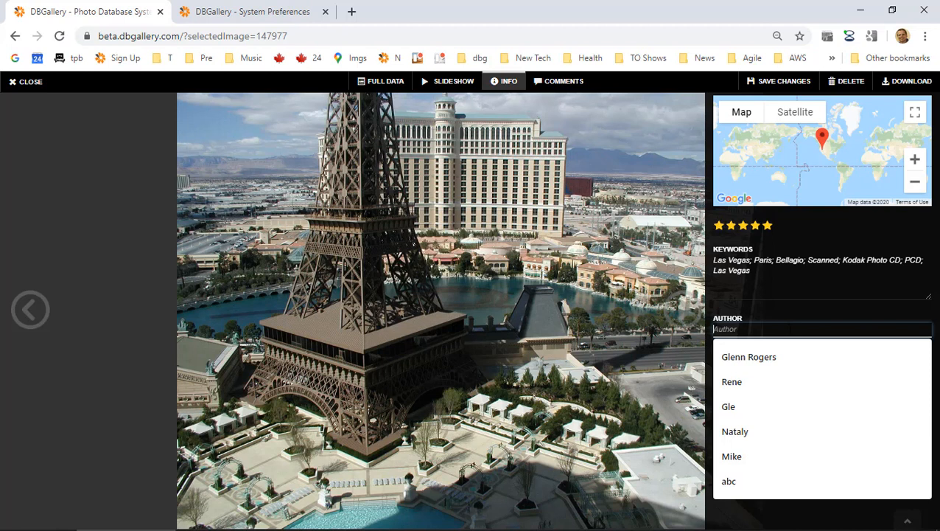
pyautogui.write('Demo')
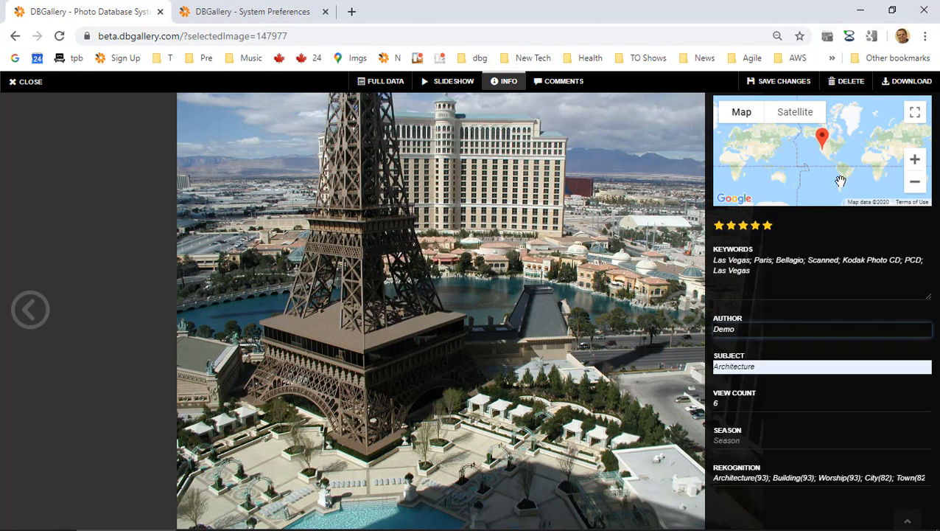
pyautogui.click(785, 81)
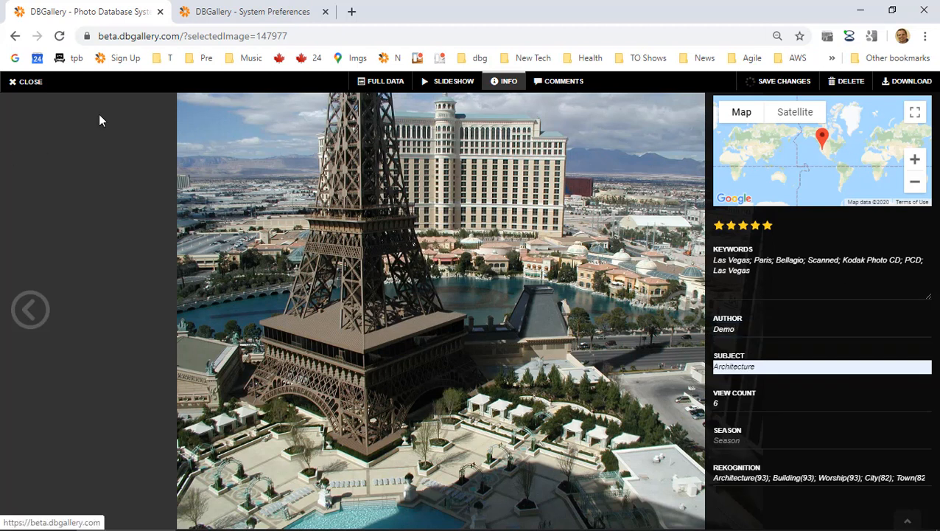
pyautogui.click(25, 83)
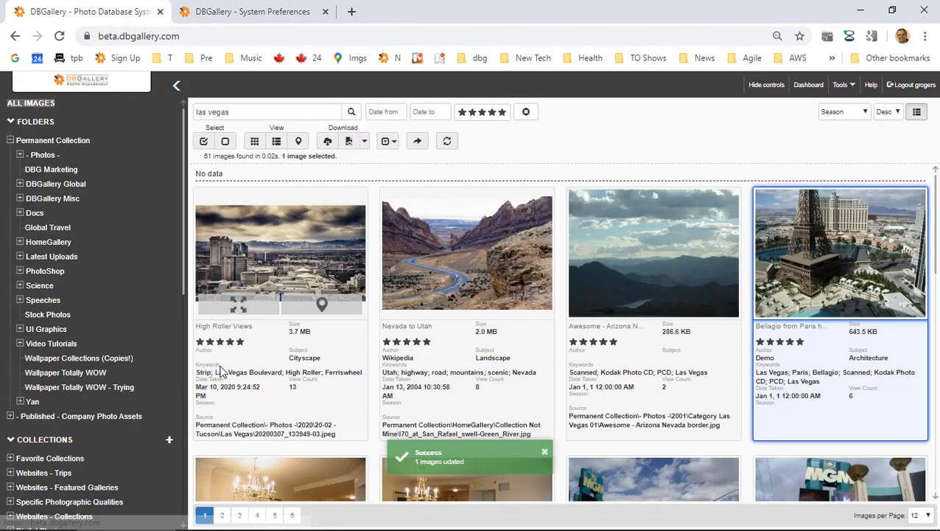
pyautogui.scroll(-3, 46, 385)
pyautogui.scroll(-6, 46, 386)
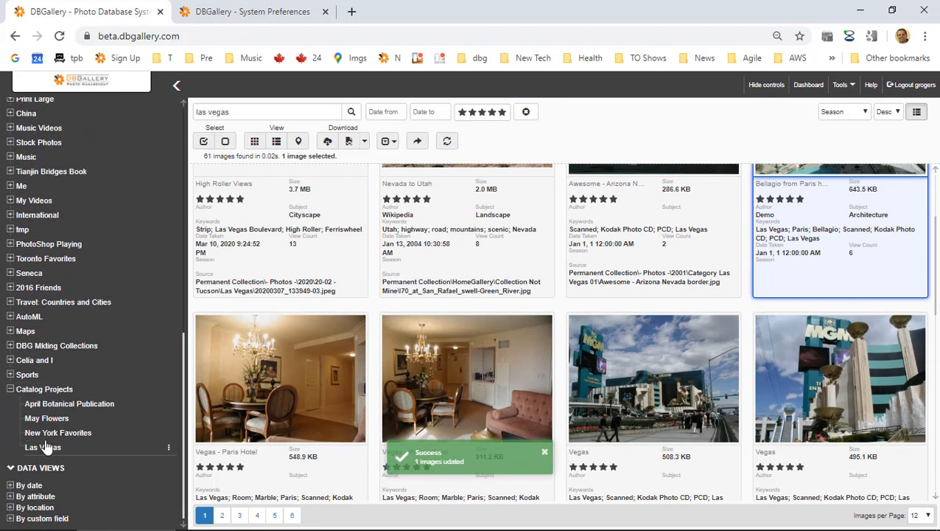
# Open the Las Vegas set and switch its display mode to Data over Thumbs.
pyautogui.click(44, 447)
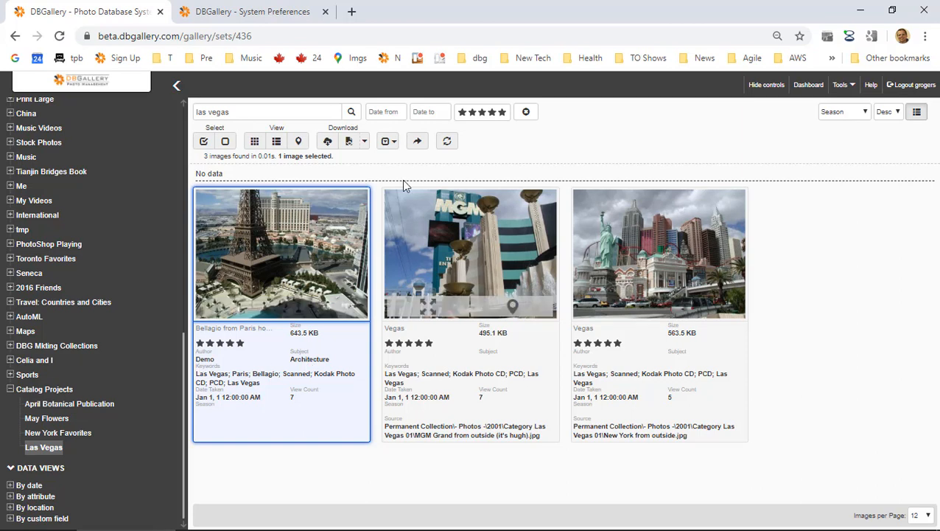
pyautogui.click(387, 140)
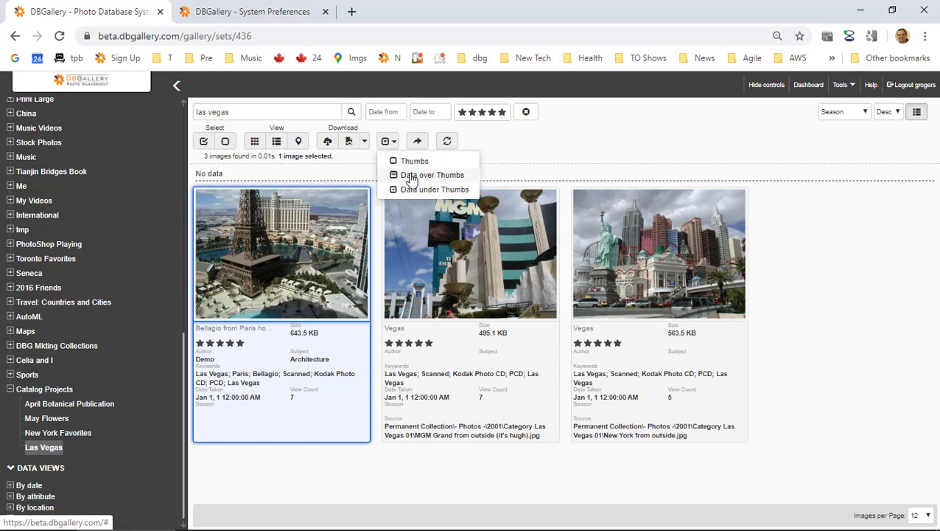
pyautogui.click(411, 176)
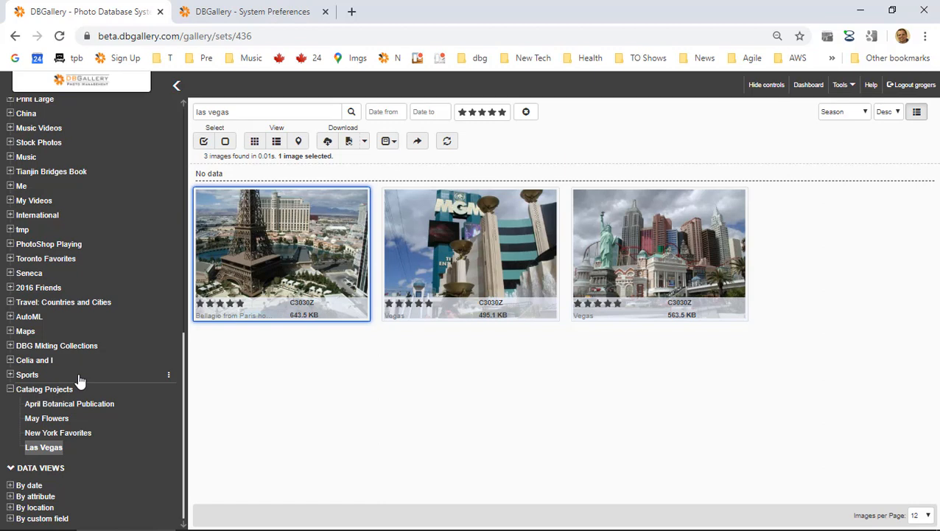
# In the Evernote agenda, undo the Collections line split, highlight Improved Audit Trail, then return to the gallery.
pyautogui.hotkey('alt', 'Tab')
pyautogui.hotkey('alt', 'Tab')
pyautogui.hotkey('alt', 'shift', 'Tab')
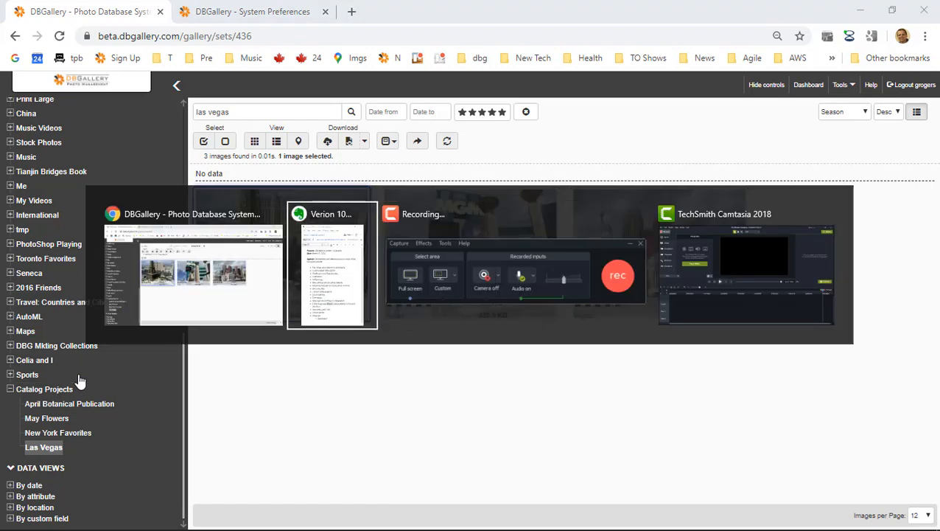
pyautogui.press('Return')
pyautogui.press('Return')
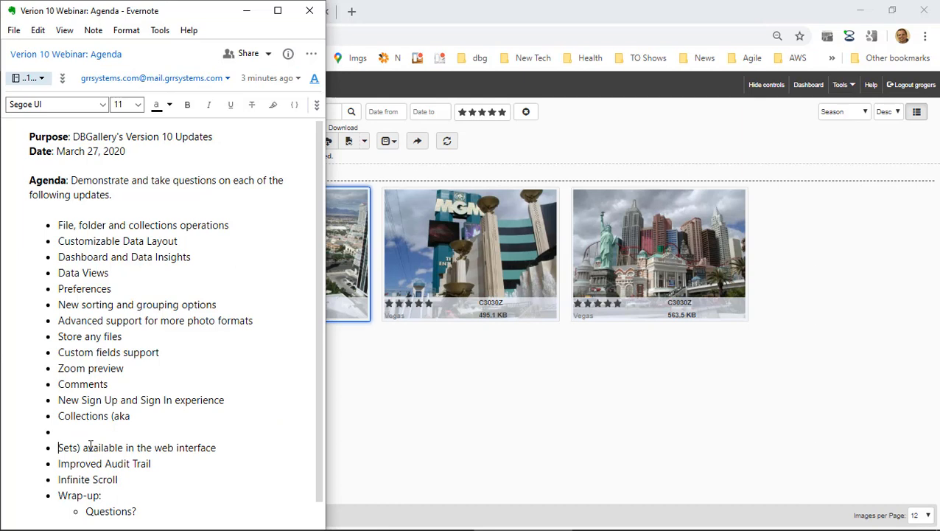
pyautogui.hotkey('ctrl', 'z')
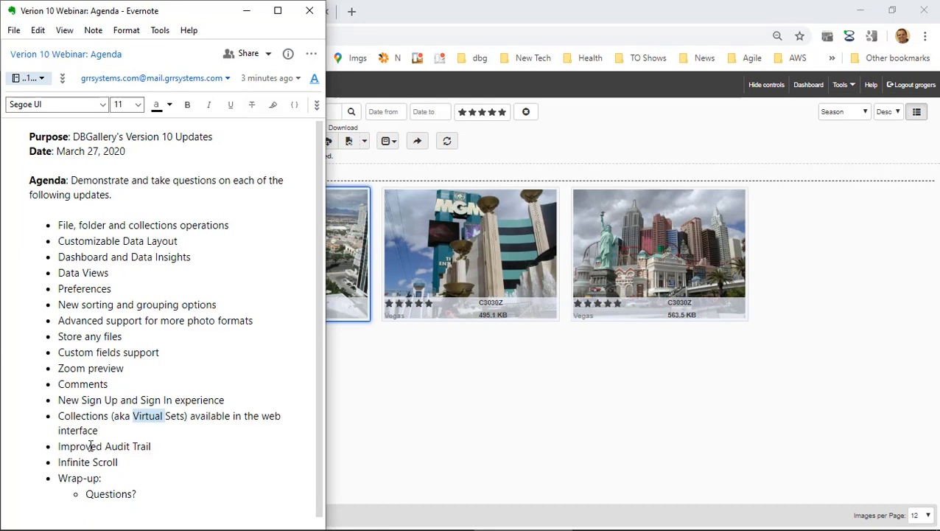
pyautogui.moveTo(59, 446); pyautogui.dragTo(156, 446)
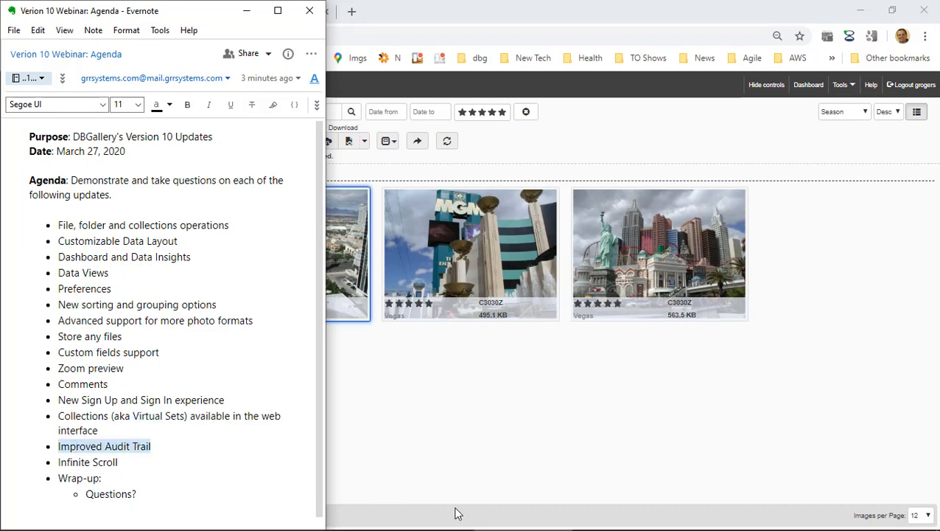
pyautogui.click(611, 147)
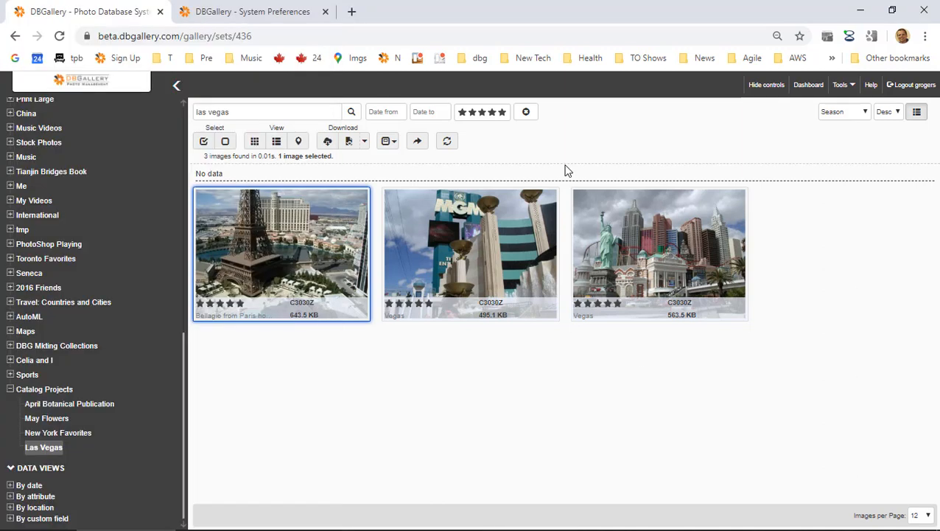
# Open the audit trail from the Dashboard's Tools menu and close the System Preferences tab.
pyautogui.click(810, 86)
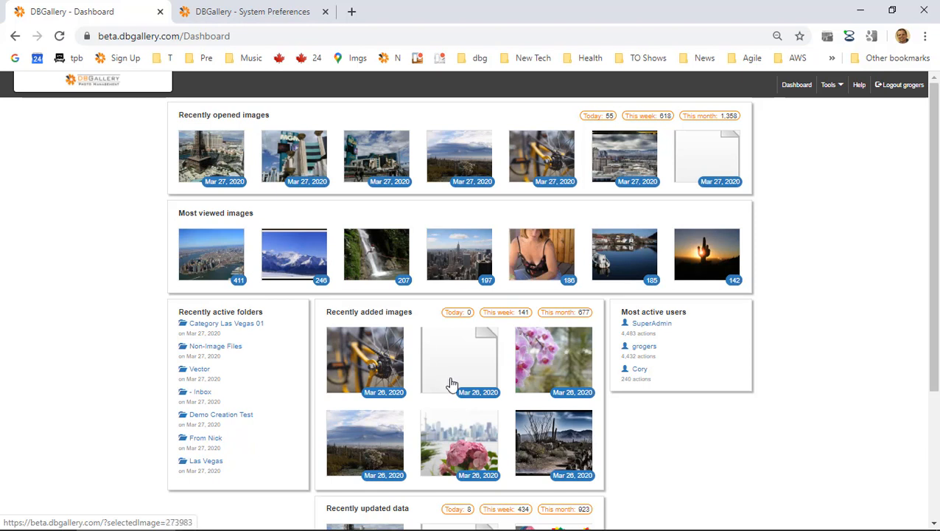
pyautogui.scroll(-3, 452, 384)
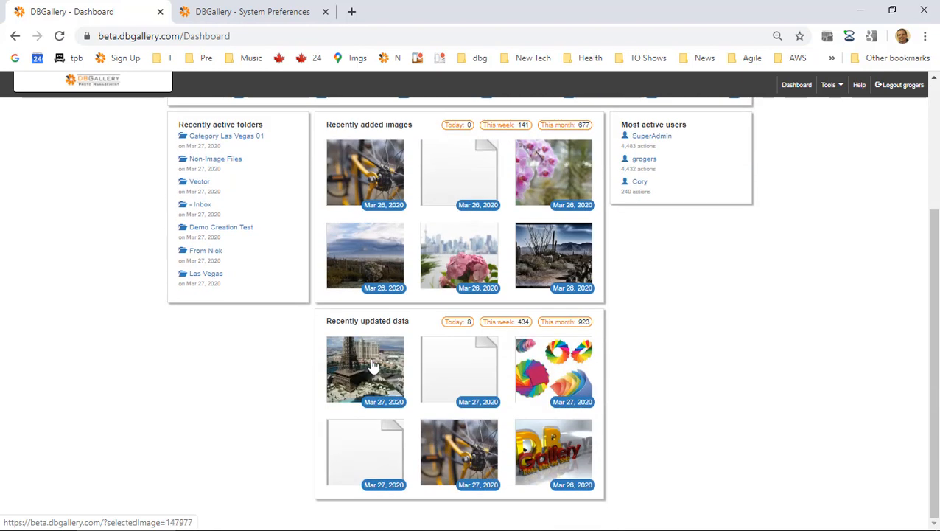
pyautogui.scroll(3, 373, 366)
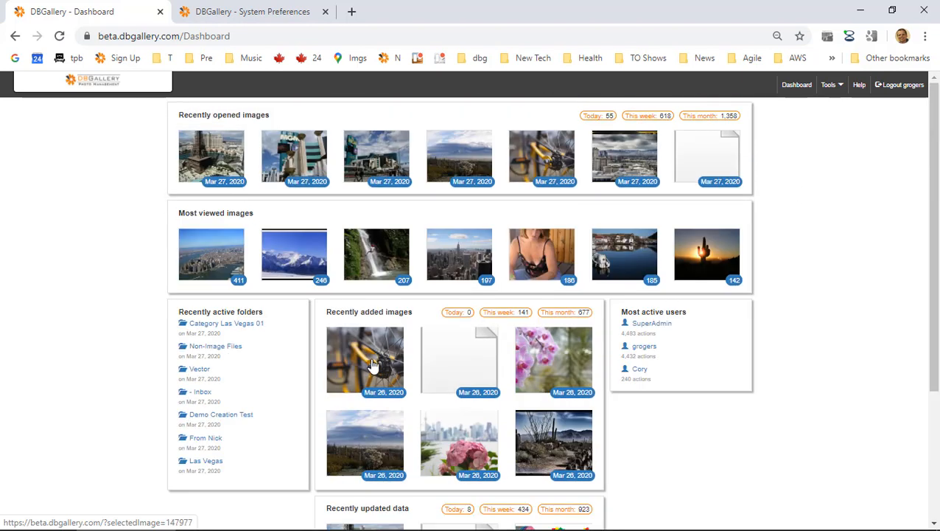
pyautogui.click(837, 86)
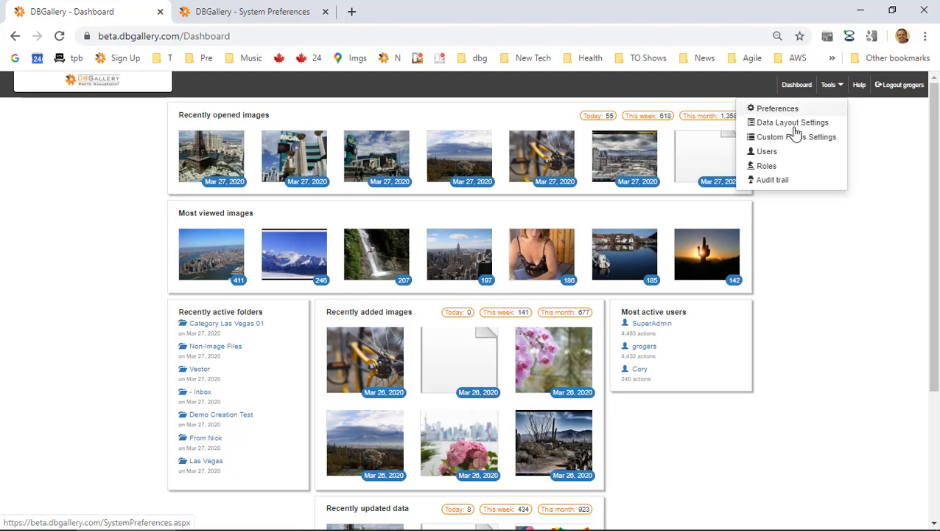
pyautogui.click(771, 183)
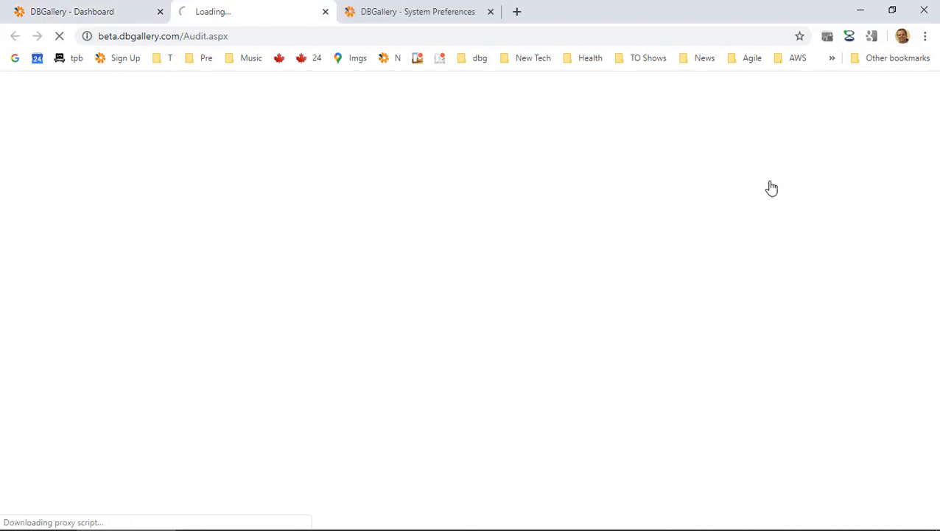
pyautogui.click(490, 11)
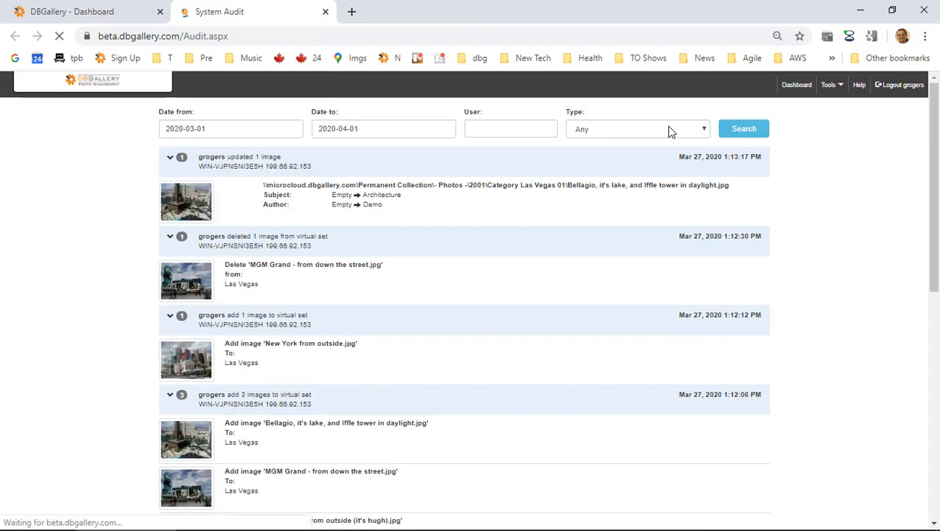
# Review the audit entries, then set the Type filter to Move folder.
pyautogui.click(671, 131)
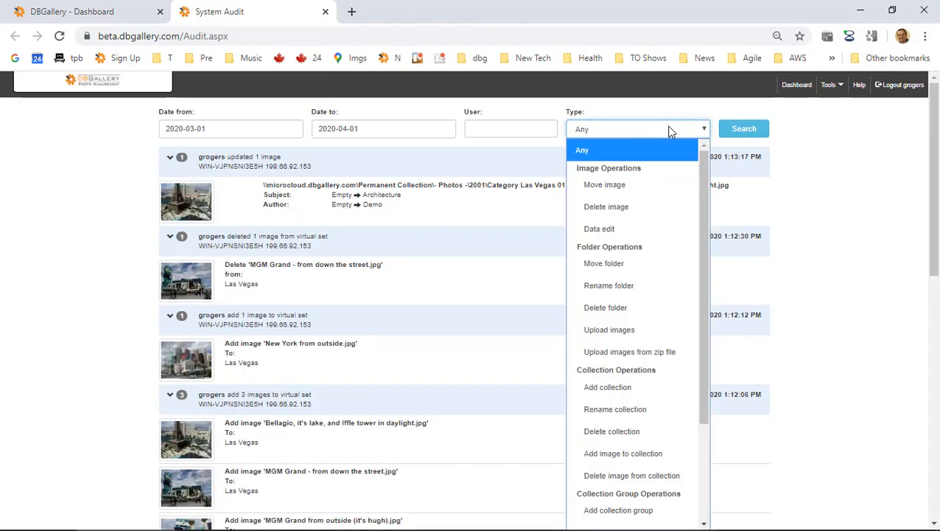
pyautogui.moveTo(703, 171)
pyautogui.mouseDown()
pyautogui.moveTo(692, 269)
pyautogui.moveTo(707, 168)
pyautogui.mouseUp()
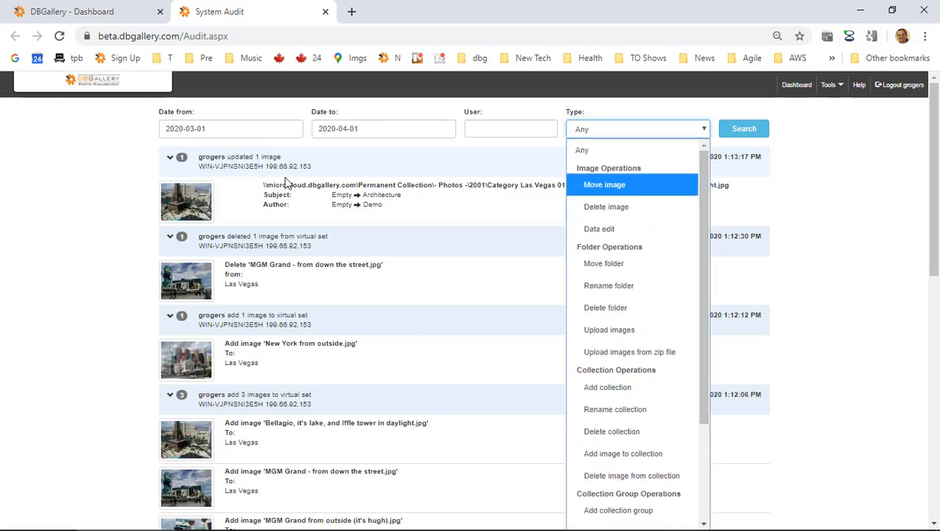
pyautogui.click(206, 270)
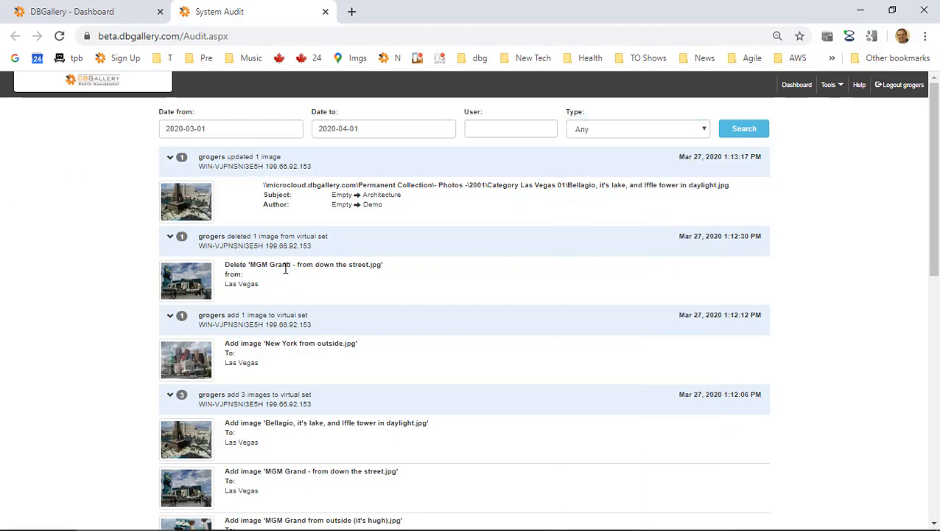
pyautogui.scroll(-4, 286, 269)
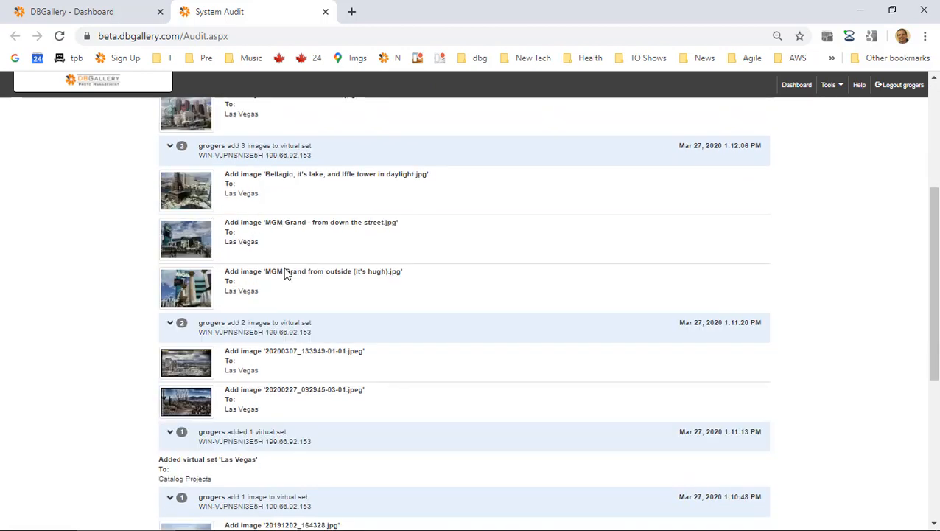
pyautogui.scroll(-1, 286, 274)
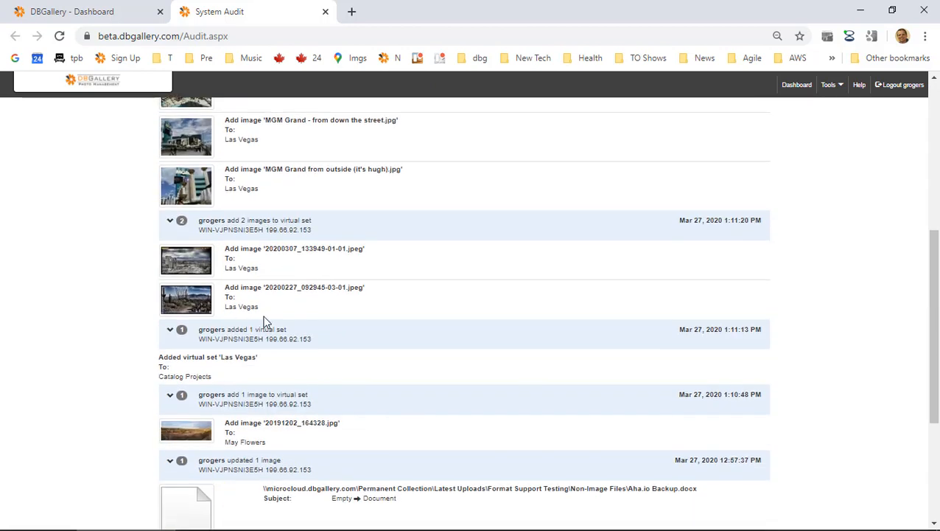
pyautogui.scroll(5, 265, 277)
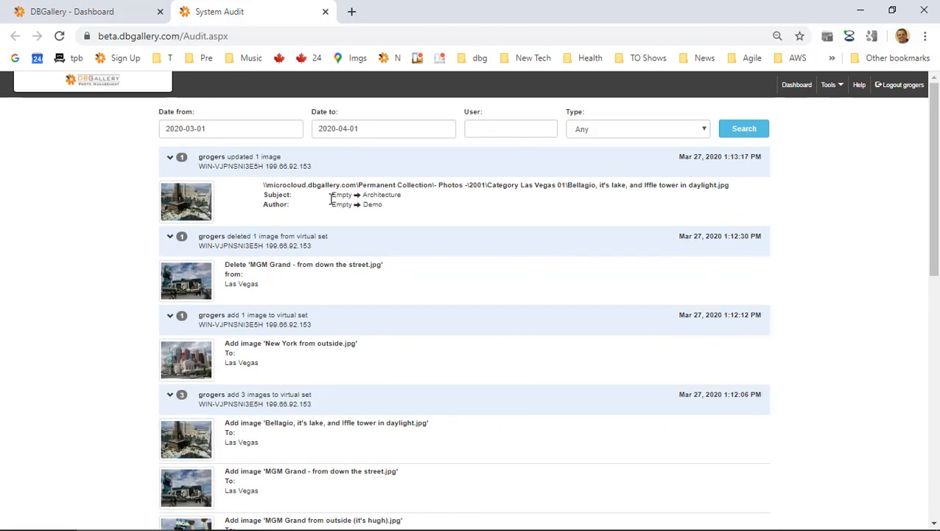
pyautogui.moveTo(331, 195); pyautogui.dragTo(364, 208)
pyautogui.click(472, 213)
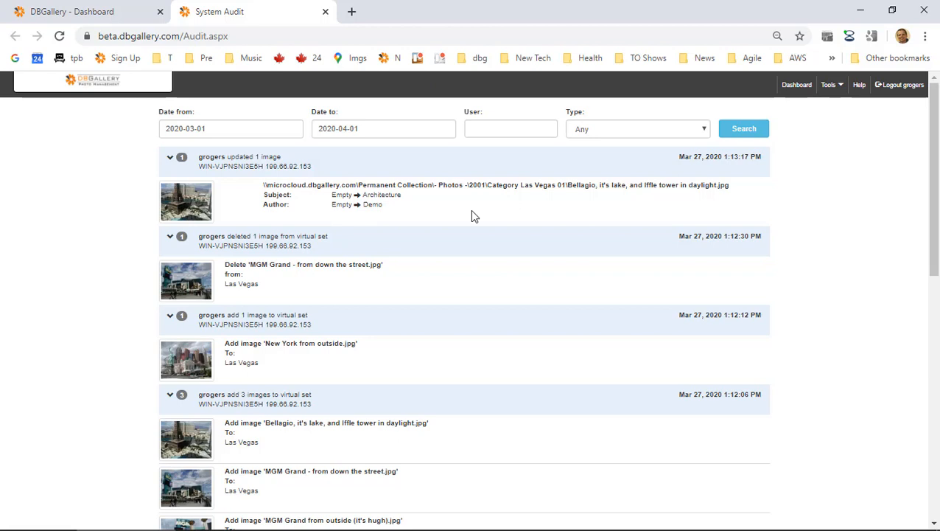
pyautogui.click(618, 131)
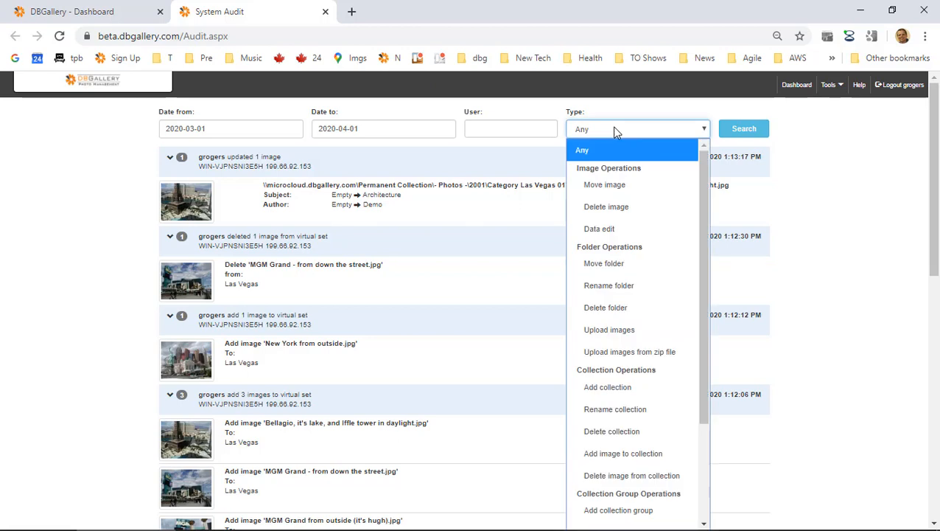
pyautogui.click(603, 265)
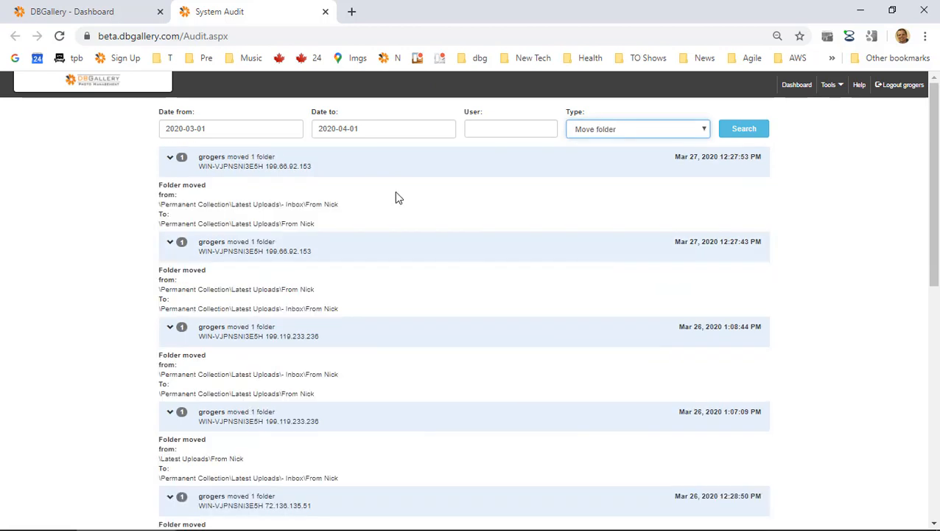
# Highlight the folder paths, including Inbox, in the Move folder entries.
pyautogui.moveTo(306, 205); pyautogui.dragTo(312, 204)
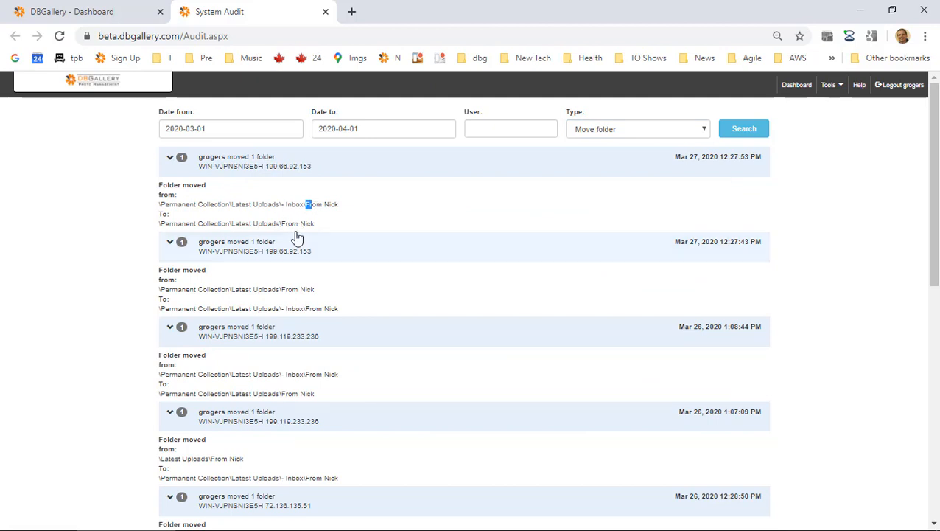
pyautogui.moveTo(291, 289); pyautogui.dragTo(298, 303)
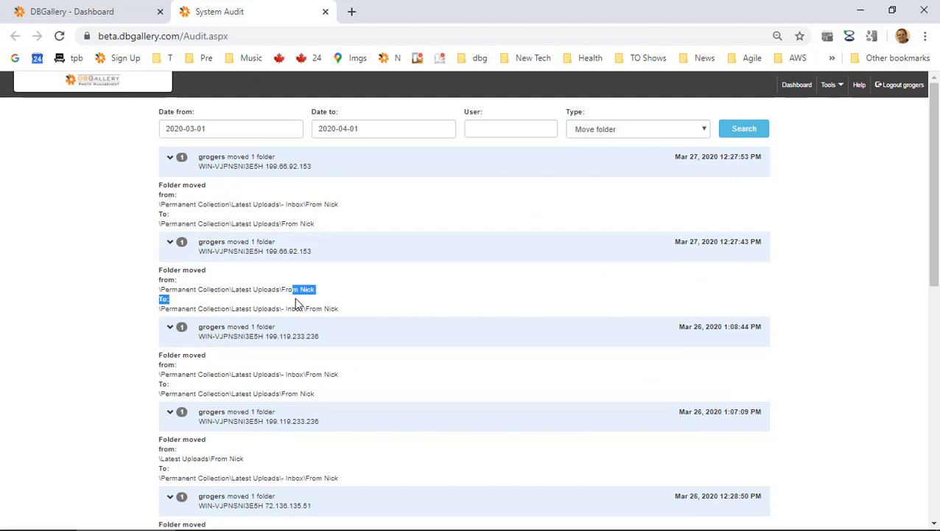
pyautogui.doubleClick(296, 308)
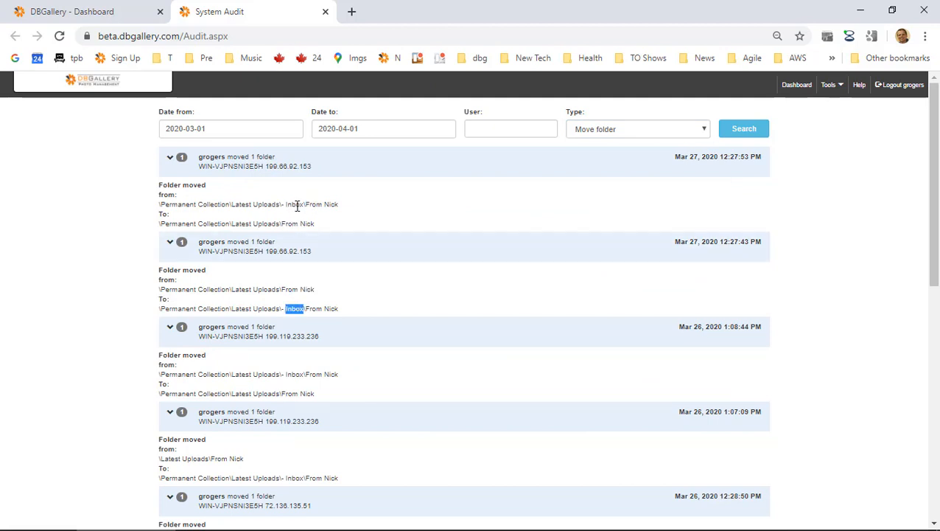
# Change the Type filter to Sharing link created and review the listed shares.
pyautogui.click(623, 129)
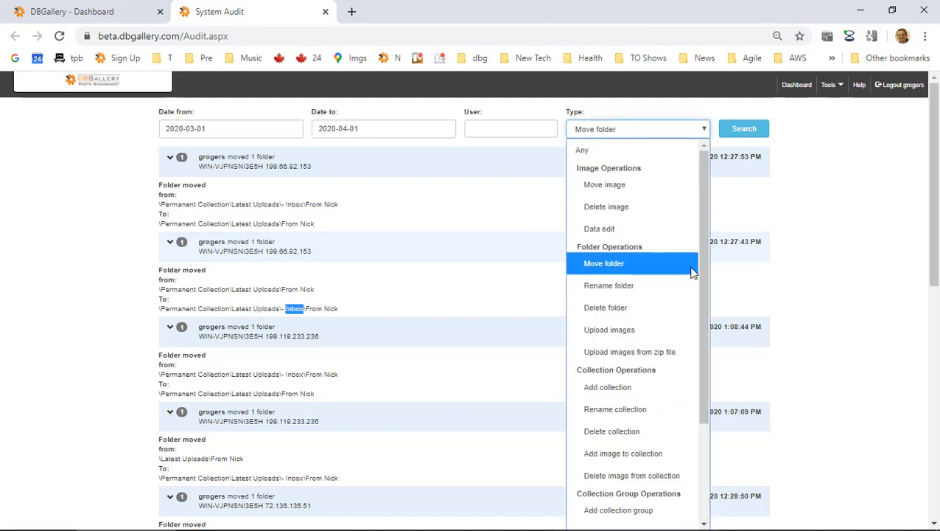
pyautogui.moveTo(706, 260); pyautogui.dragTo(696, 343)
pyautogui.scroll(-2, 696, 343)
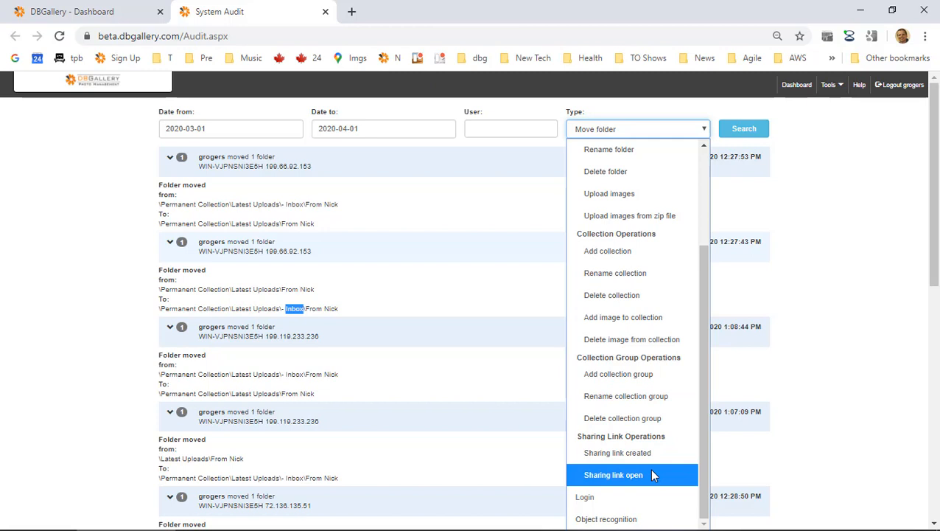
pyautogui.click(652, 451)
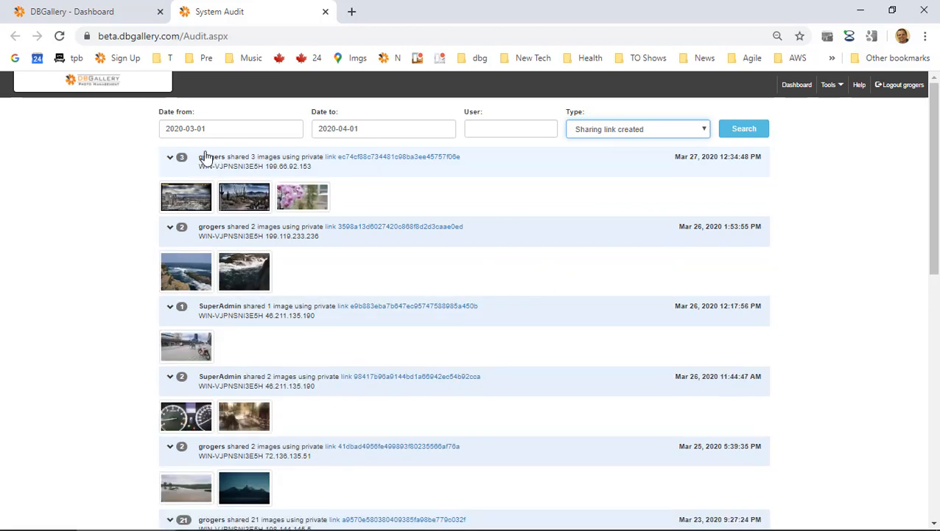
pyautogui.scroll(-1, 274, 329)
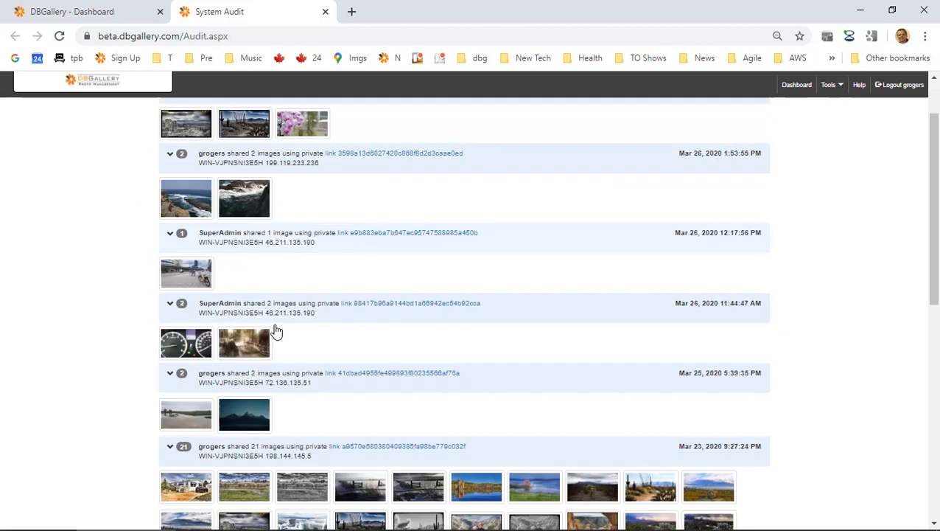
pyautogui.scroll(-3, 276, 332)
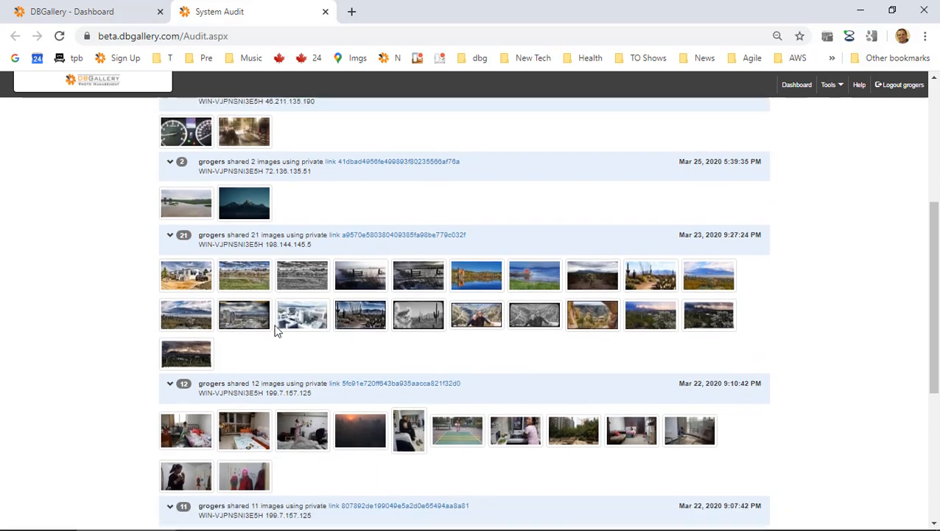
pyautogui.scroll(4, 275, 329)
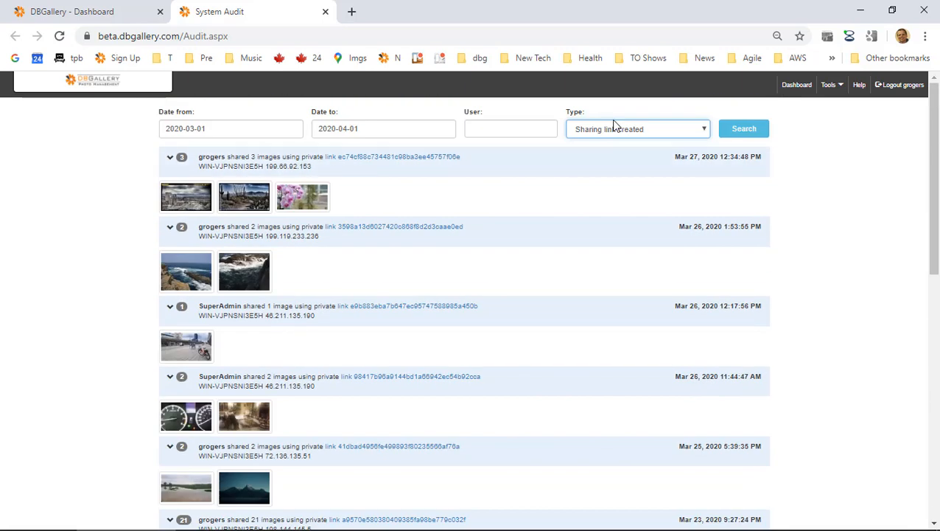
pyautogui.click(614, 127)
pyautogui.scroll(-2, 640, 398)
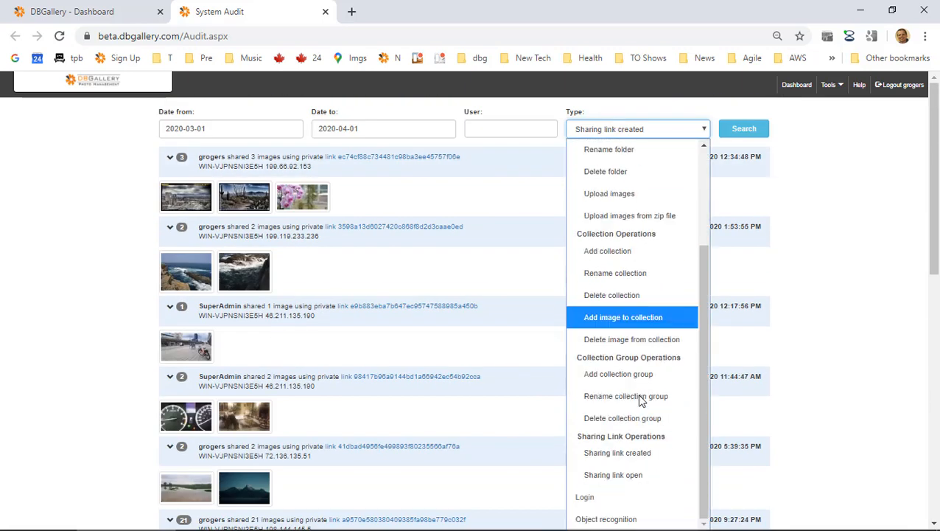
# Set the Type filter to Sharing link open and browse the entries.
pyautogui.click(641, 476)
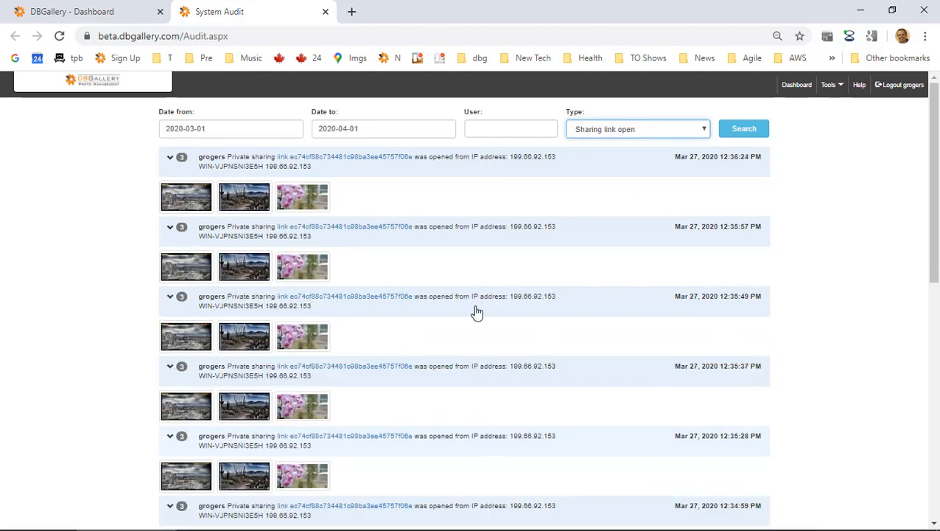
pyautogui.click(696, 162)
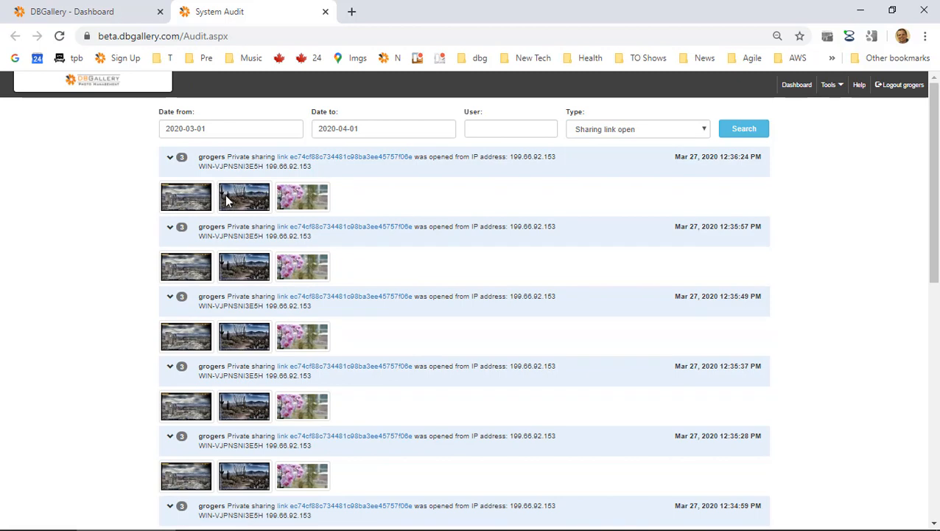
pyautogui.scroll(-1, 227, 200)
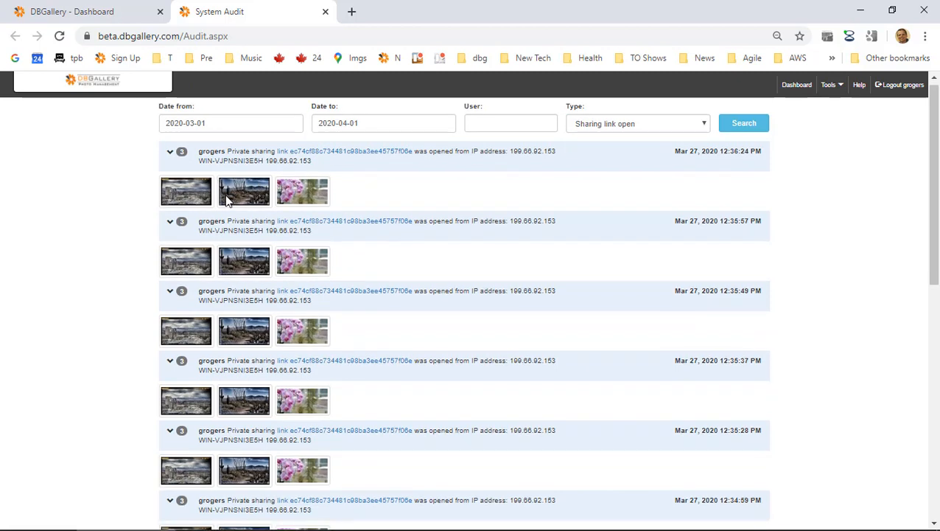
pyautogui.scroll(-1, 235, 200)
pyautogui.scroll(1, 245, 199)
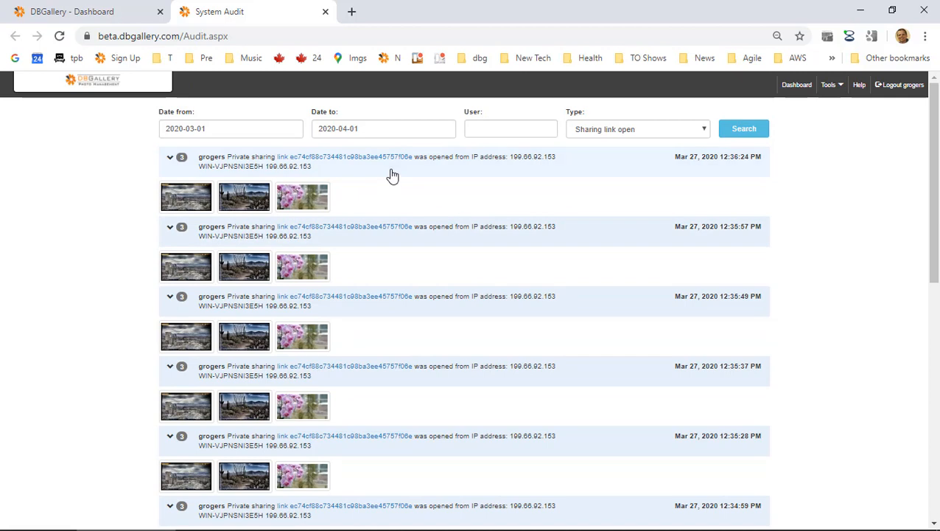
pyautogui.scroll(-3, 392, 175)
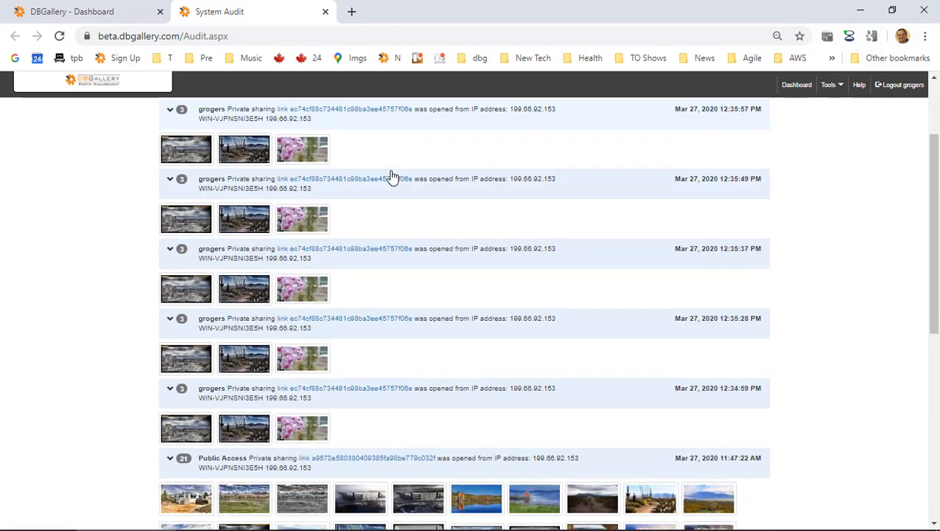
pyautogui.scroll(-2, 393, 177)
pyautogui.scroll(4, 393, 177)
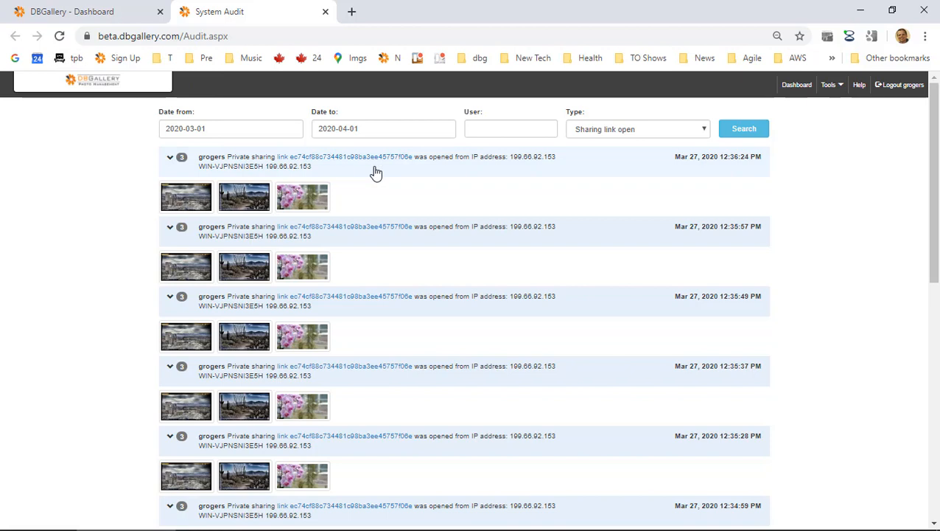
# Filter the audit by user Public Access, then SuperAdmin, then the presenter's own user name.
pyautogui.click(527, 132)
pyautogui.scroll(-4, 248, 425)
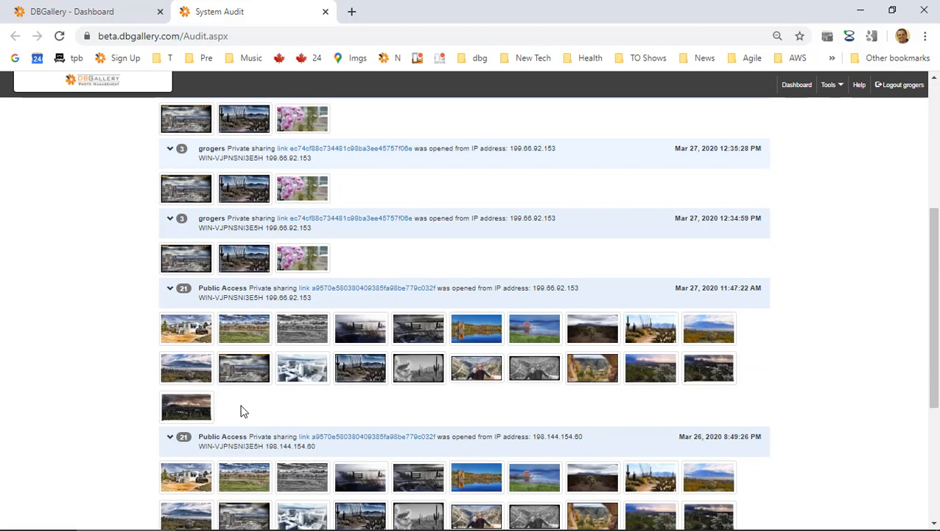
pyautogui.scroll(-3, 242, 324)
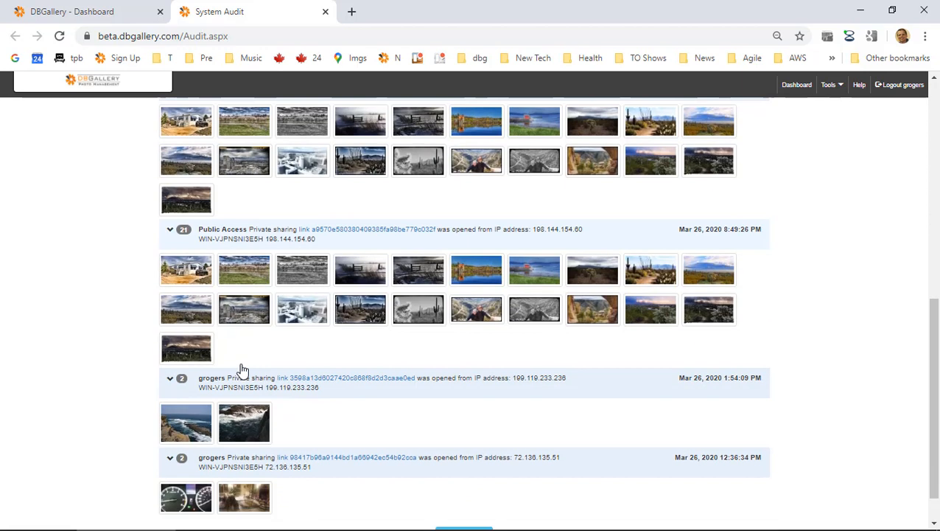
pyautogui.scroll(8, 244, 371)
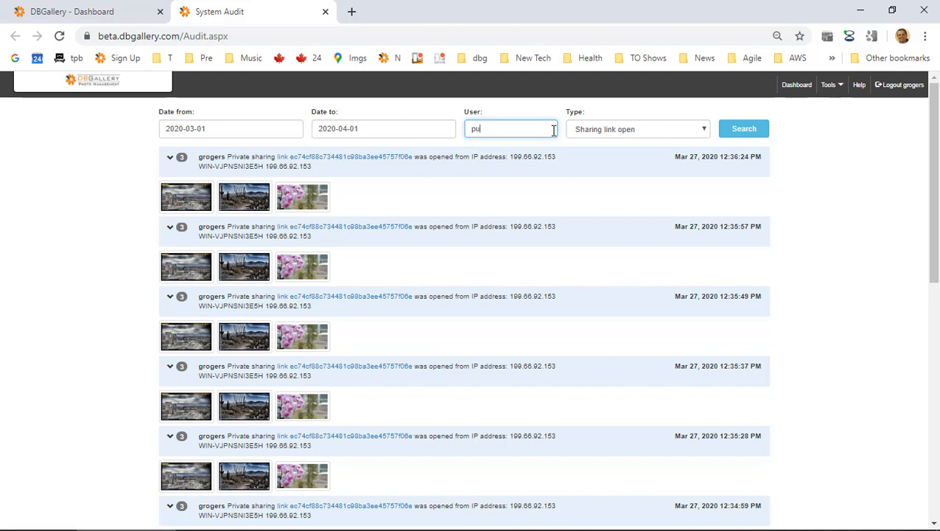
pyautogui.write('c')
pyautogui.press('Return')
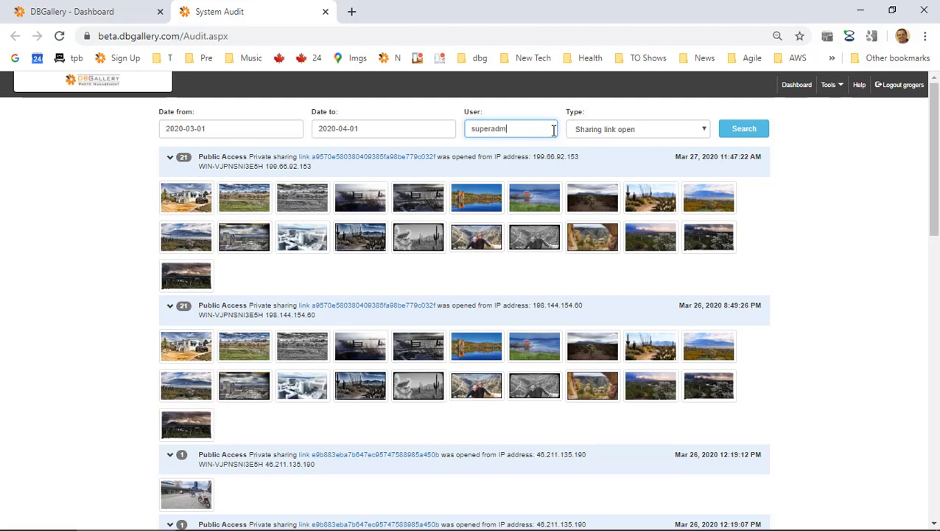
pyautogui.write('in')
pyautogui.press('Return')
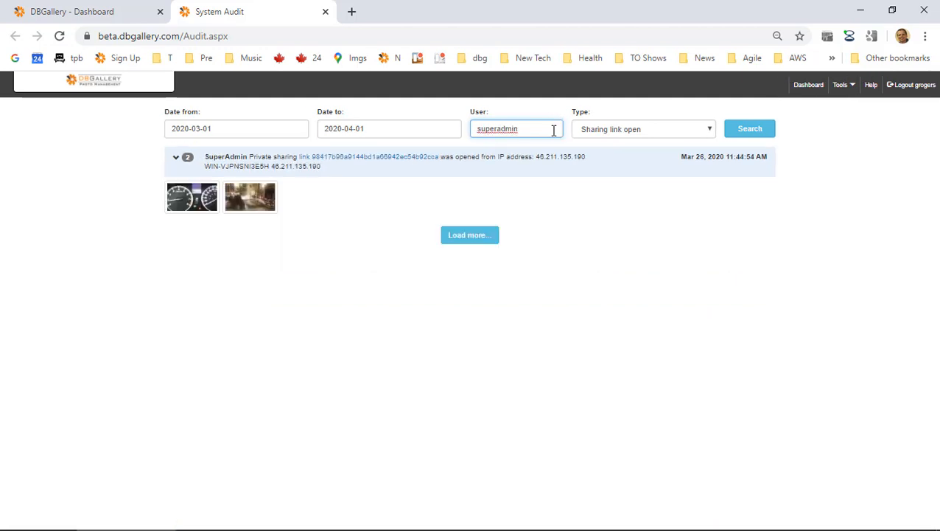
pyautogui.doubleClick(554, 131)
pyautogui.write('grogers')
pyautogui.press('Return')
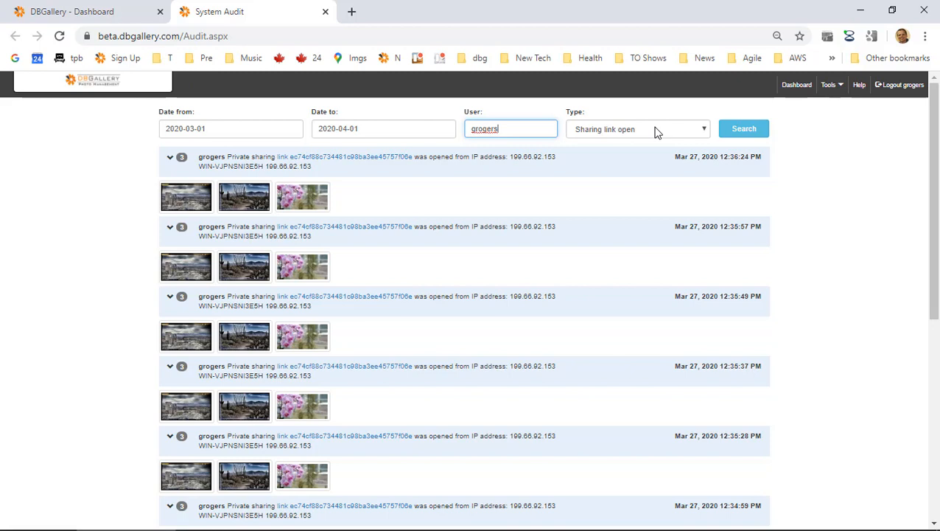
# Highlight the Infinite Scroll line in the Evernote agenda, then return to the audit page.
pyautogui.hotkey('alt', 'Tab')
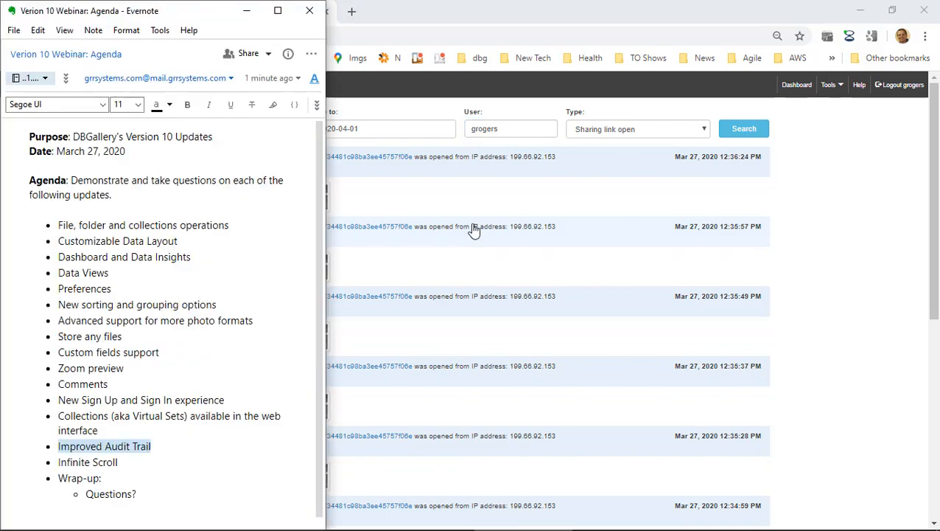
pyautogui.tripleClick(101, 462)
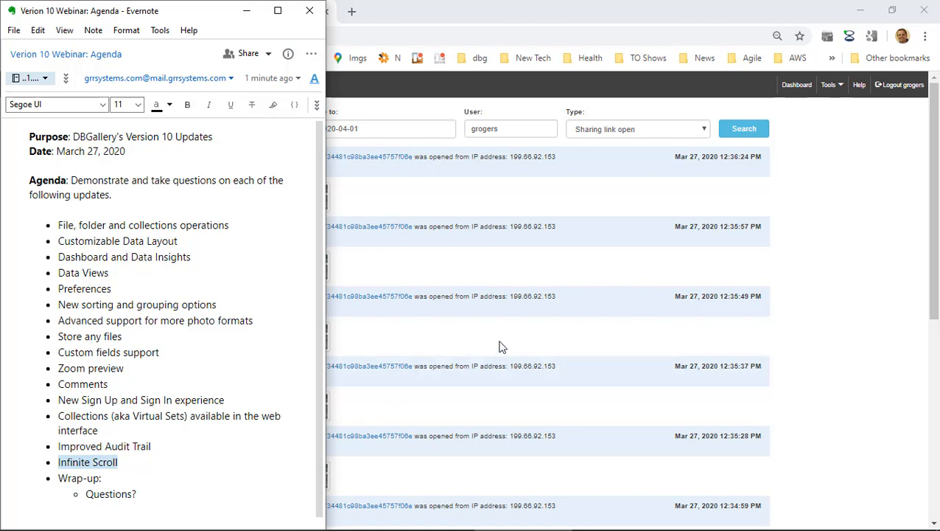
pyautogui.click(793, 266)
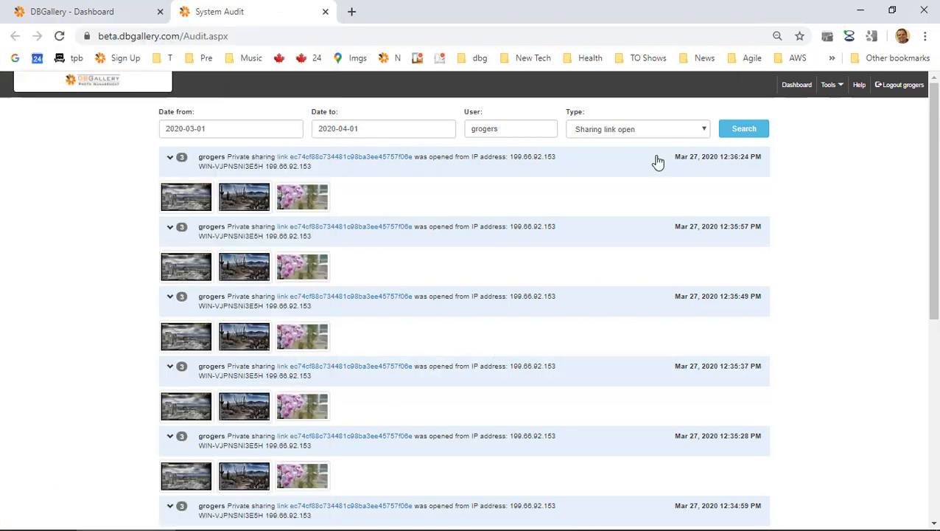
# Close the audit page and open the Latest Uploads folder from the Dashboard.
pyautogui.click(326, 12)
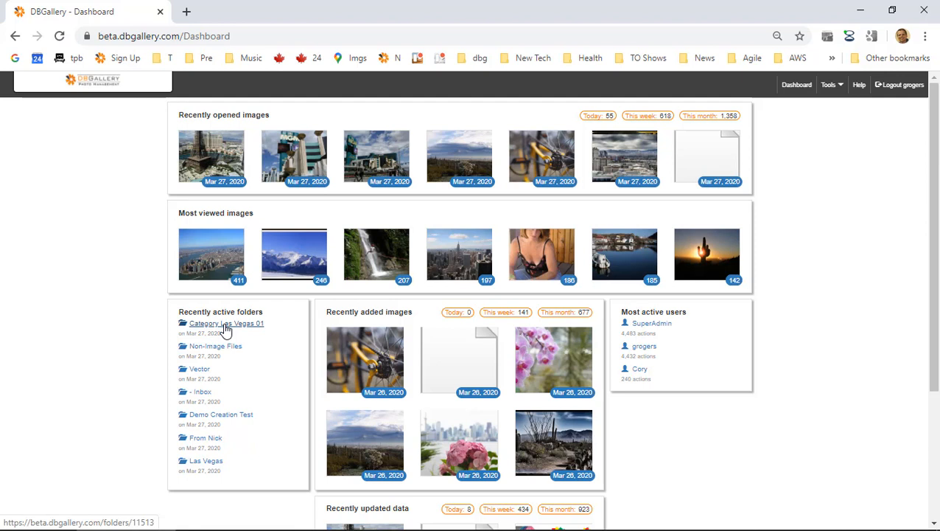
pyautogui.click(200, 392)
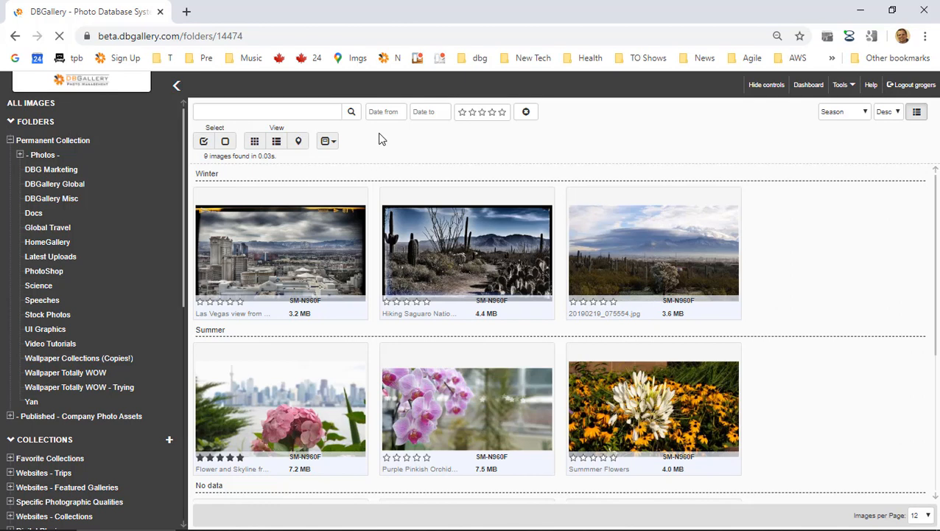
pyautogui.click(64, 258)
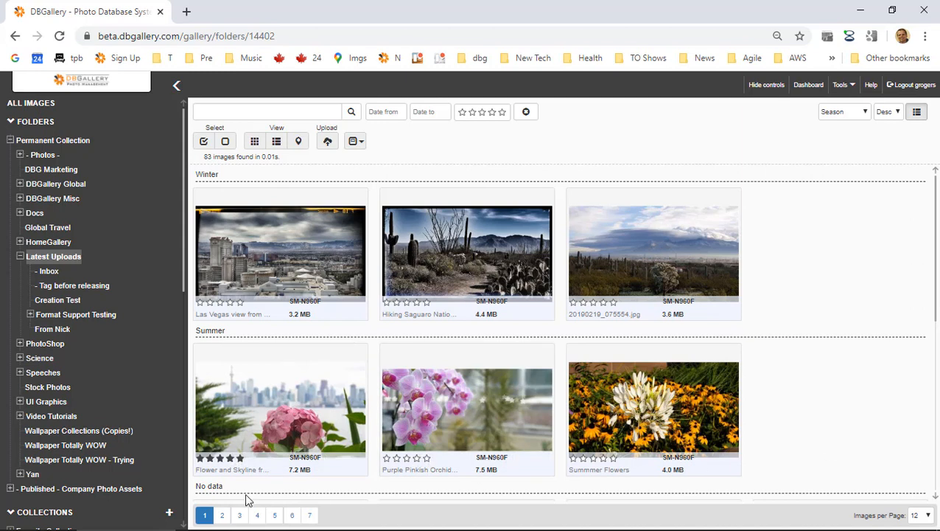
# Page through pages 2 and 3 at 12 per page, then show 48 images per page.
pyautogui.click(919, 515)
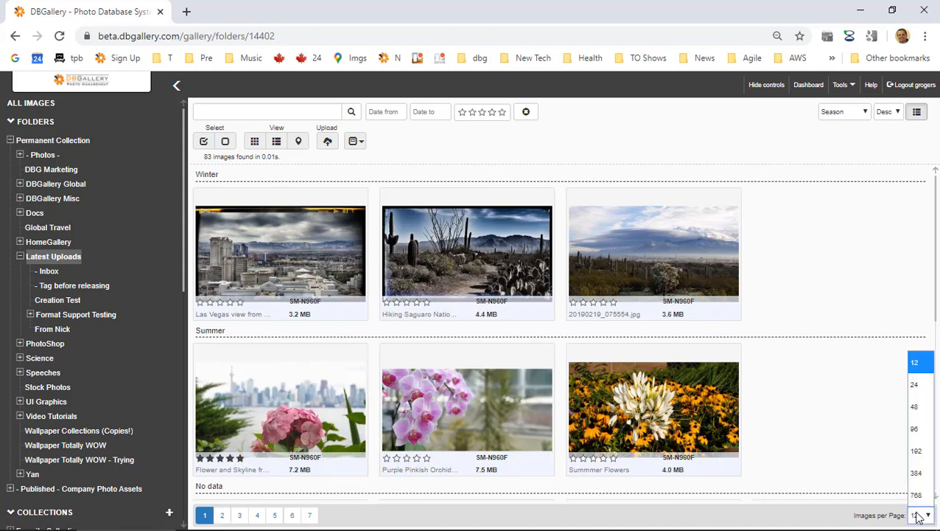
pyautogui.click(919, 516)
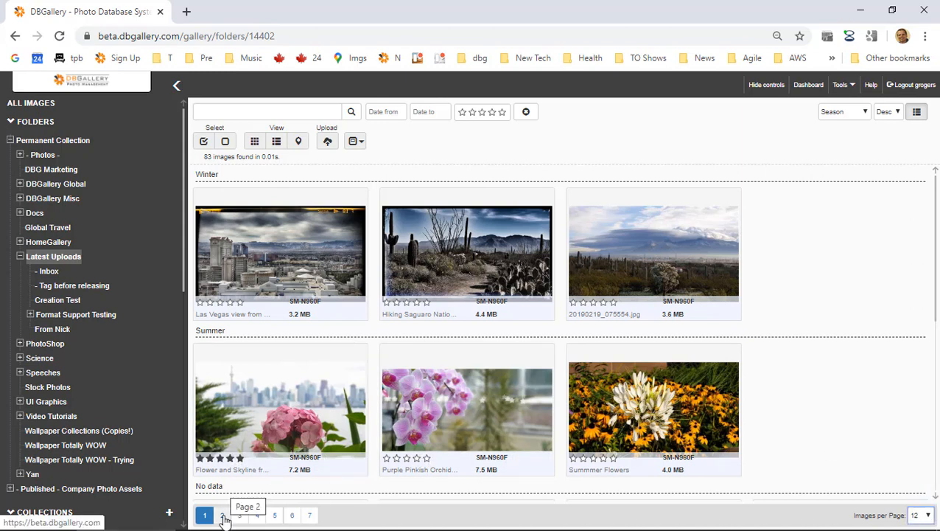
pyautogui.click(223, 516)
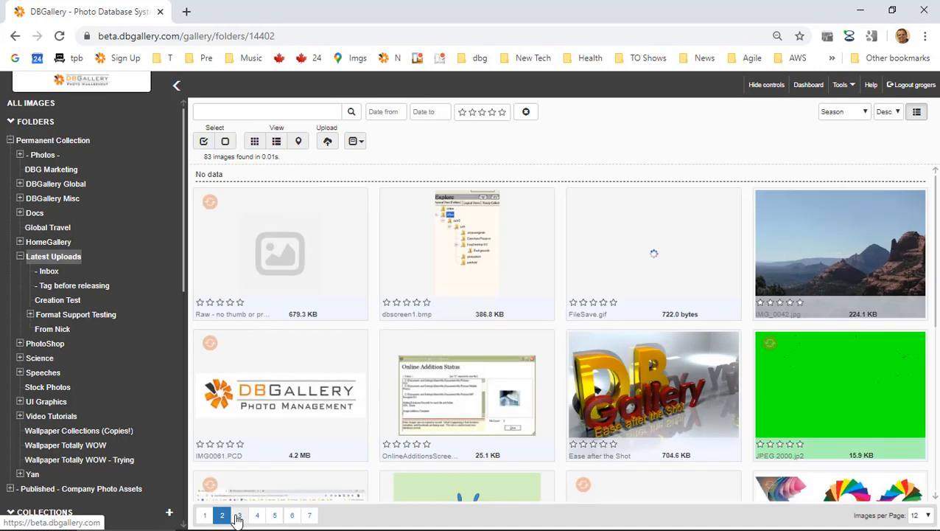
pyautogui.click(237, 517)
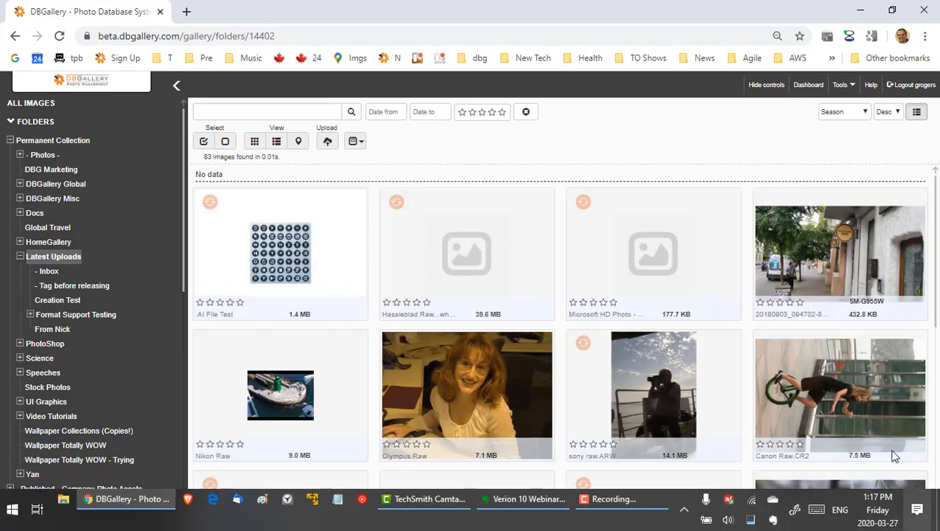
pyautogui.click(917, 515)
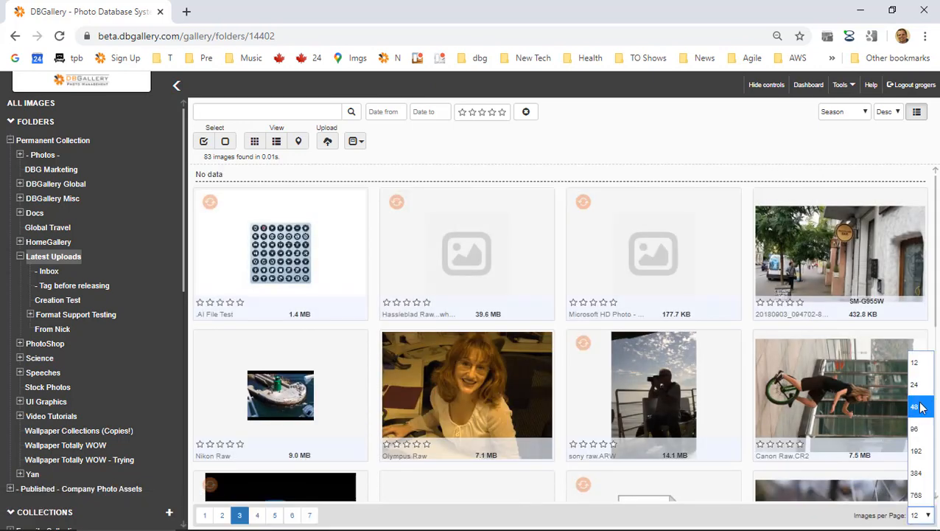
pyautogui.click(917, 407)
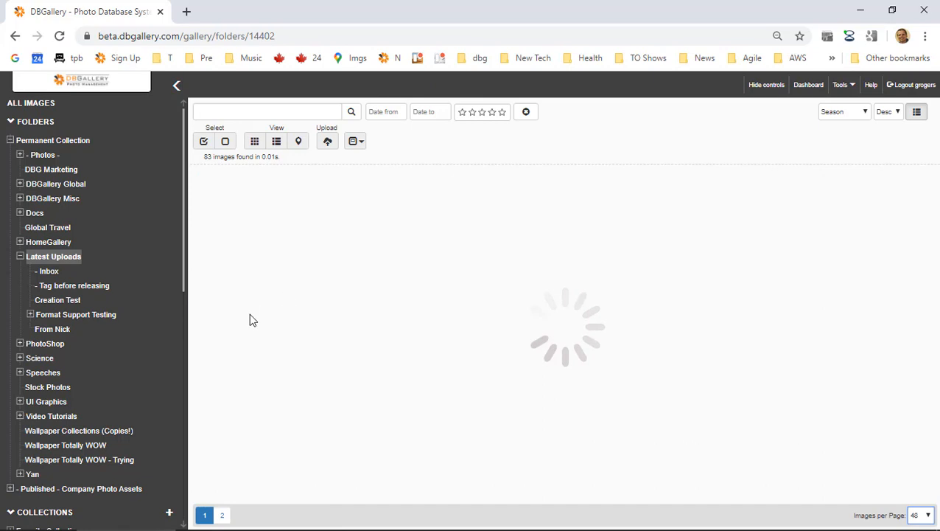
pyautogui.scroll(-5, 316, 314)
pyautogui.scroll(3, 317, 313)
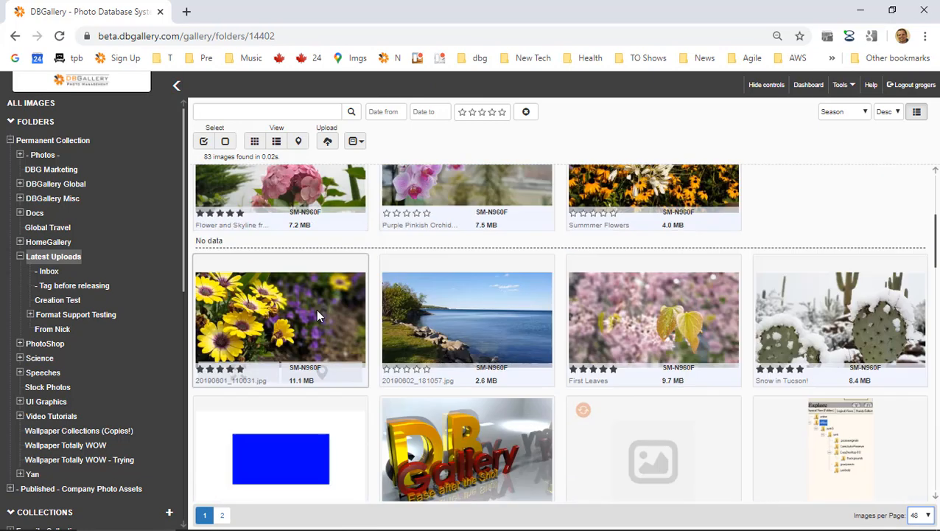
pyautogui.scroll(3, 316, 315)
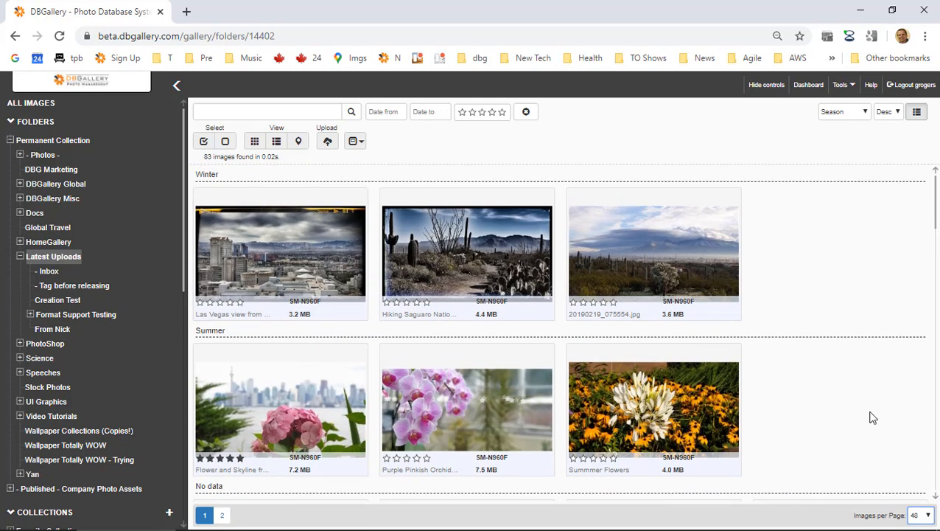
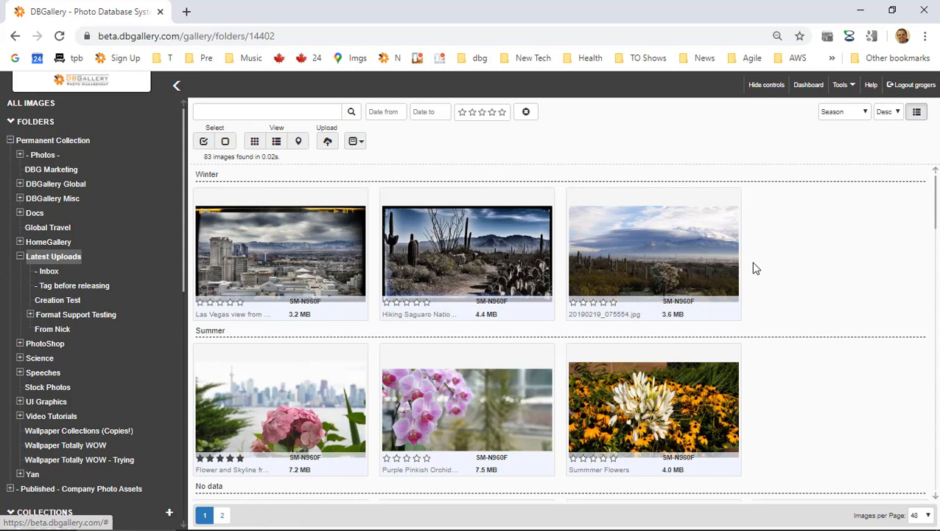
# Filter the Latest Uploads folder to five-star images only.
pyautogui.scroll(-2, 754, 266)
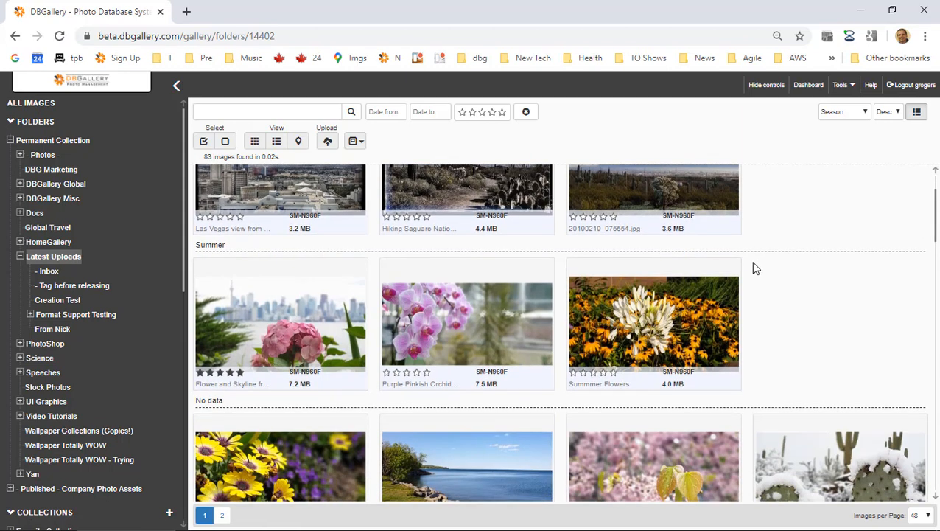
pyautogui.scroll(2, 753, 266)
pyautogui.click(288, 112)
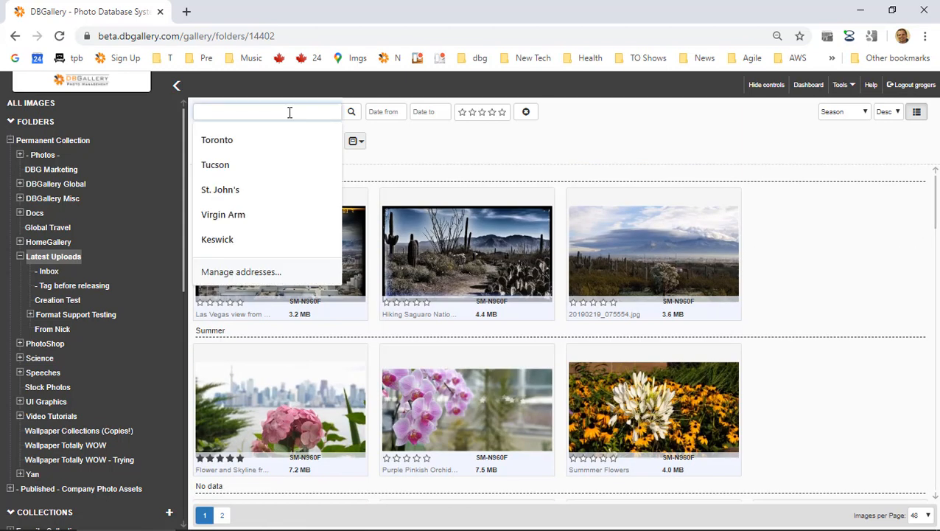
pyautogui.click(502, 112)
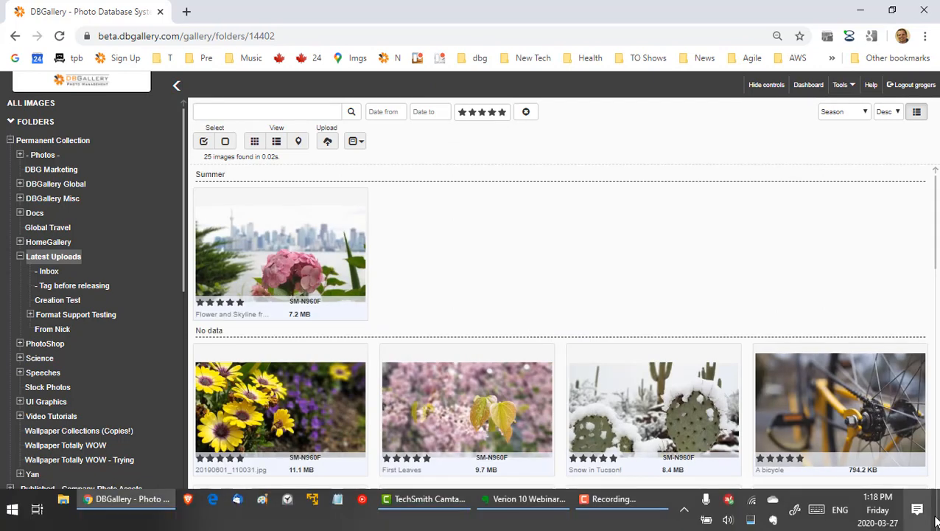
# Show 12 images per page and scroll through the 25 five-star results.
pyautogui.click(920, 515)
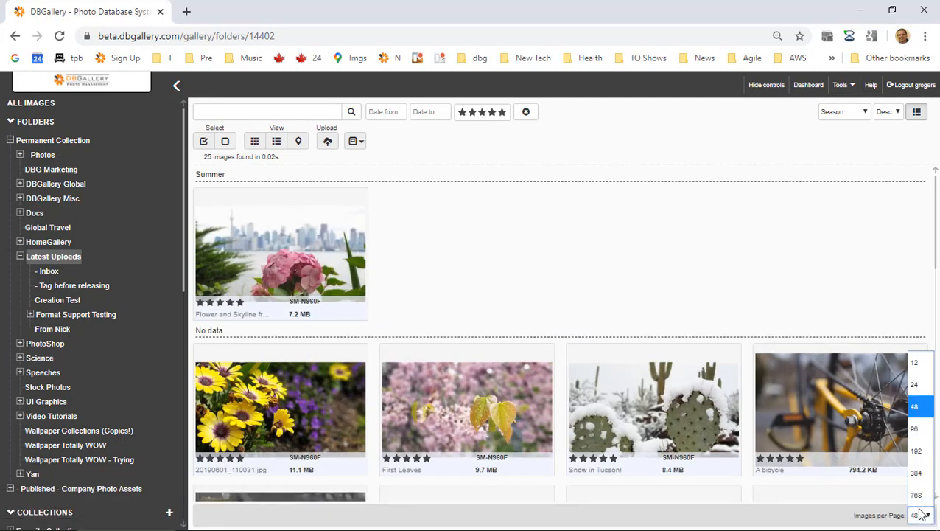
pyautogui.click(915, 362)
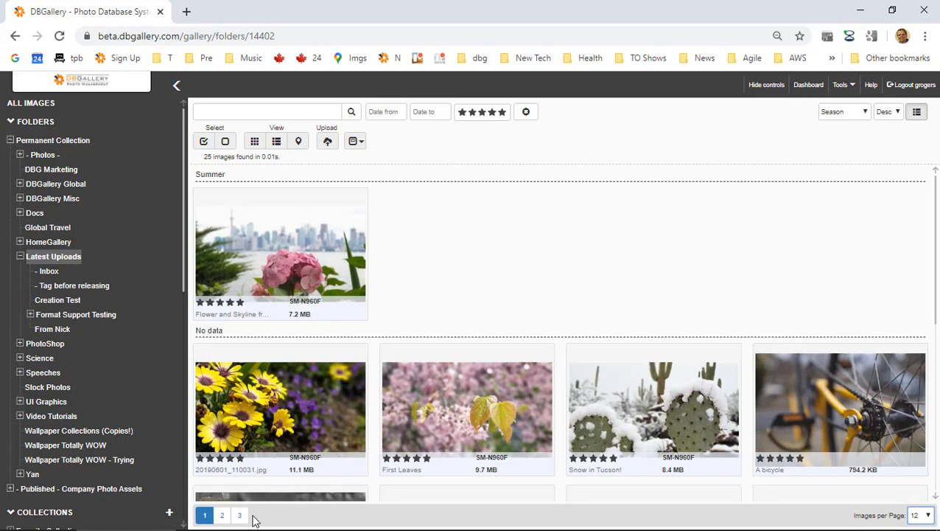
pyautogui.scroll(-3, 623, 259)
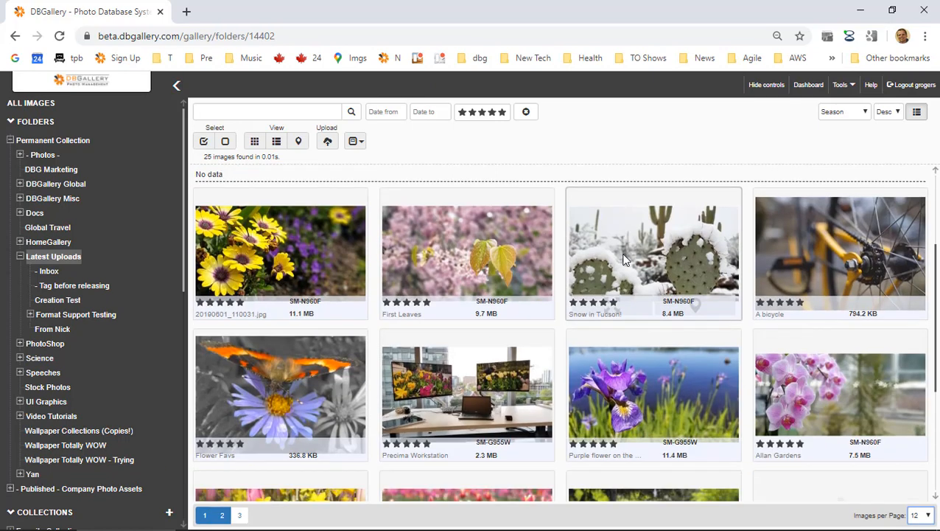
pyautogui.scroll(-4, 623, 259)
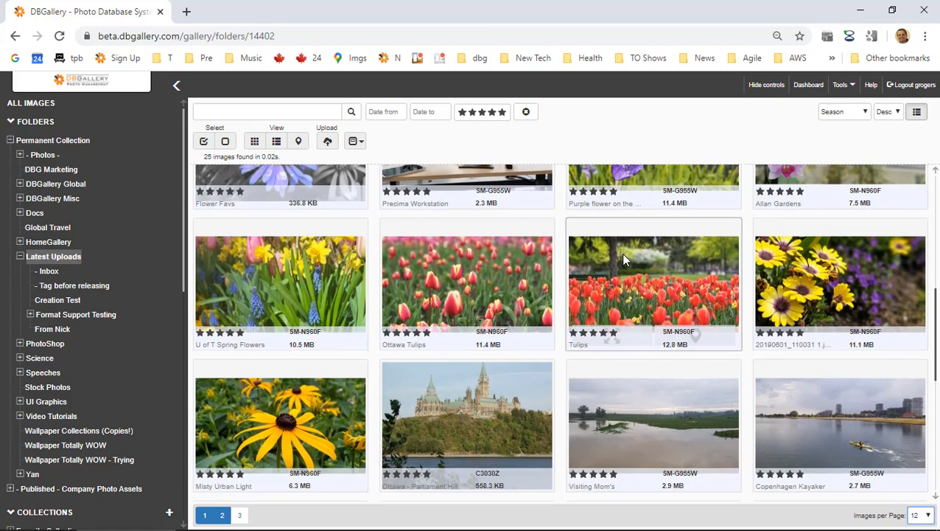
pyautogui.scroll(-5, 623, 259)
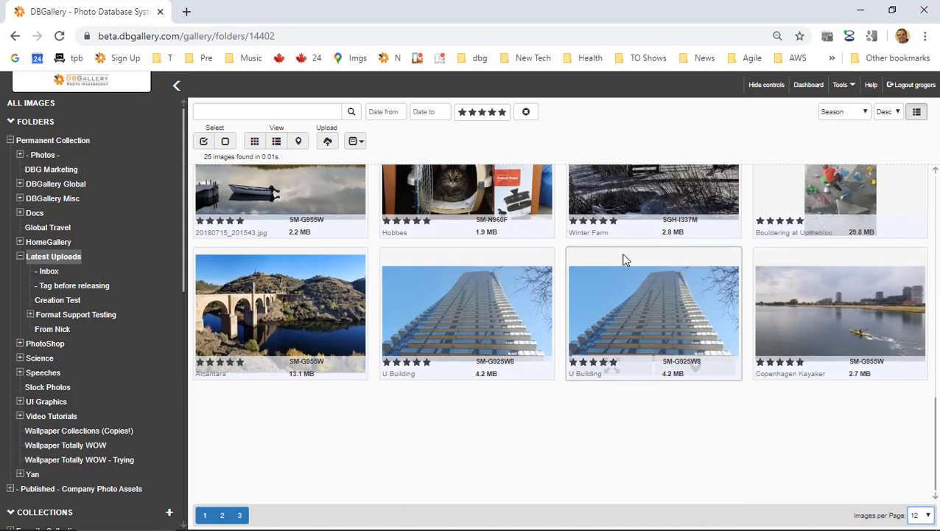
pyautogui.scroll(3, 832, 288)
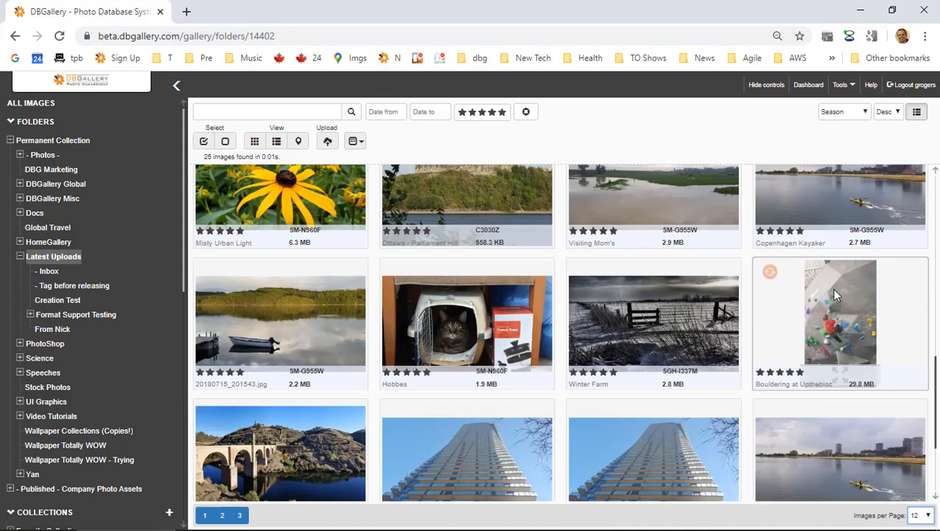
pyautogui.scroll(5, 852, 409)
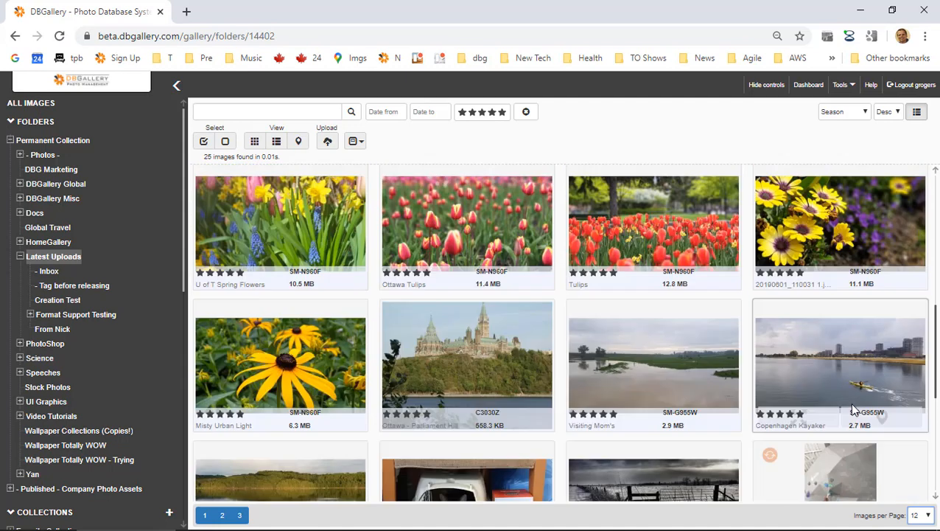
pyautogui.scroll(-10, 794, 320)
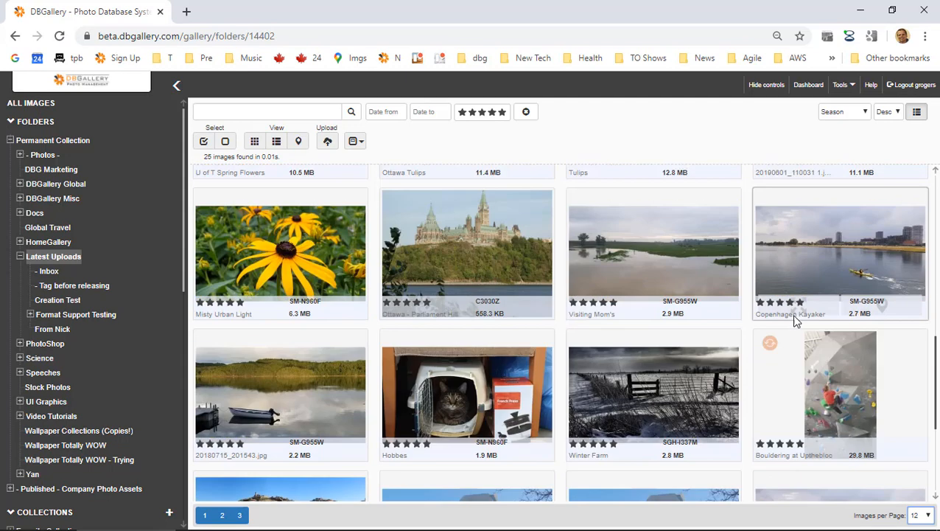
# Clear the star filter and load two more thumbnail batches of the 83 images.
pyautogui.click(525, 114)
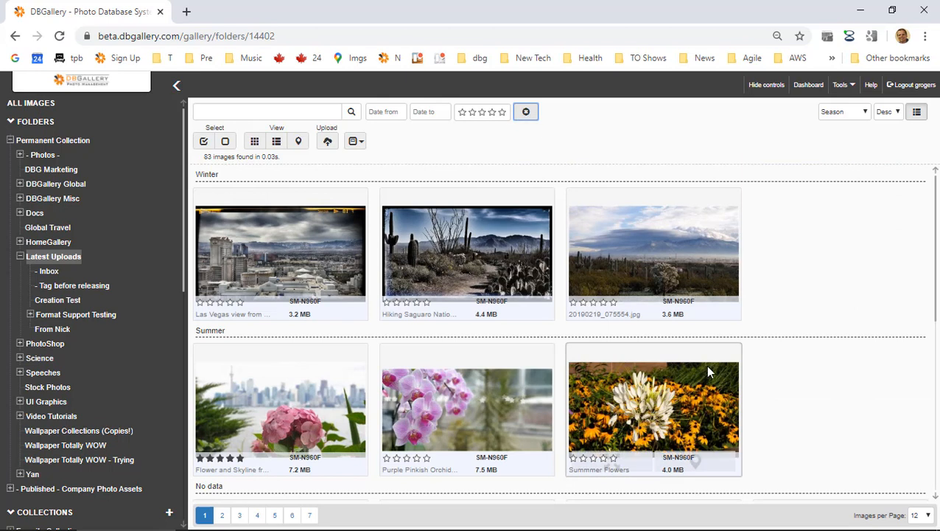
pyautogui.scroll(-6, 705, 364)
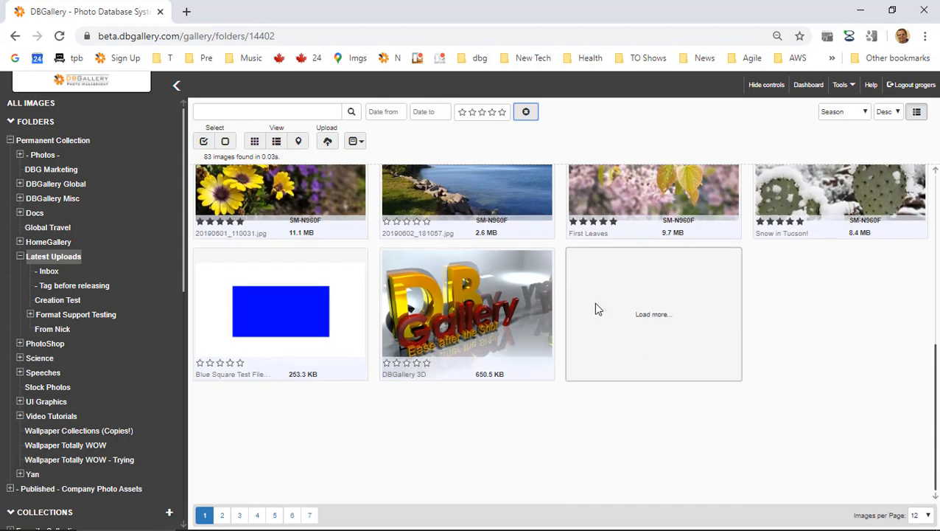
pyautogui.click(597, 308)
pyautogui.scroll(-5, 672, 320)
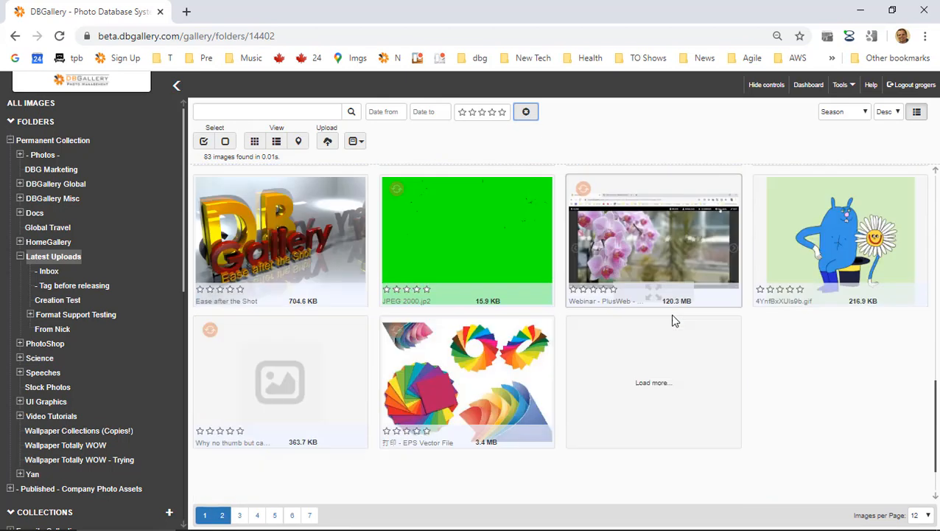
pyautogui.scroll(-1, 672, 320)
pyautogui.click(652, 314)
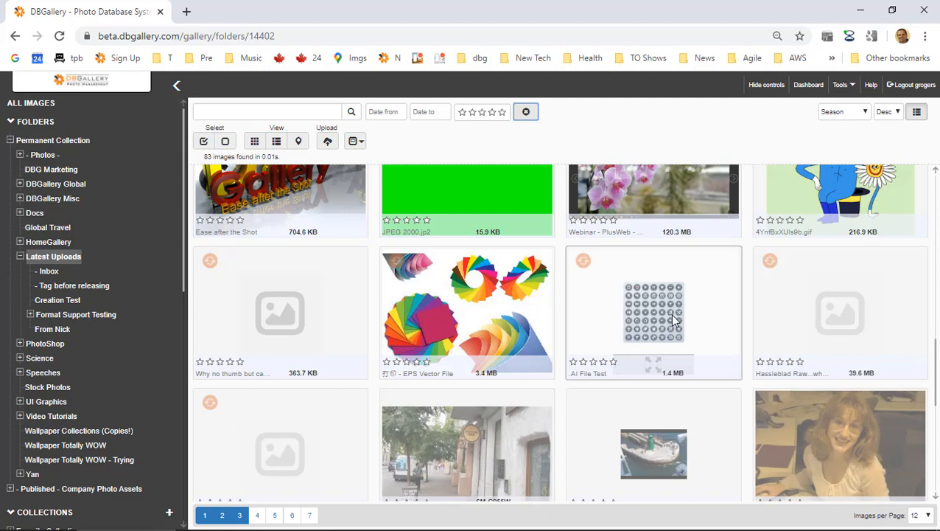
pyautogui.scroll(-4, 672, 320)
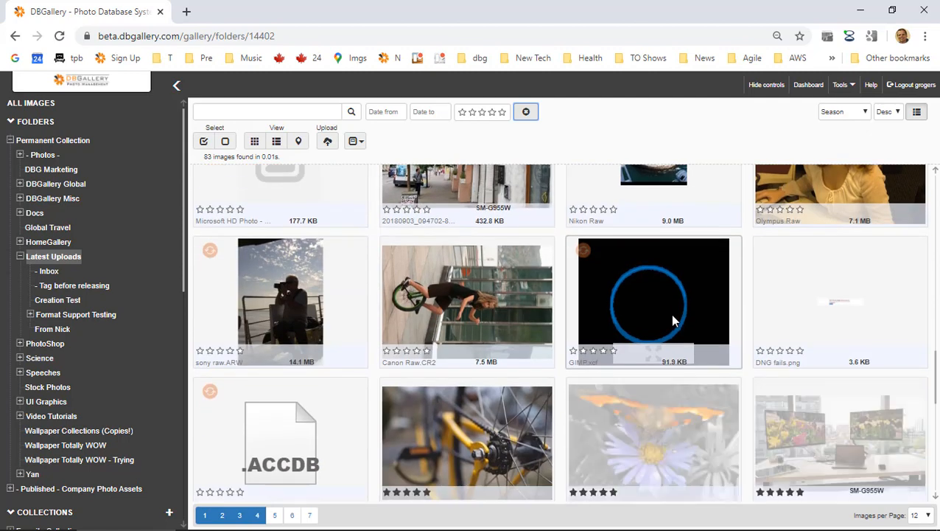
pyautogui.scroll(1, 594, 243)
pyautogui.scroll(5, 599, 247)
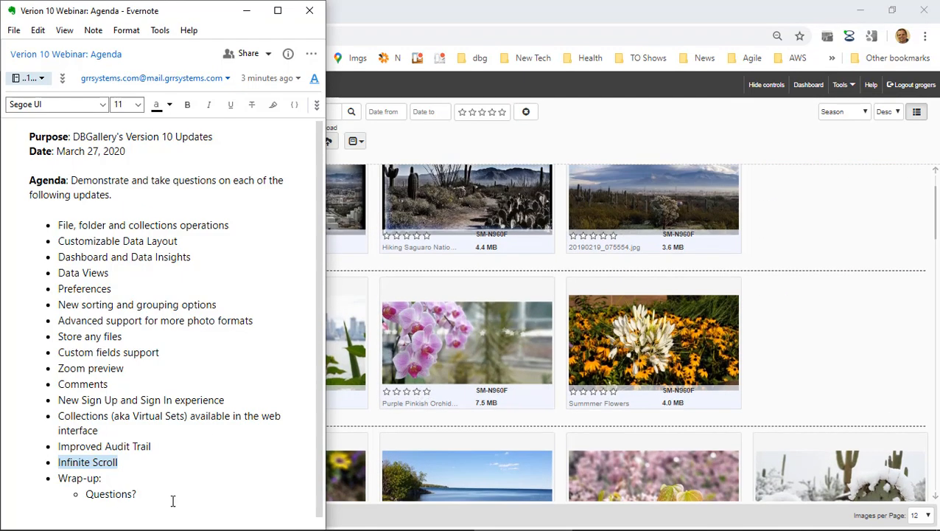
# Select Questions in the Evernote webinar agenda, then return to DBGallery.
pyautogui.doubleClick(101, 494)
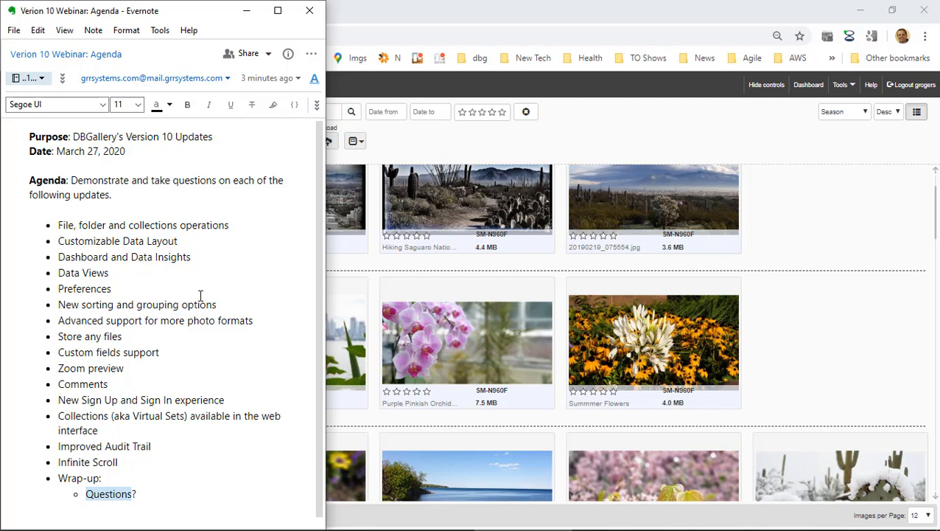
pyautogui.hotkey('alt', 'Tab')
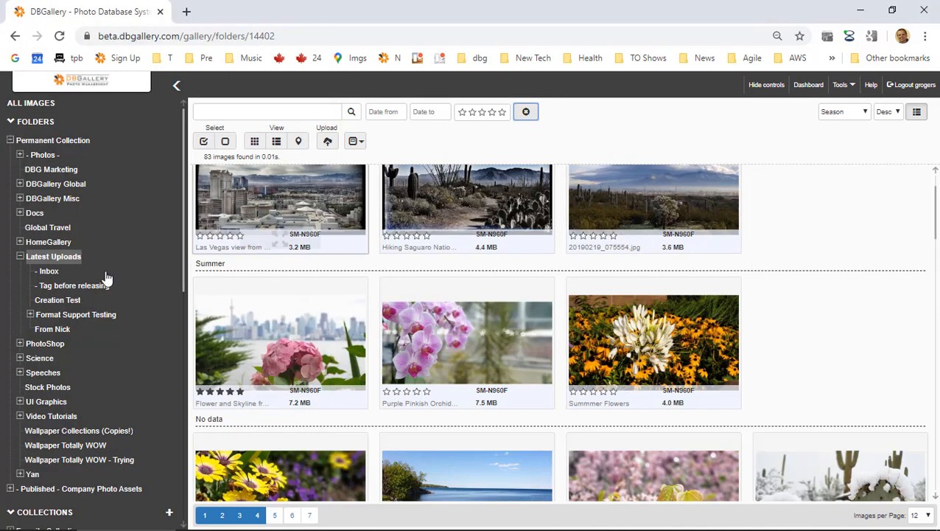
# Start a new gallery search and begin typing the Oslo search text.
pyautogui.scroll(-3, 115, 314)
pyautogui.scroll(3, 116, 314)
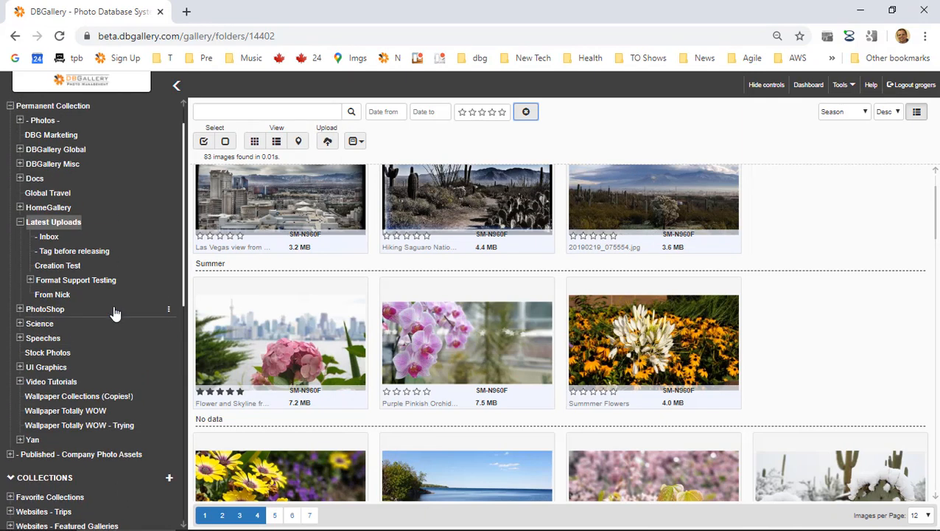
pyautogui.click(261, 110)
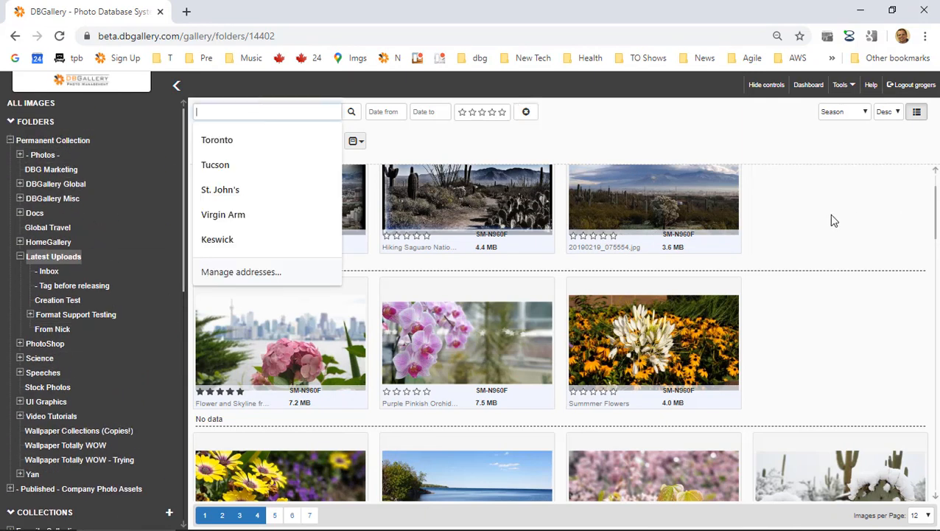
pyautogui.scroll(-1, 85, 354)
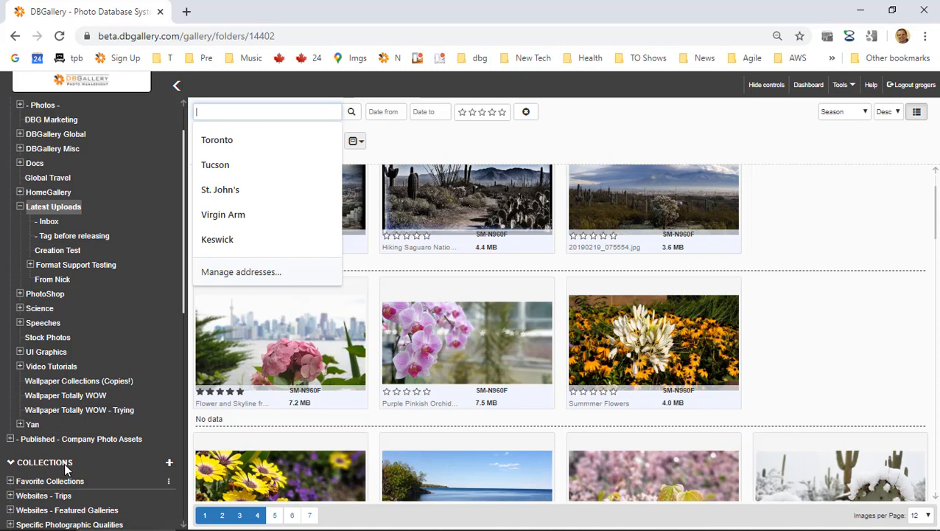
pyautogui.scroll(-1, 69, 458)
pyautogui.scroll(3, 70, 458)
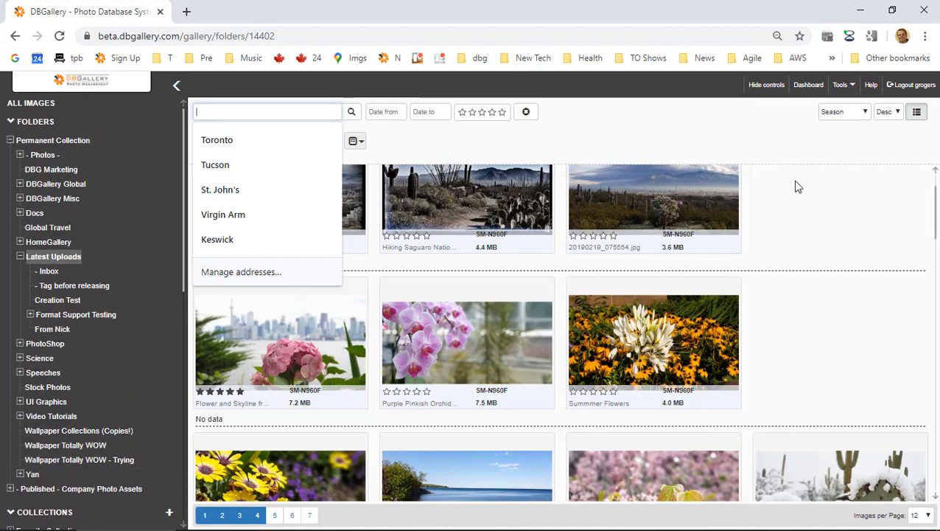
pyautogui.click(320, 108)
pyautogui.click(265, 111)
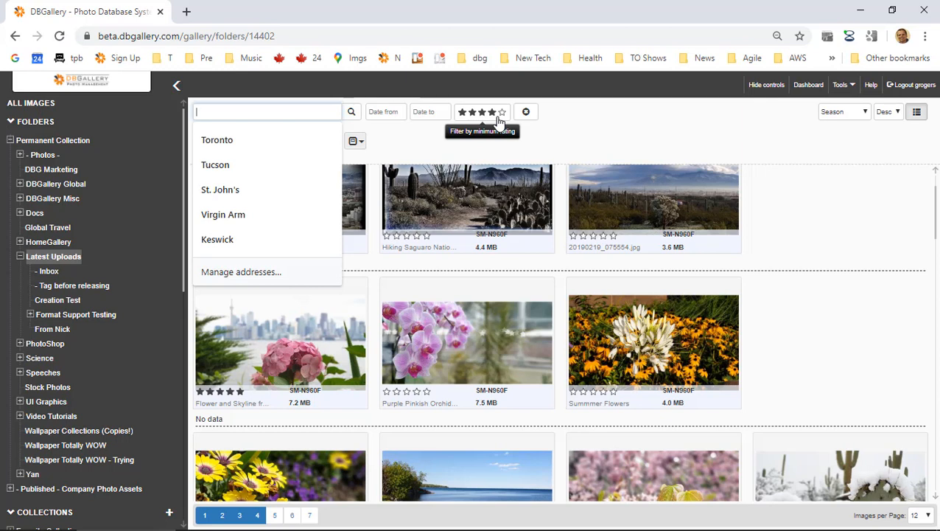
pyautogui.write('U')
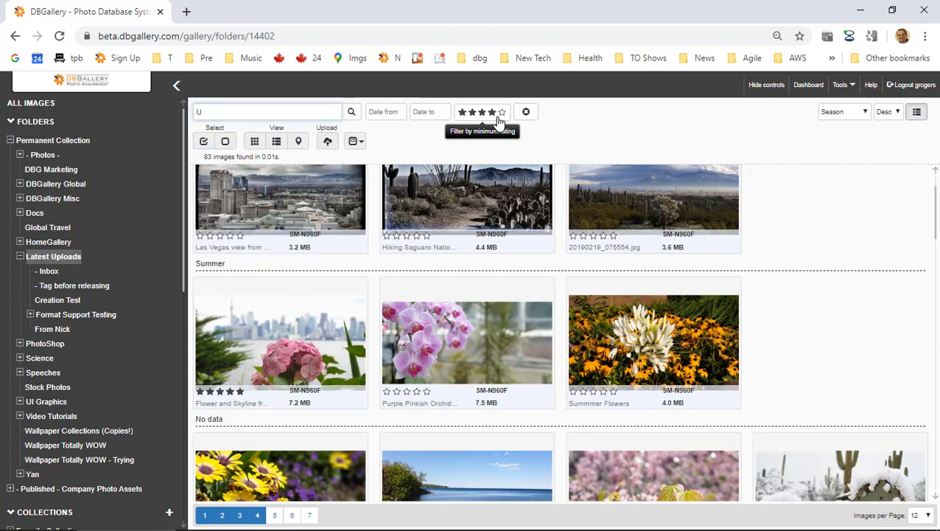
pyautogui.write('kOslo')
# Set the five-star minimum filter and search across ALL IMAGES.
pyautogui.click(504, 115)
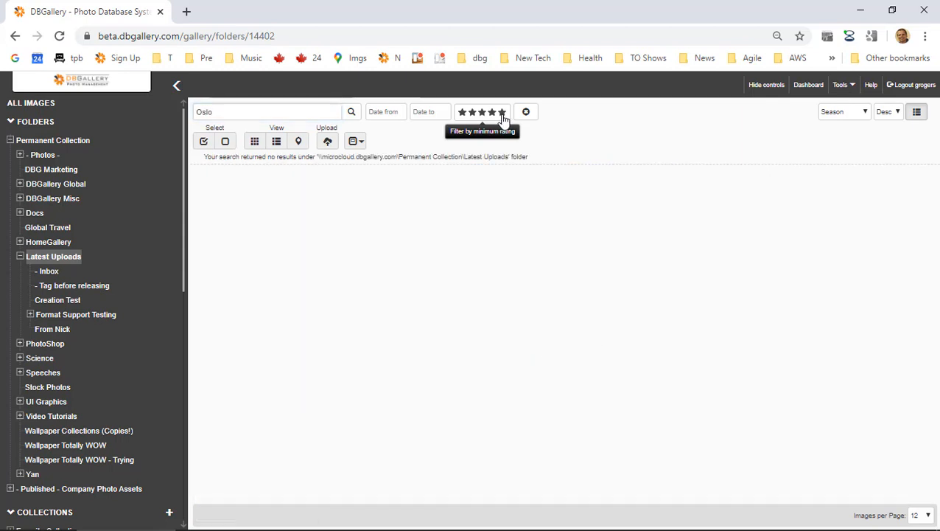
pyautogui.click(31, 102)
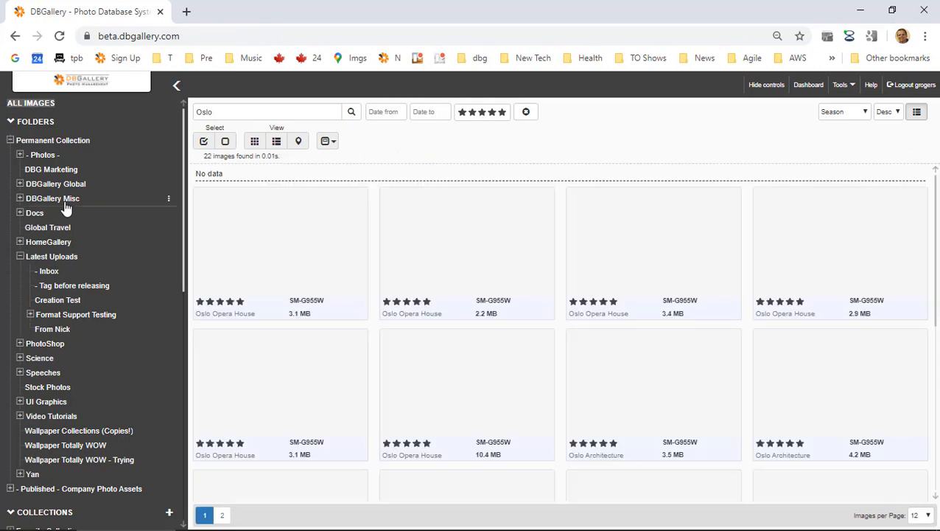
pyautogui.scroll(-3, 62, 256)
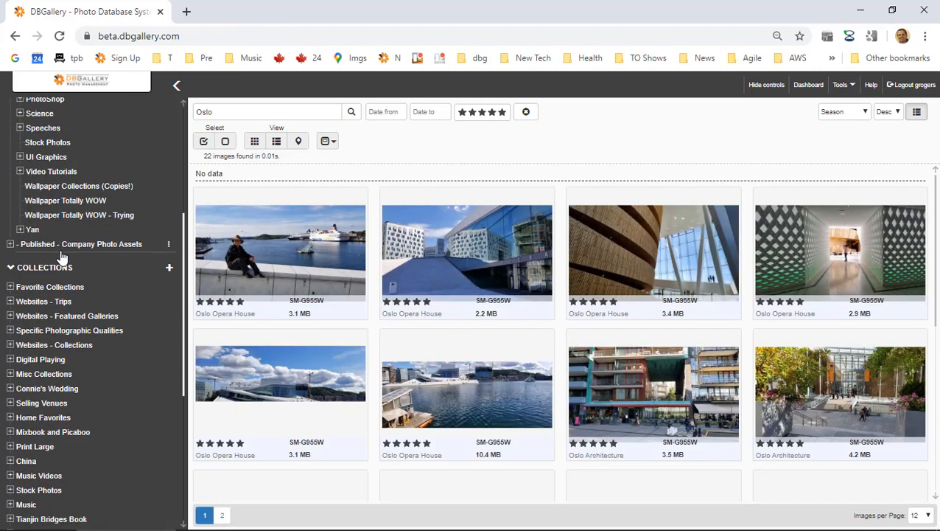
pyautogui.scroll(-3, 539, 348)
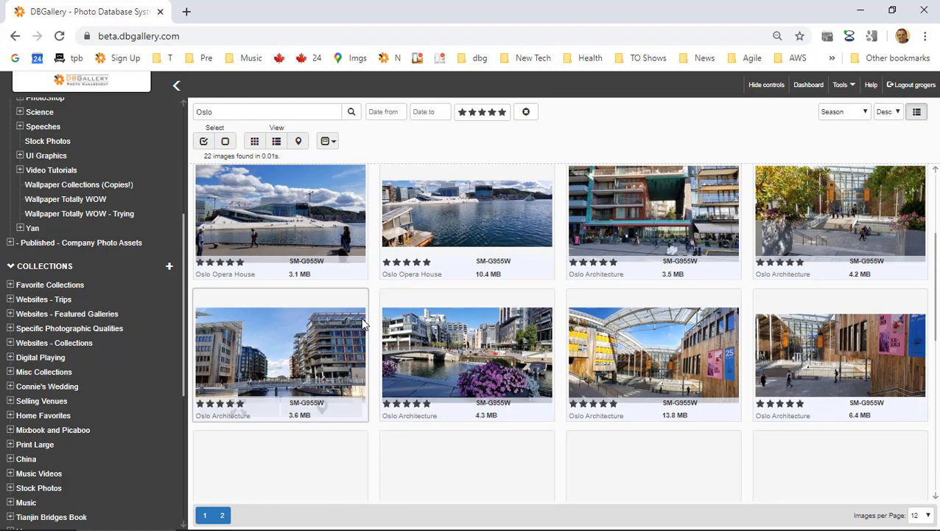
pyautogui.scroll(-2, 361, 317)
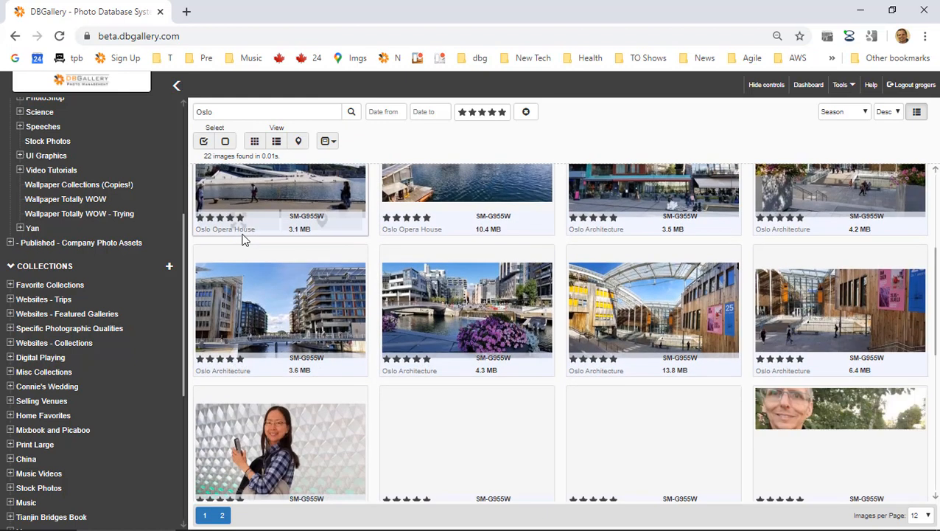
pyautogui.scroll(3, 249, 186)
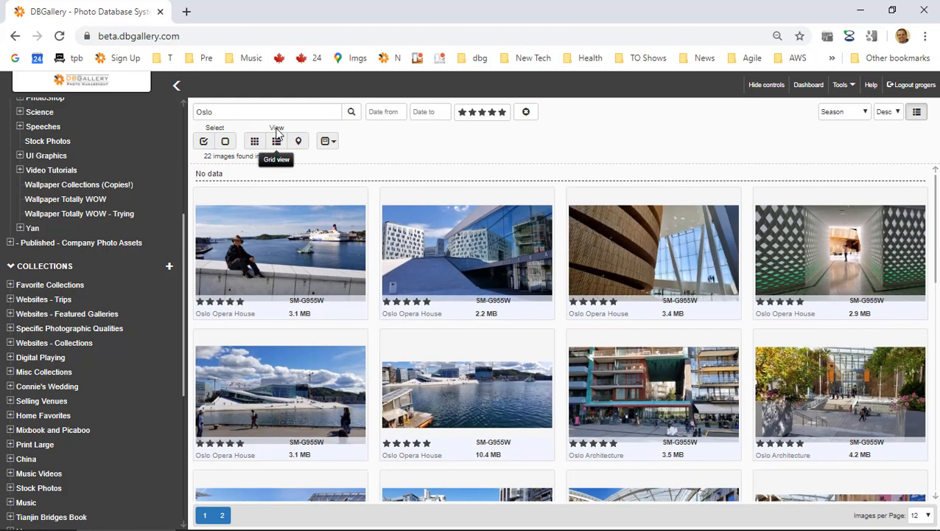
# Search the exact phrase "Oslo Opera House" and select all 8 matches.
pyautogui.click(307, 113)
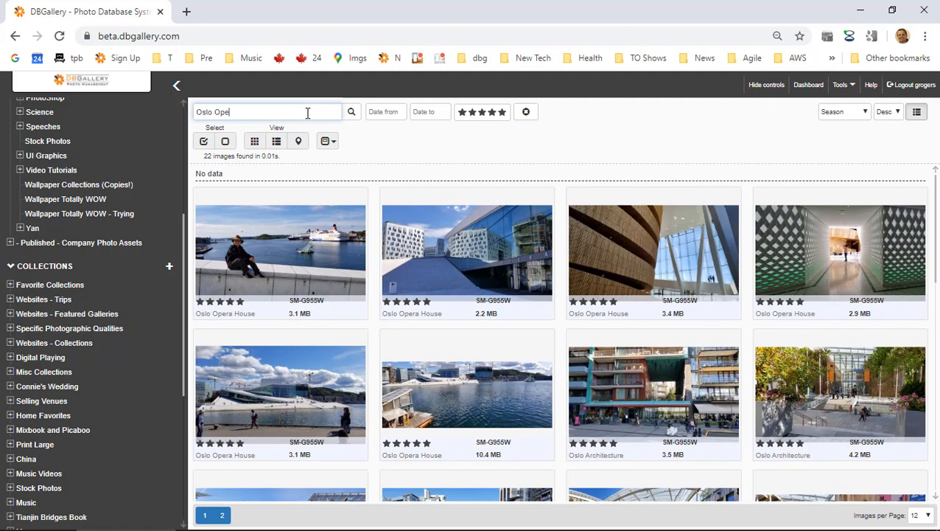
pyautogui.write('Opera House"')
pyautogui.press('Return')
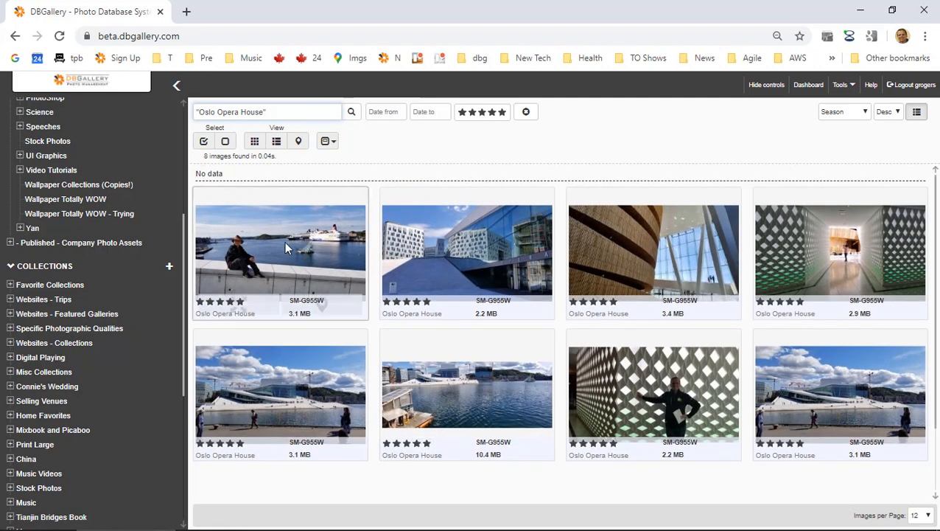
pyautogui.click(203, 141)
# Expand Catalog Projects and add a collection named 'Oslo Architecture Feature Article' to it.
pyautogui.scroll(-4, 88, 298)
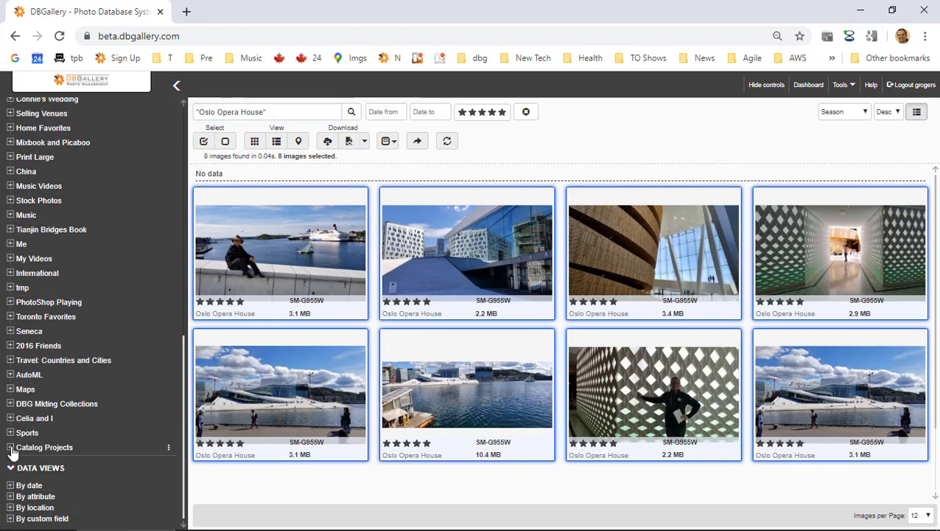
pyautogui.click(15, 450)
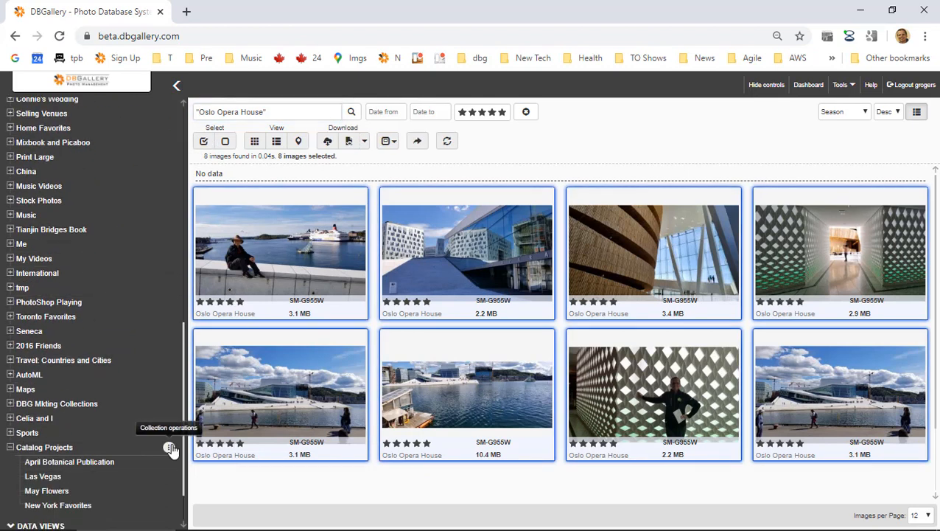
pyautogui.click(170, 448)
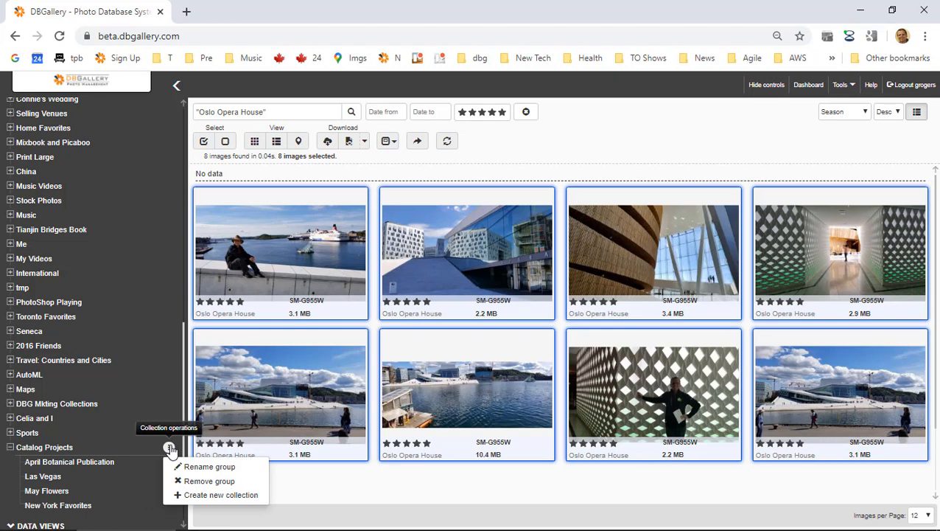
pyautogui.click(216, 496)
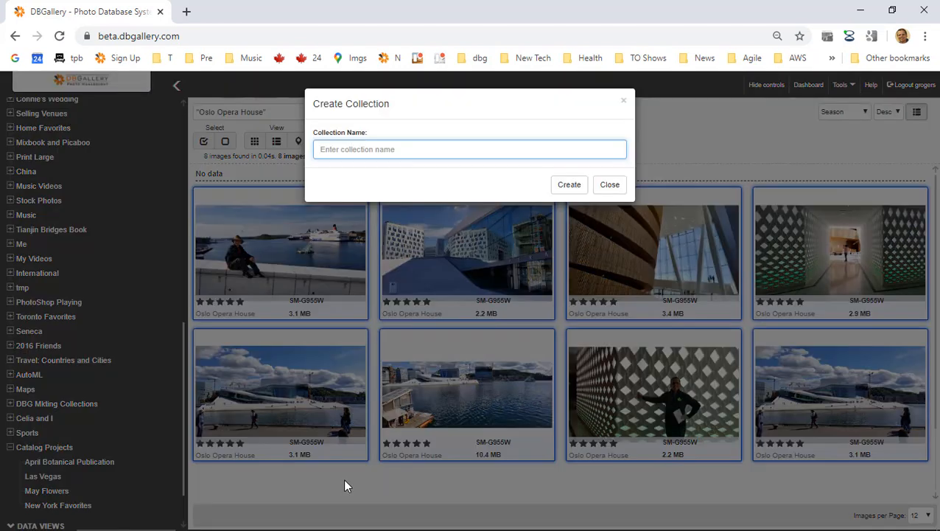
pyautogui.write('Oslo ')
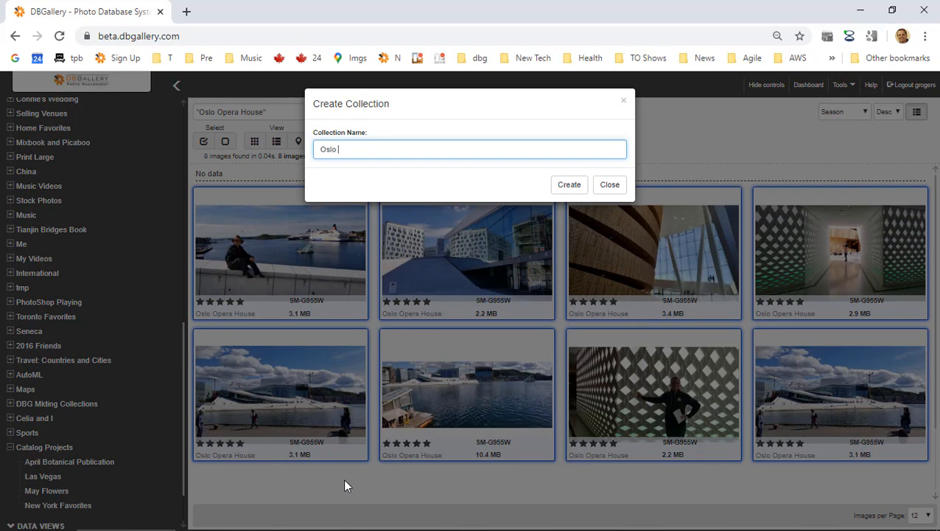
pyautogui.write('Architecture Feature Article')
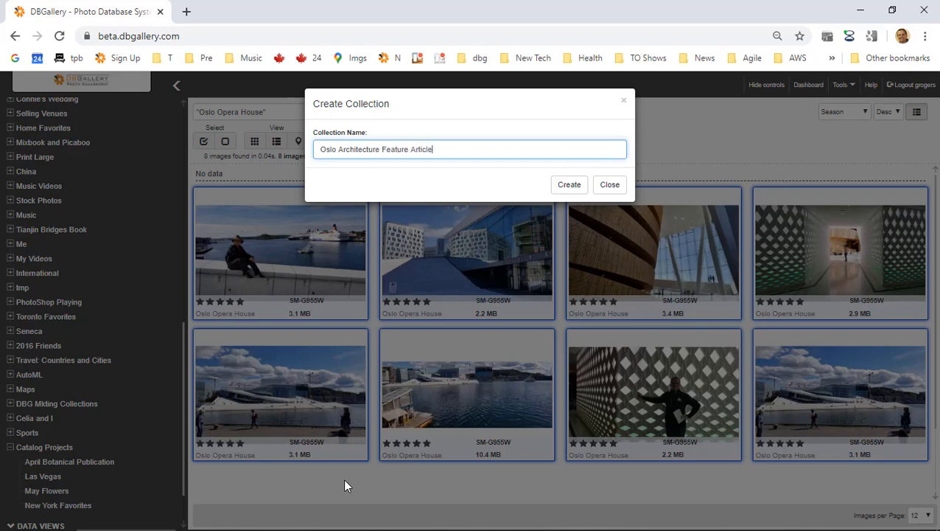
pyautogui.press('Return')
pyautogui.scroll(-1, 59, 472)
pyautogui.scroll(-1, 277, 362)
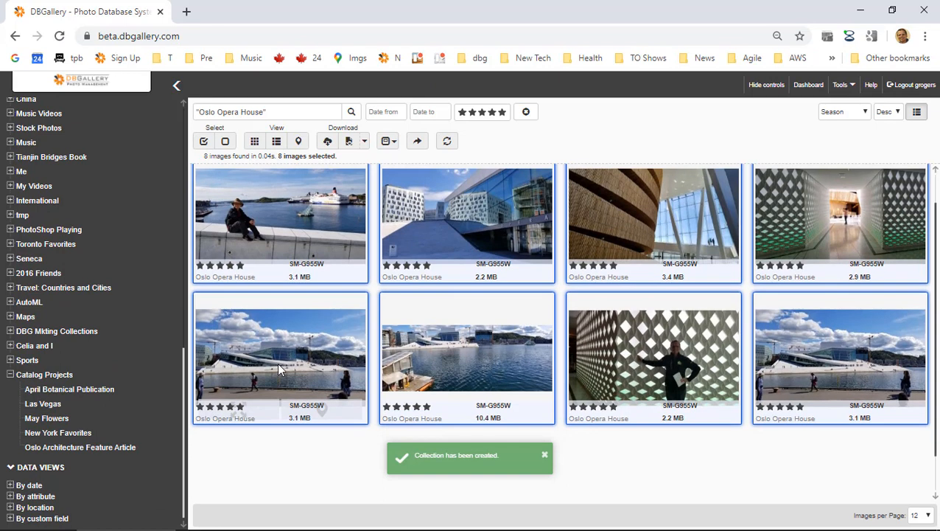
# Drag the 8 selected photos onto Oslo Architecture Feature Article and confirm with OK.
pyautogui.moveTo(278, 362); pyautogui.dragTo(107, 448)
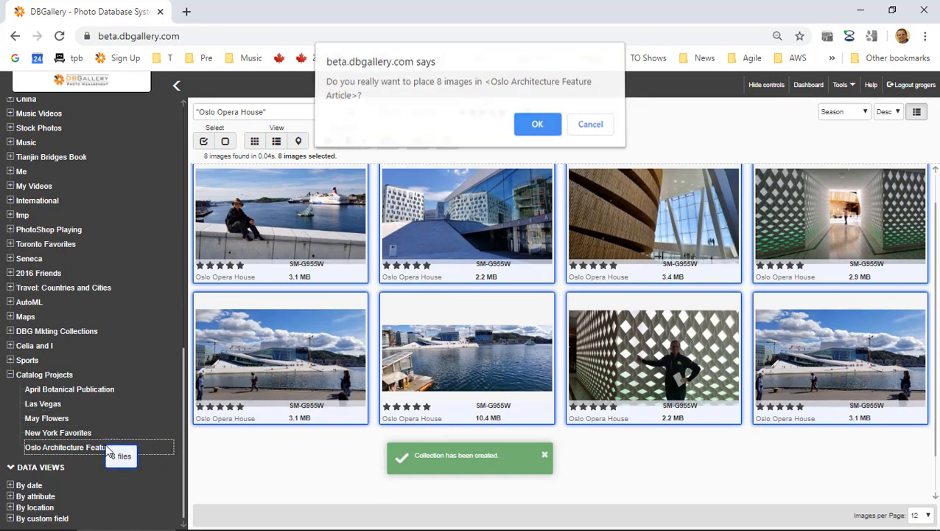
pyautogui.click(526, 127)
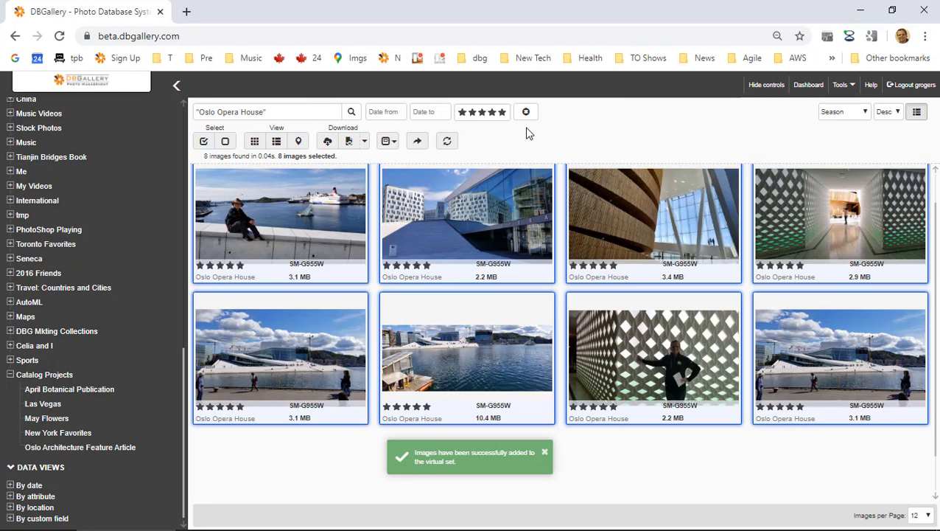
pyautogui.scroll(5, 75, 230)
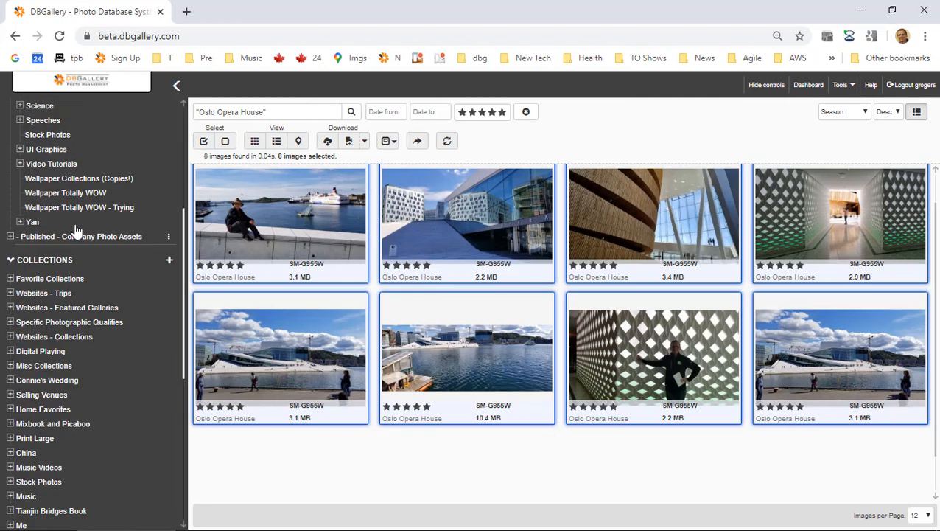
pyautogui.scroll(4, 76, 231)
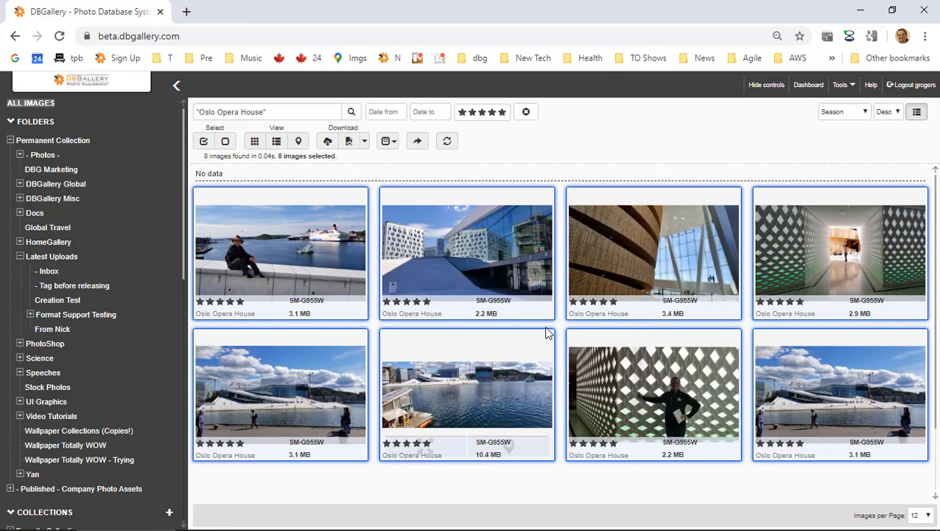
pyautogui.scroll(-1, 545, 328)
pyautogui.scroll(1, 479, 324)
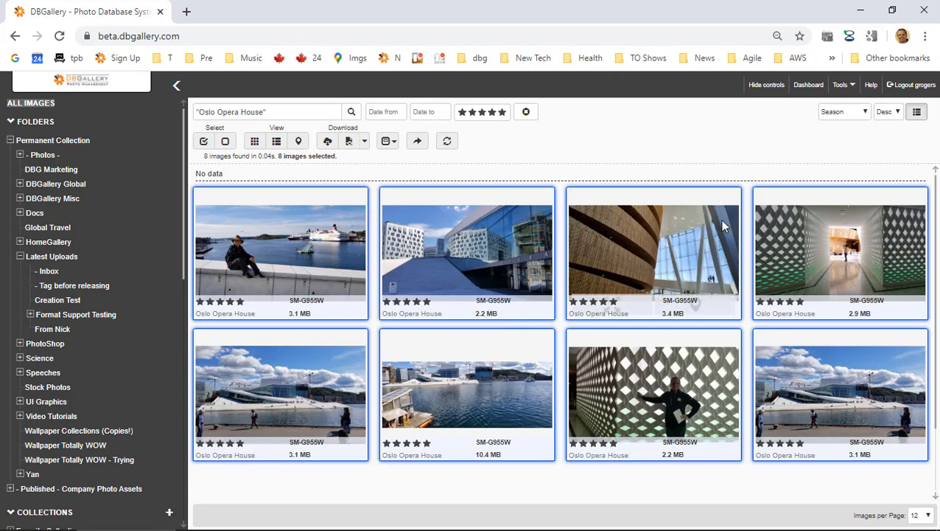
# Adjust the browser zoom, ending zoomed out so six thumbnails fit per row.
pyautogui.hotkey('ctrl', '-')
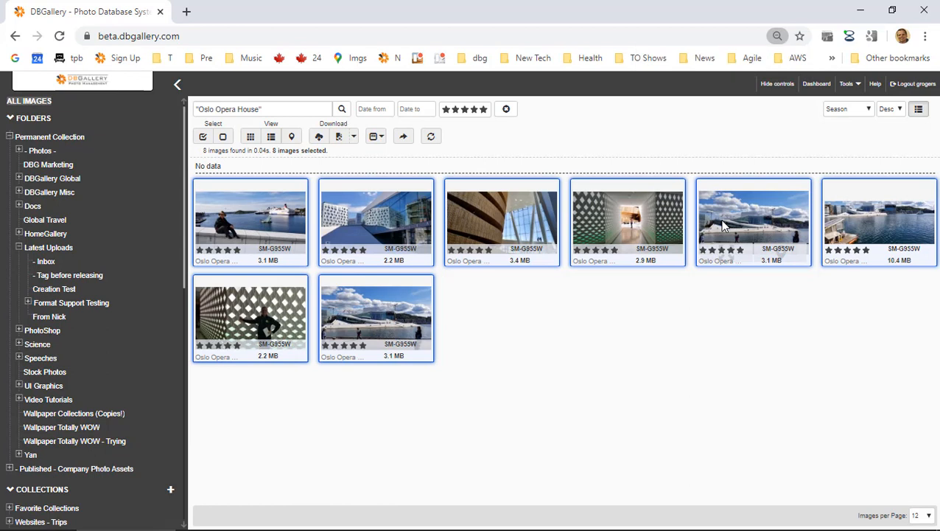
pyautogui.hotkey('ctrl', '-')
pyautogui.hotkey('ctrl', '+')
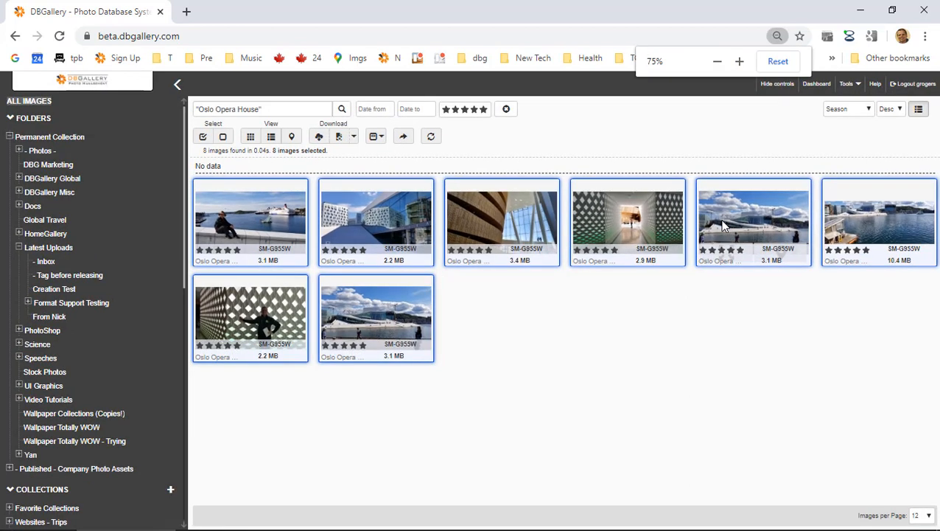
pyautogui.hotkey('ctrl', '+')
pyautogui.hotkey('ctrl', '+')
pyautogui.hotkey('ctrl', '+')
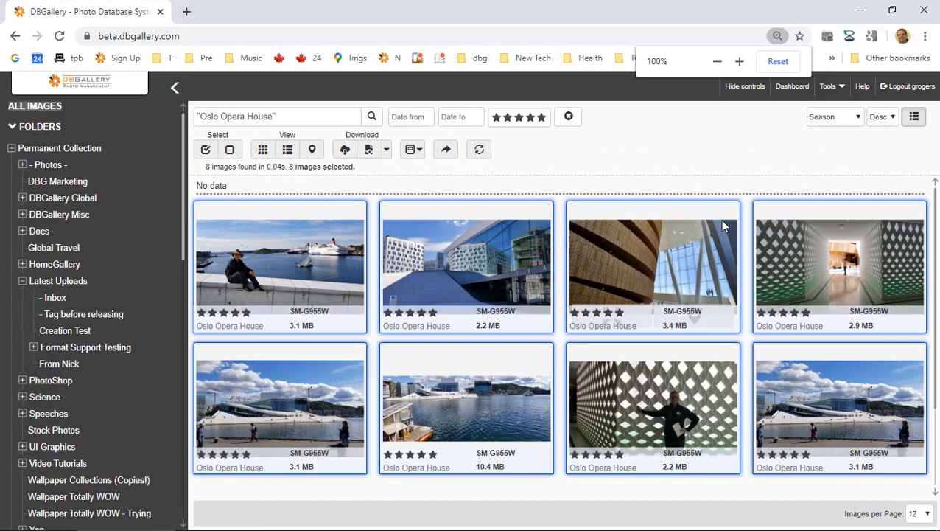
pyautogui.hotkey('ctrl', '-')
pyautogui.hotkey('ctrl', '-')
pyautogui.hotkey('ctrl', '+')
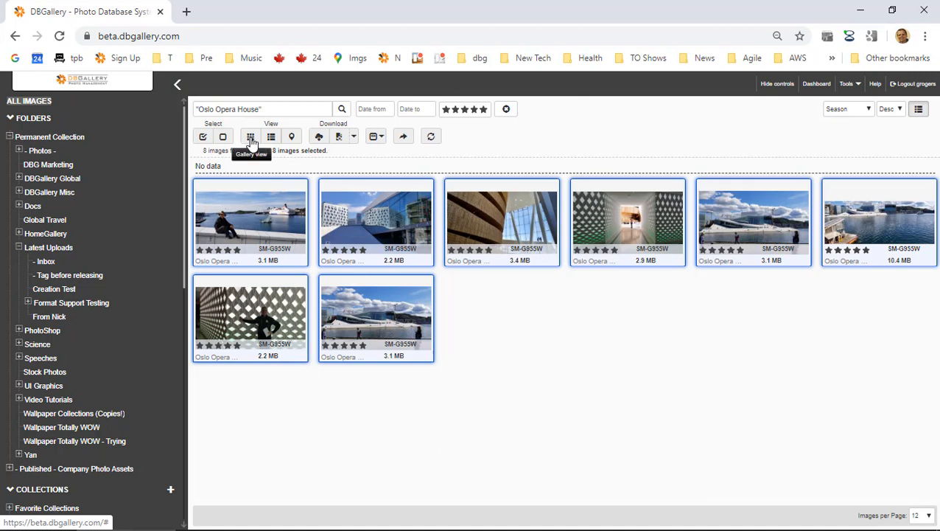
pyautogui.click(294, 138)
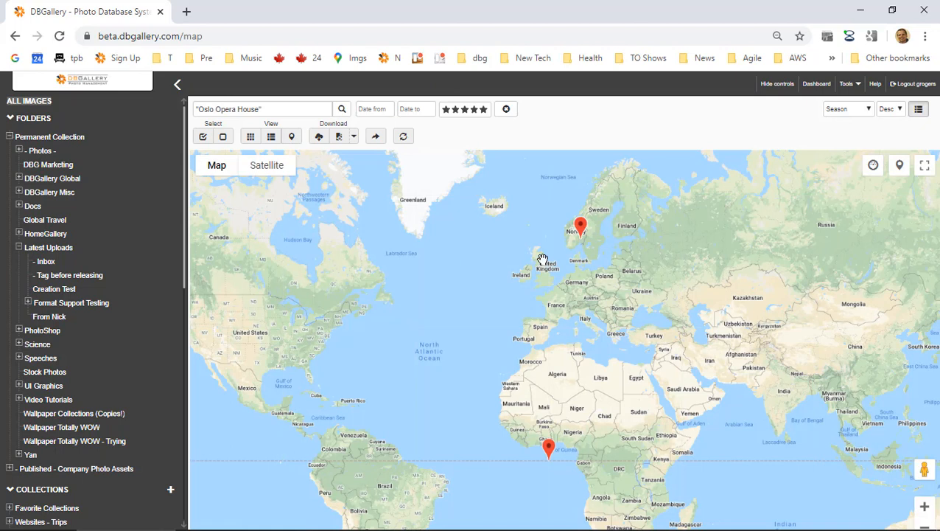
pyautogui.scroll(5, 582, 251)
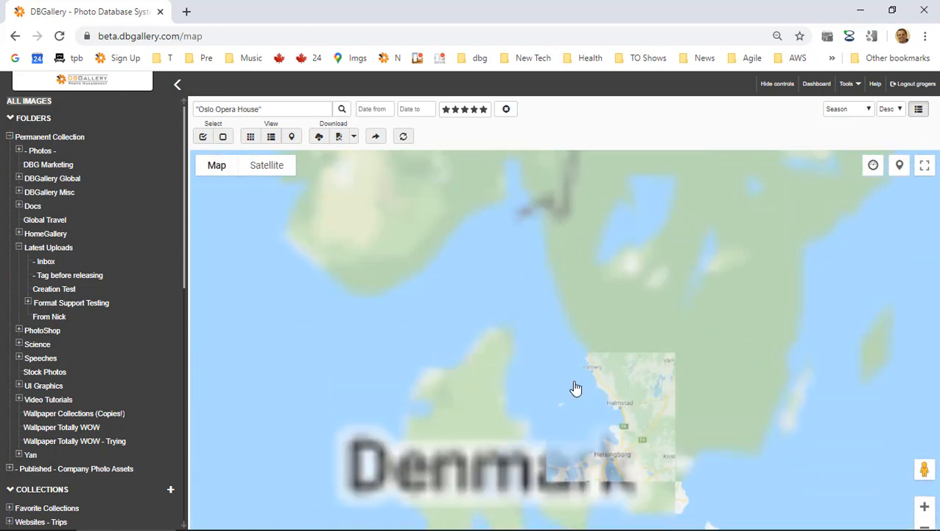
pyautogui.moveTo(577, 388); pyautogui.dragTo(577, 487)
pyautogui.scroll(1, 498, 265)
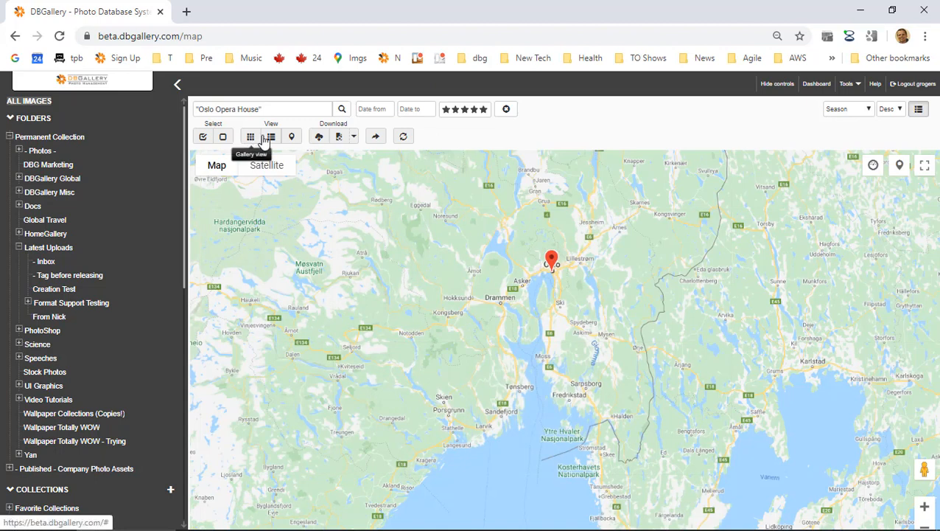
pyautogui.click(263, 138)
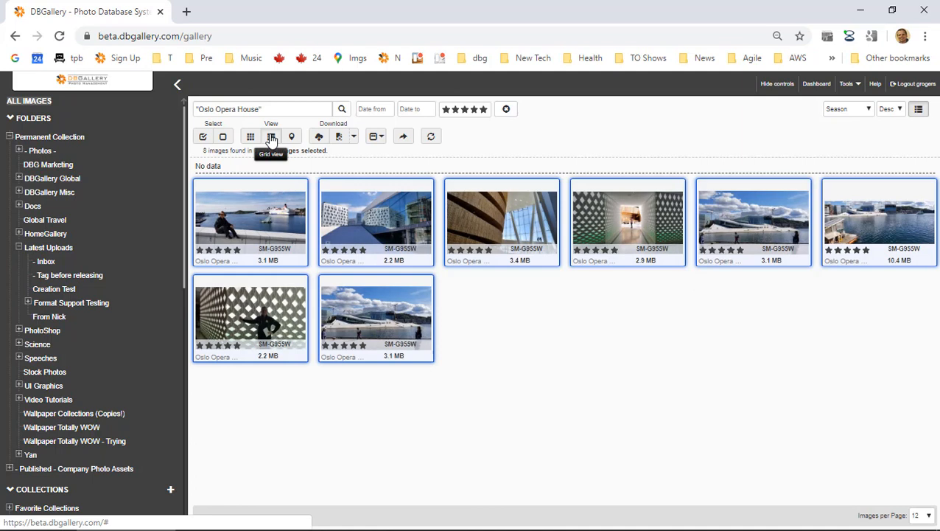
# Switch to Grid view, widen Keywords, hide Title, and drag Subject after Keywords.
pyautogui.click(271, 137)
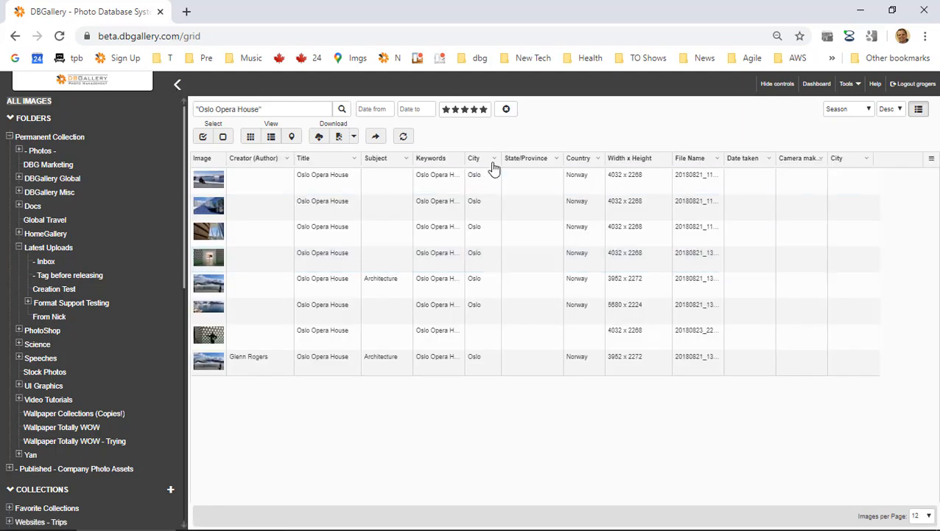
pyautogui.moveTo(466, 159); pyautogui.dragTo(533, 157)
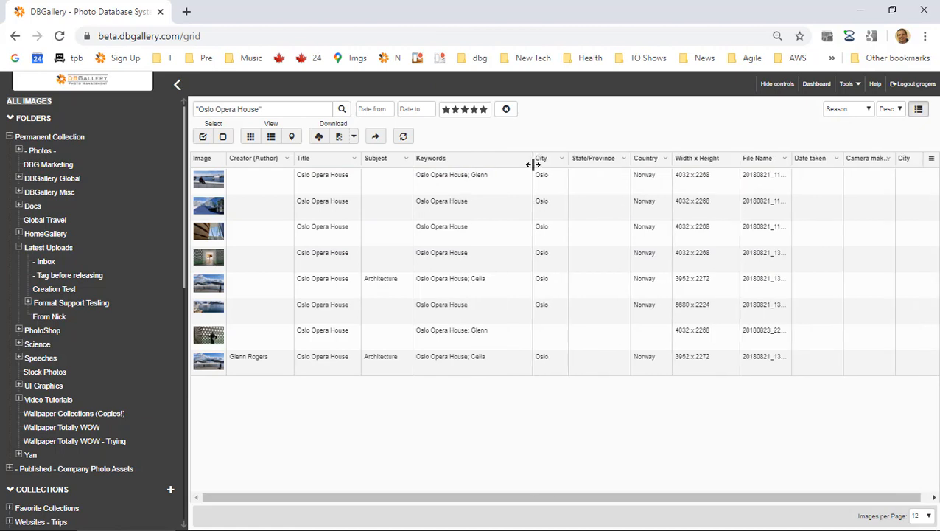
pyautogui.click(931, 159)
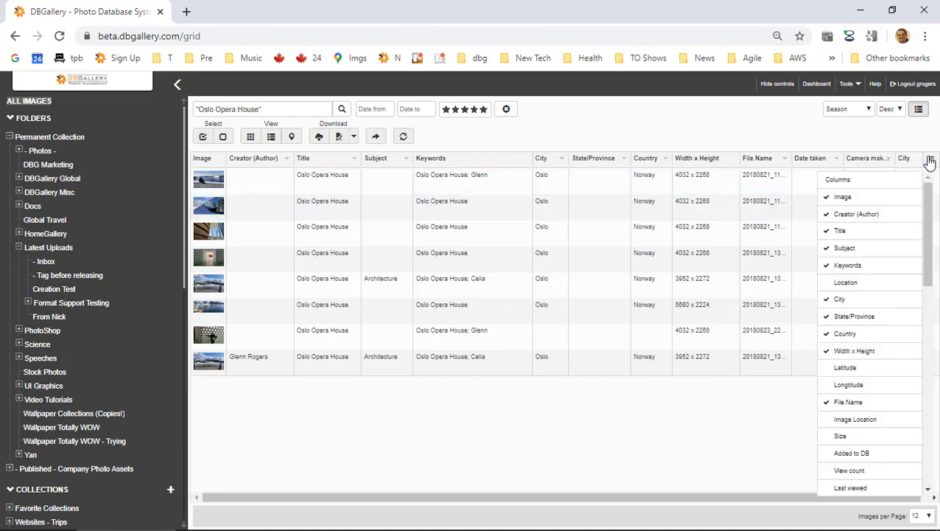
pyautogui.click(845, 231)
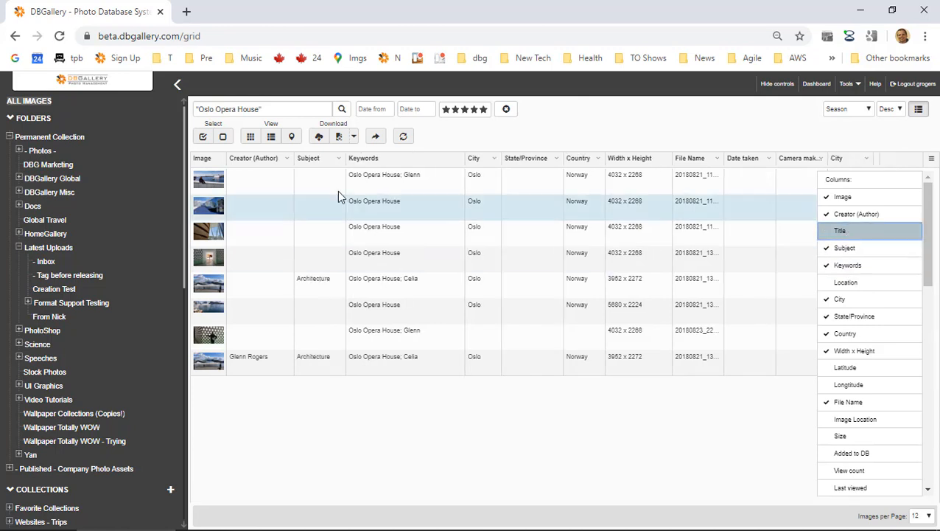
pyautogui.moveTo(315, 165); pyautogui.dragTo(457, 162)
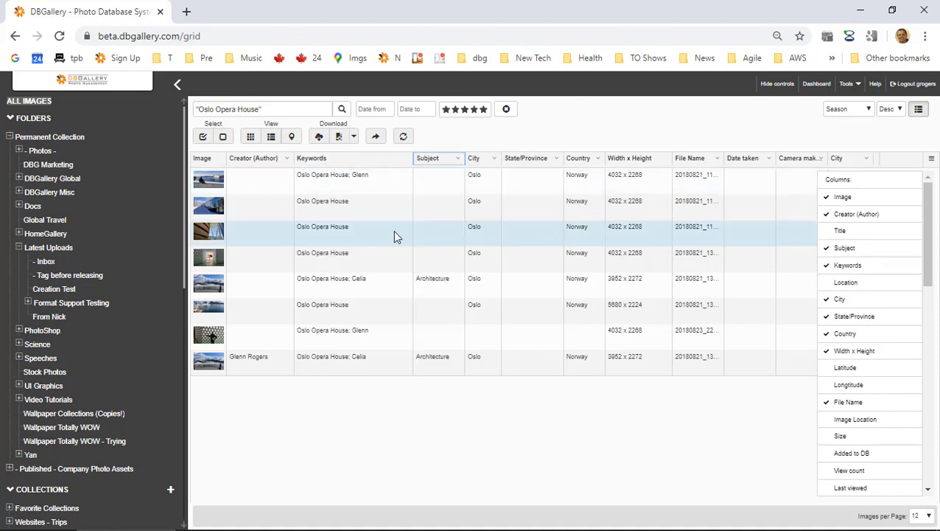
# Set the Subject of the third, fourth and sixth photos to Architecture.
pyautogui.click(442, 232)
pyautogui.write('Architecture')
pyautogui.hotkey('ctrl', 'a')
pyautogui.hotkey('ctrl', 'c')
pyautogui.press('BackSpace')
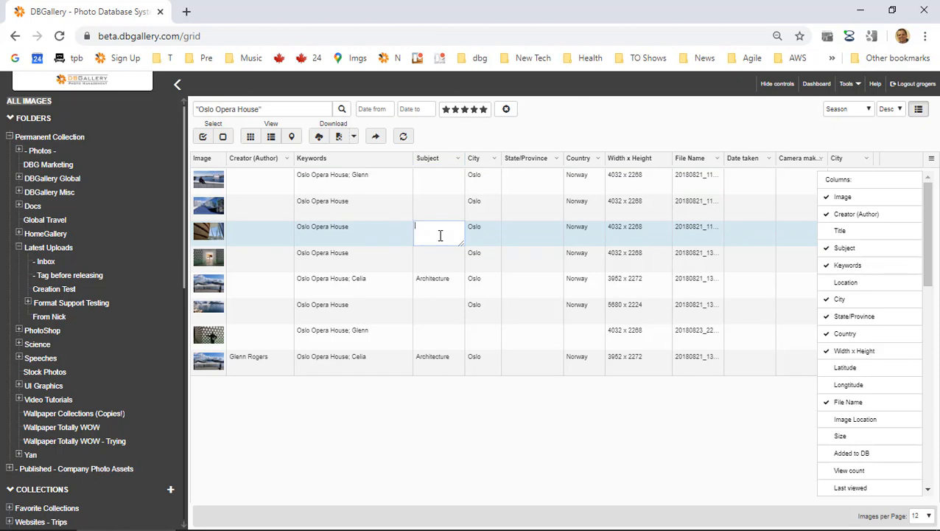
pyautogui.press('Return')
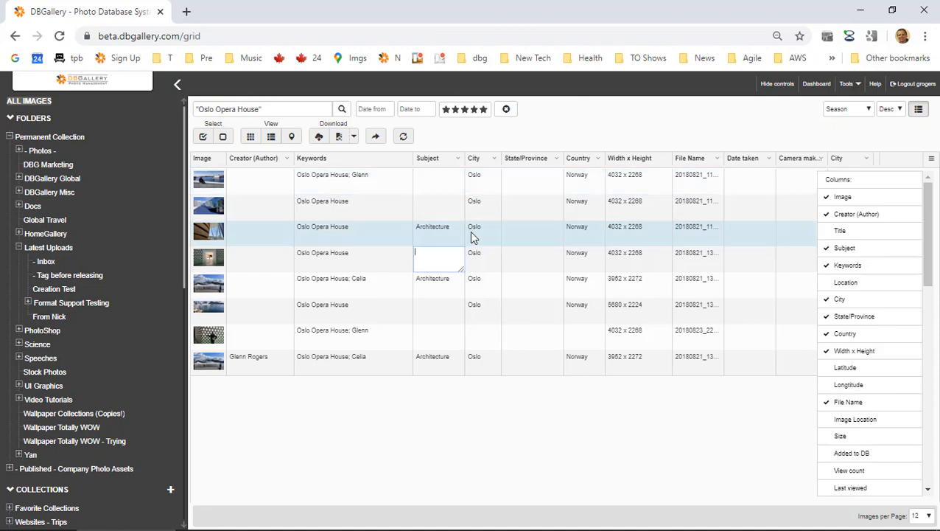
pyautogui.hotkey('ctrl', '-')
pyautogui.hotkey('ctrl', 'v')
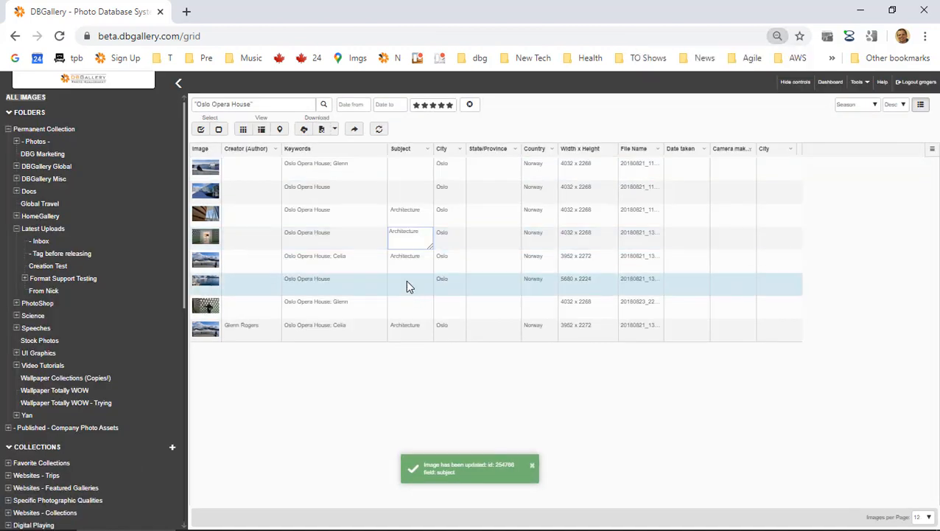
pyautogui.hotkey('ctrl', 'v')
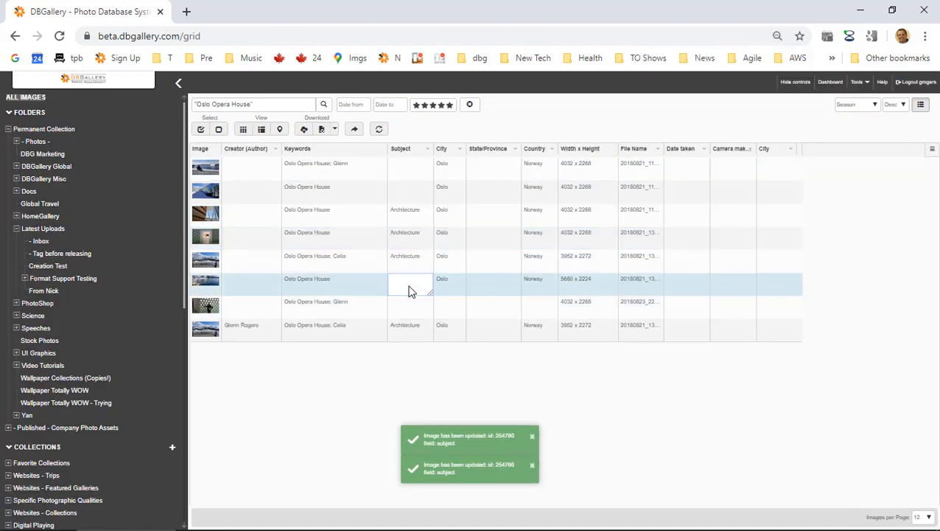
# Set the seventh photo's Subject to Portrait and finish editing.
pyautogui.click(407, 310)
pyautogui.write('Po')
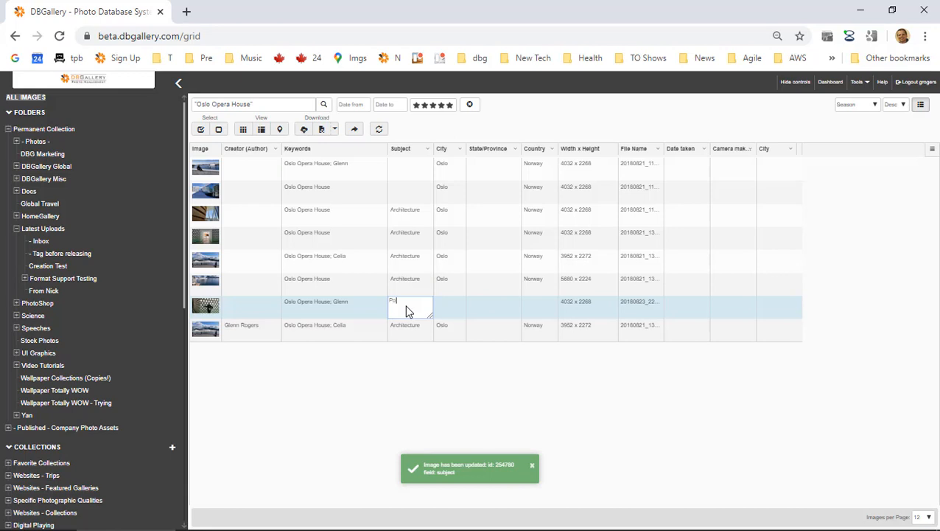
pyautogui.write('rtra')
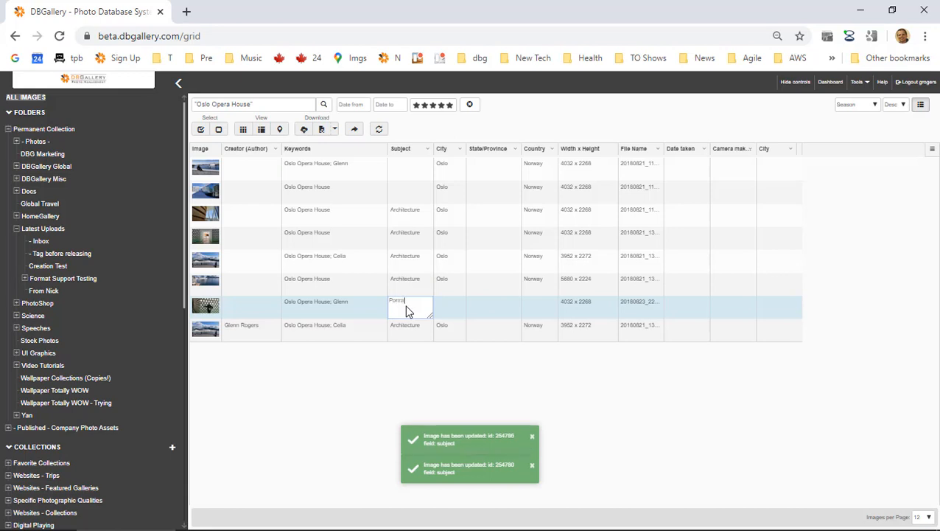
pyautogui.write('it')
pyautogui.press('Return')
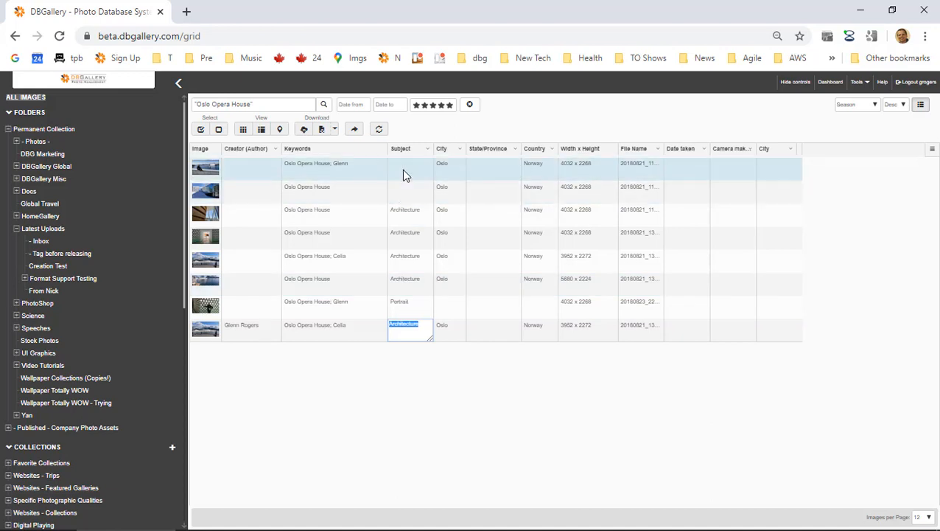
pyautogui.click(491, 398)
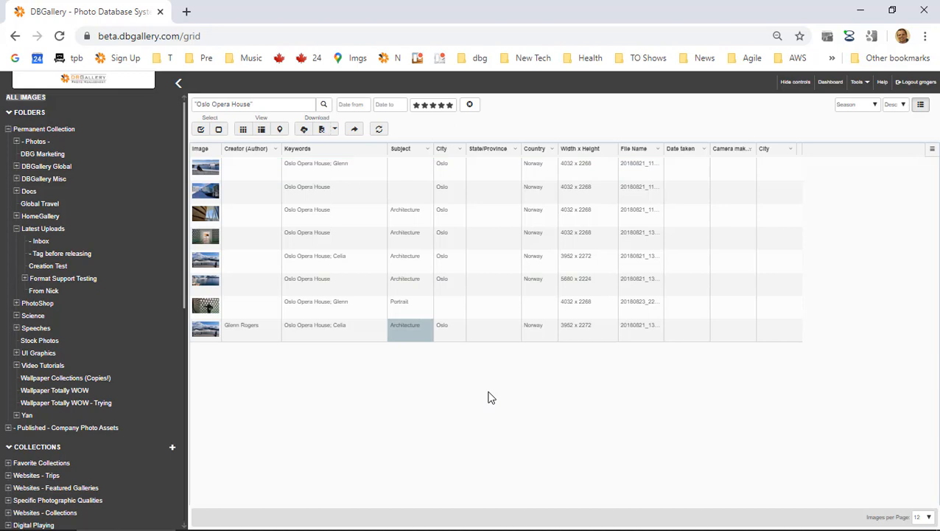